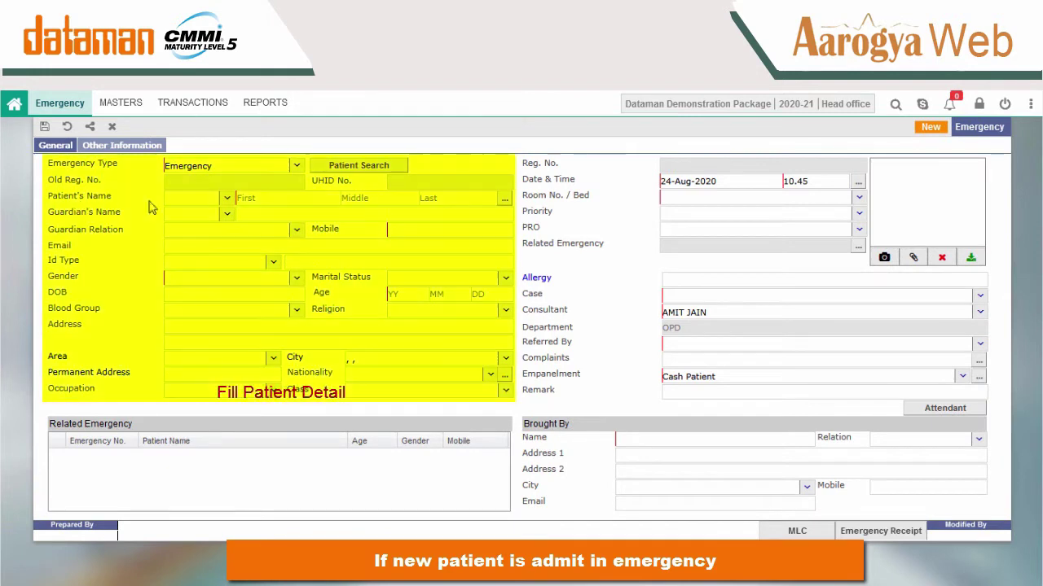
# Enter the patient's first and last name, the guardian's name and the mobile number.
pyautogui.click(243, 199)
pyautogui.click(472, 202)
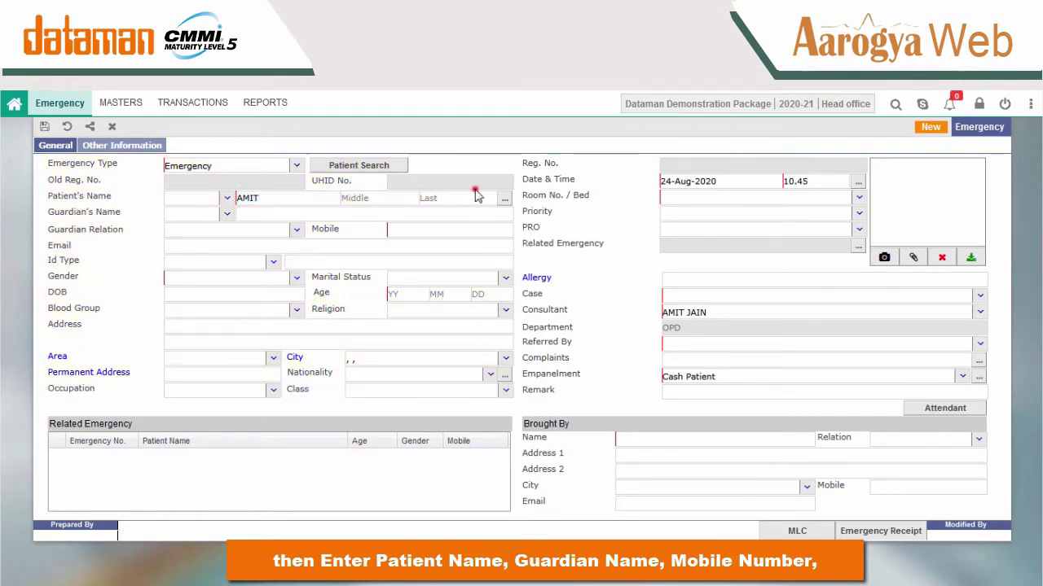
pyautogui.click(385, 216)
pyautogui.write('RAVI')
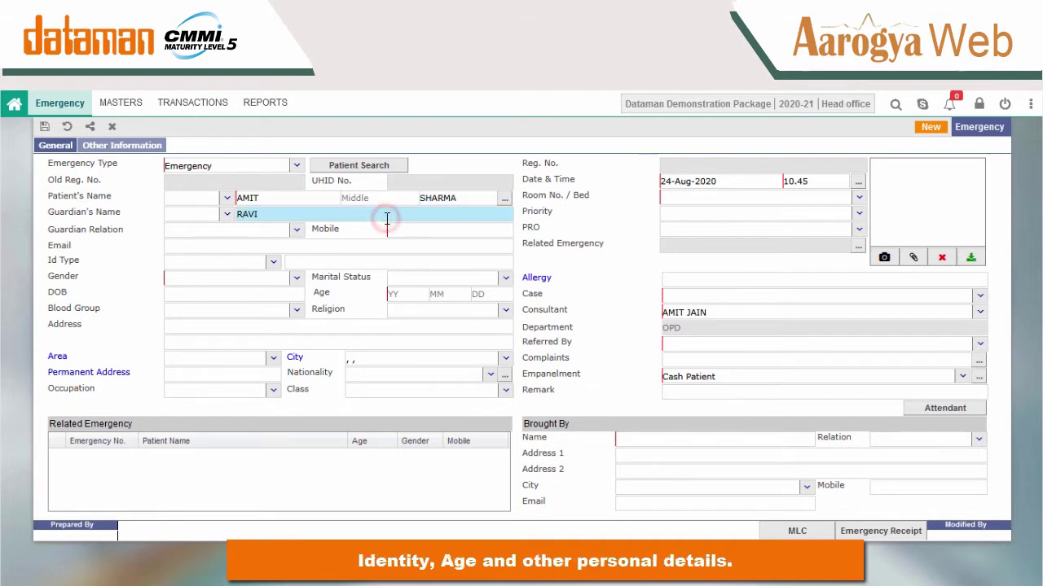
pyautogui.click(431, 230)
# Set gender to Male and age to 28, then enter the address and pick the city.
pyautogui.click(297, 278)
pyautogui.click(173, 330)
pyautogui.click(393, 294)
pyautogui.write('28')
pyautogui.click(202, 326)
pyautogui.click(376, 359)
pyautogui.write('KANP')
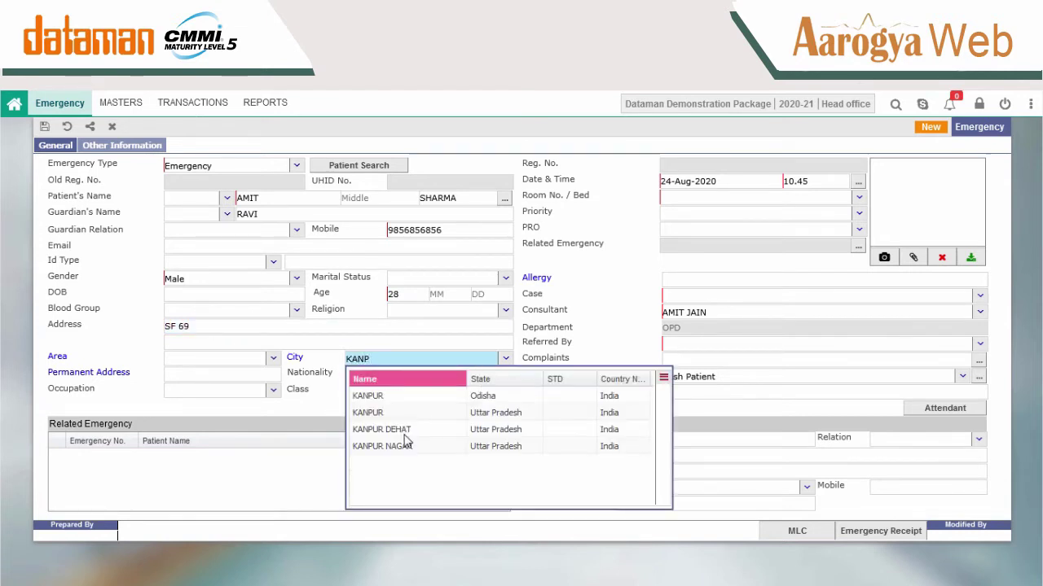
pyautogui.click(407, 442)
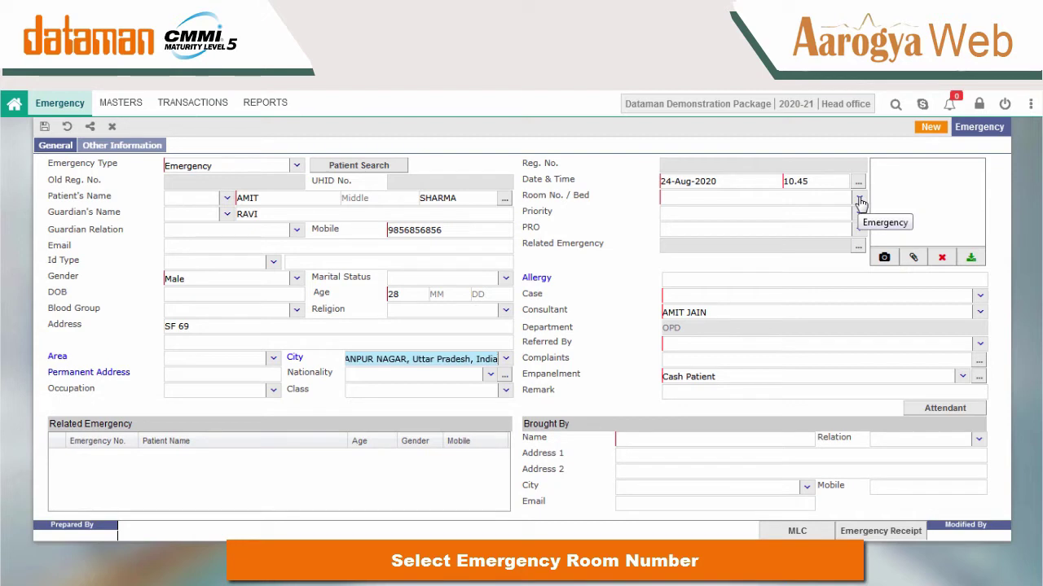
pyautogui.click(859, 198)
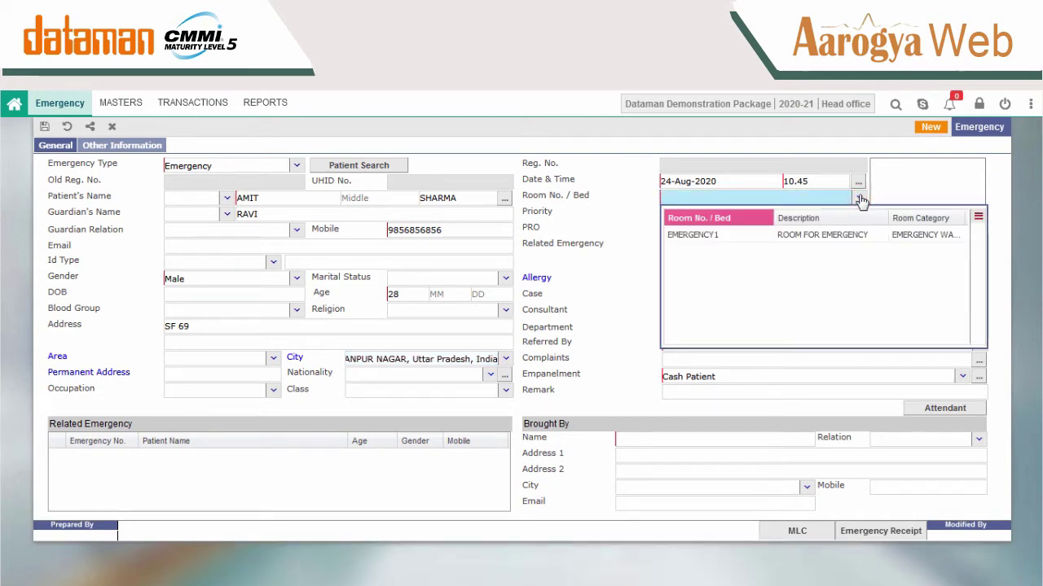
# Assign room EMERGENCY1, case type GENERAL CASE and a different attending consultant.
pyautogui.click(737, 235)
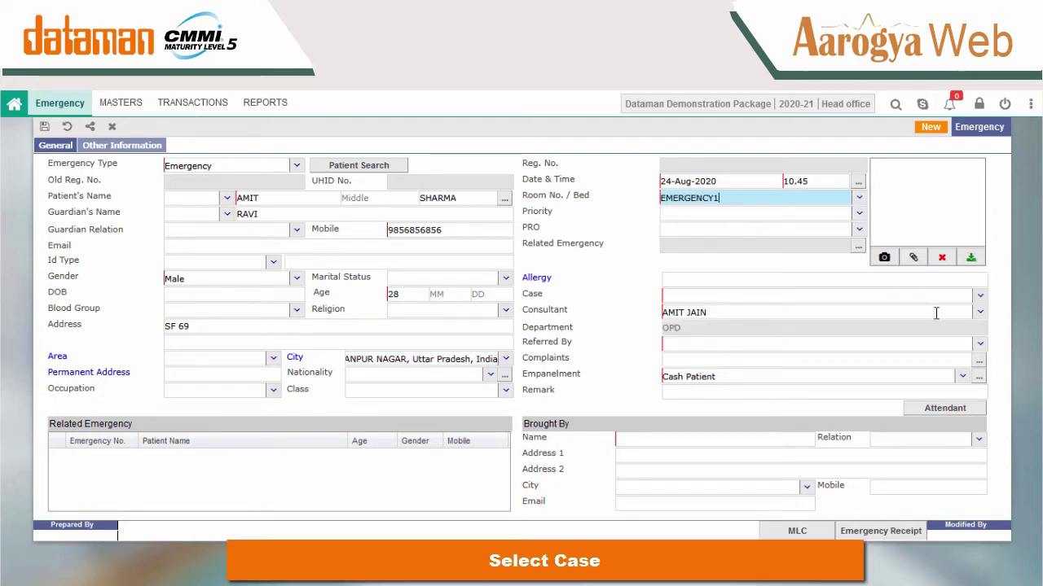
pyautogui.click(980, 298)
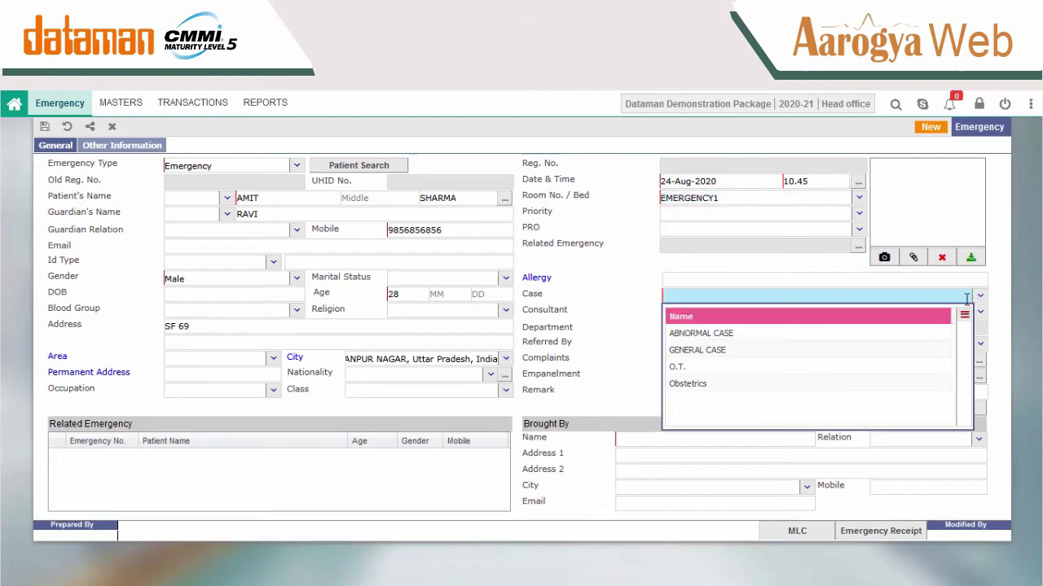
pyautogui.click(693, 349)
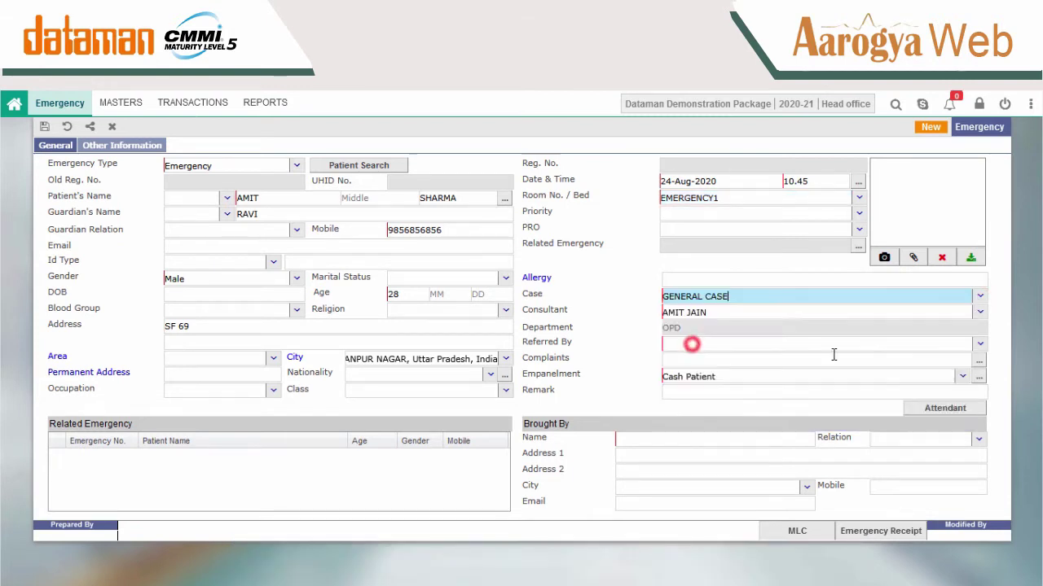
pyautogui.click(980, 316)
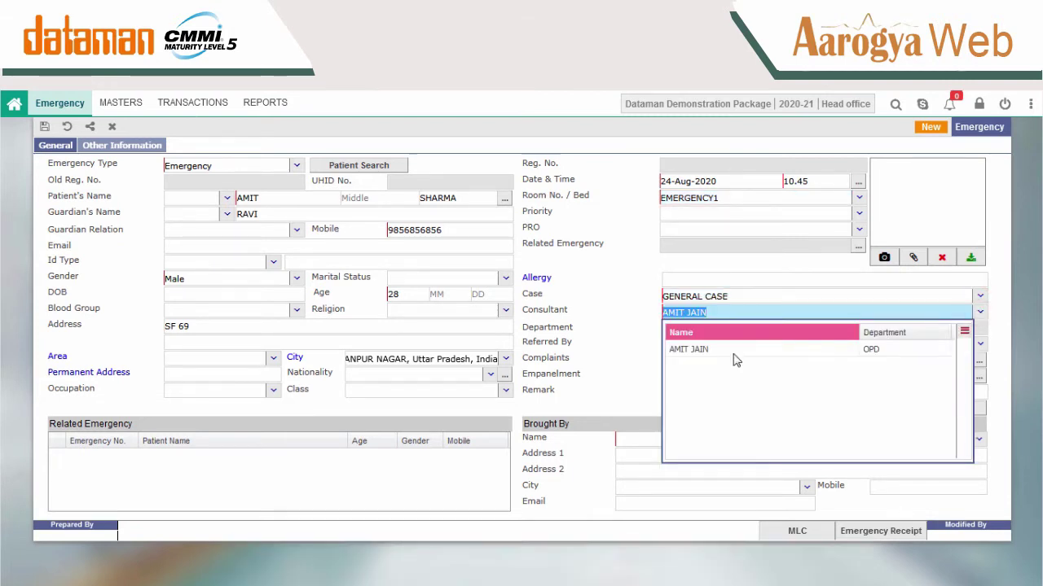
pyautogui.press('BackSpace')
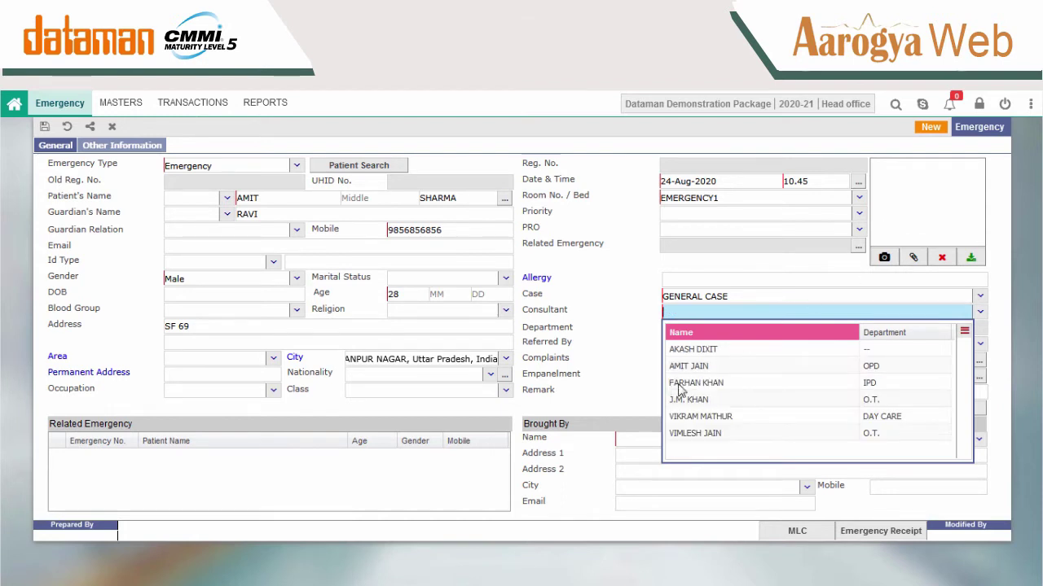
pyautogui.click(691, 400)
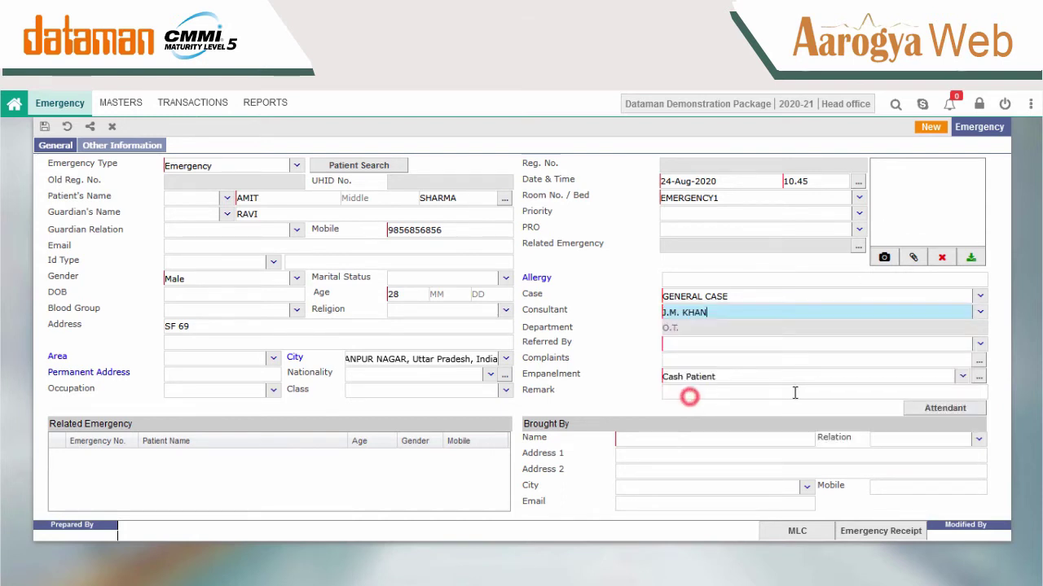
# Choose the referring doctor and set empanelment to Cash Patient.
pyautogui.click(980, 346)
pyautogui.click(751, 396)
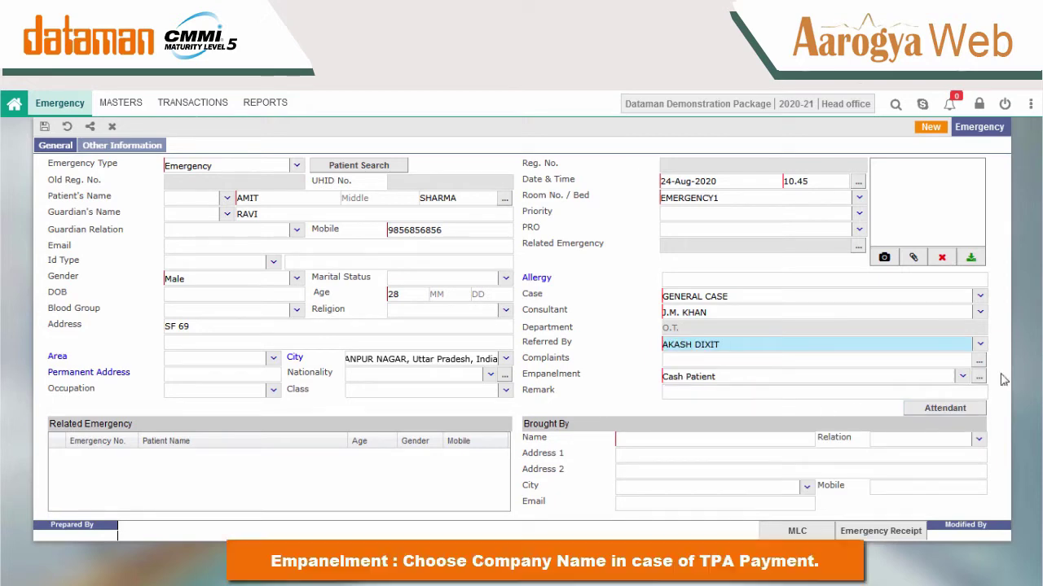
pyautogui.click(962, 377)
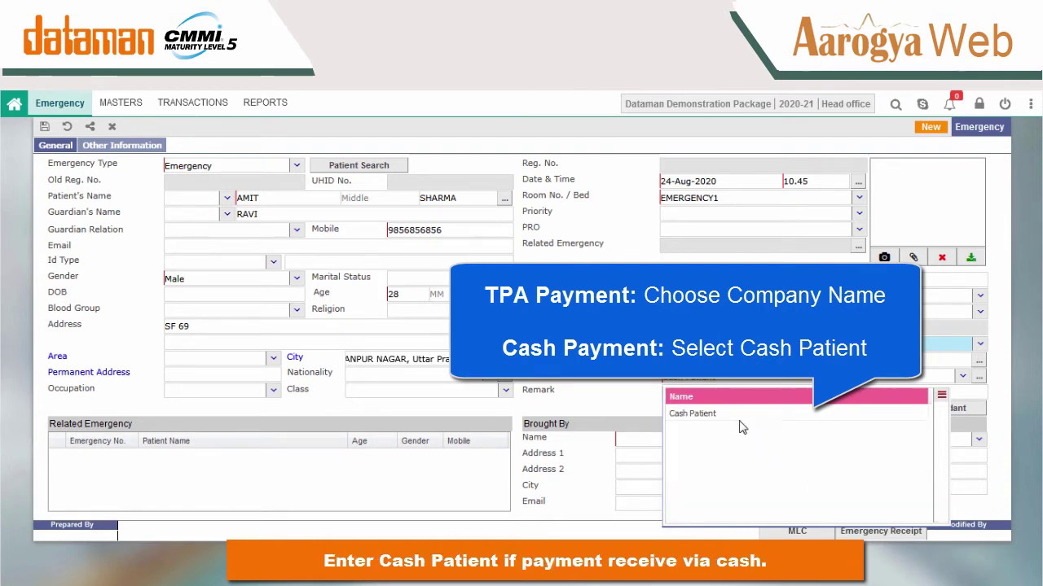
pyautogui.click(725, 413)
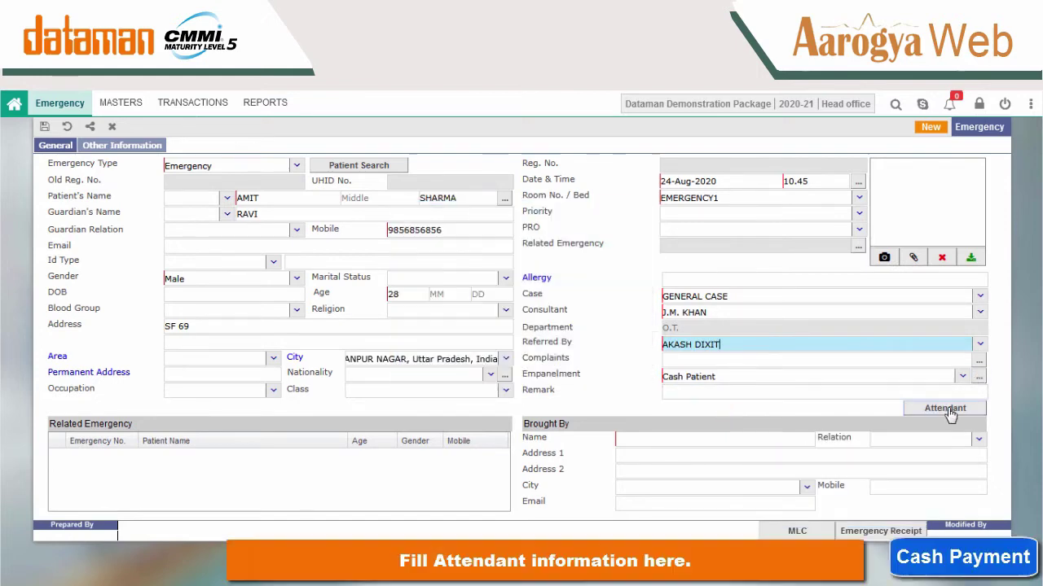
pyautogui.click(946, 409)
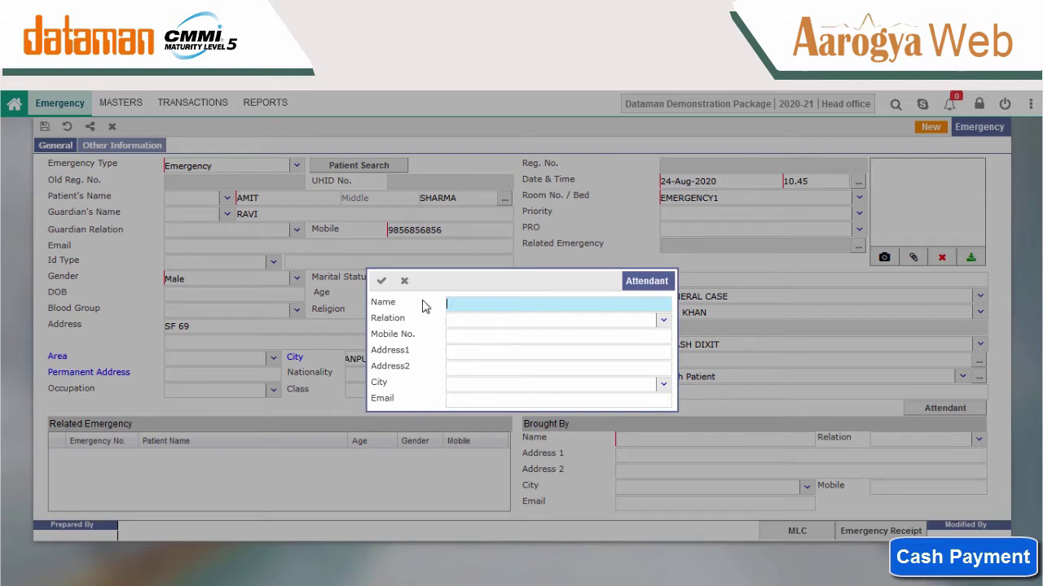
# Dismiss the Attendant popup and enter who brought the patient, with relation Brother.
pyautogui.click(404, 281)
pyautogui.click(654, 440)
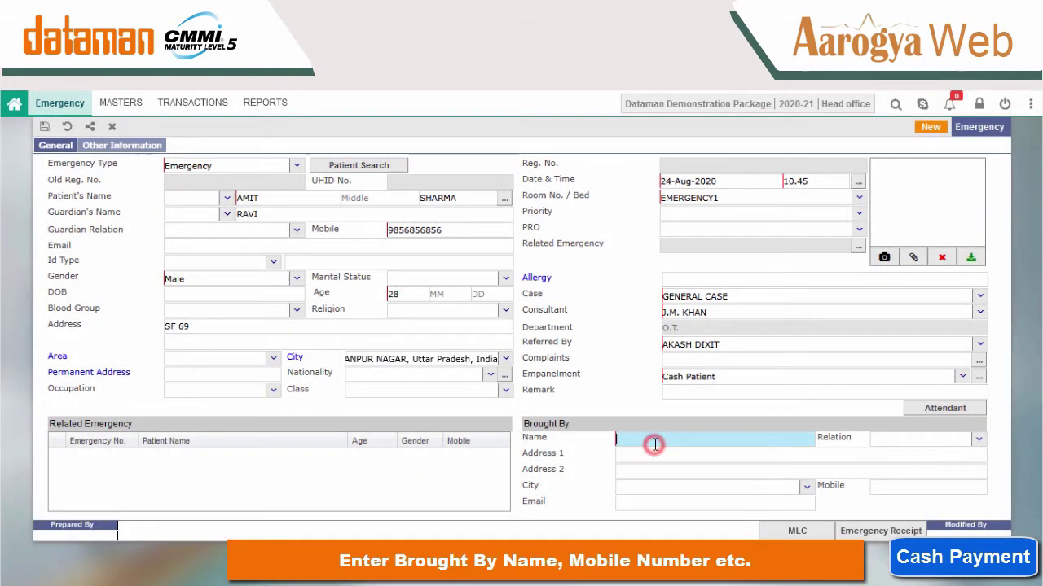
pyautogui.write('ABHI')
pyautogui.click(977, 439)
pyautogui.click(912, 281)
# Enter the companion's address, city and mobile number.
pyautogui.click(724, 455)
pyautogui.write('S')
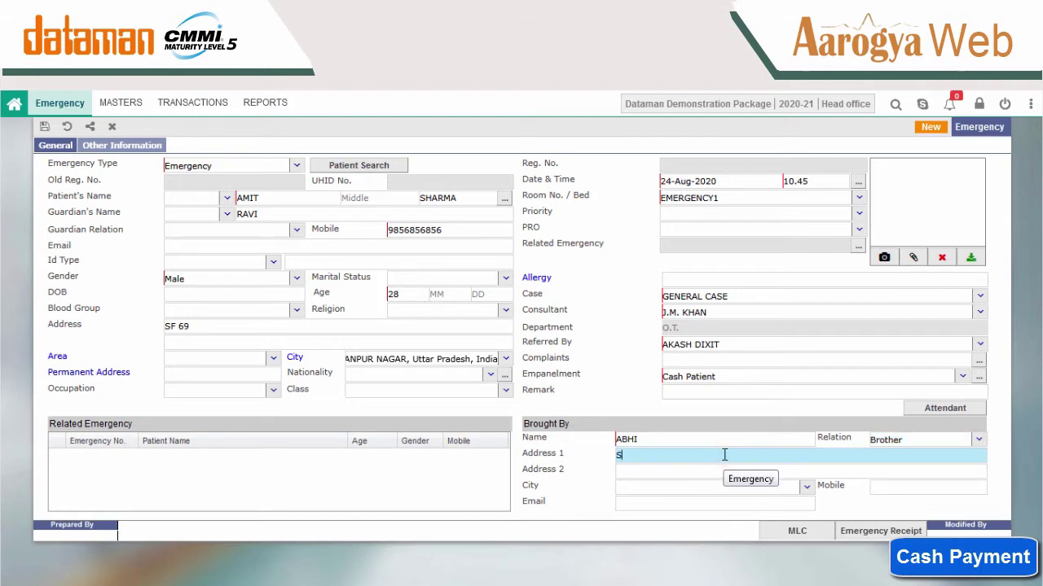
pyautogui.click(687, 490)
pyautogui.click(806, 489)
pyautogui.write('KANP')
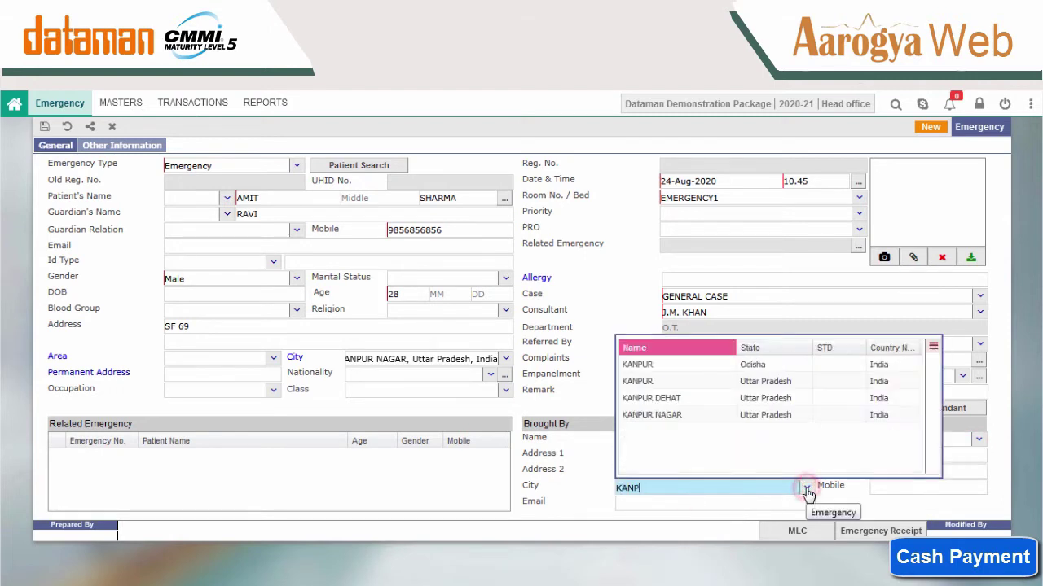
pyautogui.click(736, 421)
pyautogui.click(890, 488)
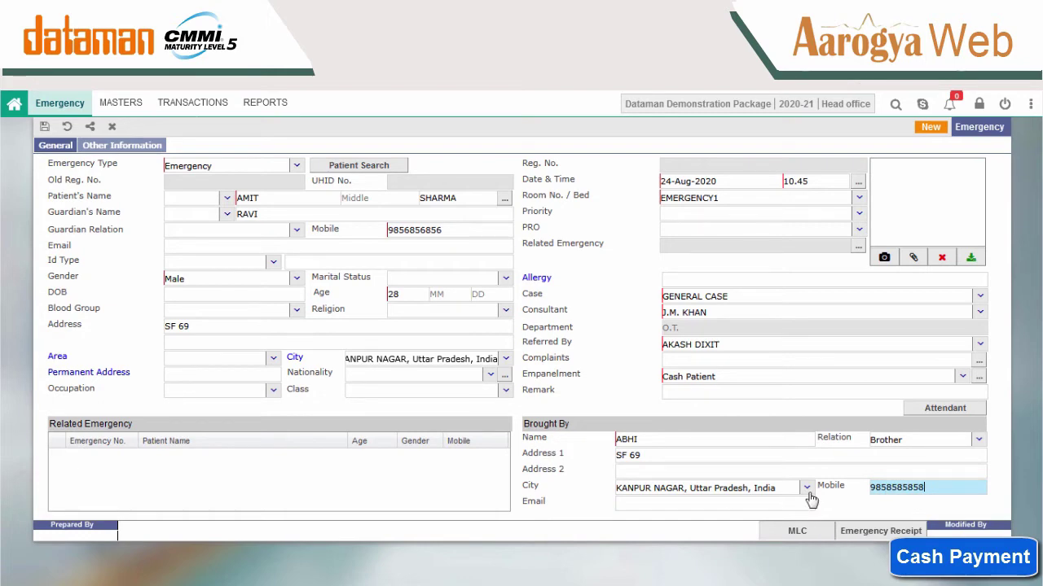
# Attach photo2.jpg as the patient's photo.
pyautogui.click(913, 258)
pyautogui.click(544, 460)
pyautogui.doubleClick(544, 461)
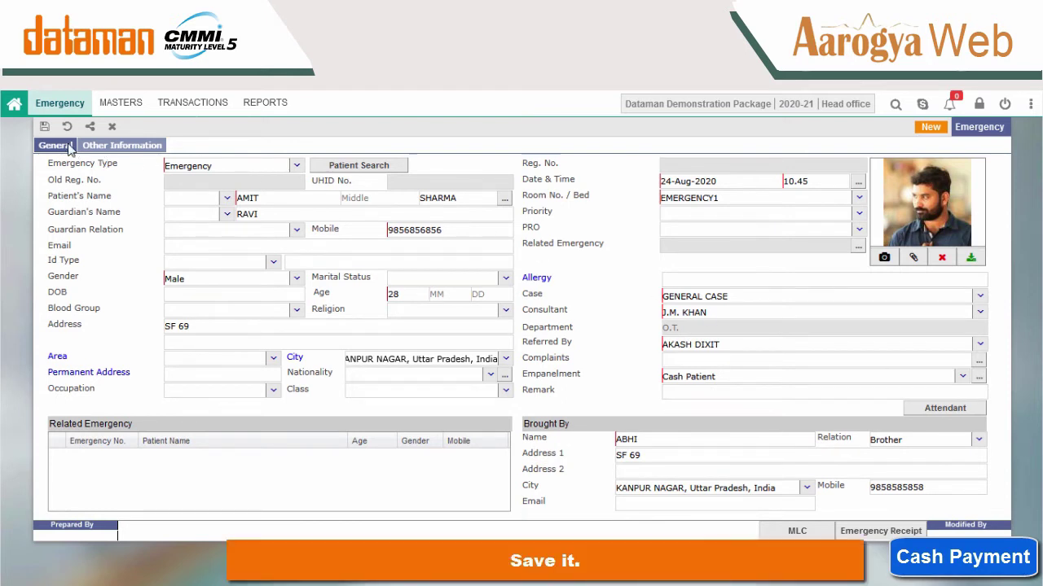
# Save the registration and preview the Visitors Pass and Consent For Treatment form.
pyautogui.click(44, 126)
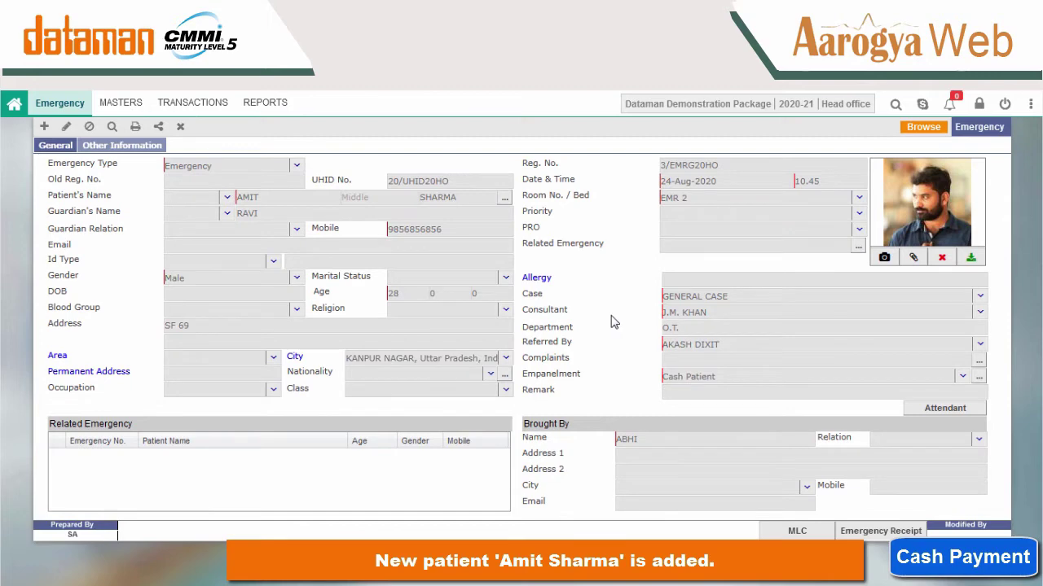
pyautogui.click(135, 127)
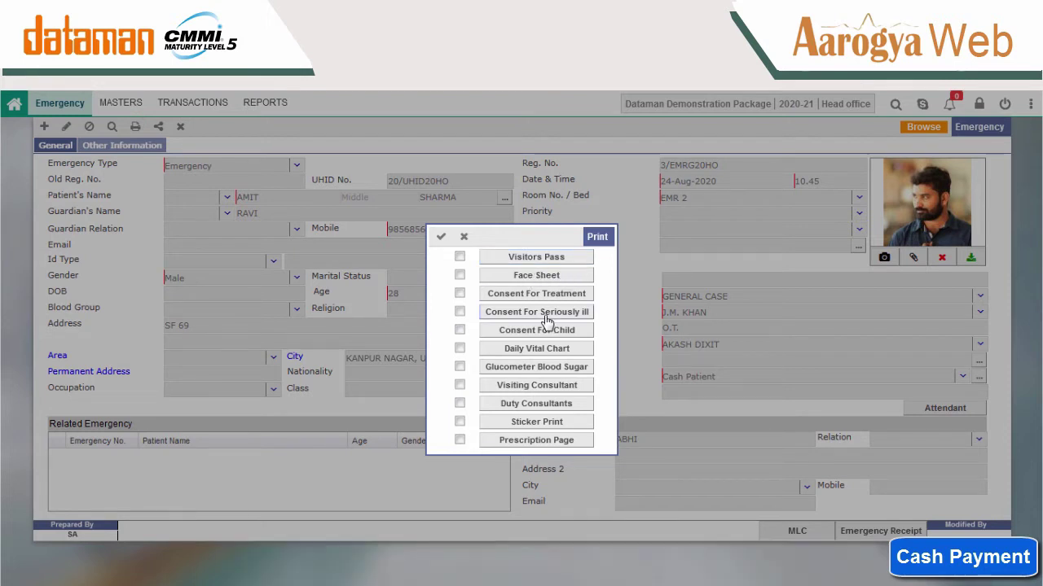
pyautogui.click(519, 257)
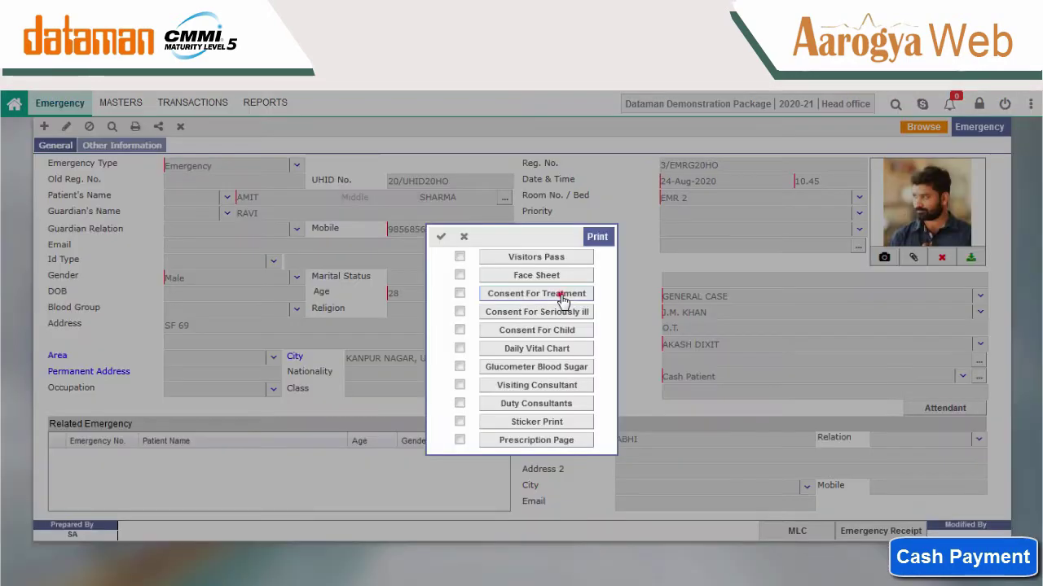
pyautogui.click(559, 297)
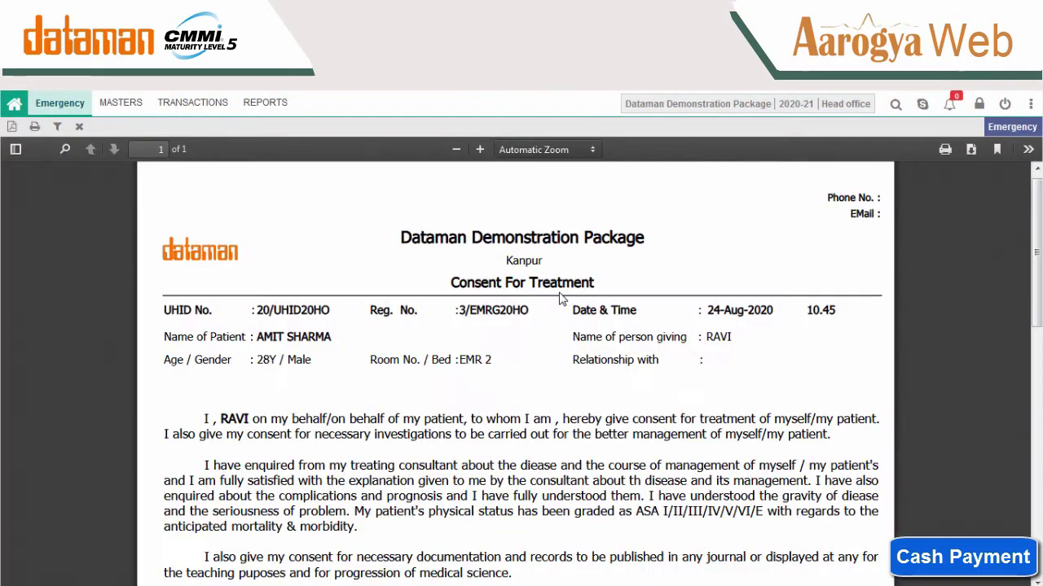
# Preview Consent For Seriously Ill and Daily Vital Chart, then print 4 patient stickers.
pyautogui.scroll(-5, 558, 294)
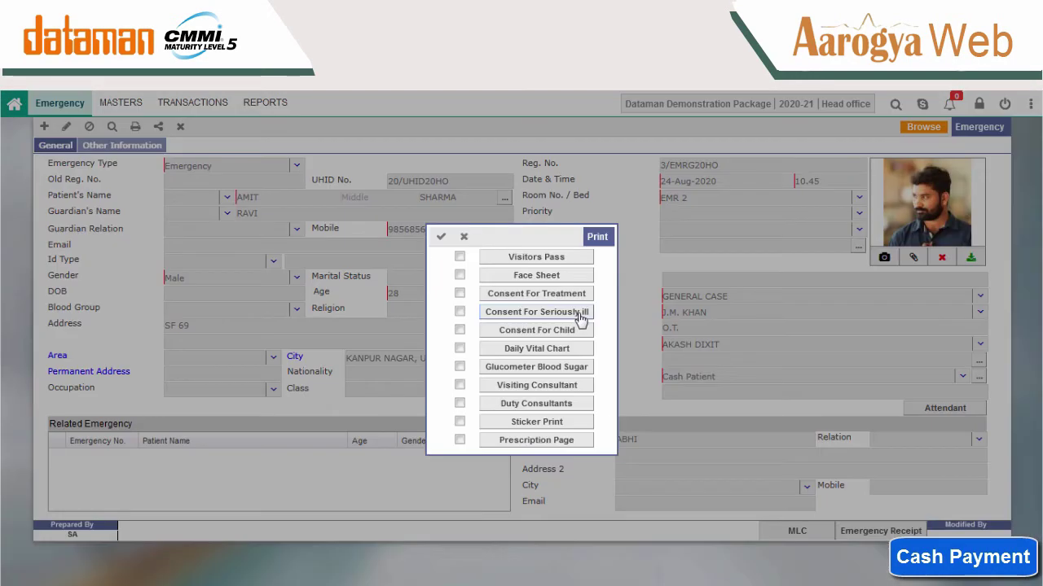
pyautogui.click(578, 314)
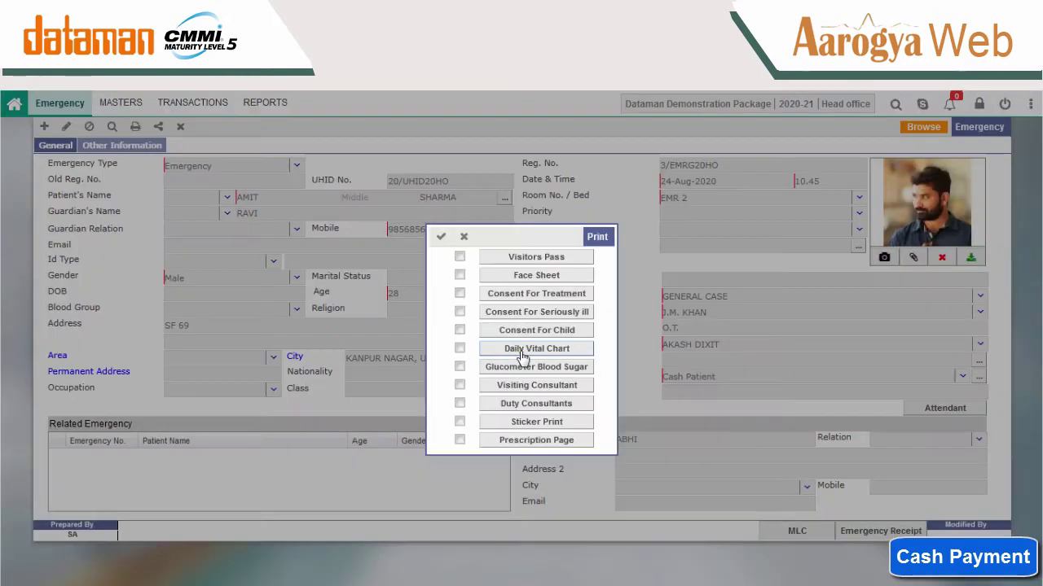
pyautogui.click(523, 354)
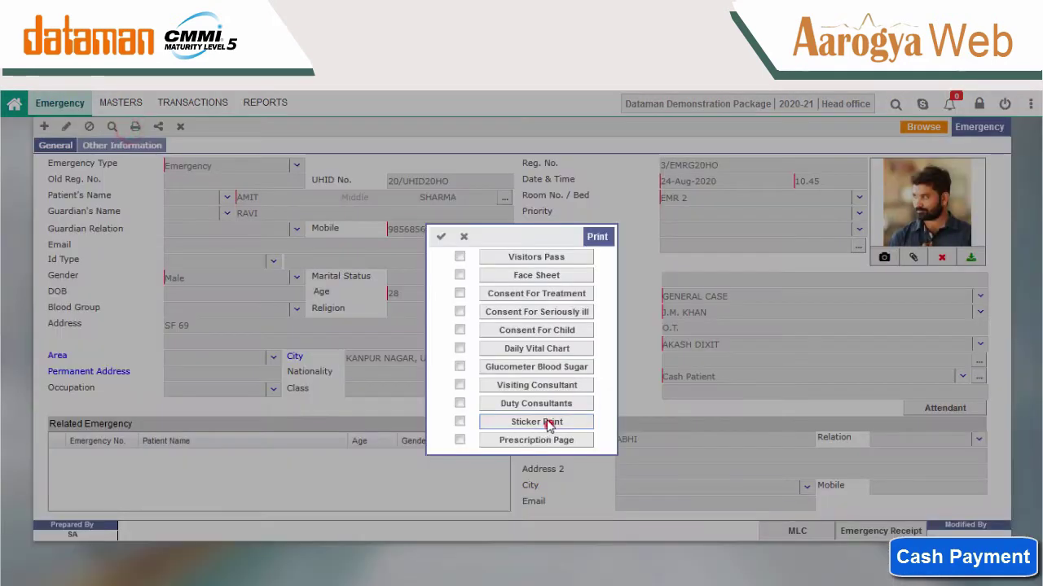
pyautogui.click(544, 422)
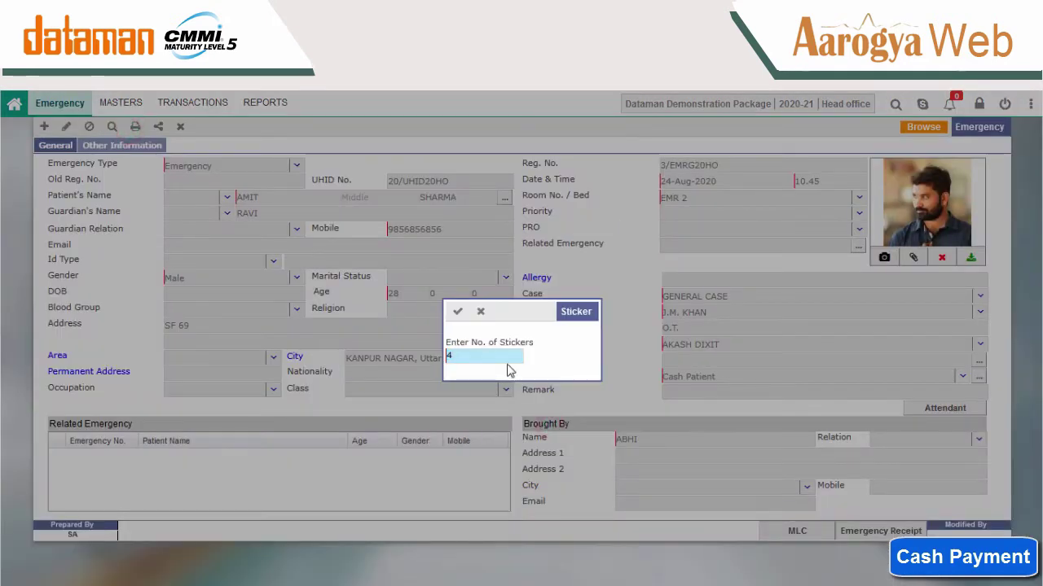
pyautogui.click(458, 311)
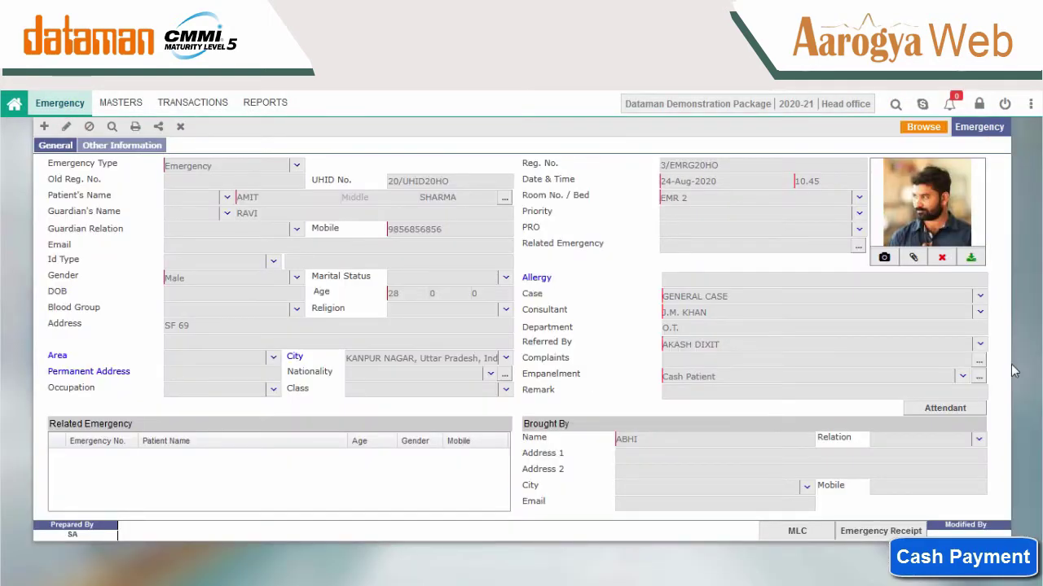
pyautogui.click(185, 110)
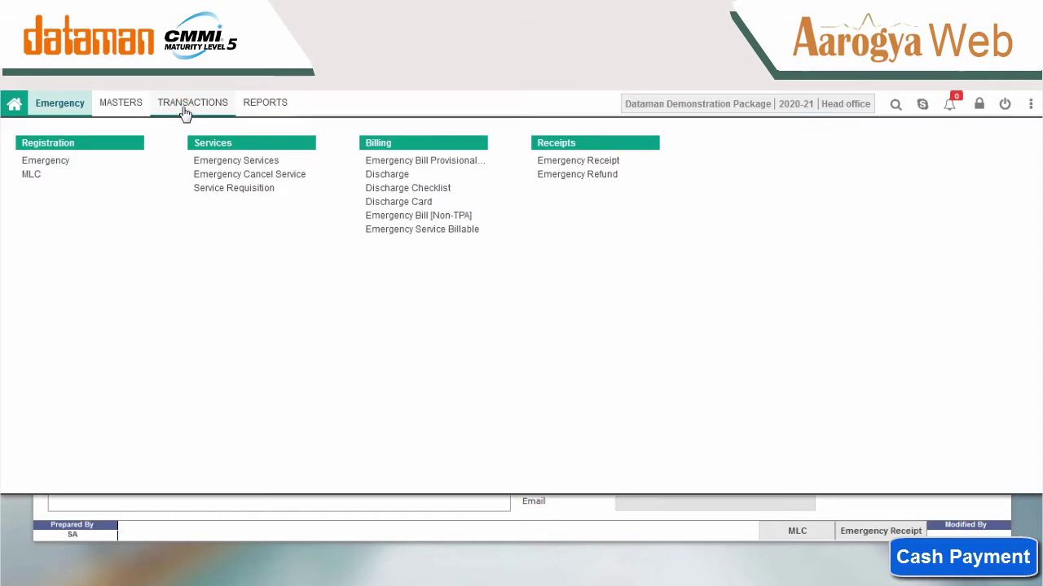
# Start a new MLC entry for the room EMR 2 patient and enter the FIR number.
pyautogui.click(36, 174)
pyautogui.click(559, 307)
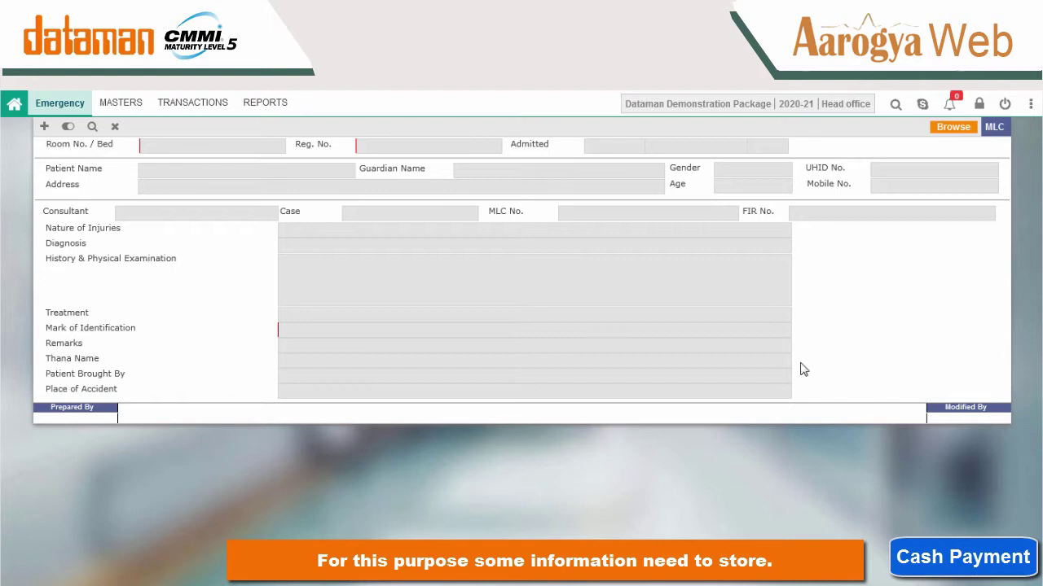
pyautogui.click(44, 126)
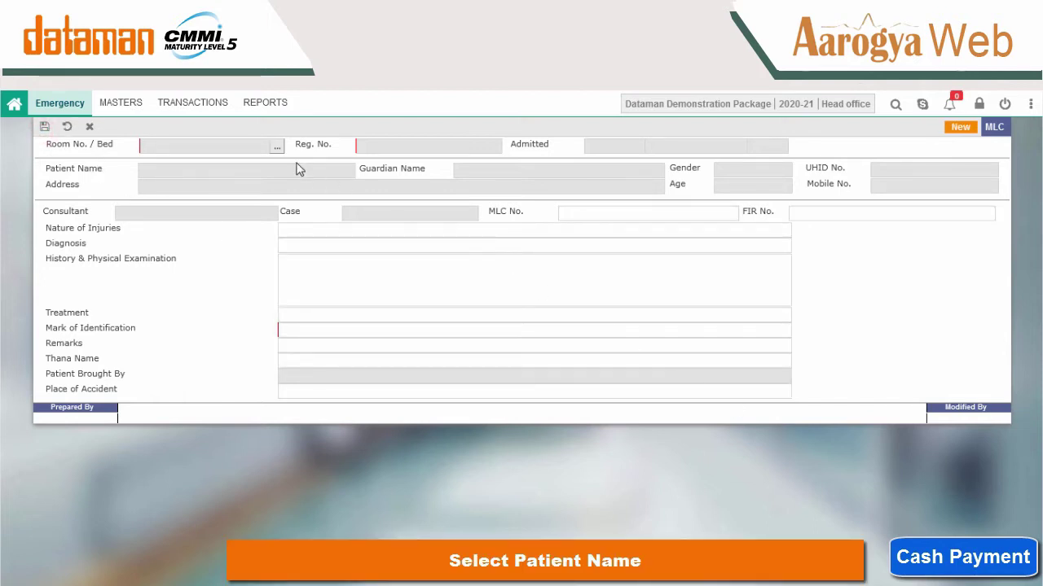
pyautogui.click(278, 148)
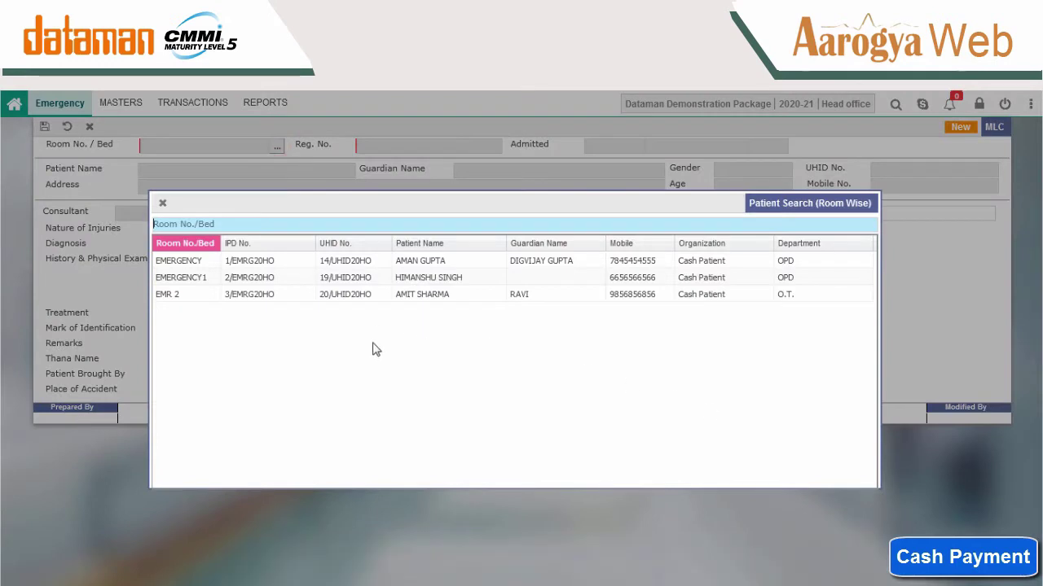
pyautogui.doubleClick(282, 295)
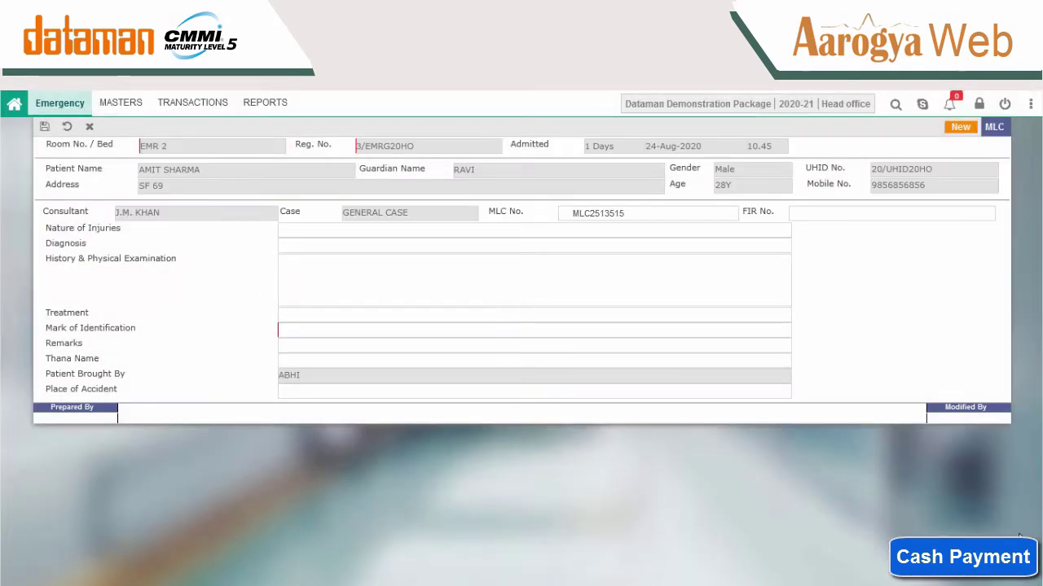
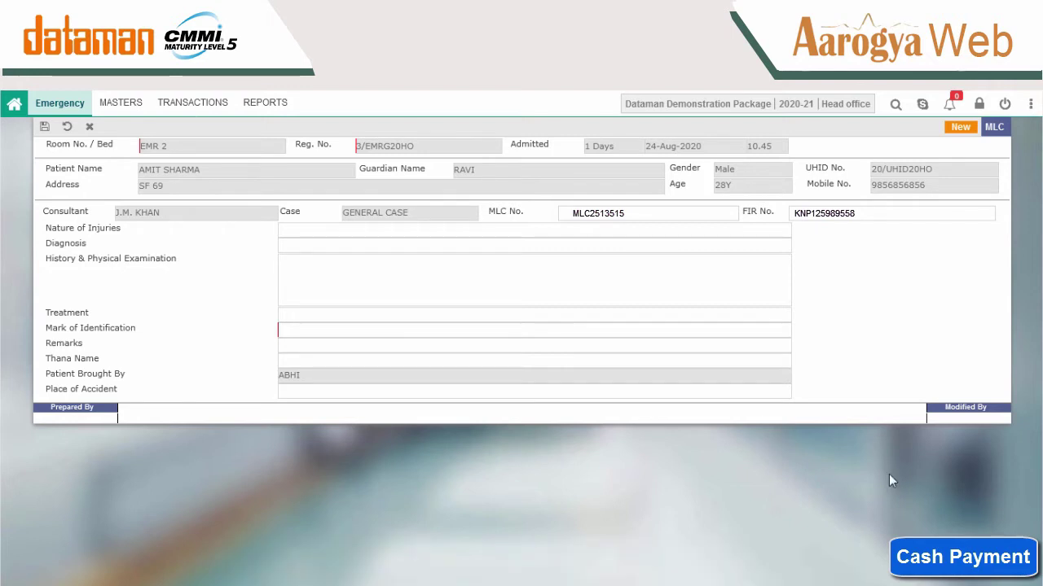
# Enter injuries HAND BR, diagnosis HAND BROKEN, history 'STUDENT, HIEIGHT 5.6 INCH', treatment PLASTER IN HAND.
pyautogui.click(283, 231)
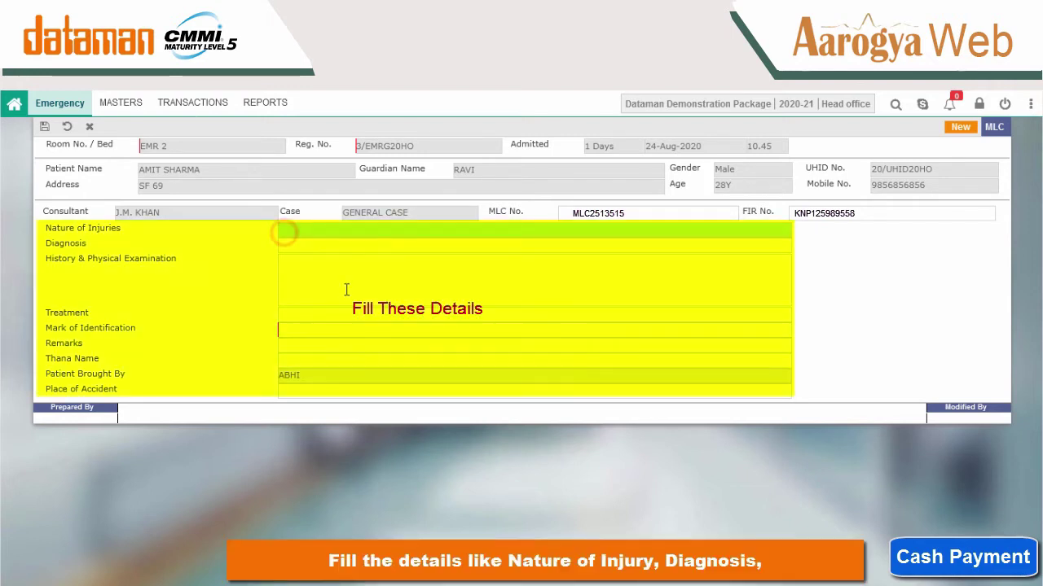
pyautogui.write('HAND BROKEN')
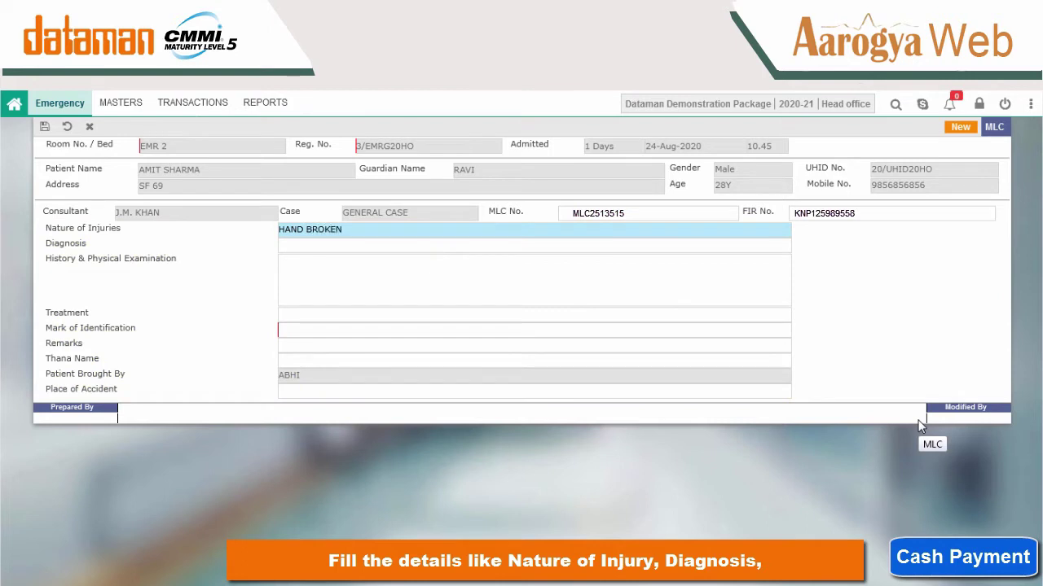
pyautogui.click(345, 244)
pyautogui.write('HAND BROKEN AND HEAD SURGURY')
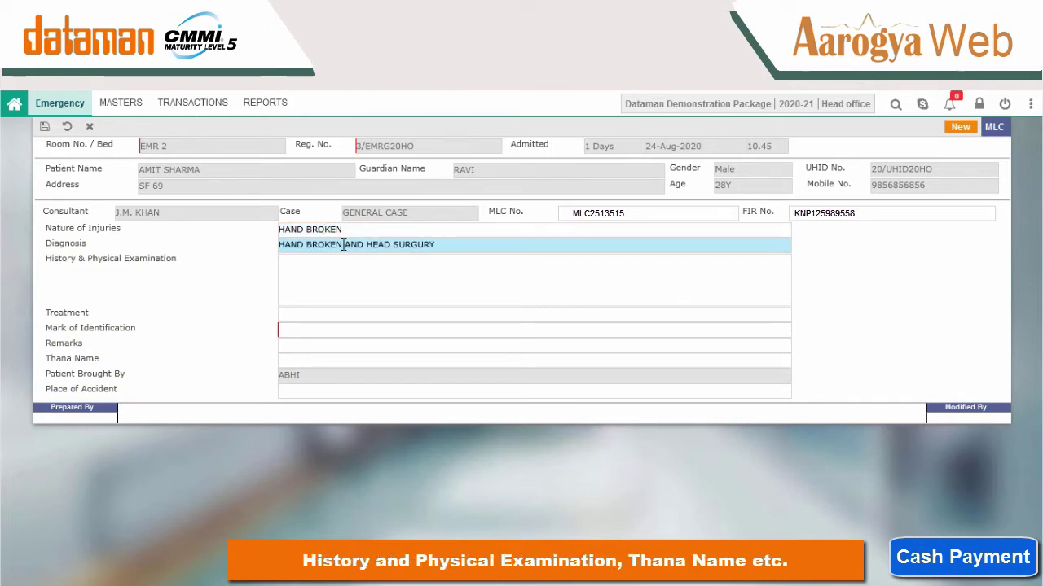
pyautogui.click(405, 277)
pyautogui.write('STUD')
pyautogui.write('ENT, HIEIGHT 5.6')
pyautogui.write(' INCG')
pyautogui.press('BackSpace')
pyautogui.write('H')
pyautogui.click(314, 317)
pyautogui.write('PLASTER IN HAND')
# Set mark MARK, thana and accident place PANKI, save, and preview Police Form and Injury Report.
pyautogui.click(297, 329)
pyautogui.write('MARK')
pyautogui.click(317, 357)
pyautogui.write('PANKI')
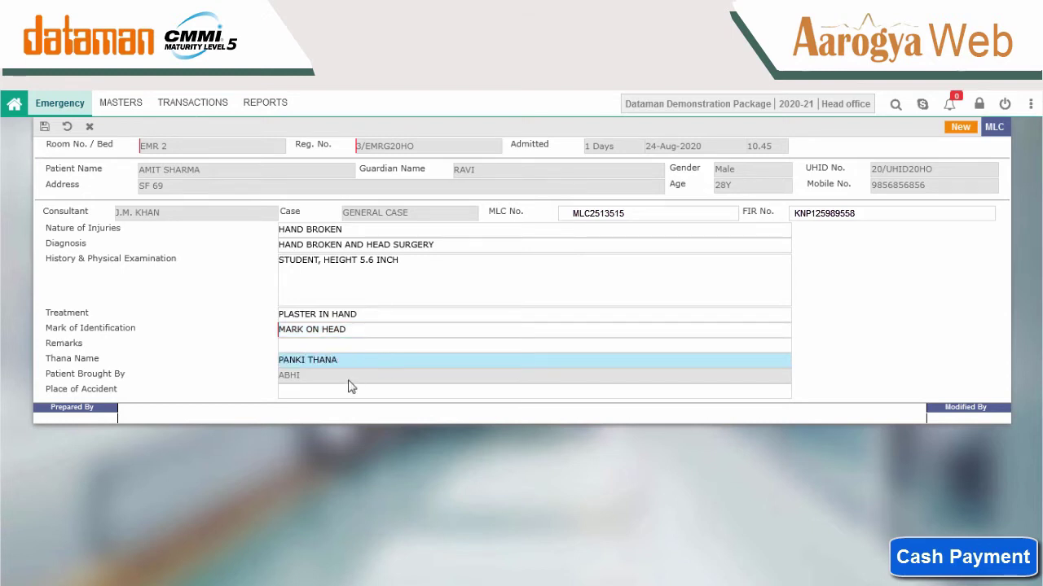
pyautogui.click(348, 388)
pyautogui.write('PANKI')
pyautogui.click(44, 127)
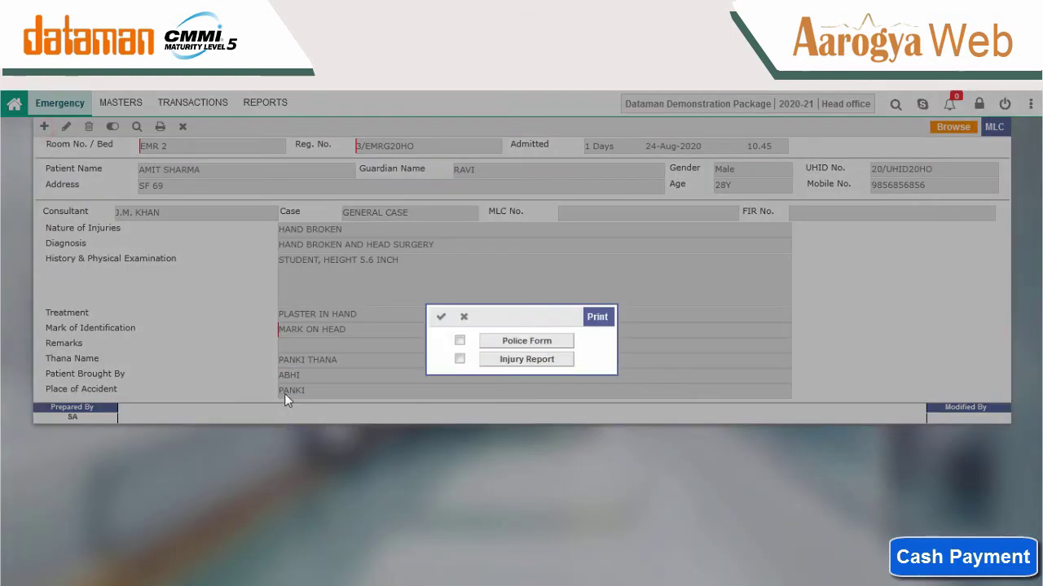
pyautogui.click(528, 347)
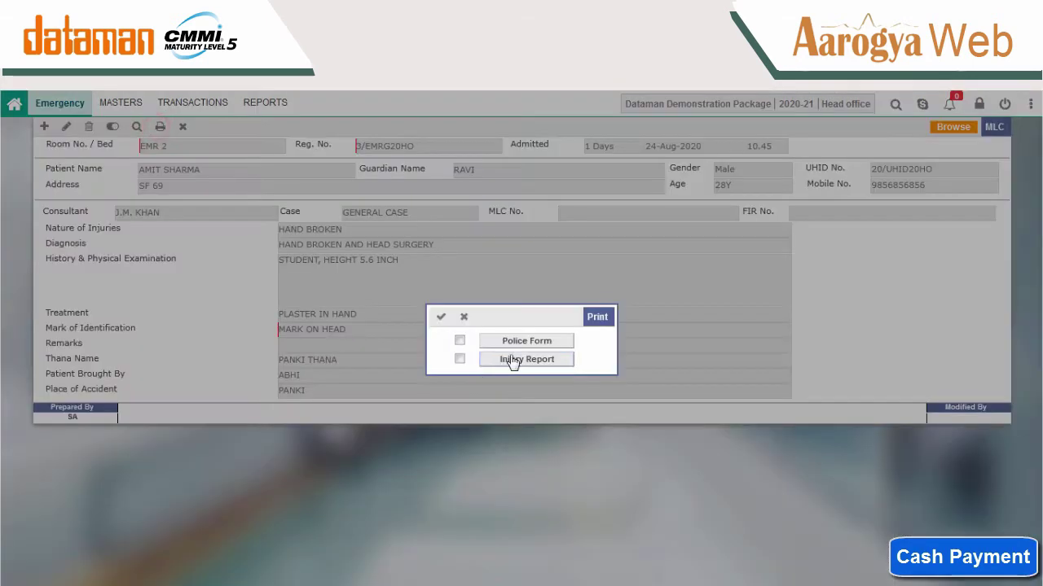
pyautogui.click(512, 362)
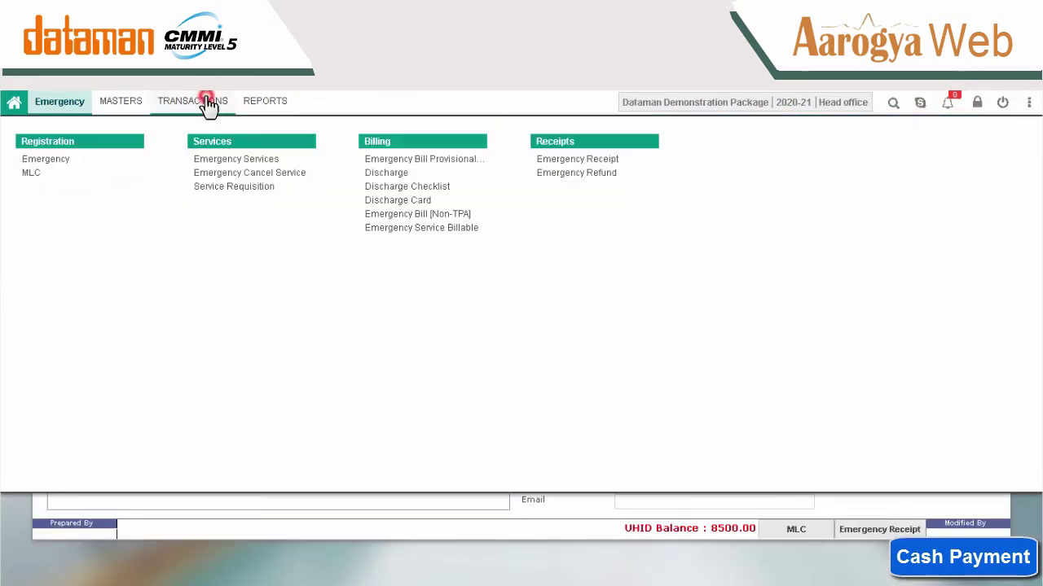
# Start a new Emergency Services entry for the room EMR 2 patient.
pyautogui.click(232, 166)
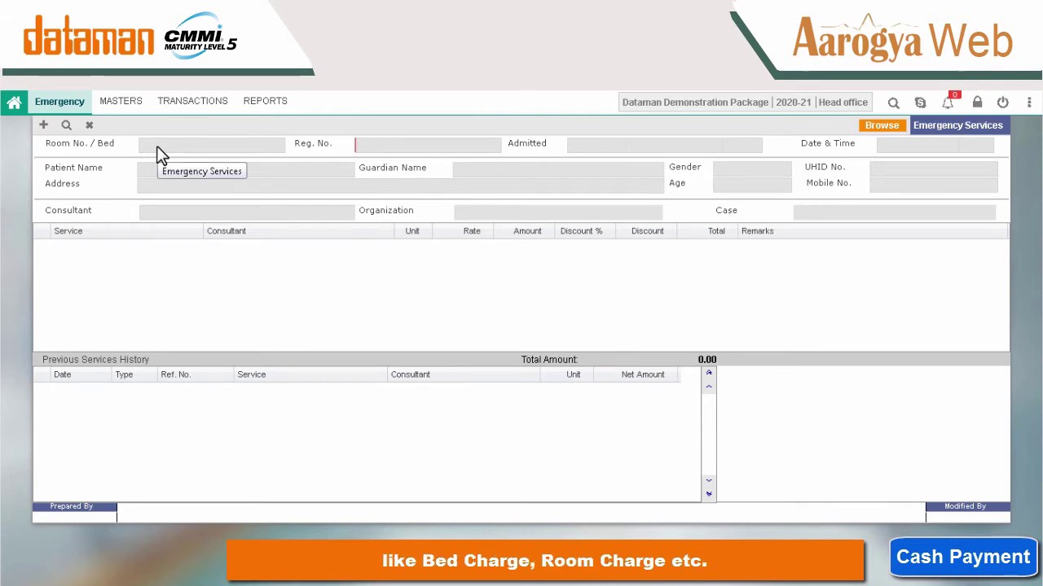
pyautogui.click(43, 126)
pyautogui.click(275, 145)
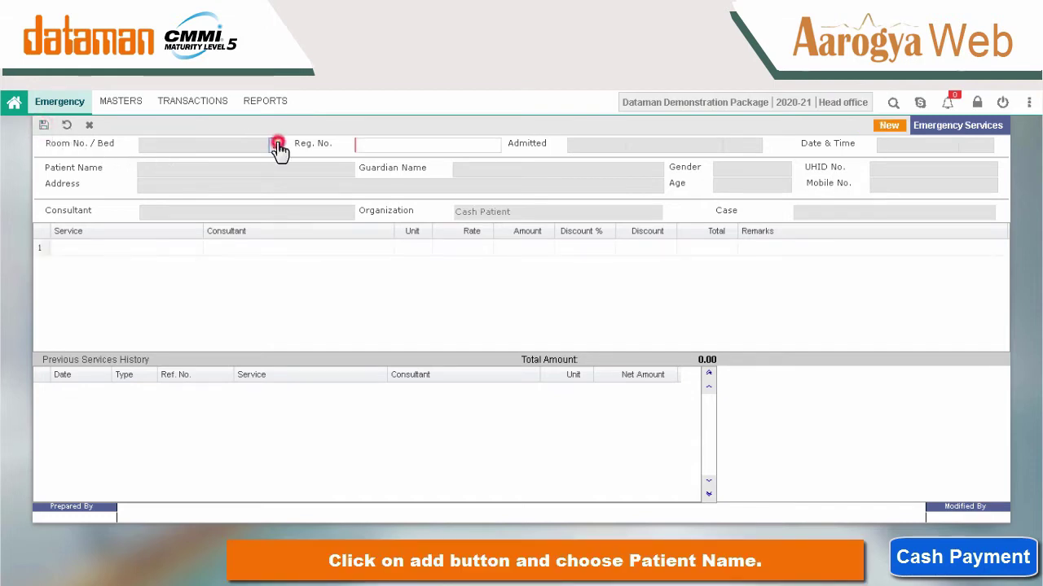
pyautogui.doubleClick(454, 279)
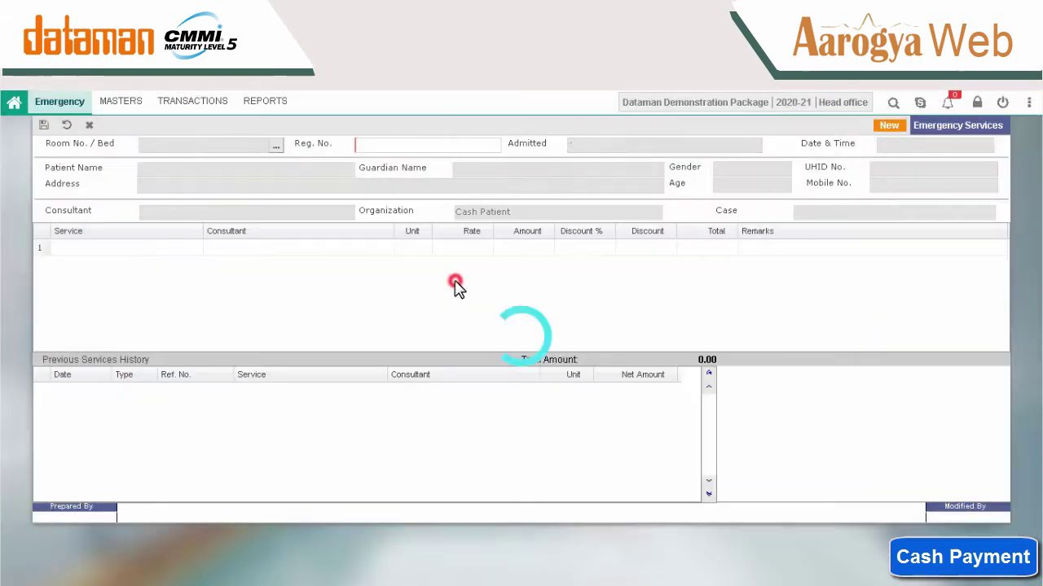
# Add DRESSING and Skull fracture service lines.
pyautogui.doubleClick(202, 249)
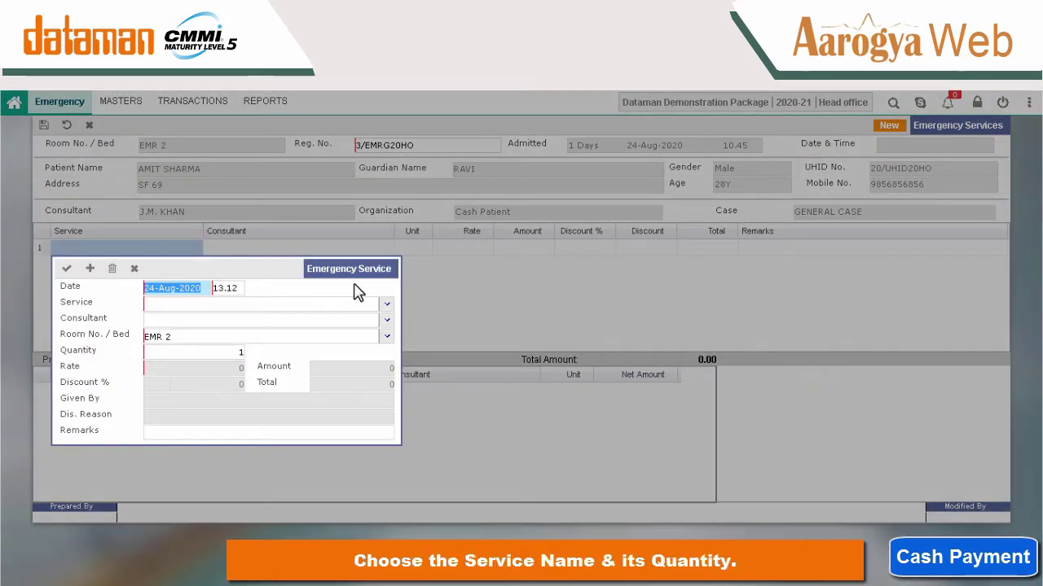
pyautogui.click(235, 306)
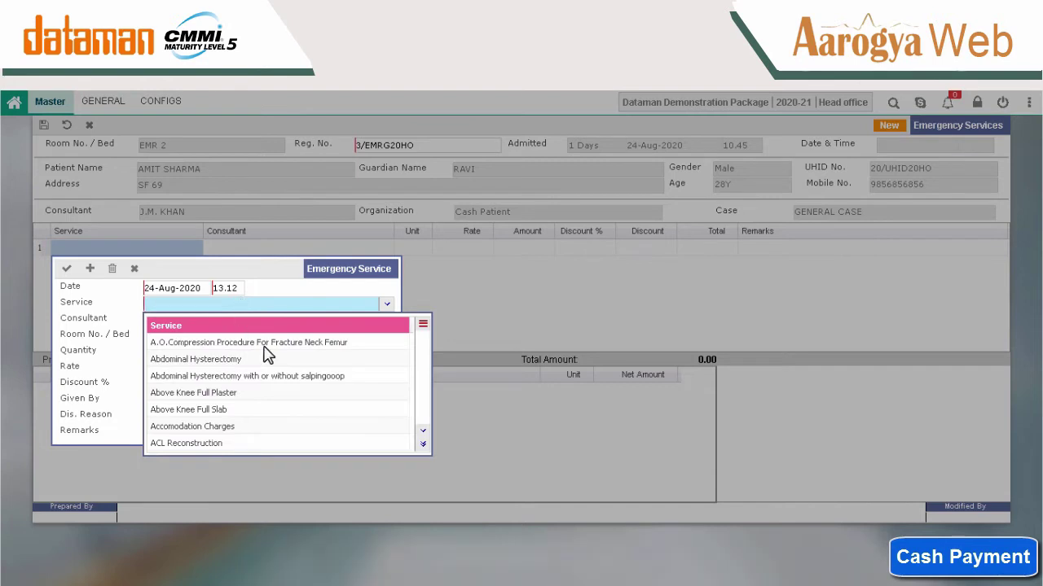
pyautogui.write('dre')
pyautogui.press('Return')
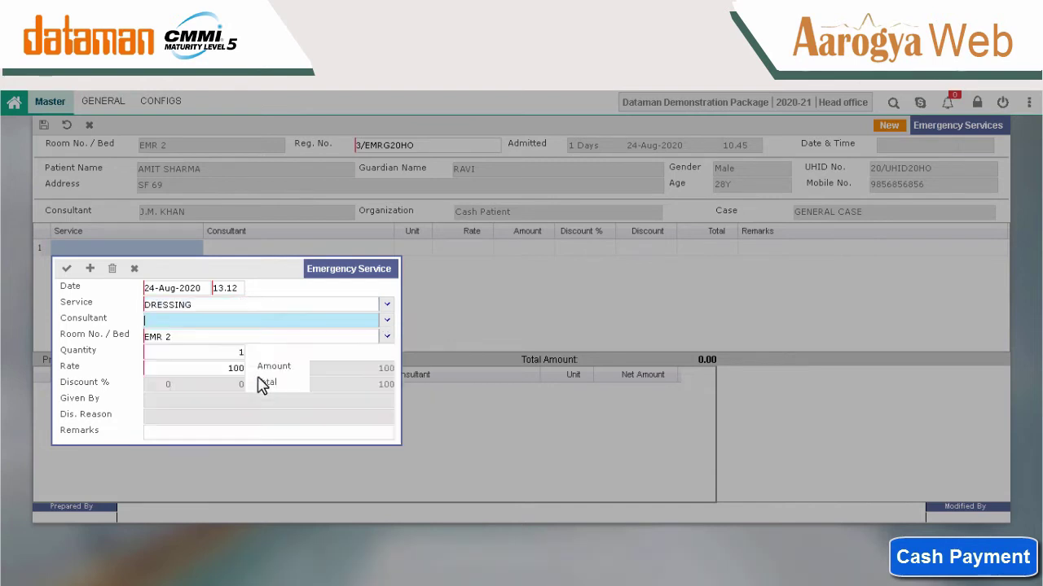
pyautogui.click(67, 268)
pyautogui.click(84, 263)
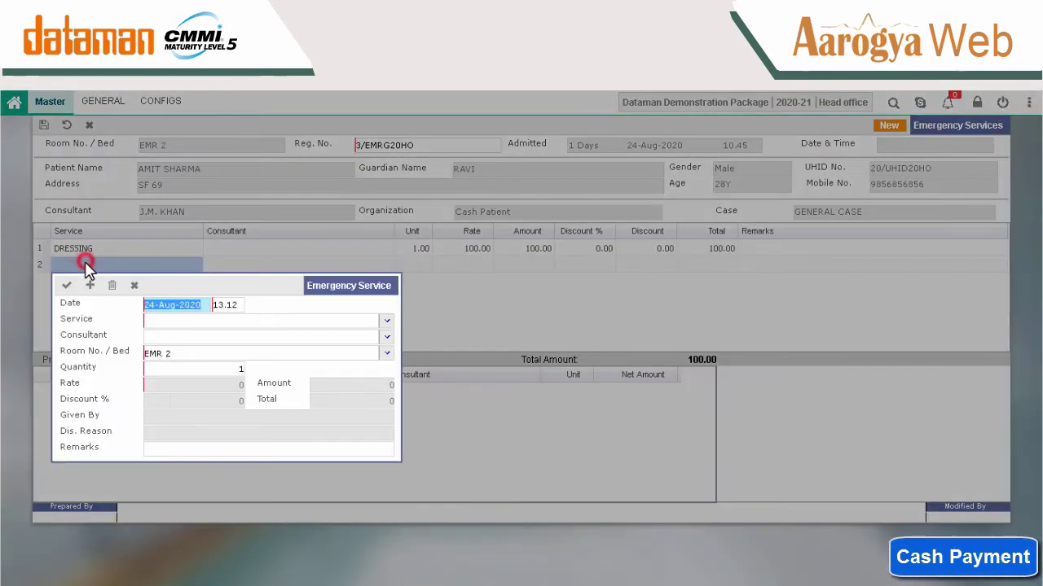
pyautogui.click(253, 321)
pyautogui.write('sku')
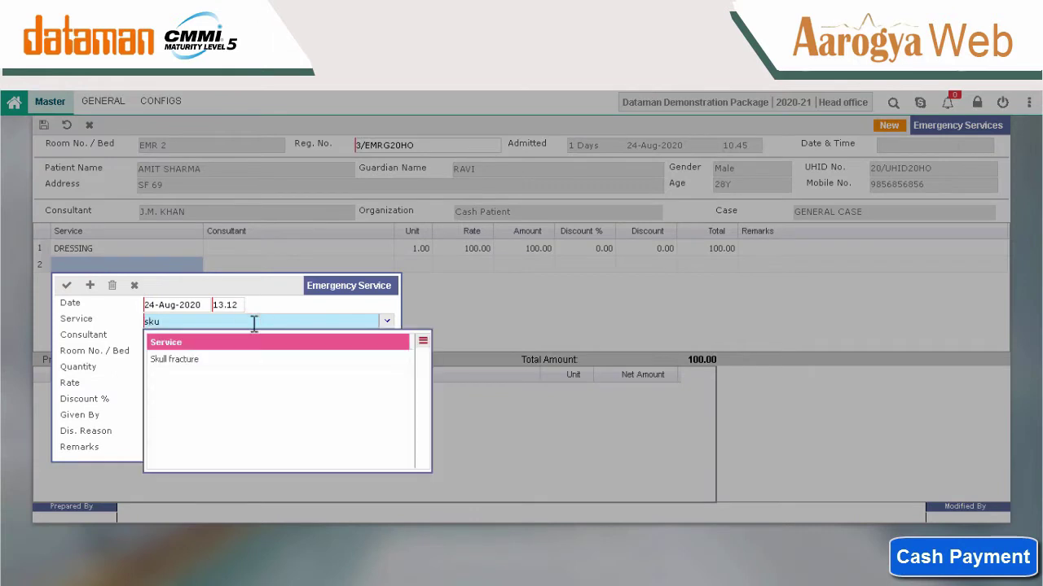
pyautogui.press('Return')
pyautogui.click(67, 285)
# Add an Ambulance Service line as the third charge.
pyautogui.click(89, 281)
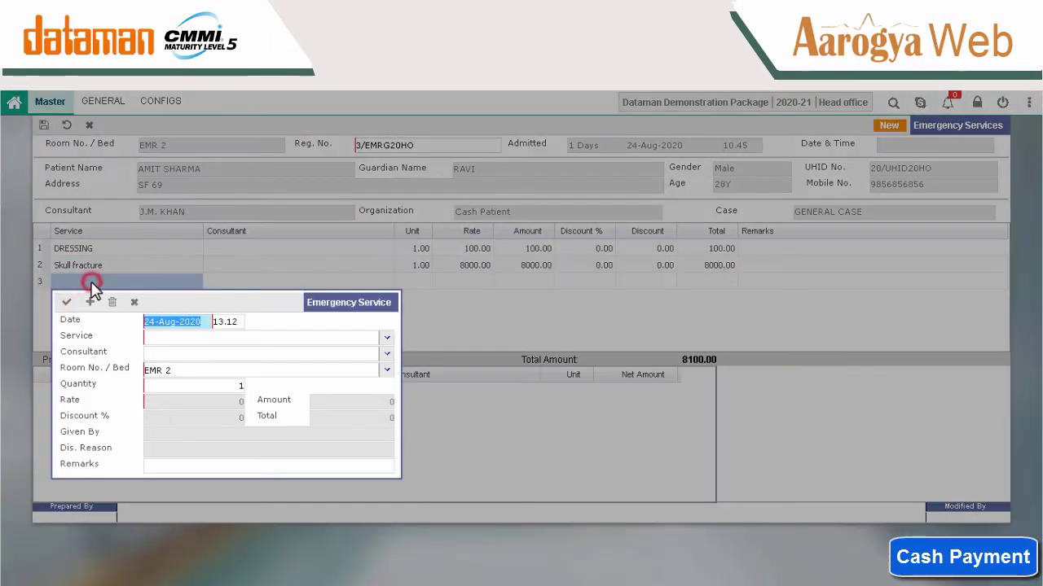
pyautogui.press('Tab')
pyautogui.write('abh')
pyautogui.press('BackSpace')
pyautogui.press('BackSpace')
pyautogui.write('mu')
pyautogui.press('BackSpace')
pyautogui.click(185, 381)
pyautogui.click(67, 302)
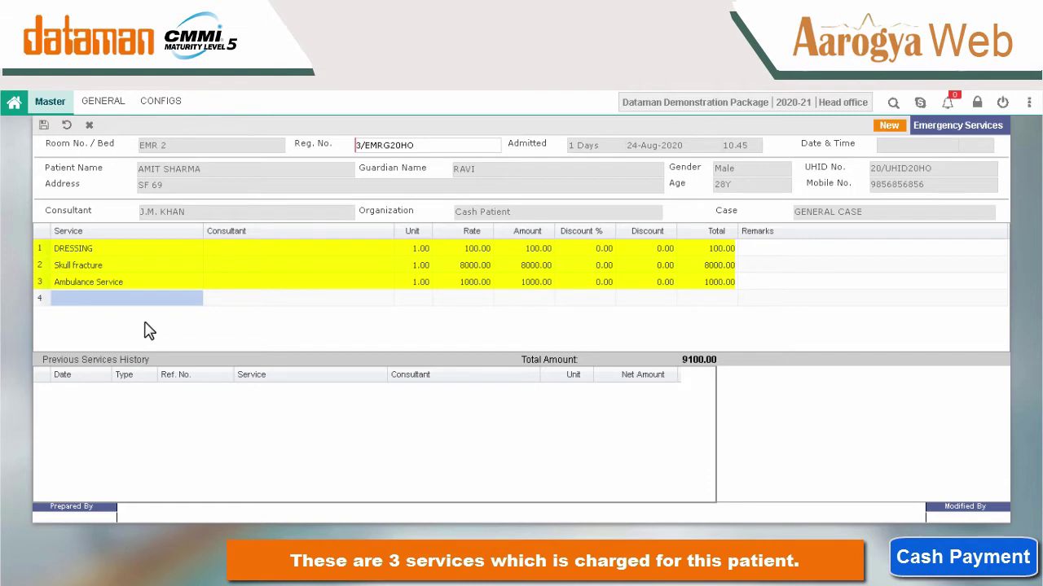
# Save the services totalling 9100.00 and print the bill.
pyautogui.hotkey('ctrl', 's')
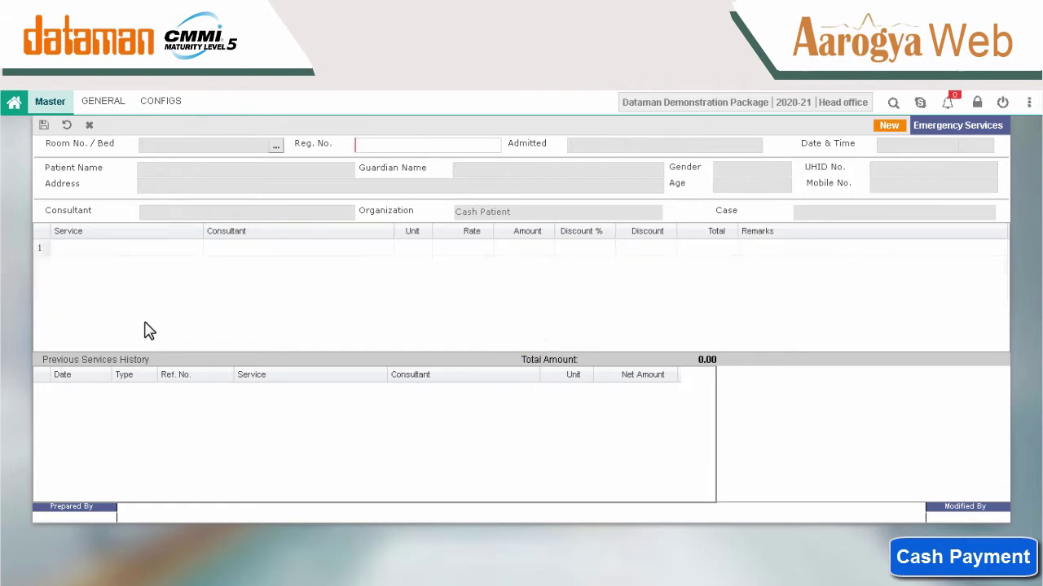
pyautogui.press('Escape')
pyautogui.press('Return')
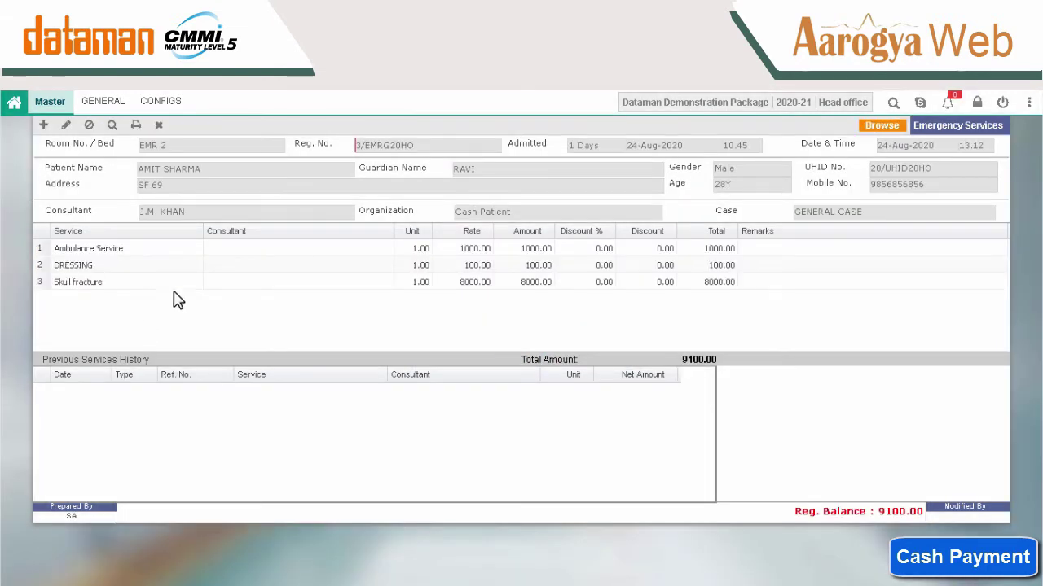
pyautogui.click(135, 124)
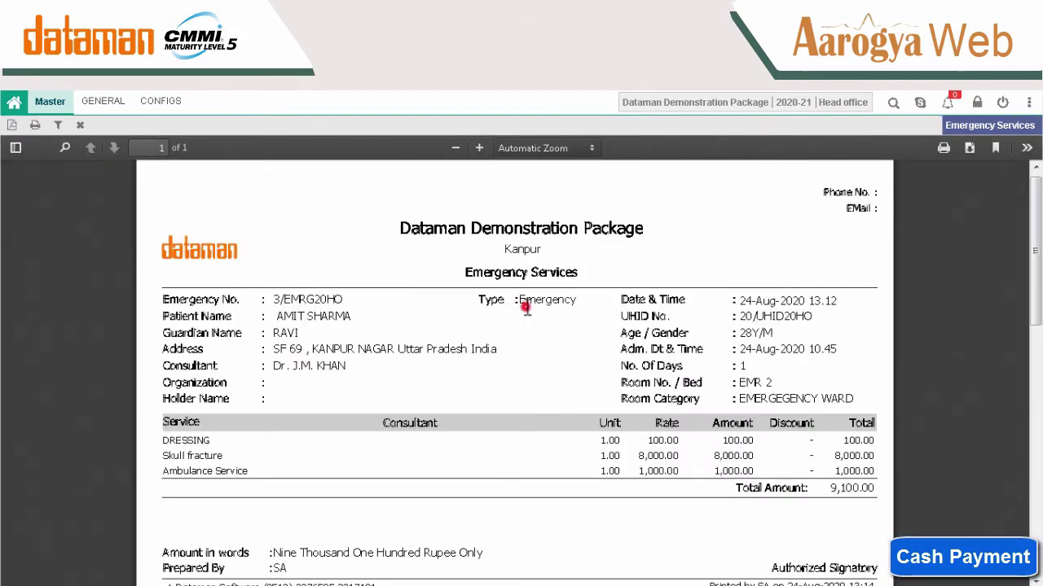
pyautogui.scroll(-2, 526, 303)
pyautogui.scroll(-1, 527, 307)
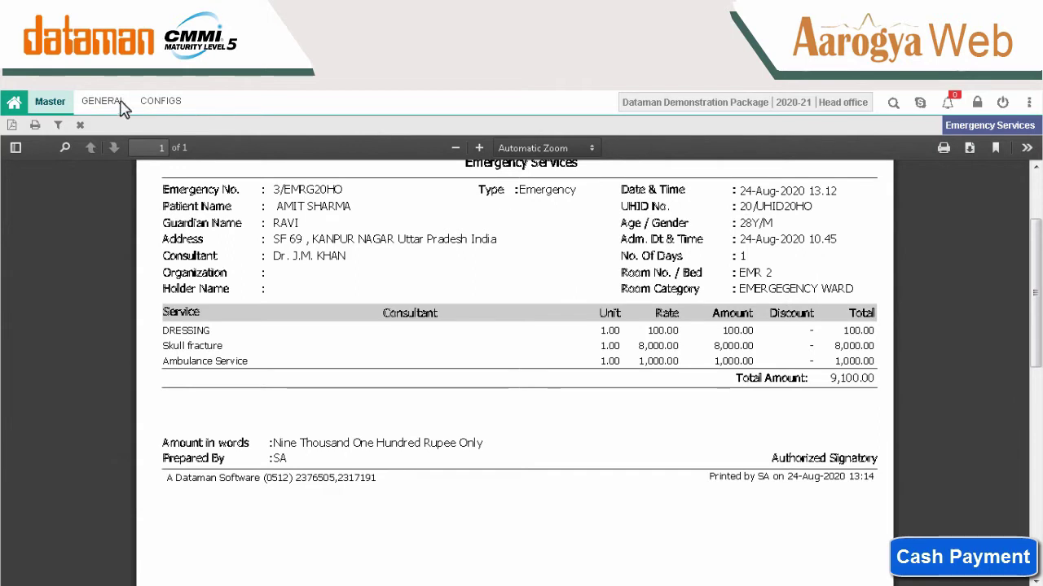
pyautogui.click(79, 125)
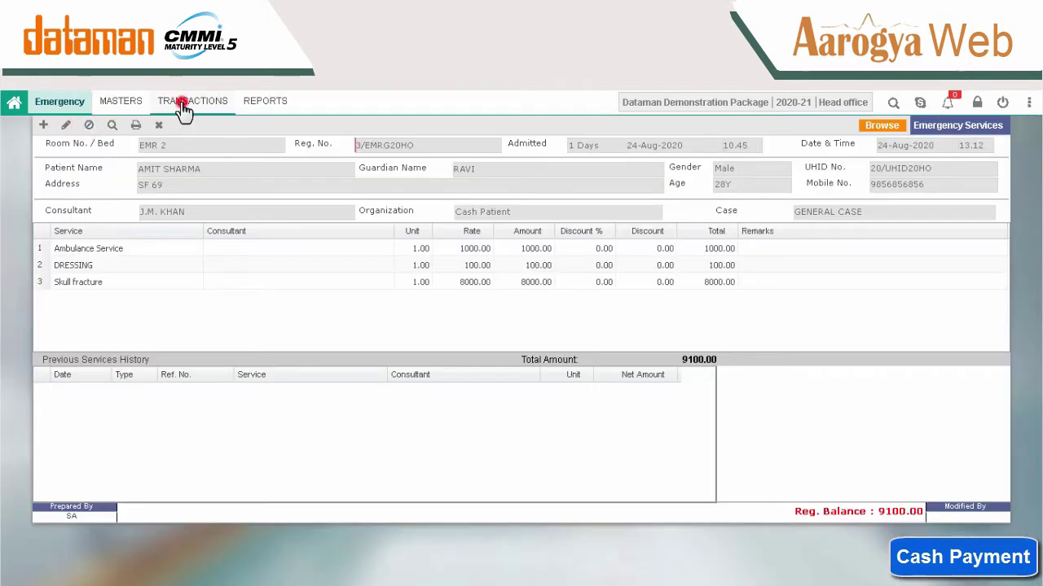
# Start a new service cancellation for the EMR 2 patient, marking the Ambulance Service line.
pyautogui.click(183, 106)
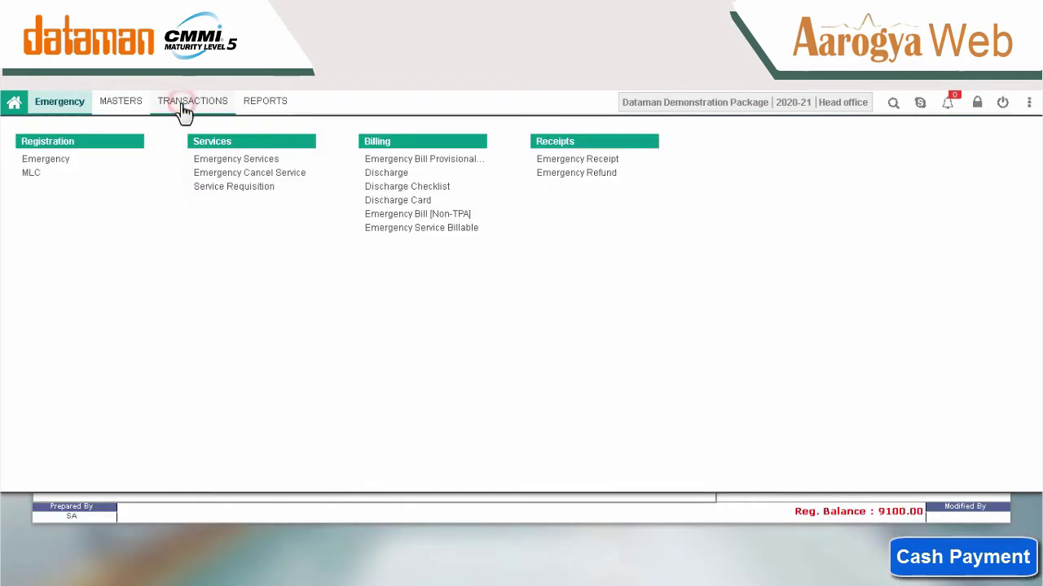
pyautogui.click(242, 174)
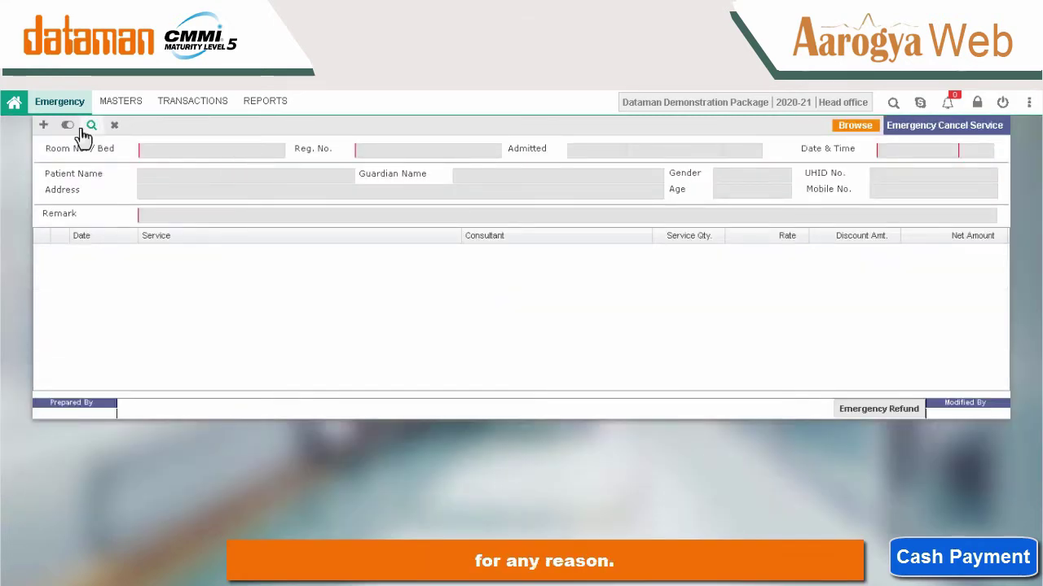
pyautogui.click(43, 126)
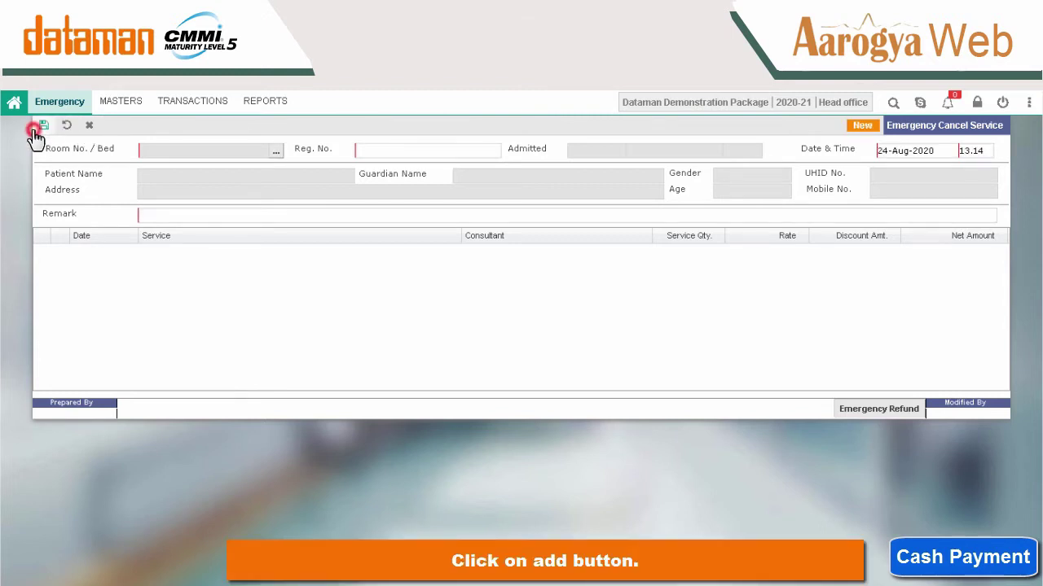
pyautogui.click(275, 151)
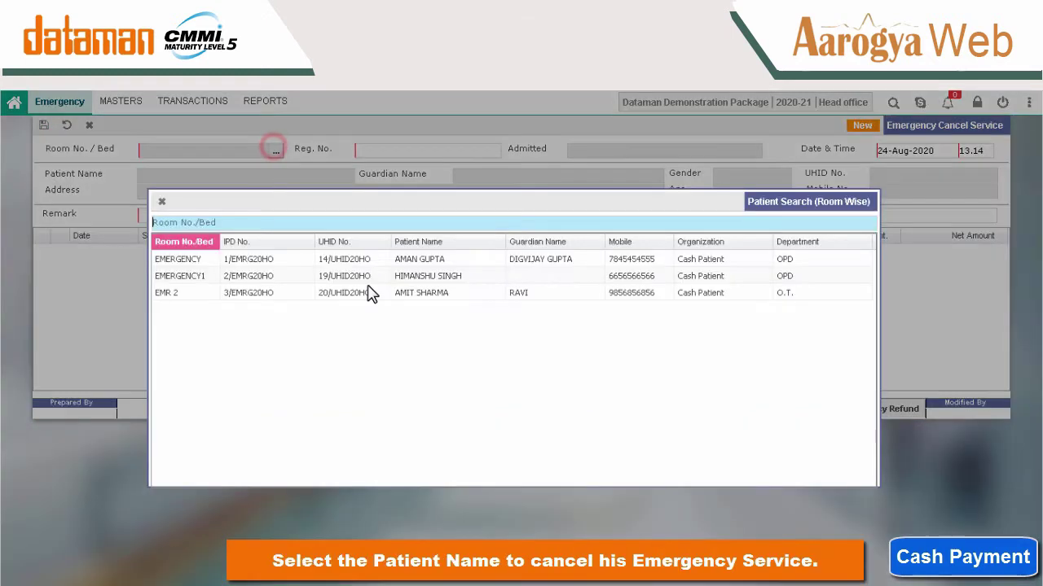
pyautogui.click(424, 295)
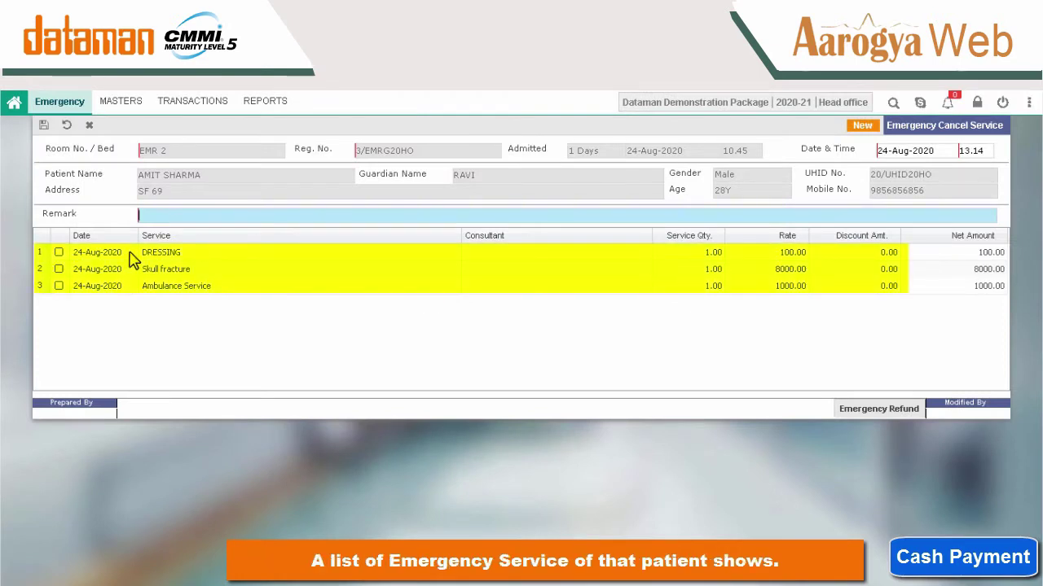
pyautogui.click(58, 287)
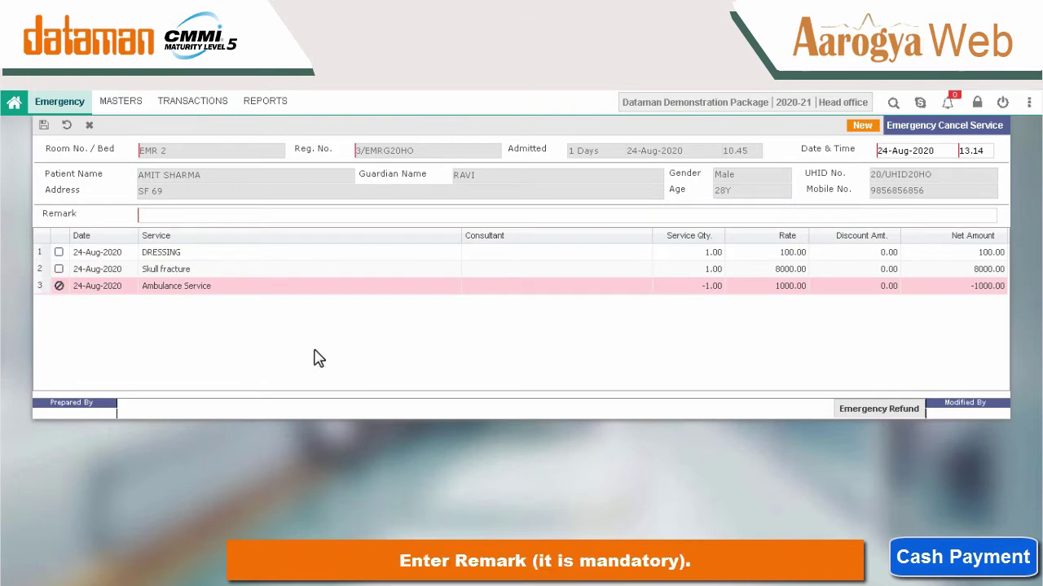
# Save the cancellation with the remark 'as per doctor' after the remark-required warning.
pyautogui.click(44, 125)
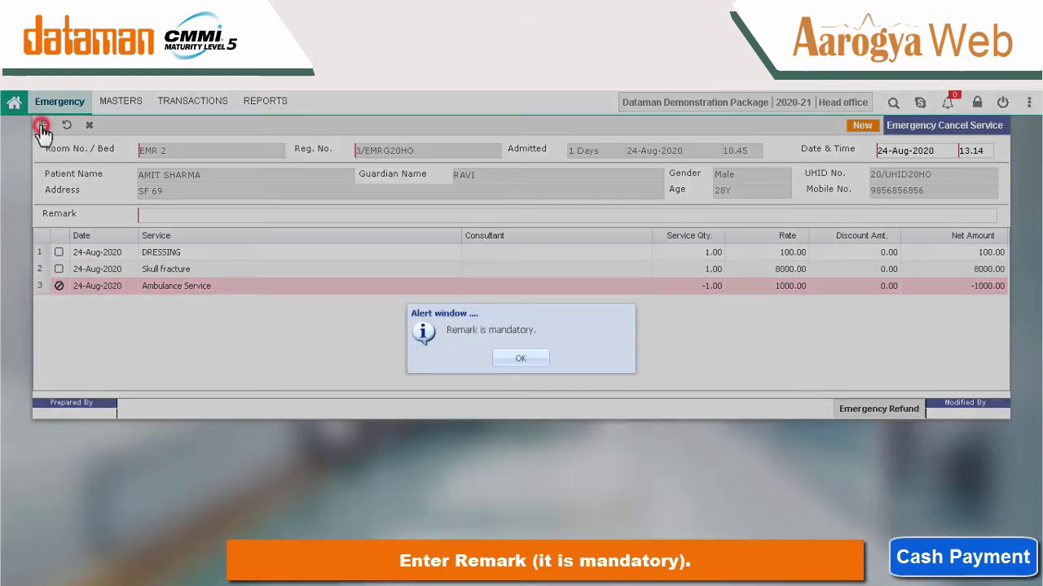
pyautogui.click(531, 359)
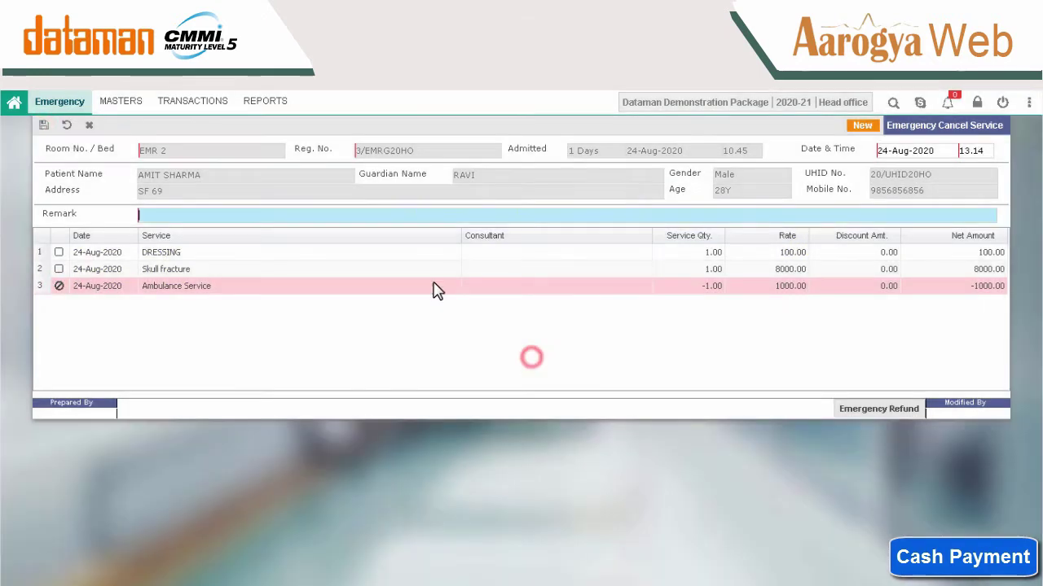
pyautogui.click(415, 213)
pyautogui.write('as per doctor')
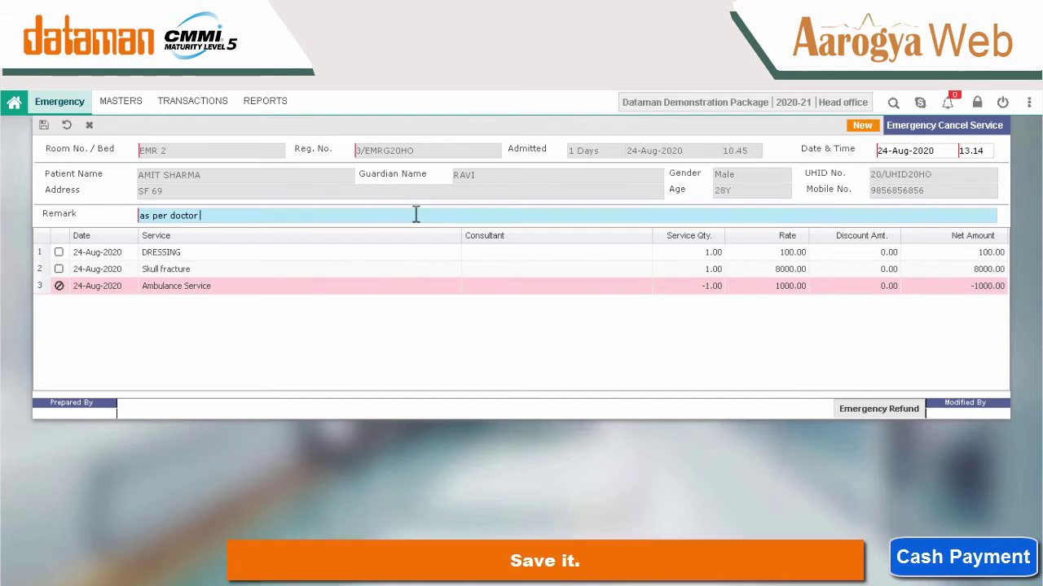
pyautogui.hotkey('ctrl', 's')
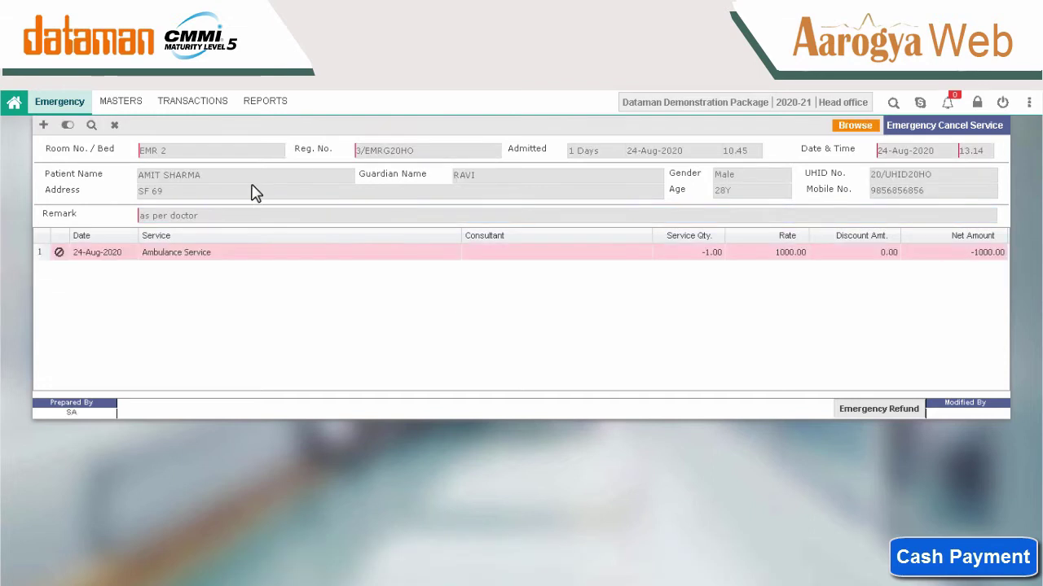
# Start a new Service Requisition and choose the requesting staff member.
pyautogui.click(187, 107)
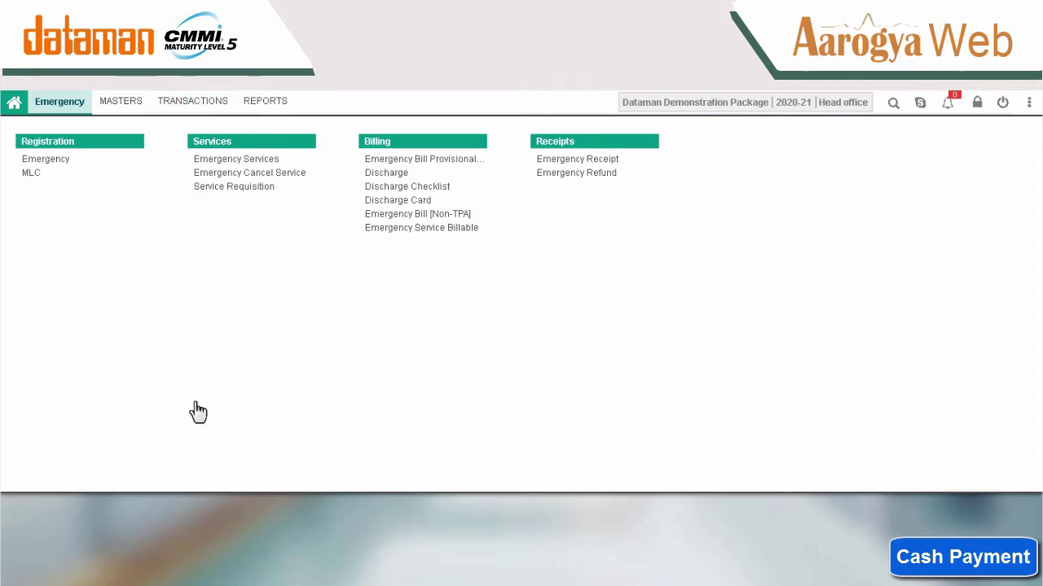
pyautogui.click(251, 188)
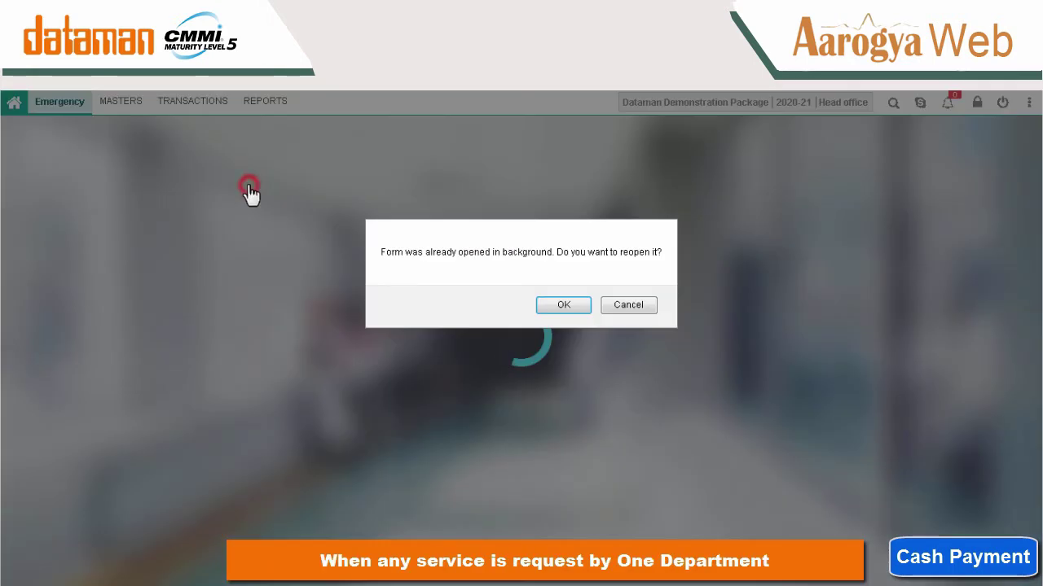
pyautogui.press('Return')
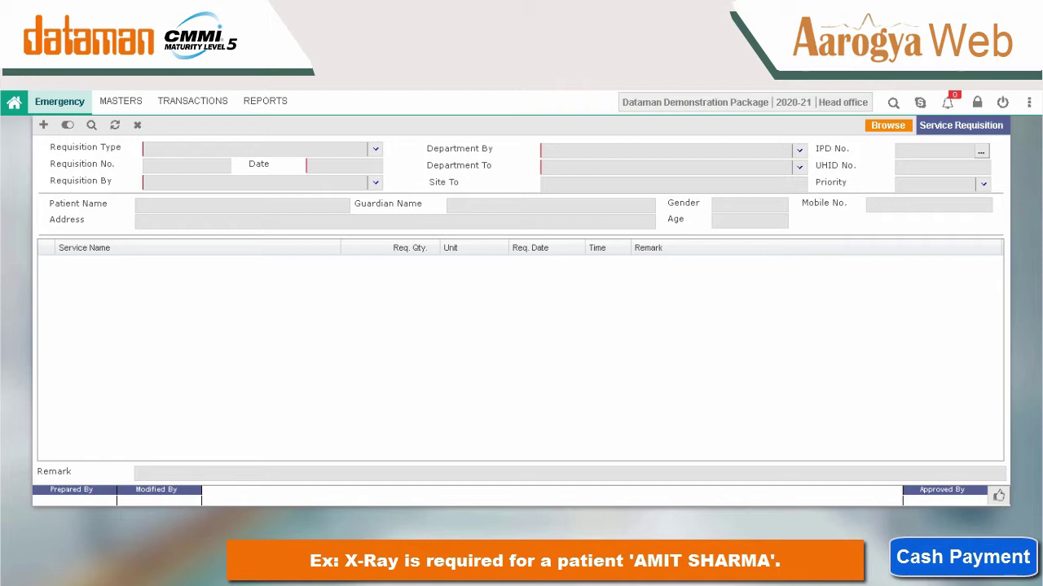
pyautogui.click(41, 126)
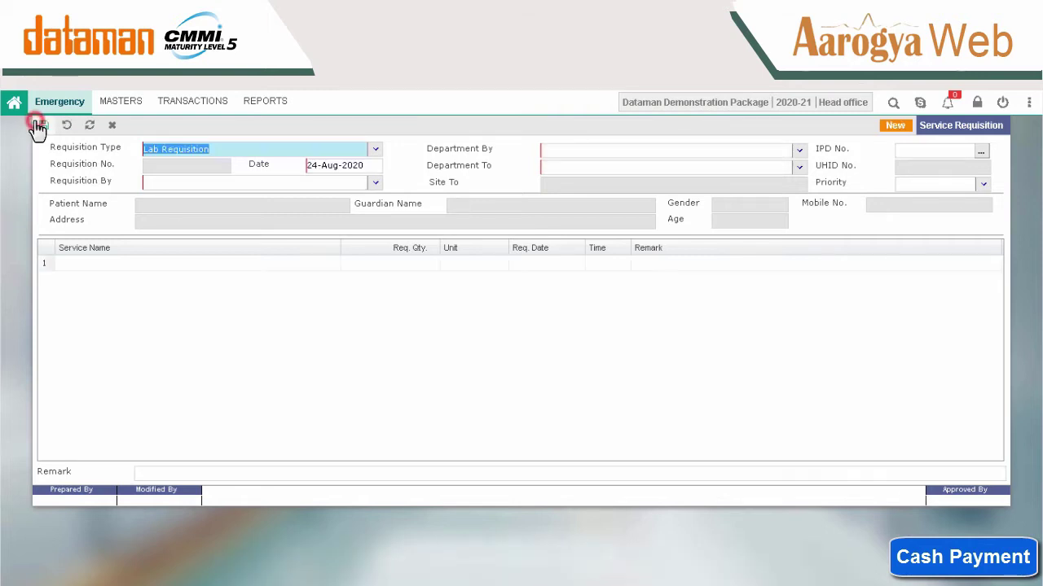
pyautogui.click(375, 182)
pyautogui.click(294, 220)
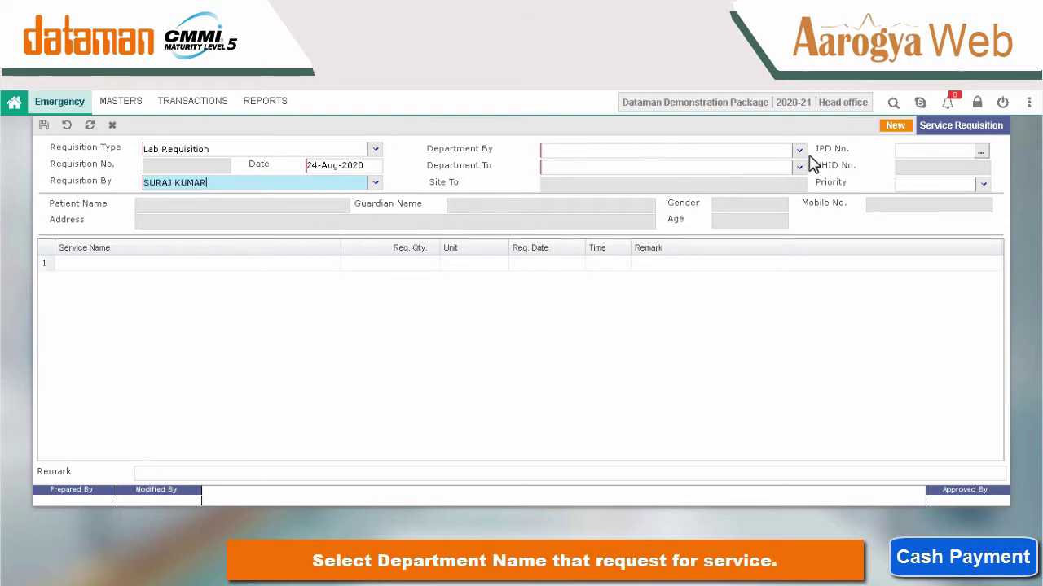
# Route it from Emergency to LABORATORY for the room EMR 2 patient and add a service line.
pyautogui.click(784, 151)
pyautogui.write('Em')
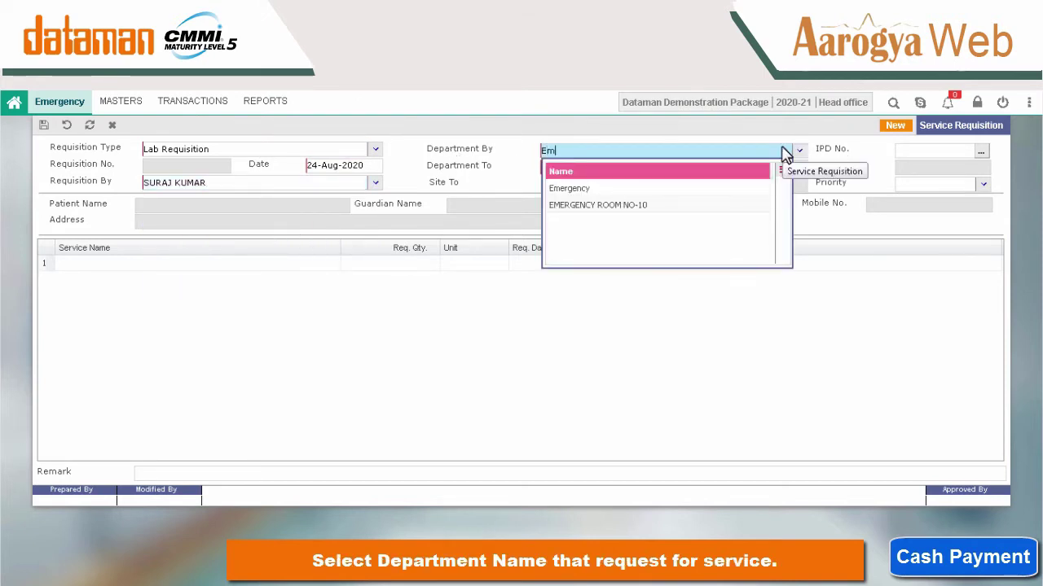
pyautogui.click(695, 189)
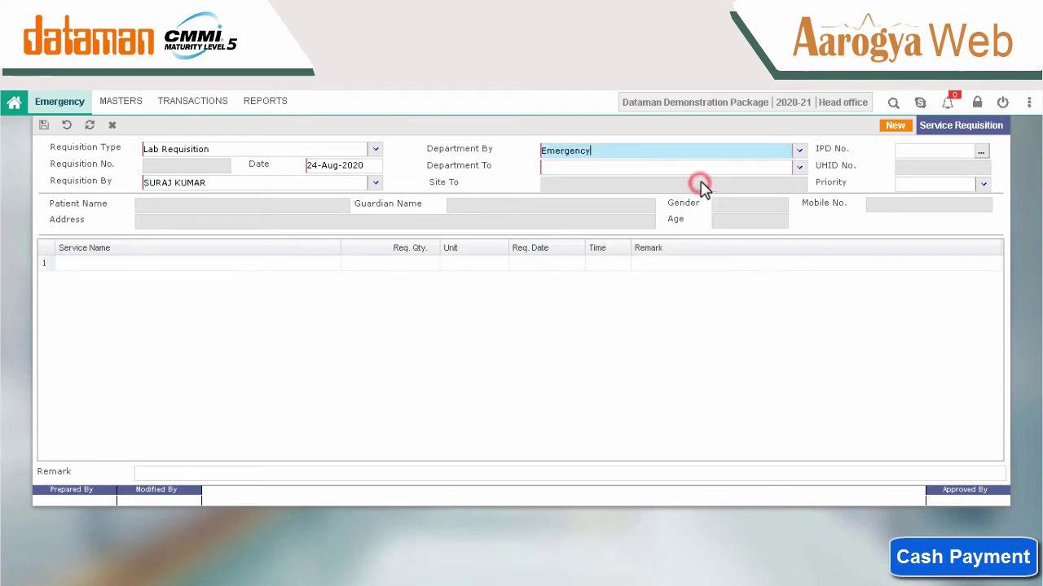
pyautogui.click(801, 169)
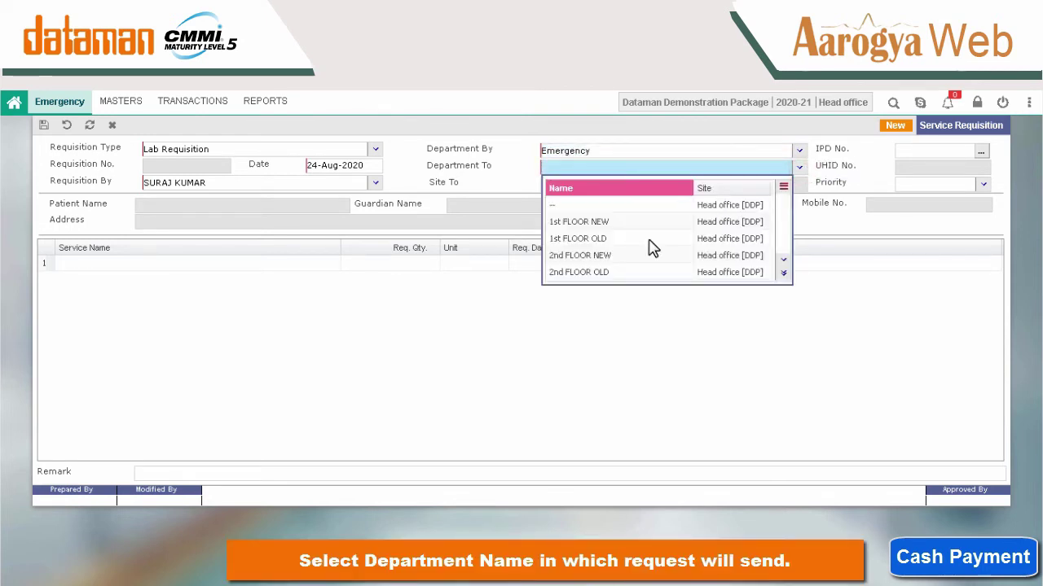
pyautogui.write('l')
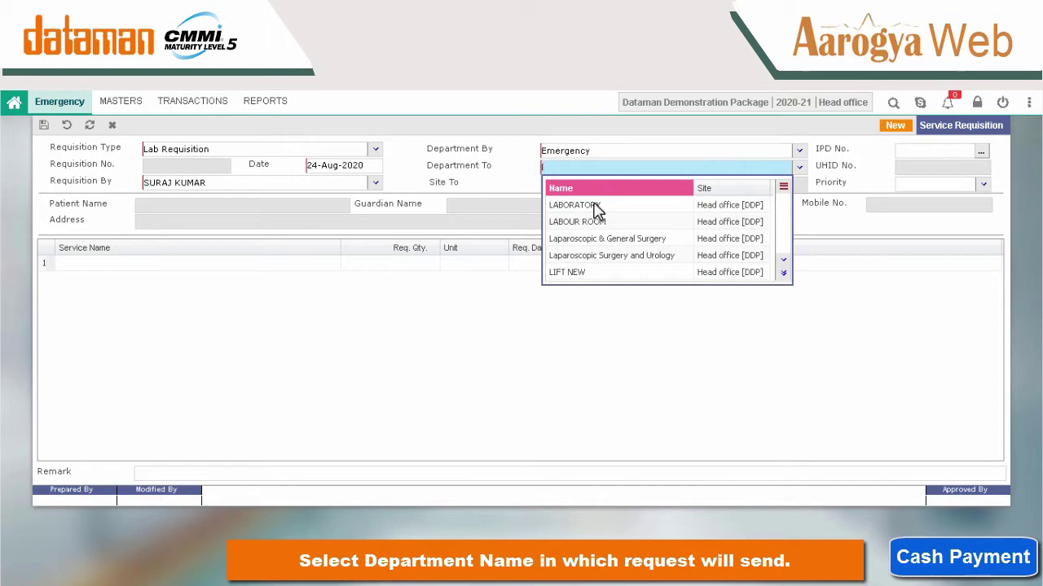
pyautogui.click(593, 207)
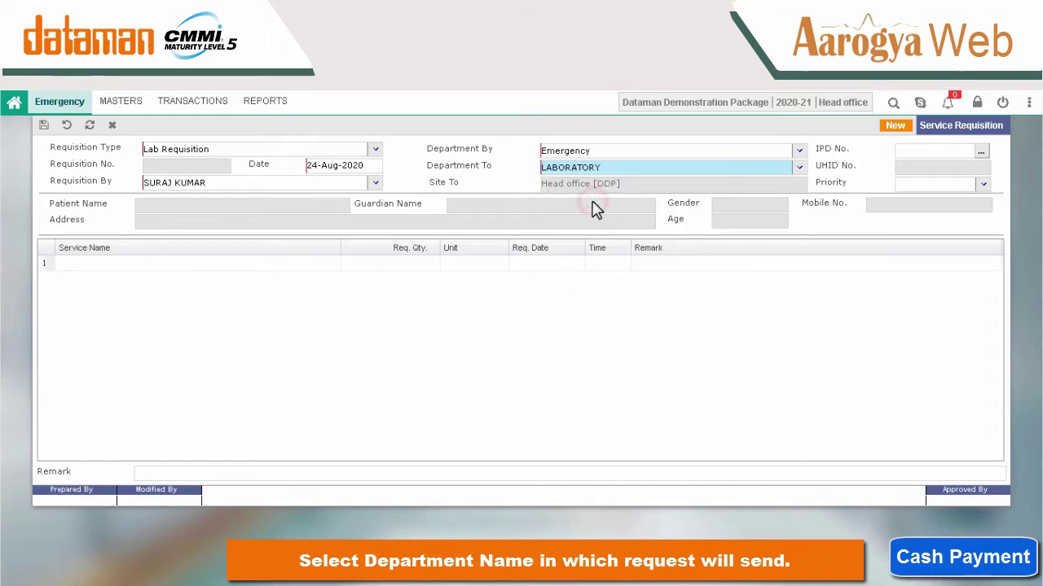
pyautogui.click(981, 151)
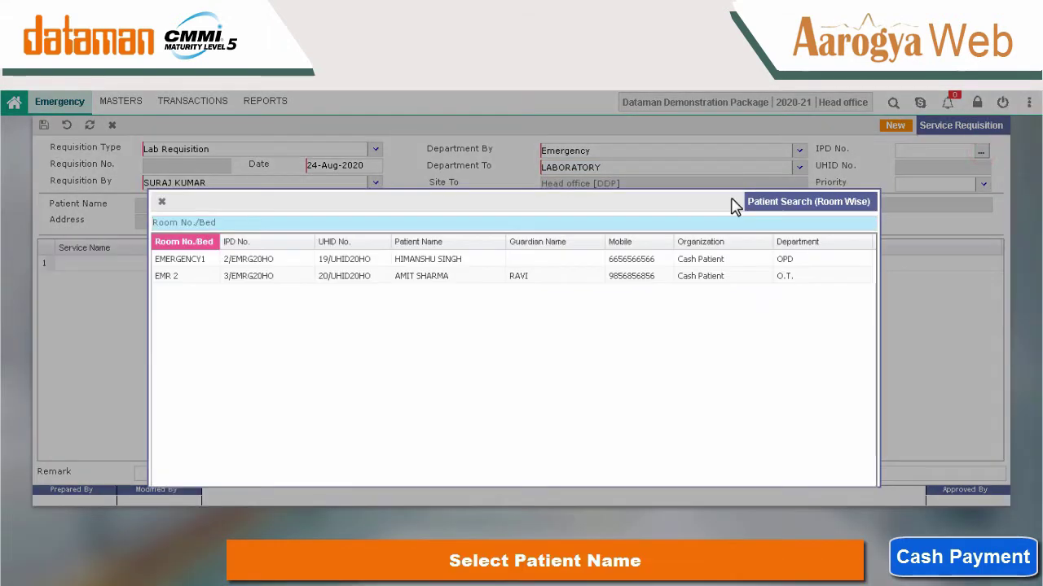
pyautogui.doubleClick(480, 277)
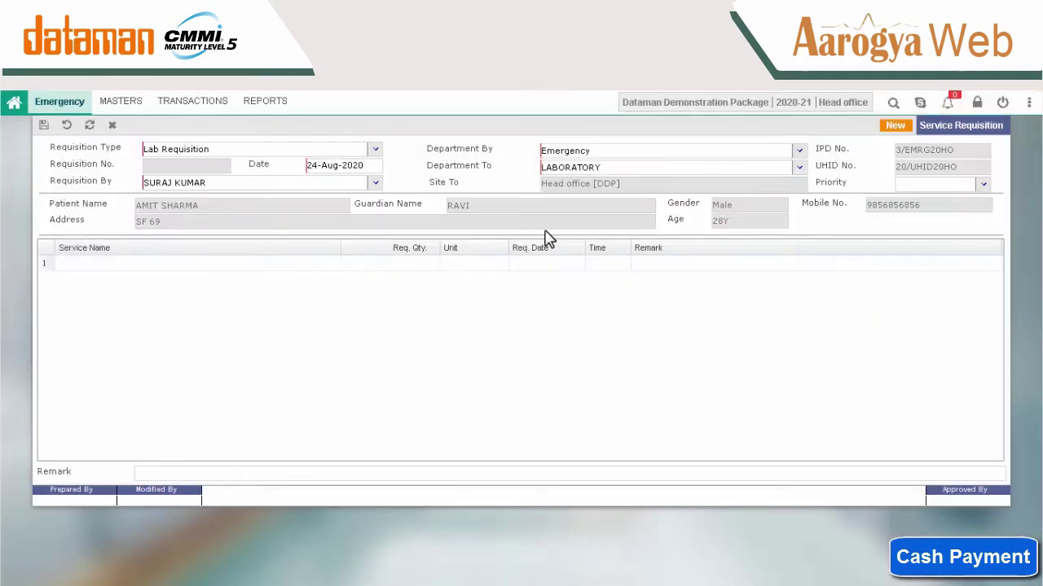
pyautogui.click(232, 267)
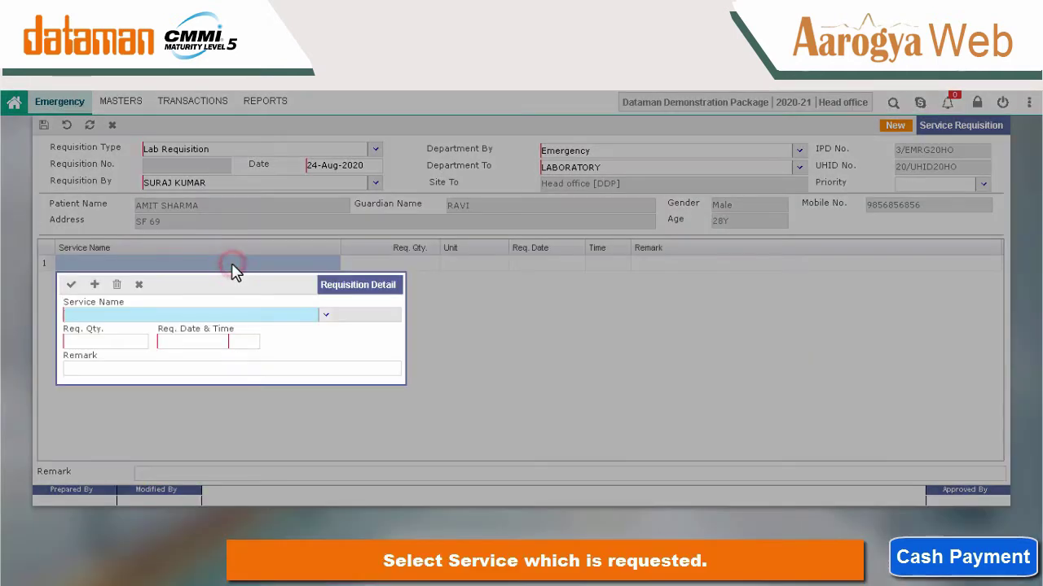
# Add one X-RAY B/L ANKLE AP for 24-Aug-2020 14.00 with remark 'digital x-ray' to the requisition.
pyautogui.click(326, 315)
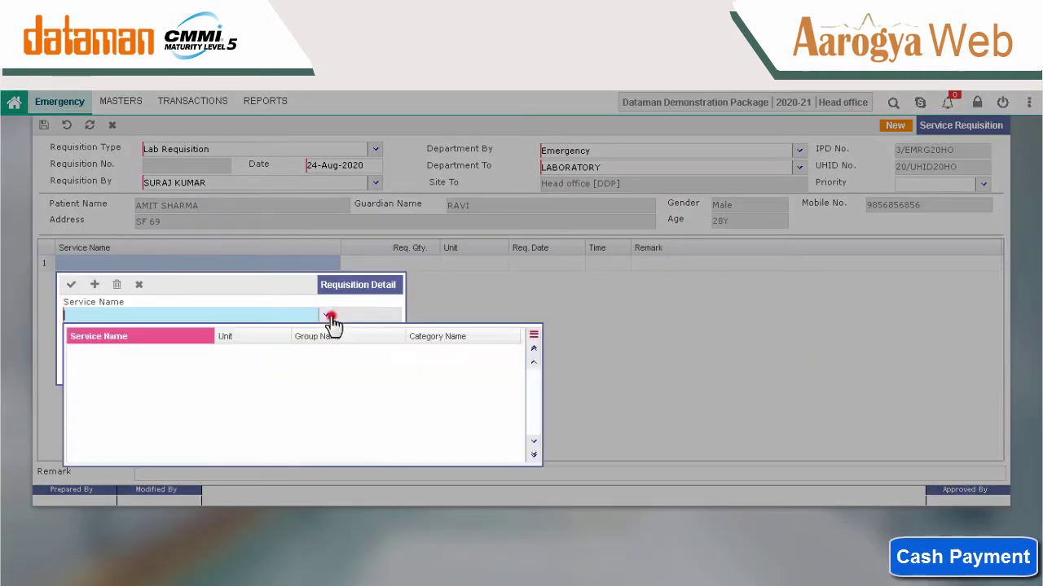
pyautogui.write('x')
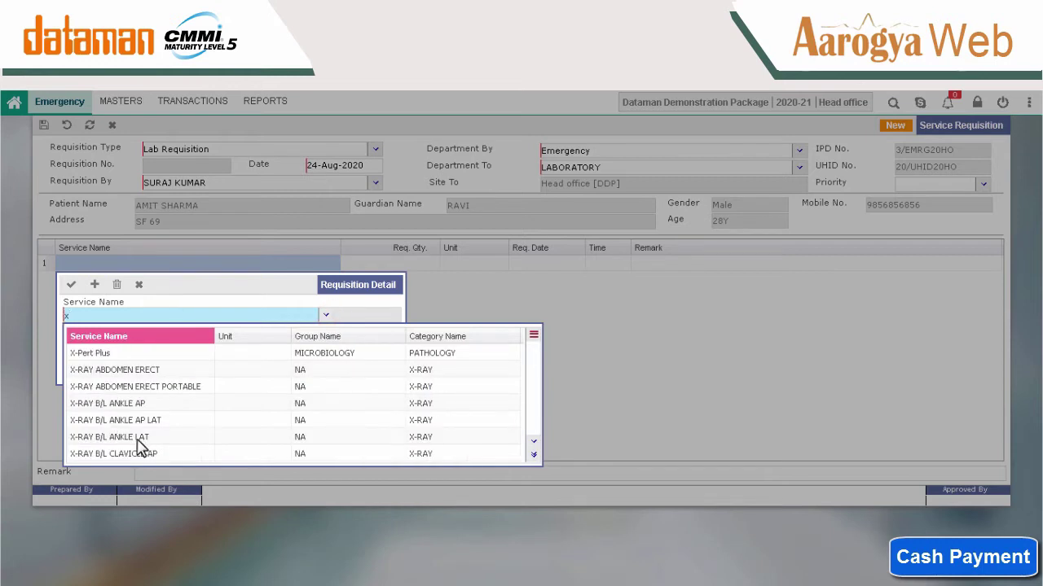
pyautogui.click(147, 404)
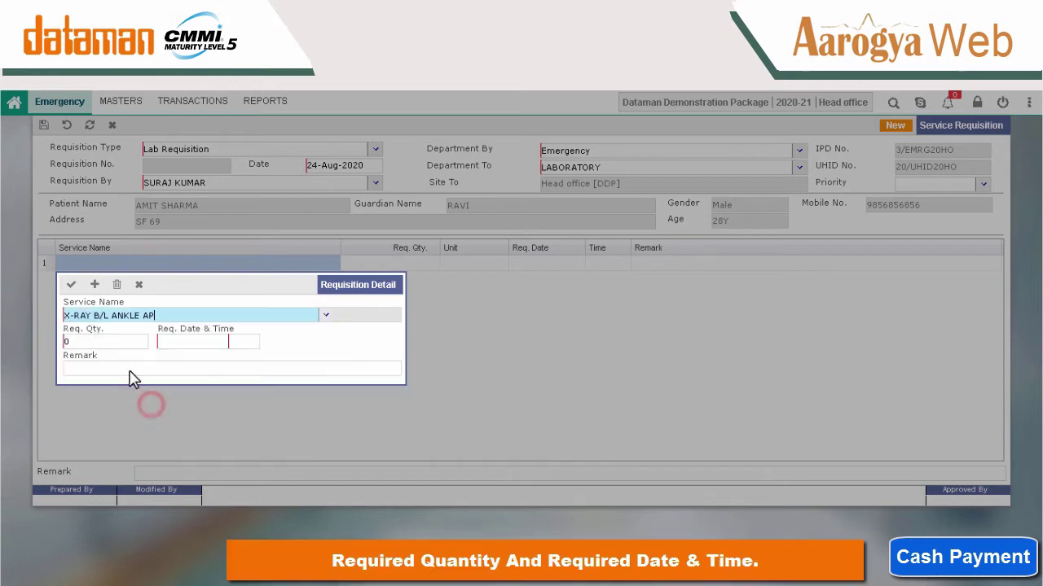
pyautogui.click(127, 339)
pyautogui.write('1')
pyautogui.press('Tab')
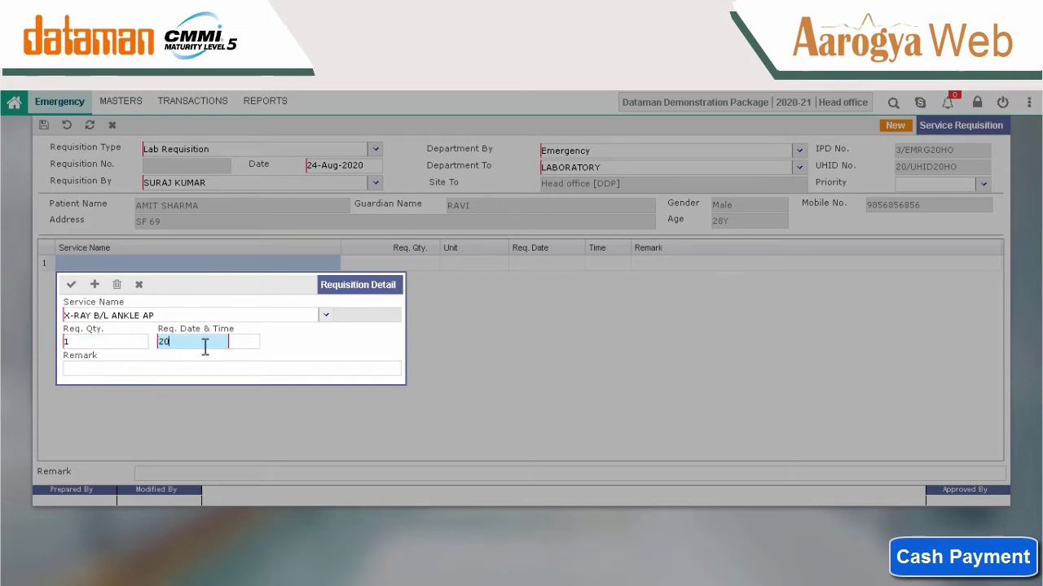
pyautogui.write('24-Aug-2020')
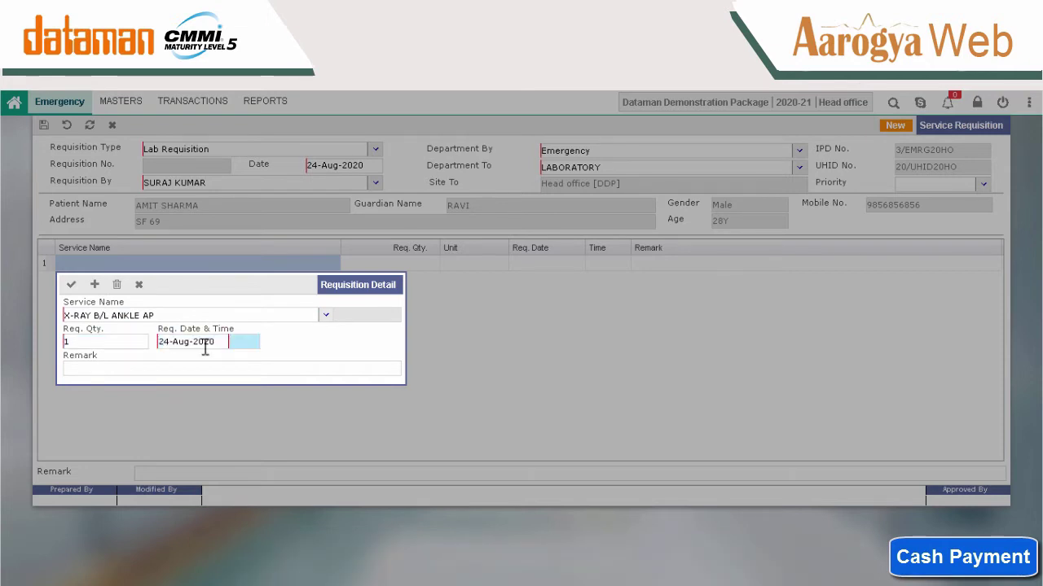
pyautogui.write('14')
pyautogui.press('Tab')
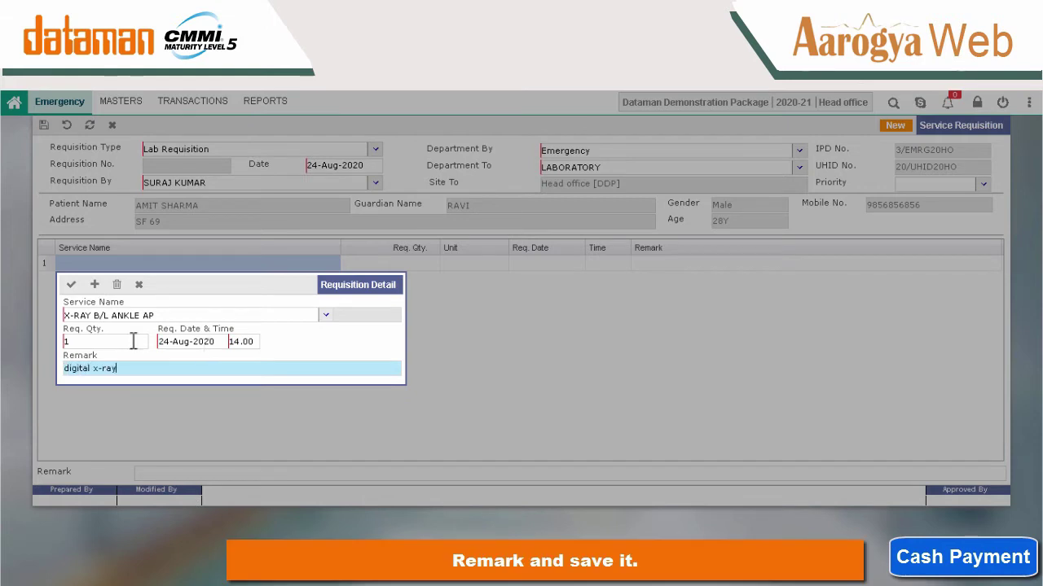
pyautogui.click(71, 284)
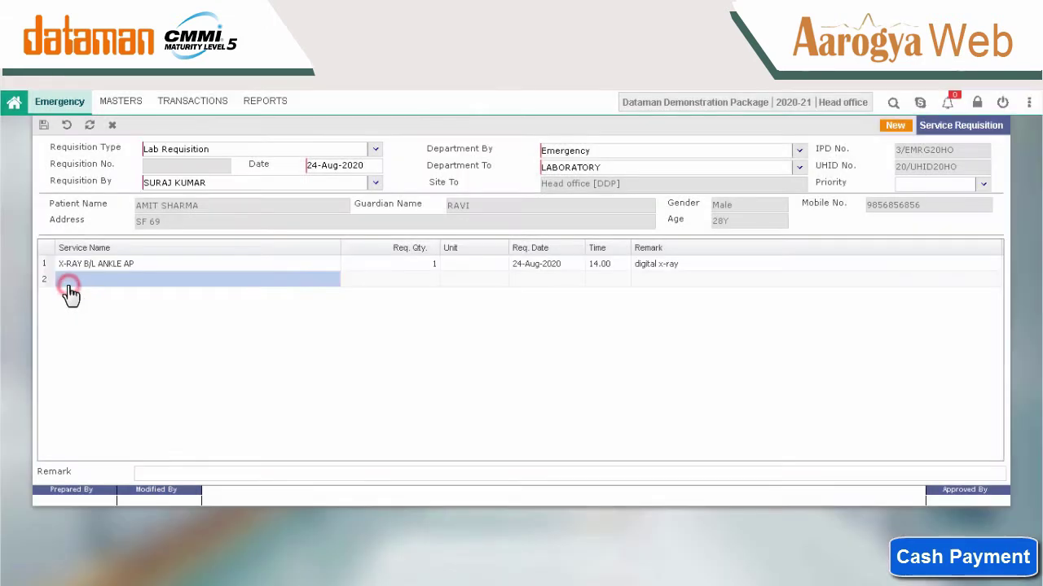
# Save the lab requisition as 2/LABRQ20HO without printing it.
pyautogui.hotkey('ctrl', 's')
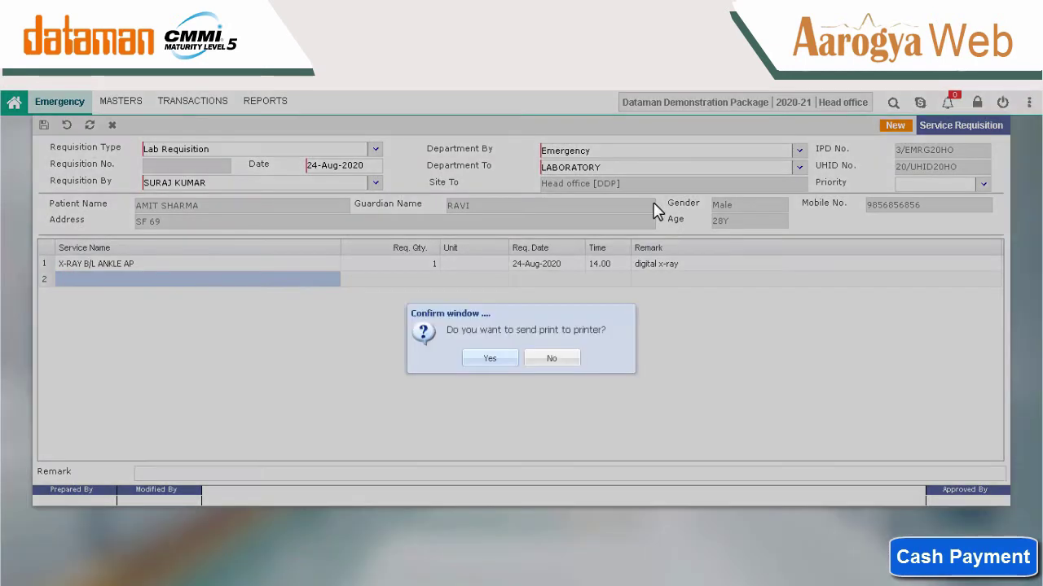
pyautogui.click(557, 359)
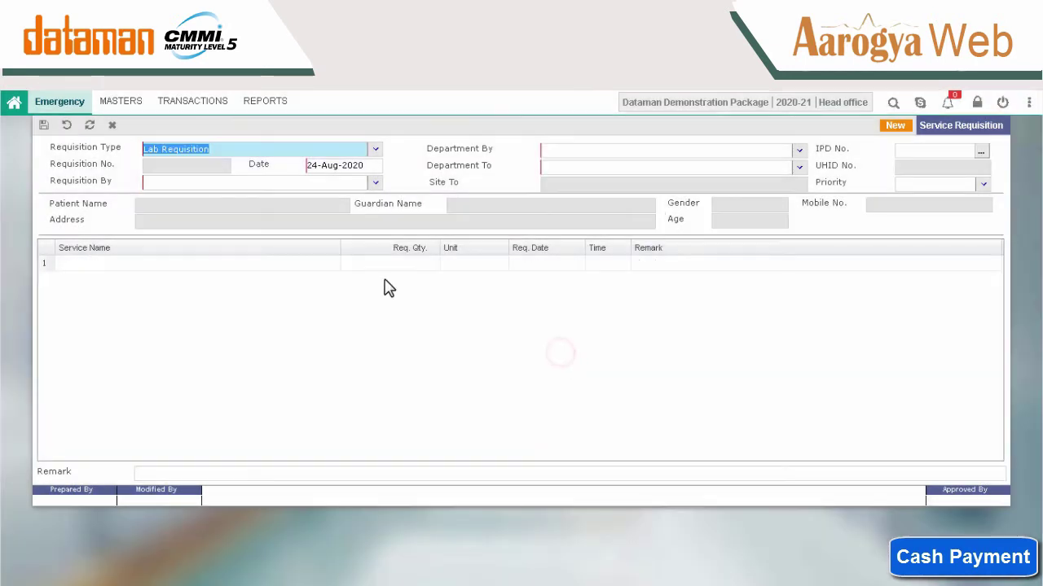
pyautogui.click(179, 105)
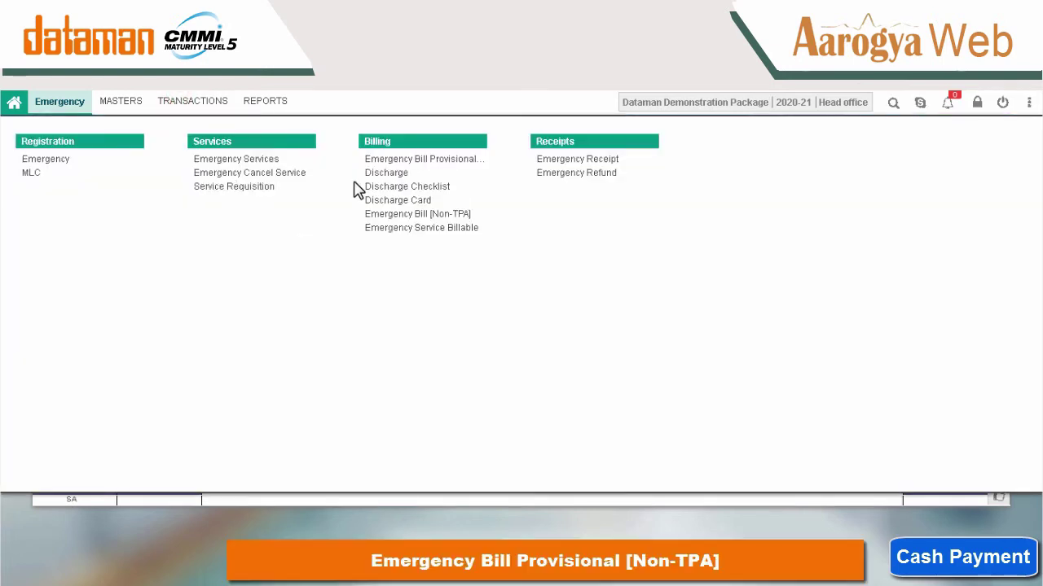
# Save an Emergency Bill Provisional [Non-TPA] for the EMR 2 patient's four services (8100.00) with detailed print.
pyautogui.click(384, 167)
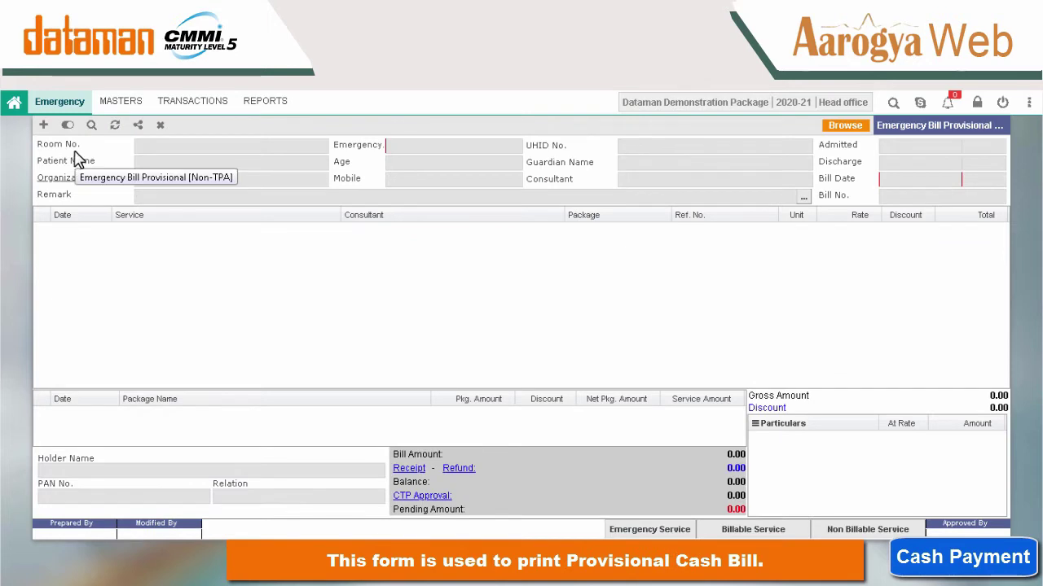
pyautogui.doubleClick(995, 126)
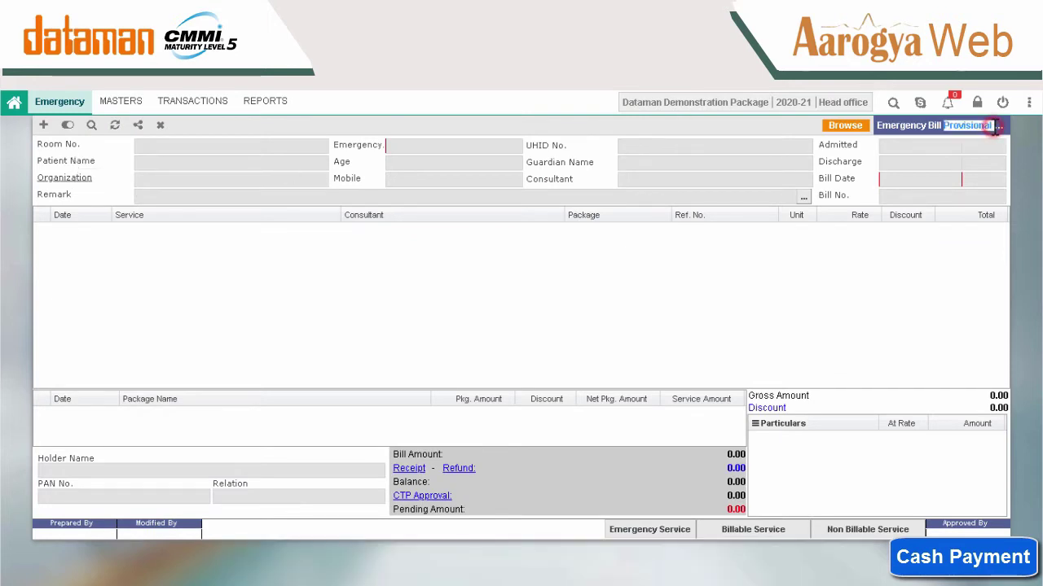
pyautogui.click(43, 125)
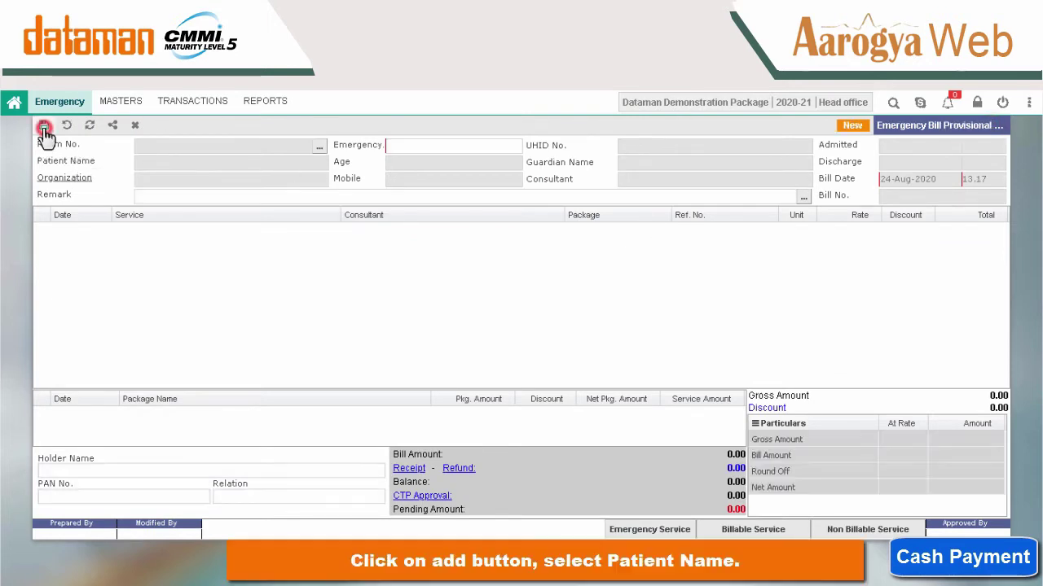
pyautogui.click(325, 148)
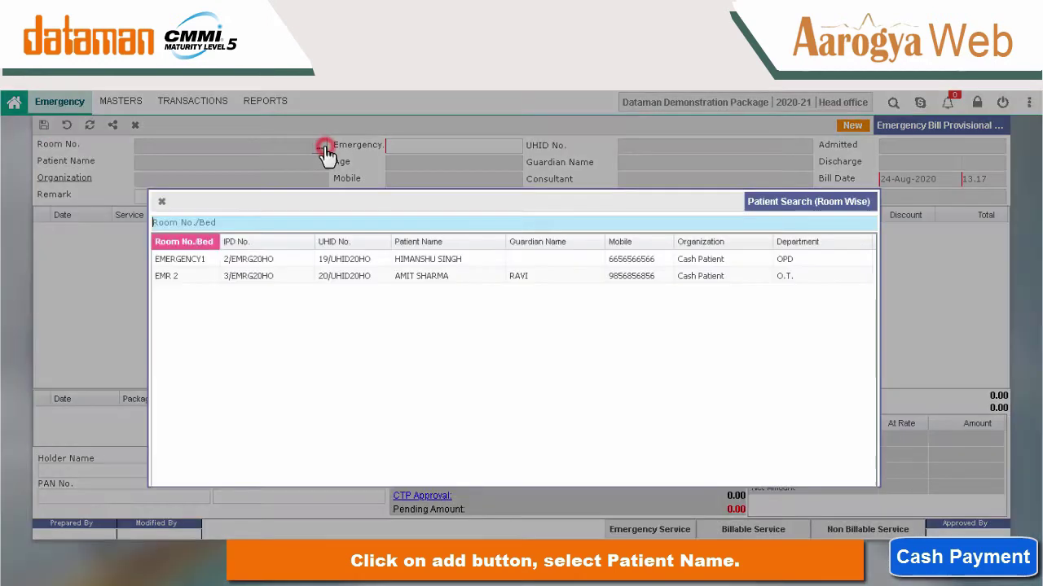
pyautogui.doubleClick(430, 281)
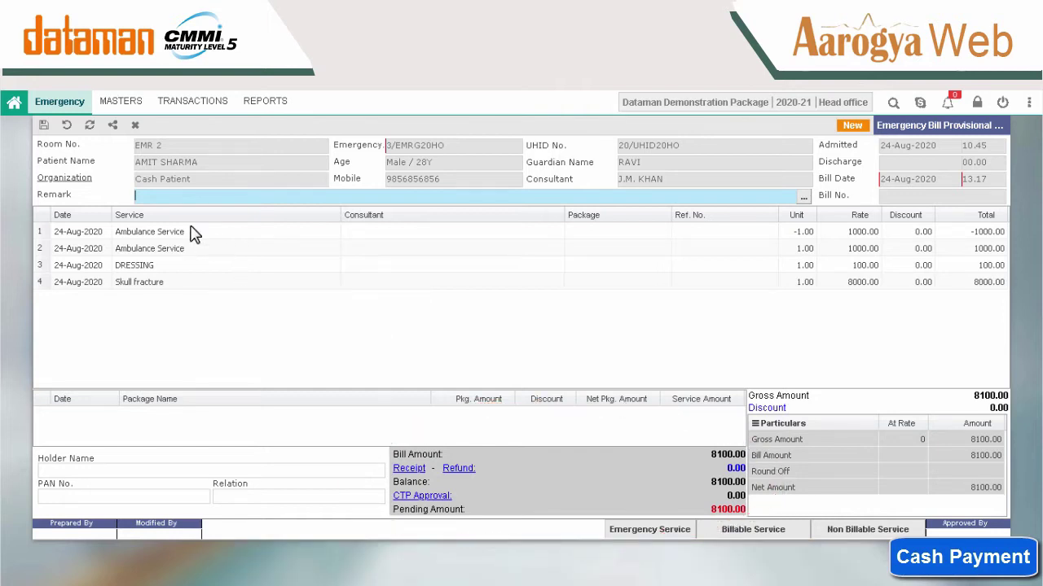
pyautogui.click(43, 125)
pyautogui.click(489, 314)
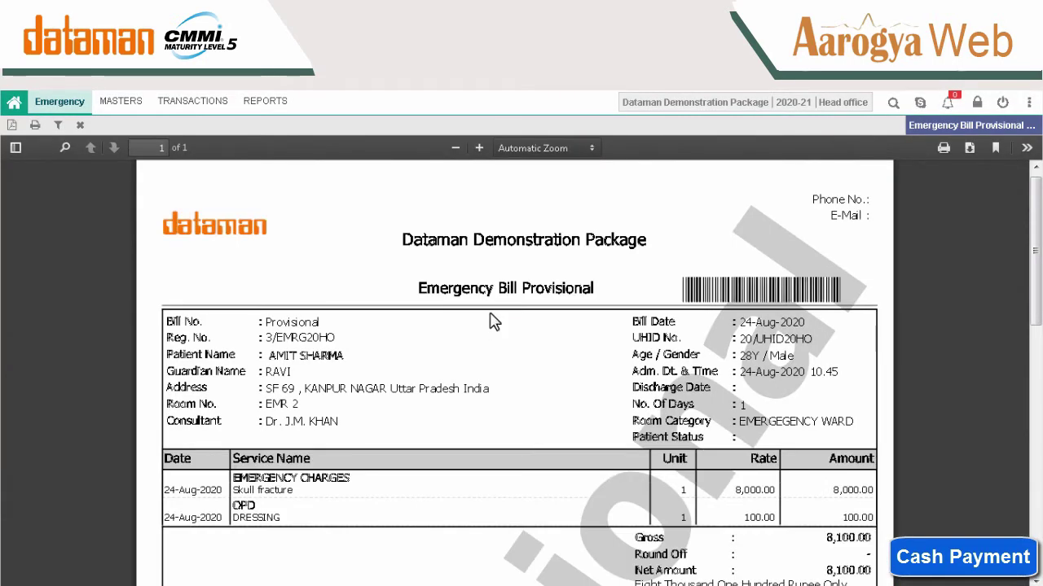
# Close the provisional bill preview, returning to the saved bill with 8100.00 pending.
pyautogui.moveTo(1035, 303); pyautogui.dragTo(1040, 349)
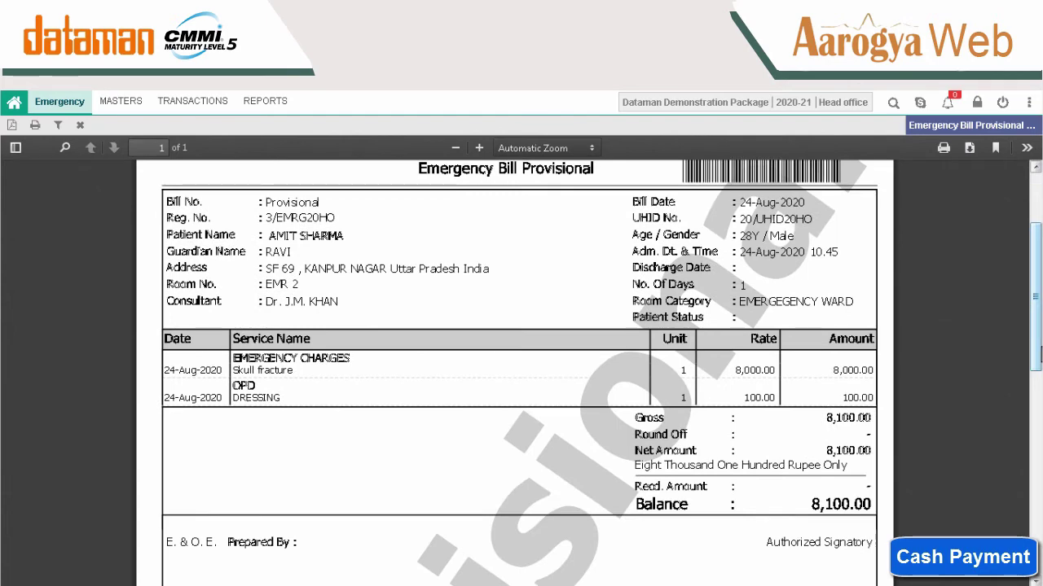
pyautogui.click(81, 126)
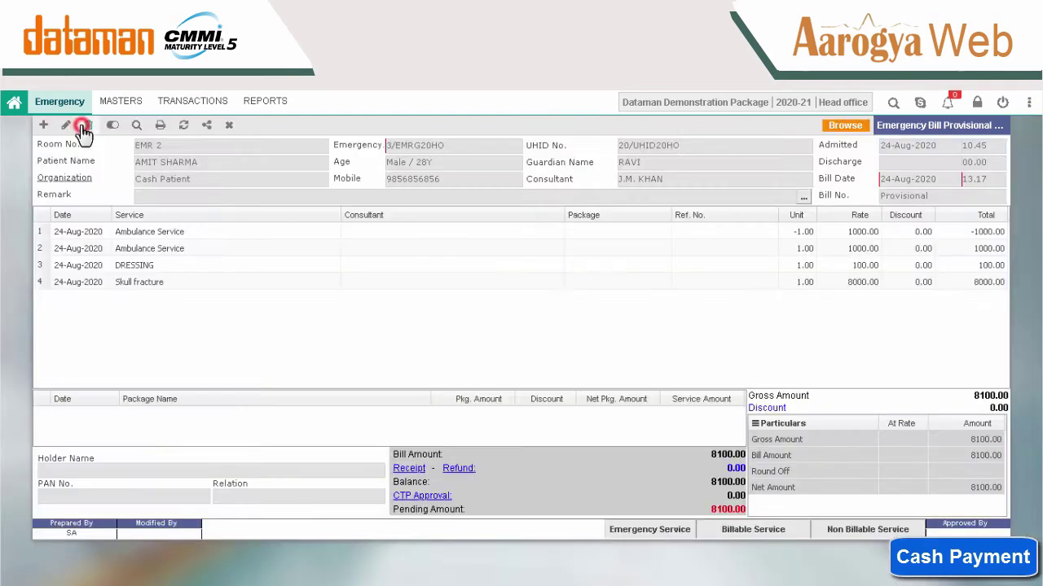
pyautogui.click(181, 108)
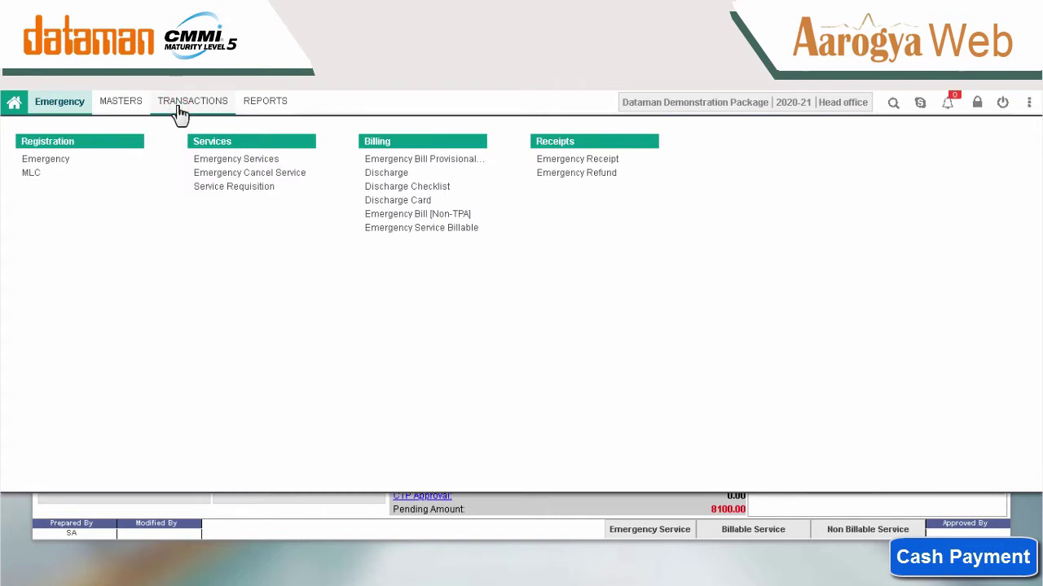
# Save a new discharge entry for the EMR 2 patient with discharge status Improved.
pyautogui.click(396, 184)
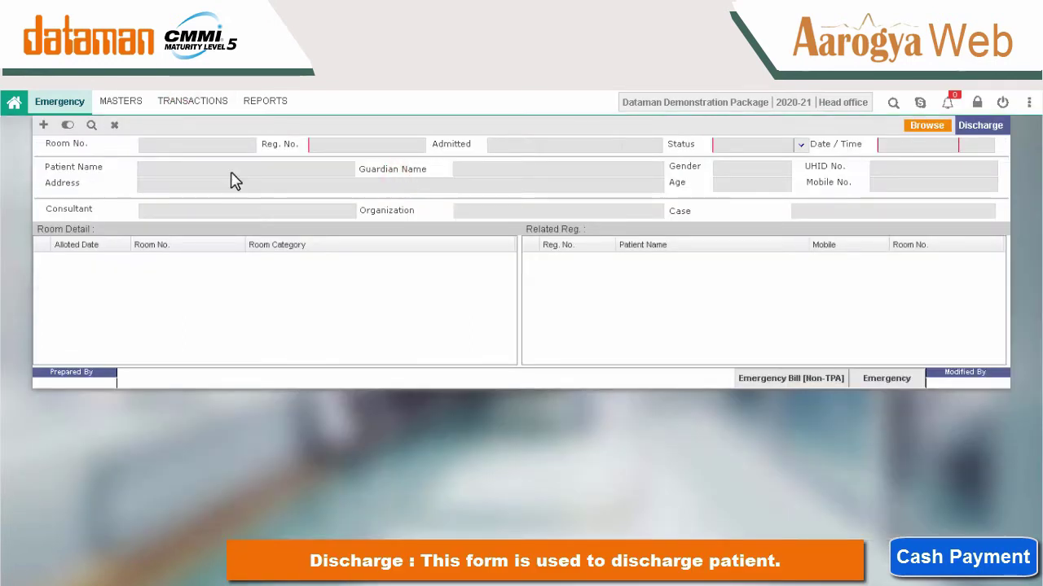
pyautogui.click(43, 125)
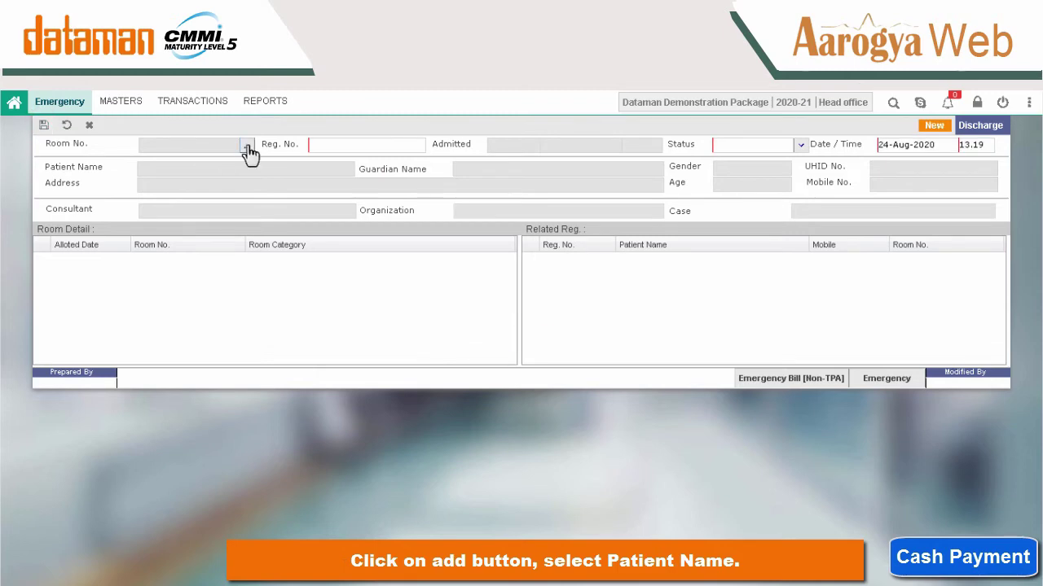
pyautogui.click(247, 147)
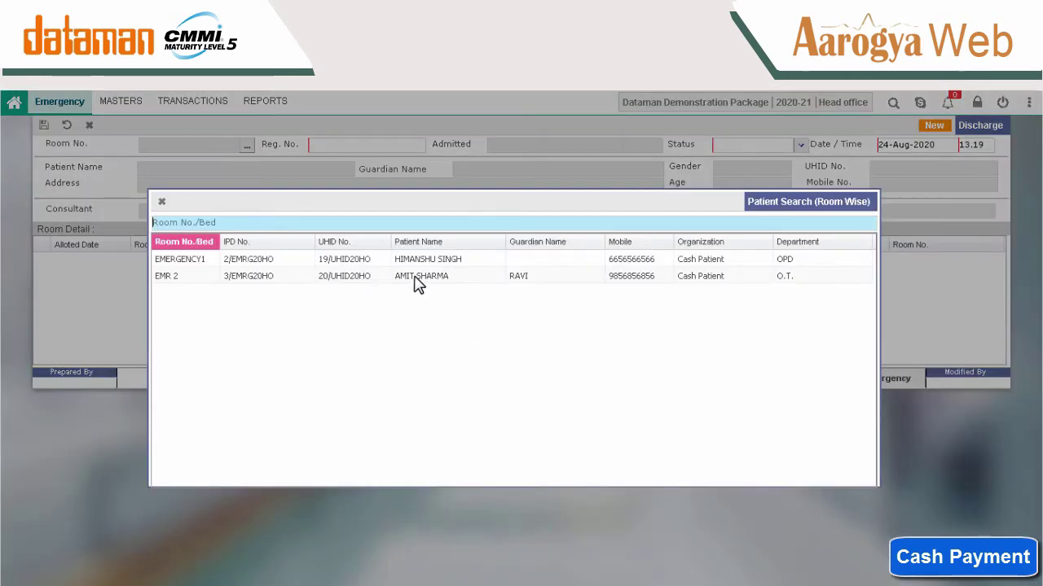
pyautogui.doubleClick(416, 279)
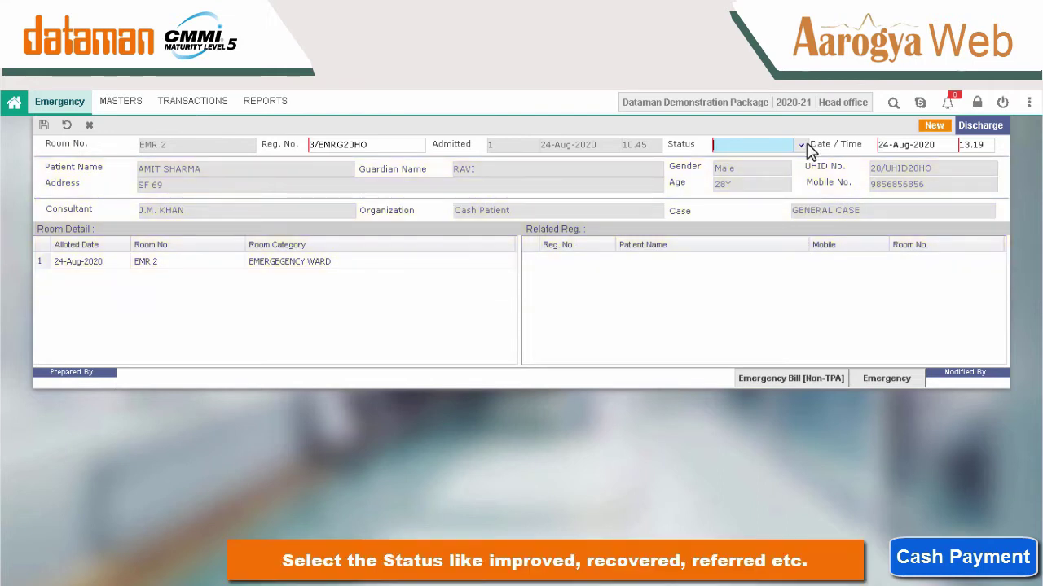
pyautogui.click(803, 145)
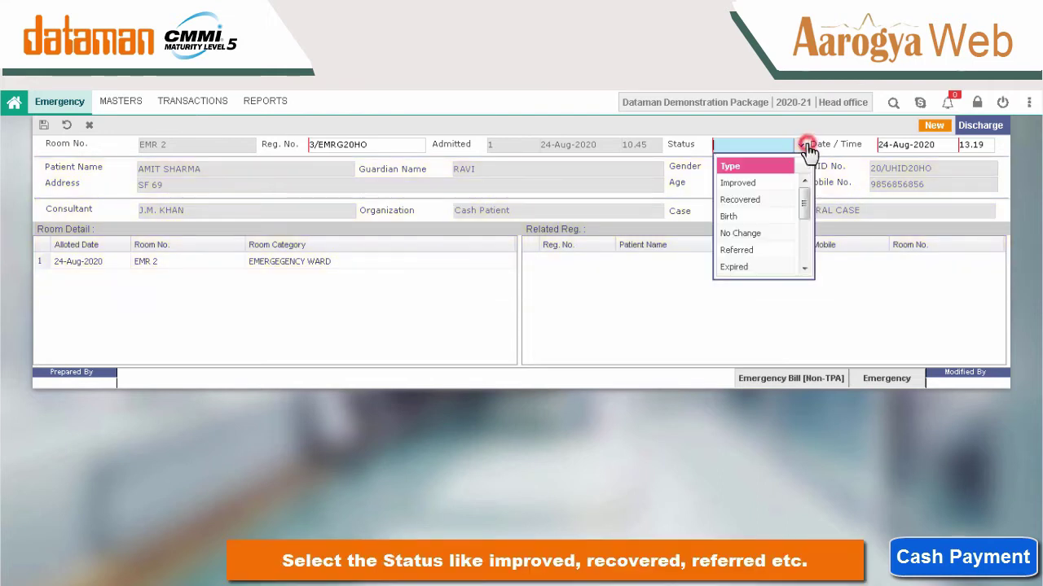
pyautogui.click(757, 182)
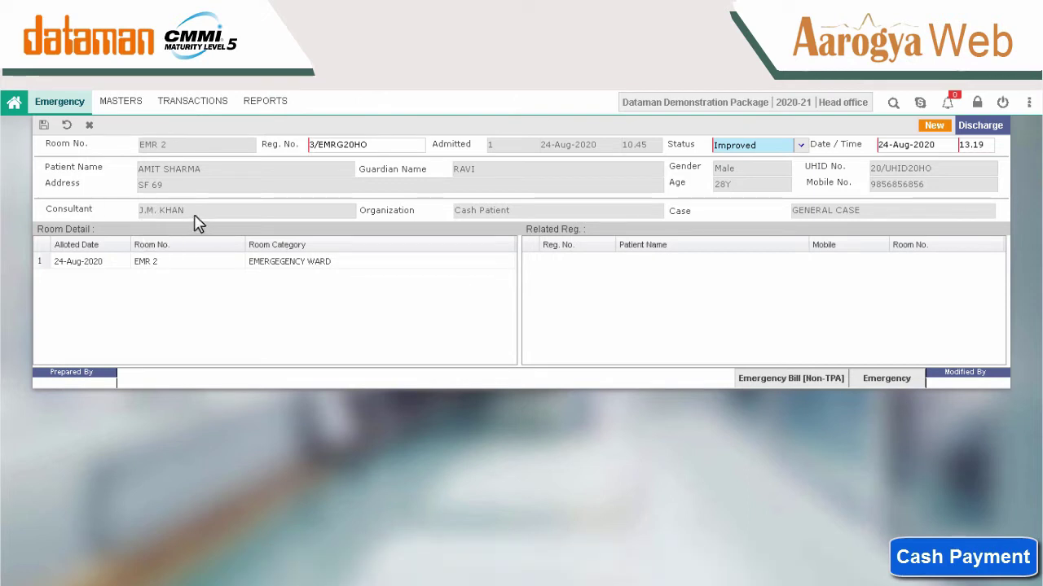
pyautogui.click(44, 127)
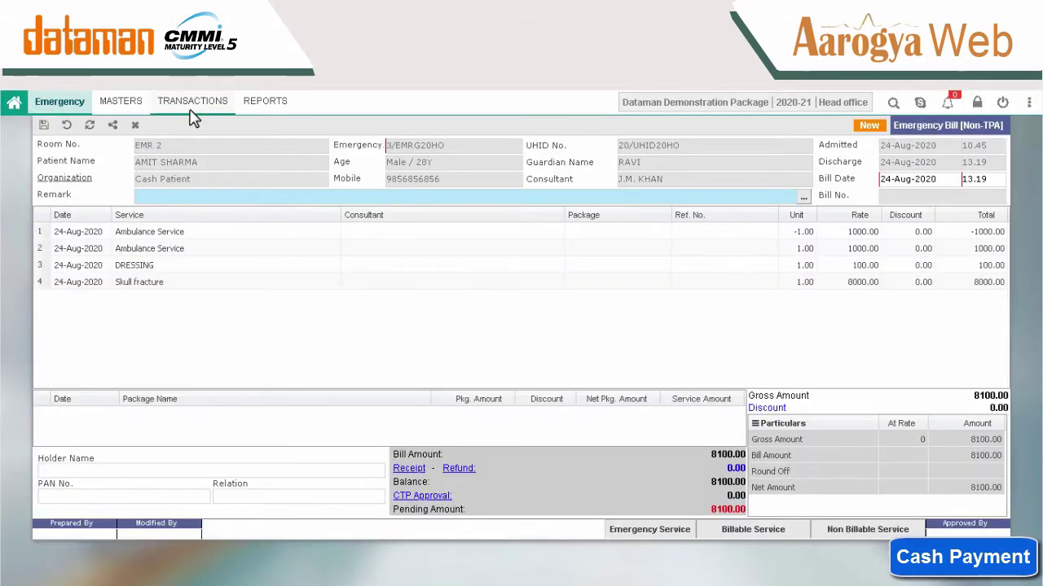
# Load the EMR 2 patient's Discharge Checklist and tick the BP item as approved.
pyautogui.click(193, 114)
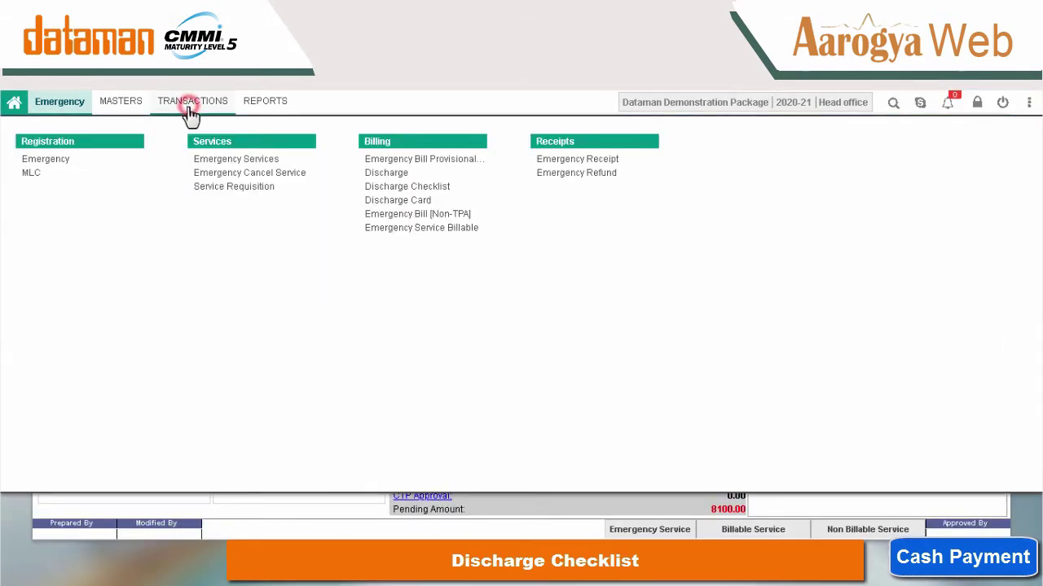
pyautogui.click(417, 189)
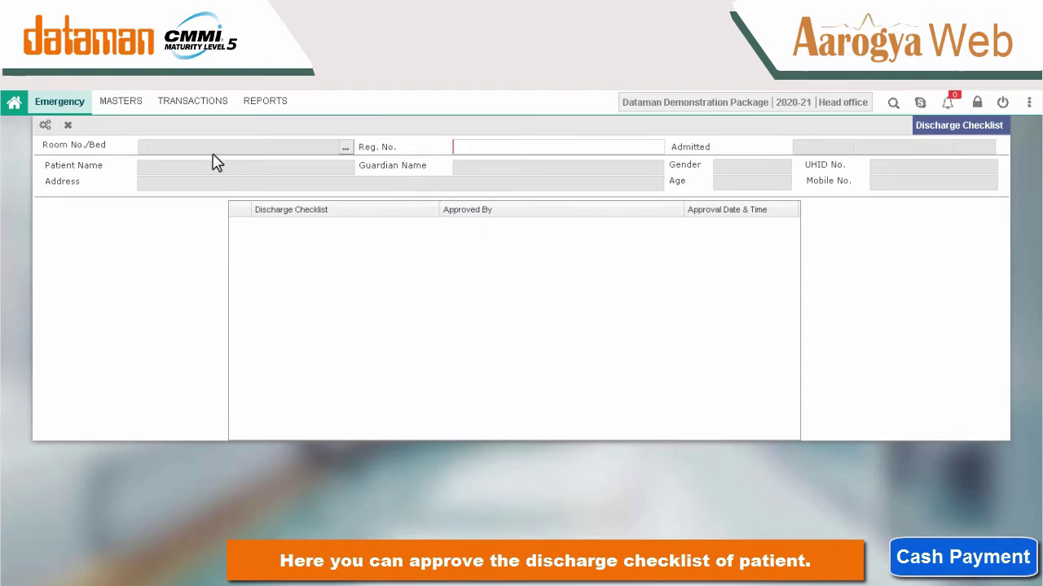
pyautogui.click(347, 150)
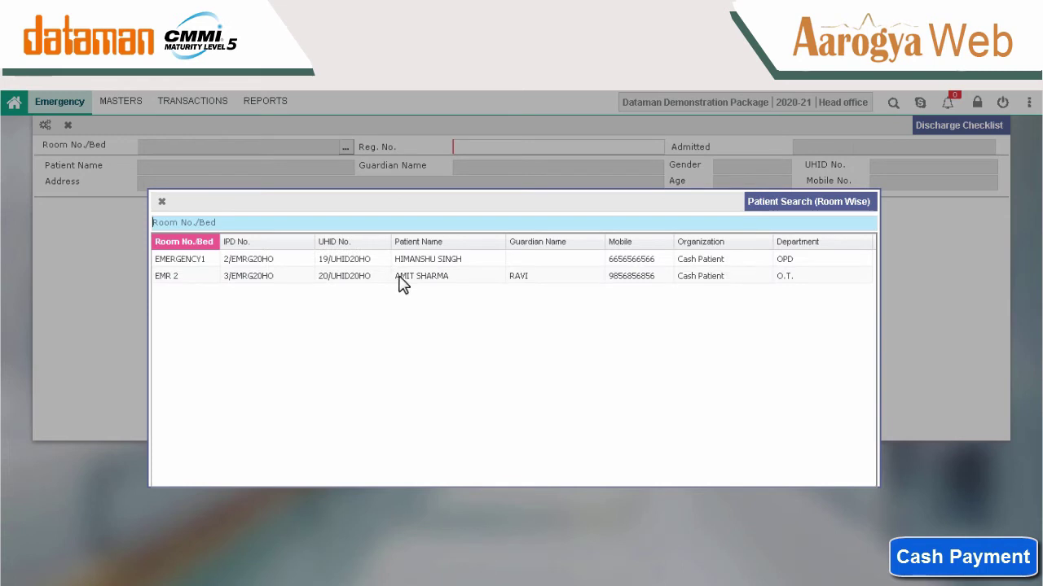
pyautogui.click(399, 277)
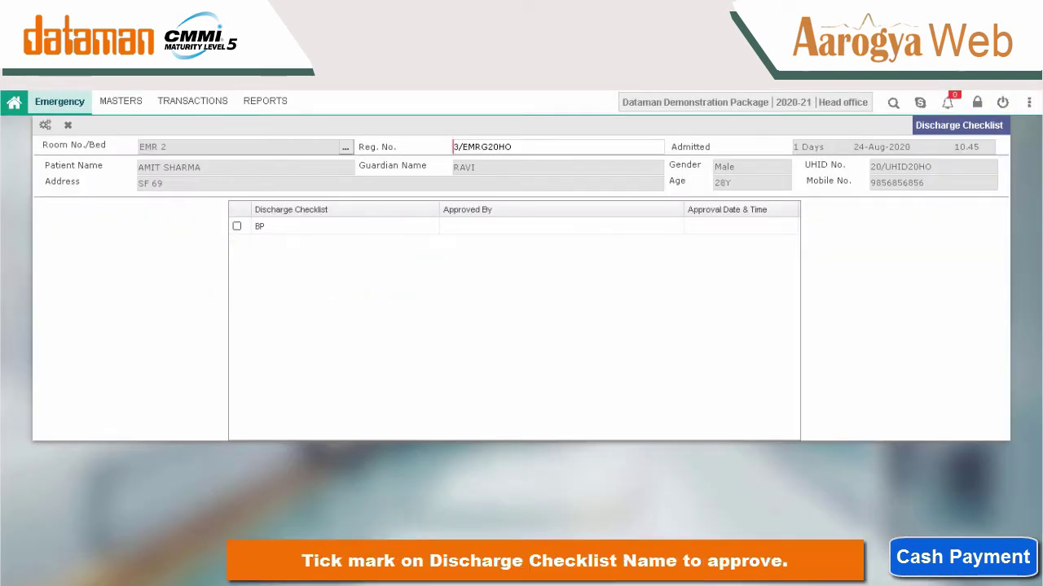
pyautogui.click(237, 227)
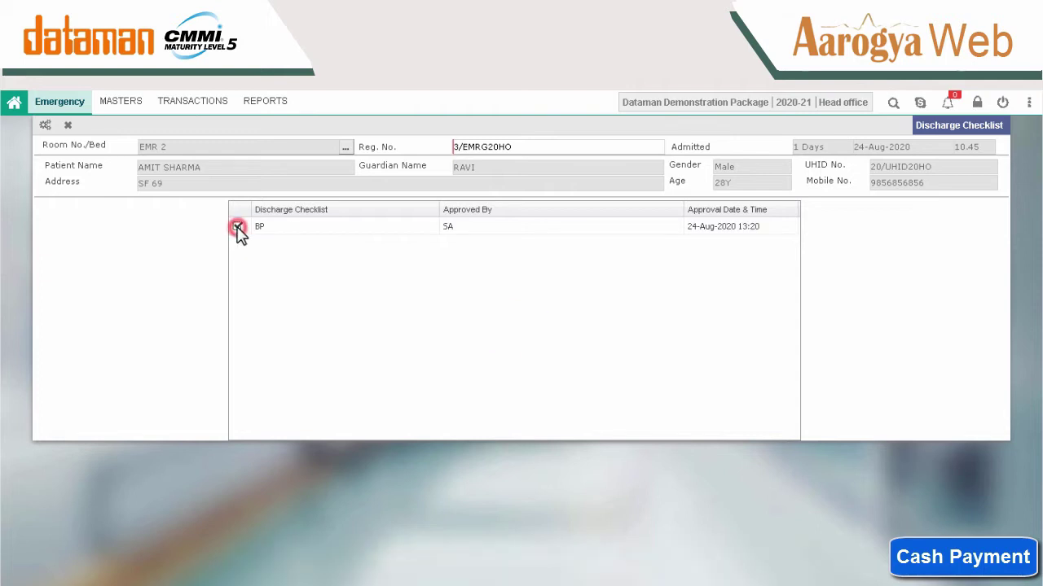
# Load the EMR 2 patient into the Discharge Card and show Clinical Notes (GENERAL CASE, Improved).
pyautogui.click(169, 105)
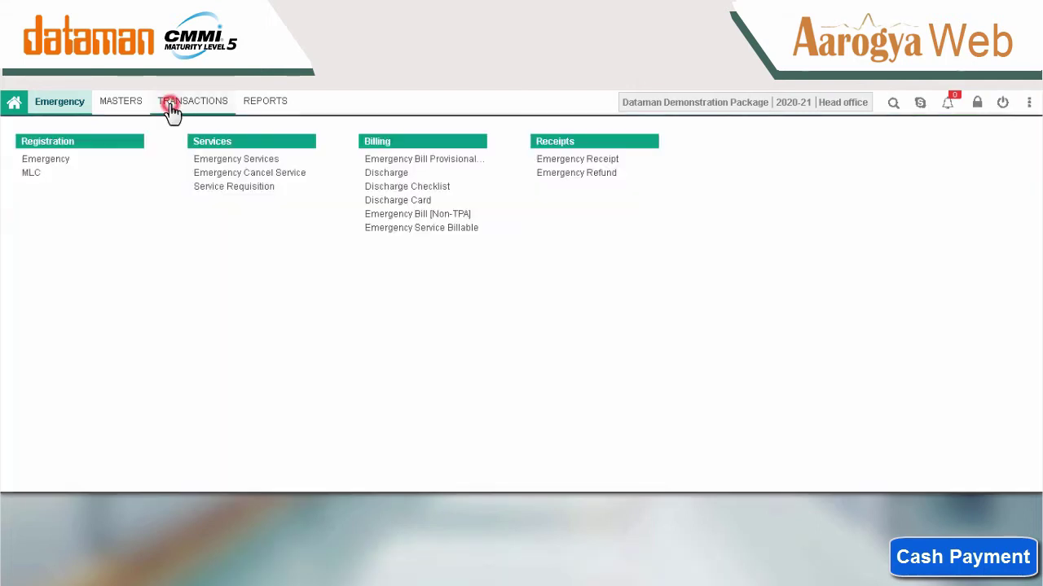
pyautogui.click(393, 201)
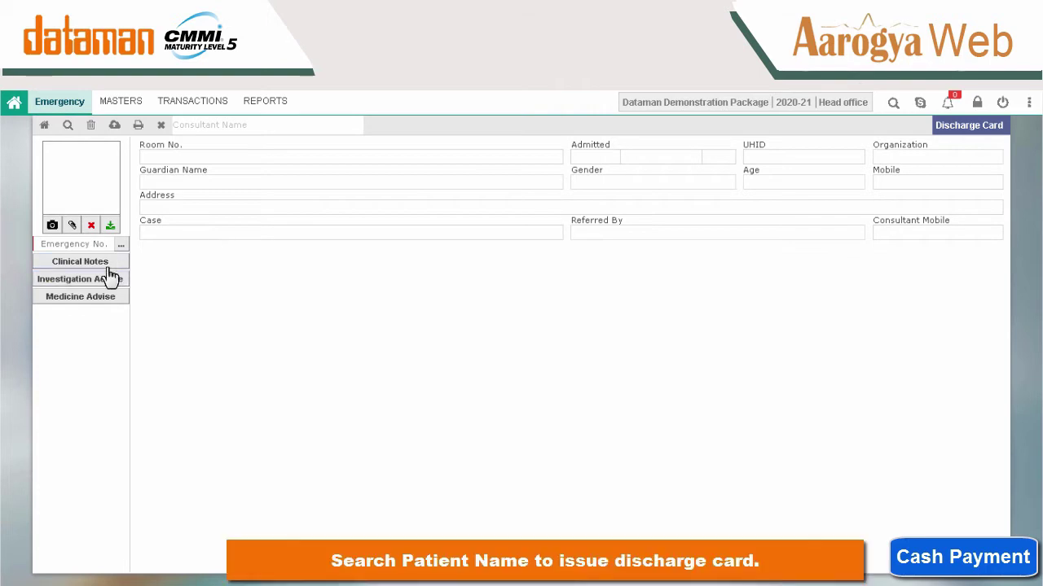
pyautogui.click(120, 245)
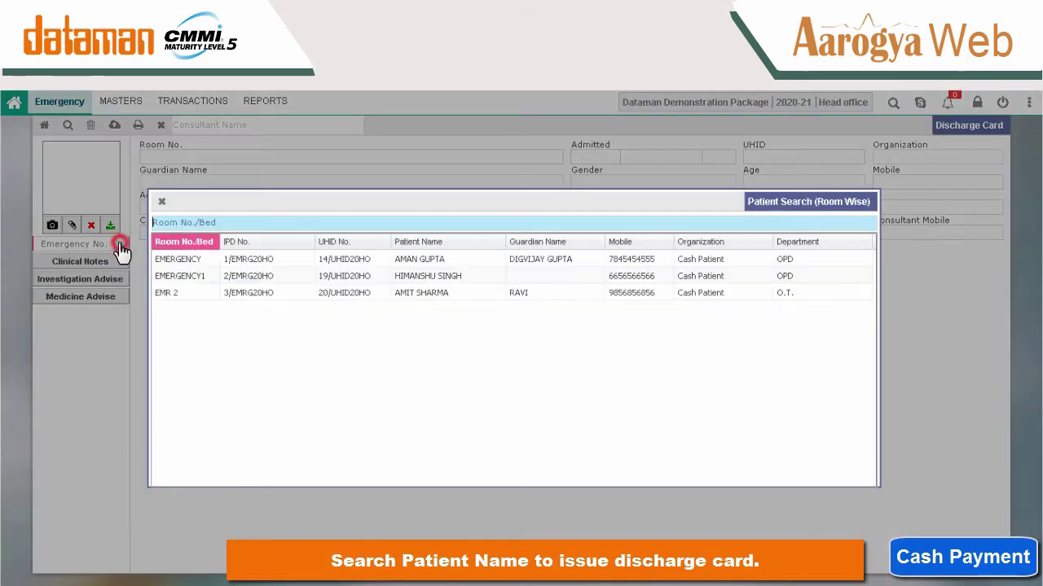
pyautogui.click(380, 296)
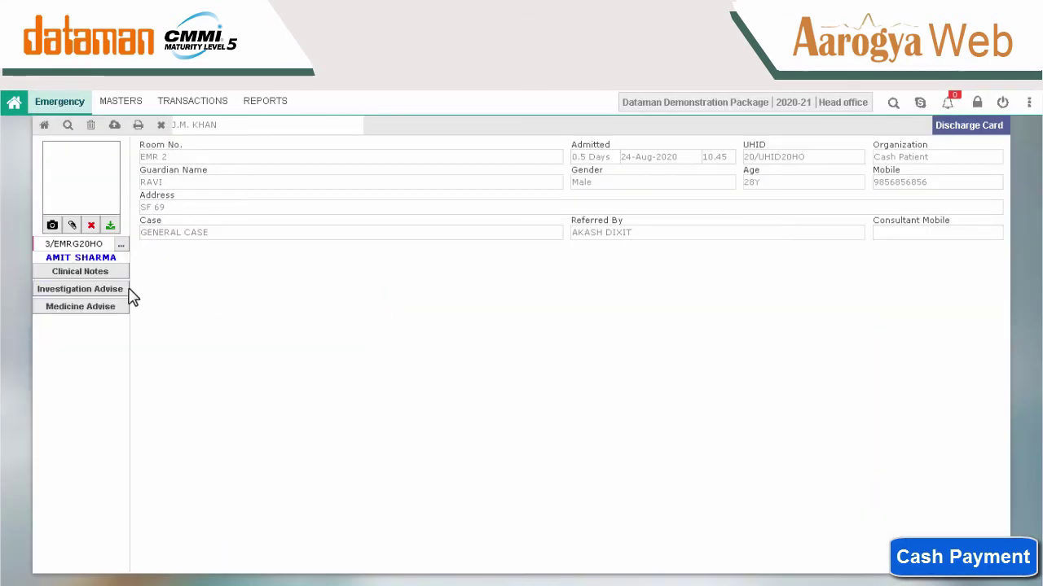
pyautogui.click(89, 275)
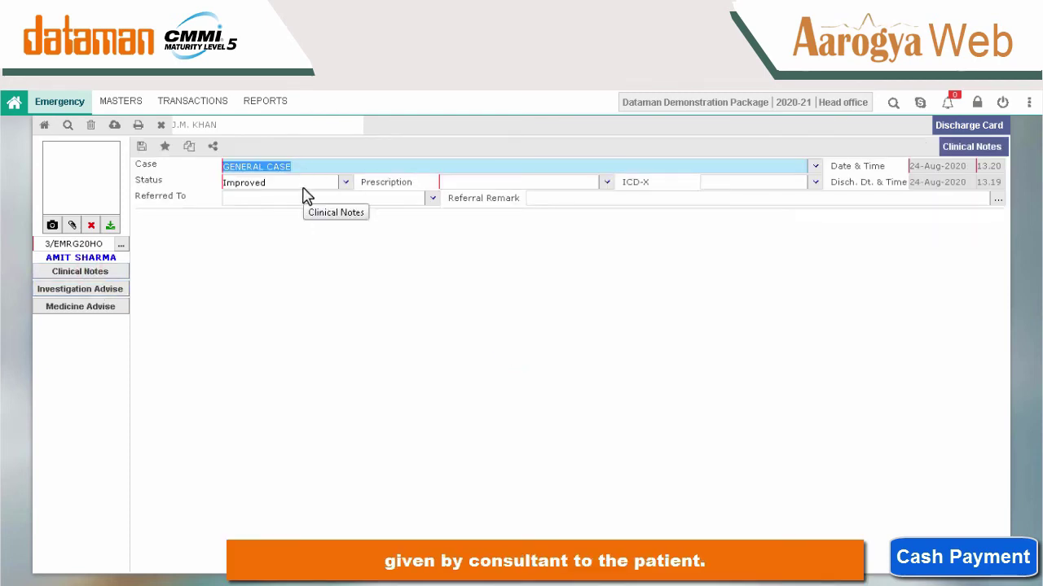
# Add *URINE OPIATE to the discharge card's Investigation Advise.
pyautogui.click(118, 291)
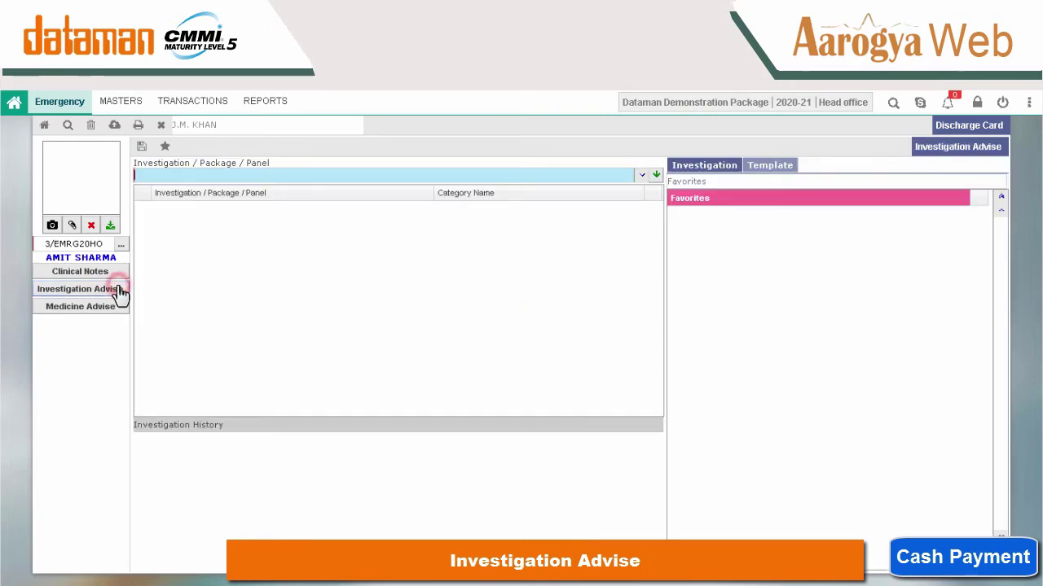
pyautogui.click(649, 176)
pyautogui.click(389, 230)
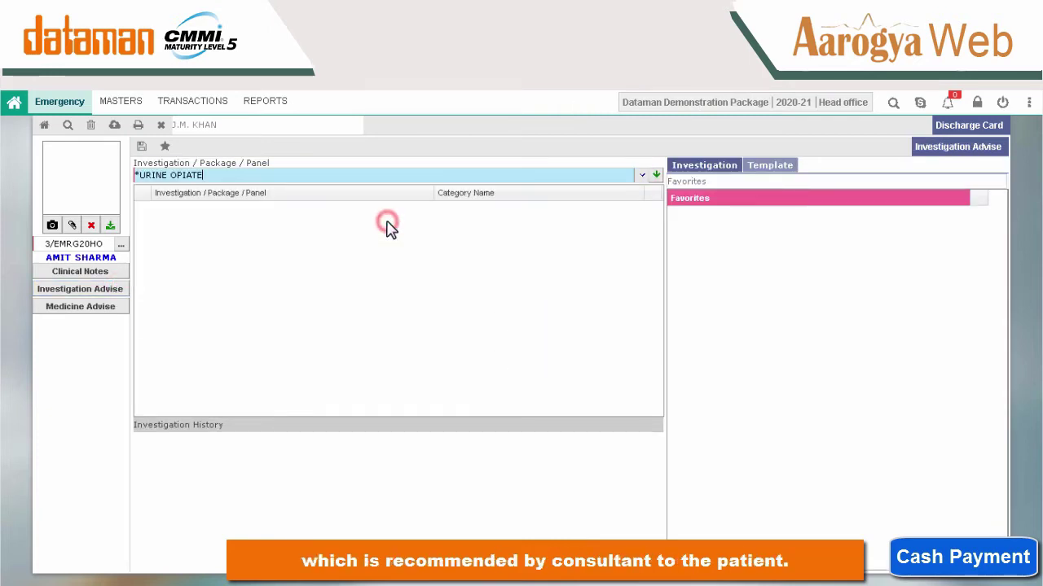
pyautogui.click(656, 176)
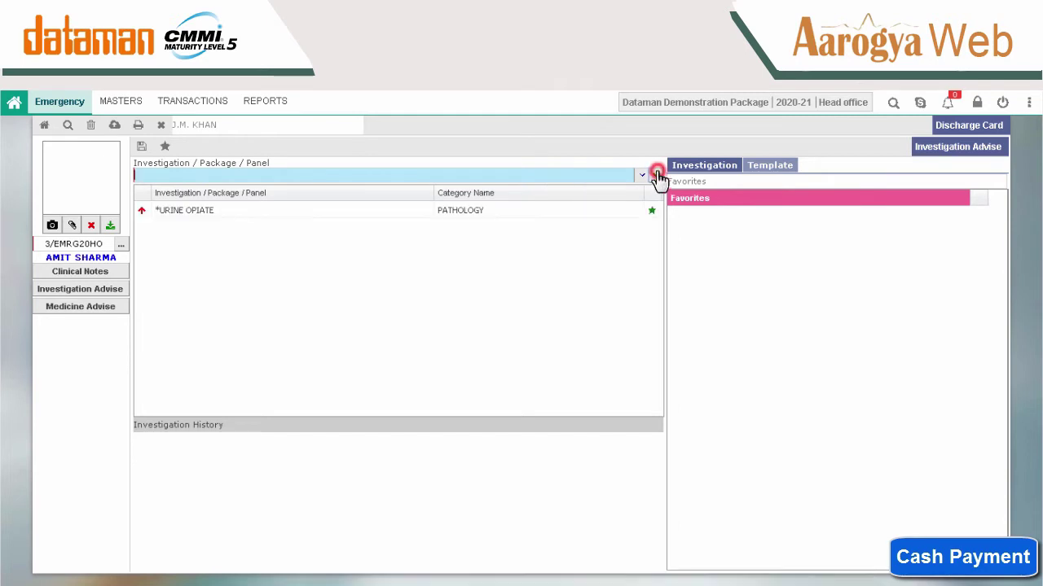
# Advise Lupipara 650mg tablet with frequency one at a time, entering 44 in the dose/duration fields.
pyautogui.click(90, 306)
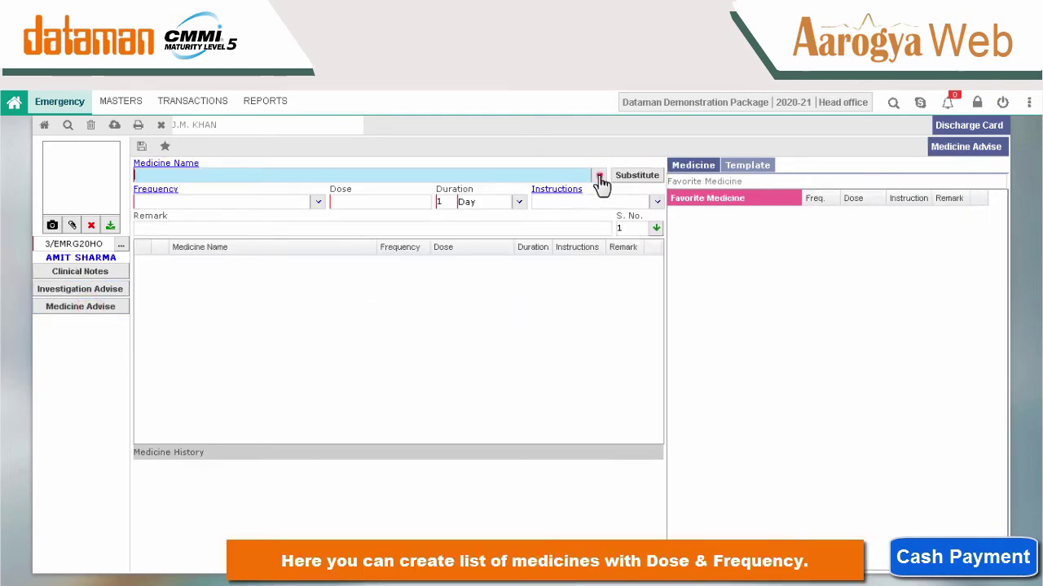
pyautogui.click(598, 176)
pyautogui.click(382, 215)
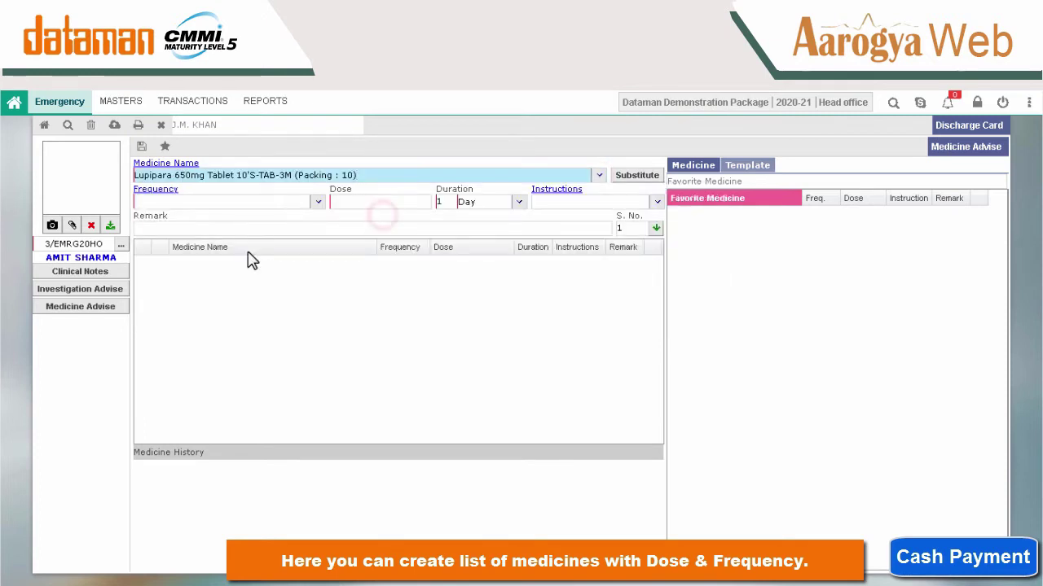
pyautogui.click(317, 202)
pyautogui.click(256, 240)
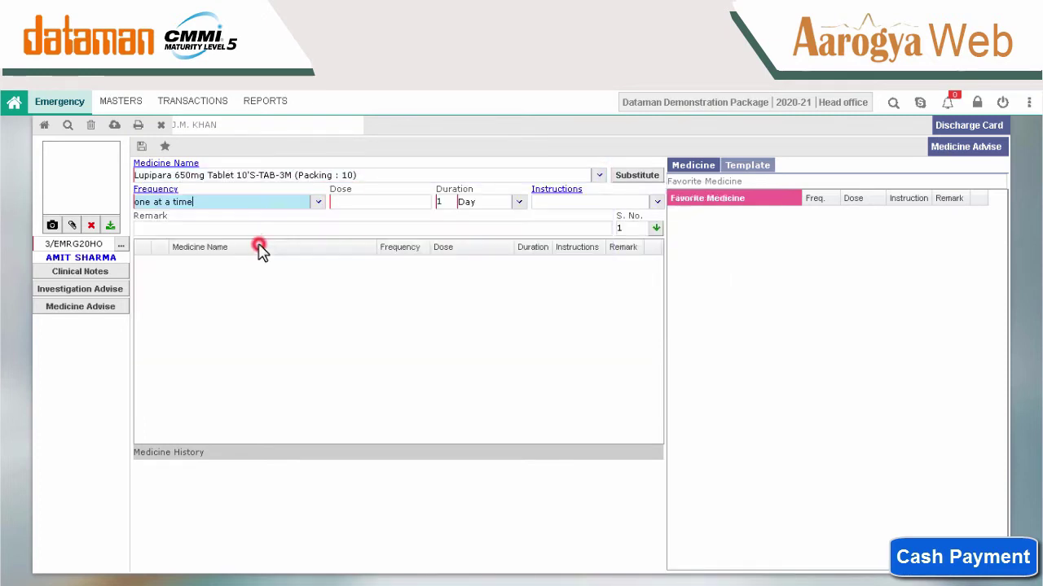
pyautogui.click(406, 204)
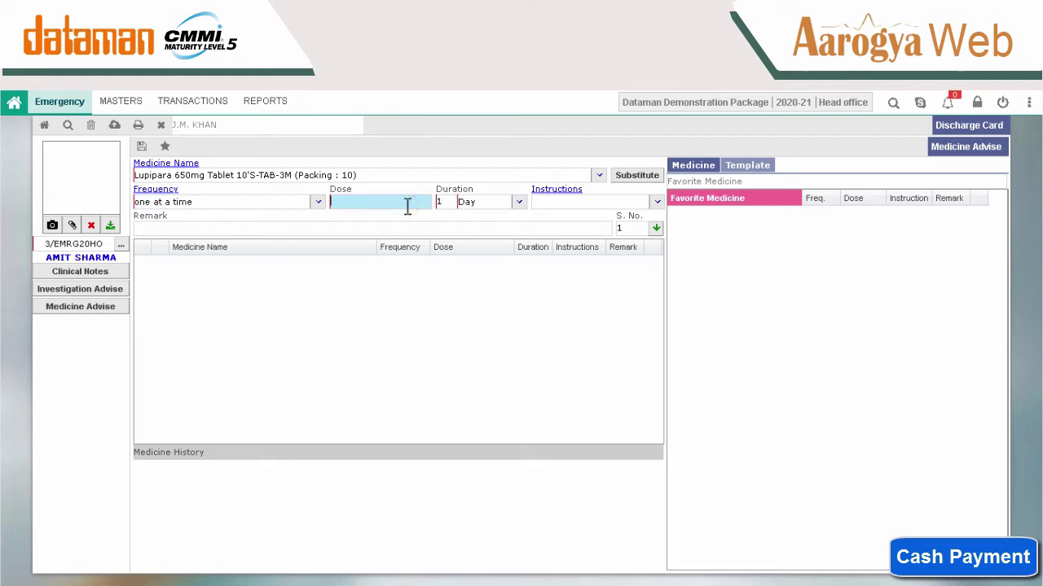
pyautogui.press('Tab')
pyautogui.write('44')
pyautogui.click(407, 206)
pyautogui.click(449, 204)
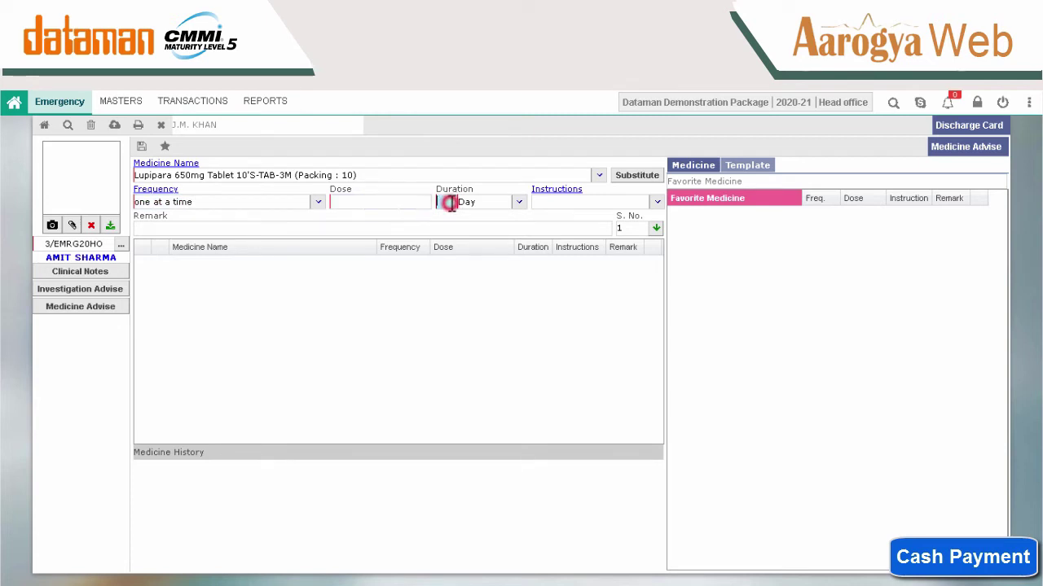
# Close the Discharge Card, returning to the EMR 2 patient's Discharge Checklist.
pyautogui.click(537, 365)
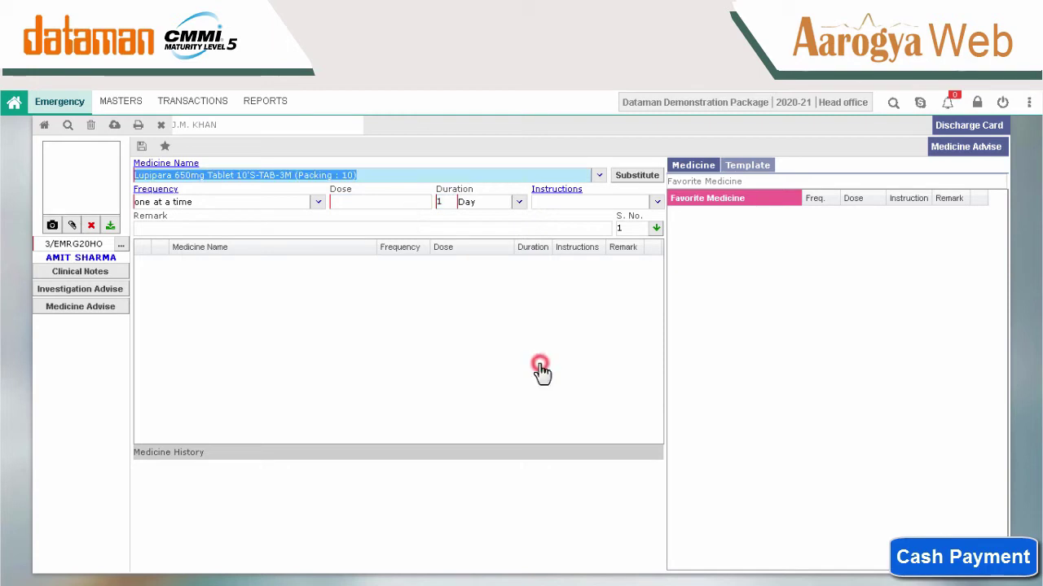
pyautogui.click(106, 290)
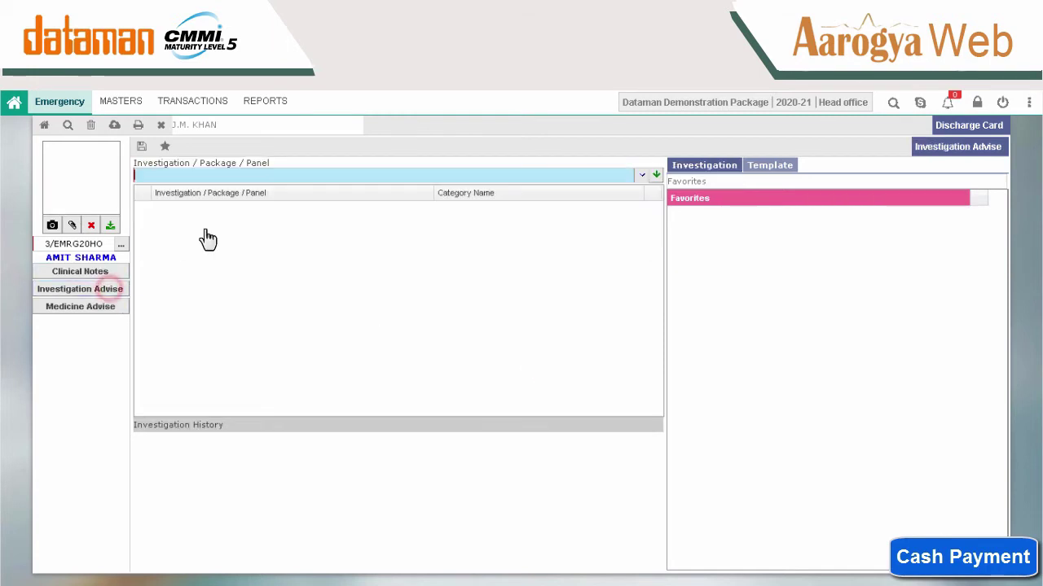
pyautogui.click(162, 127)
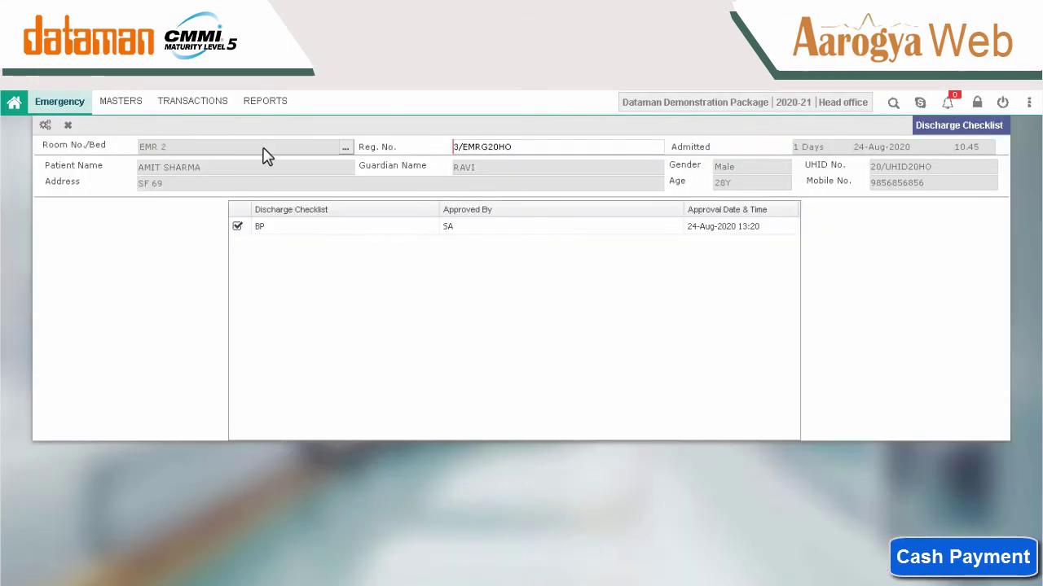
# Reopen Emergency Bill [Non-TPA] and load the EMR 2 patient, showing 8100.00 bill and pending amount.
pyautogui.click(202, 101)
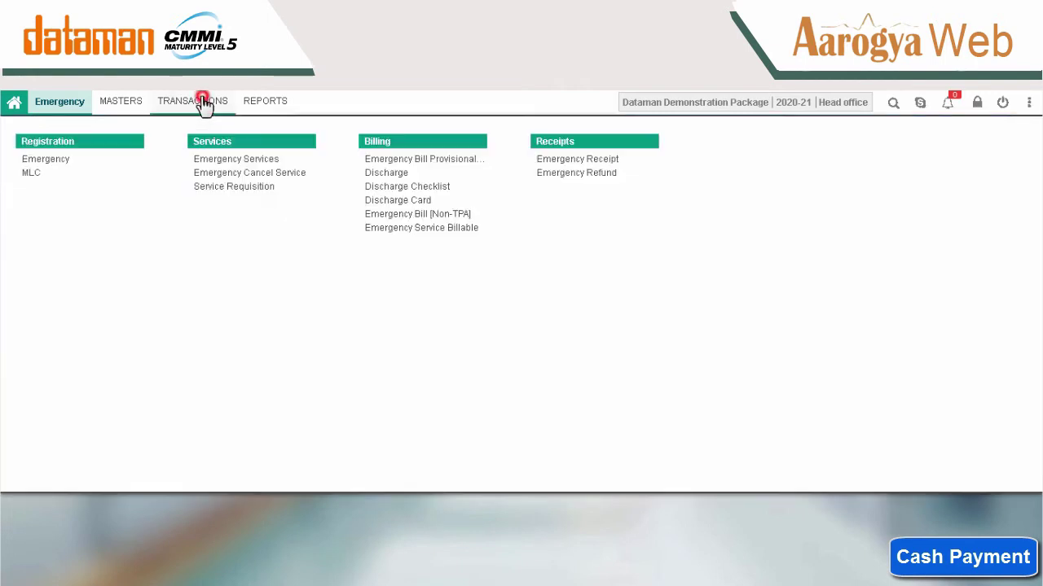
pyautogui.click(410, 217)
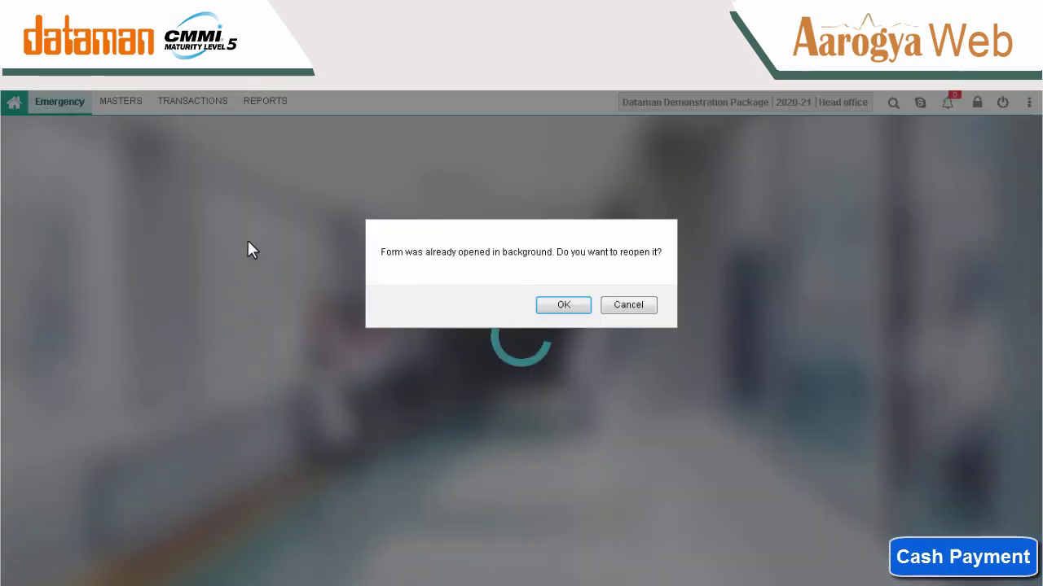
pyautogui.press('Return')
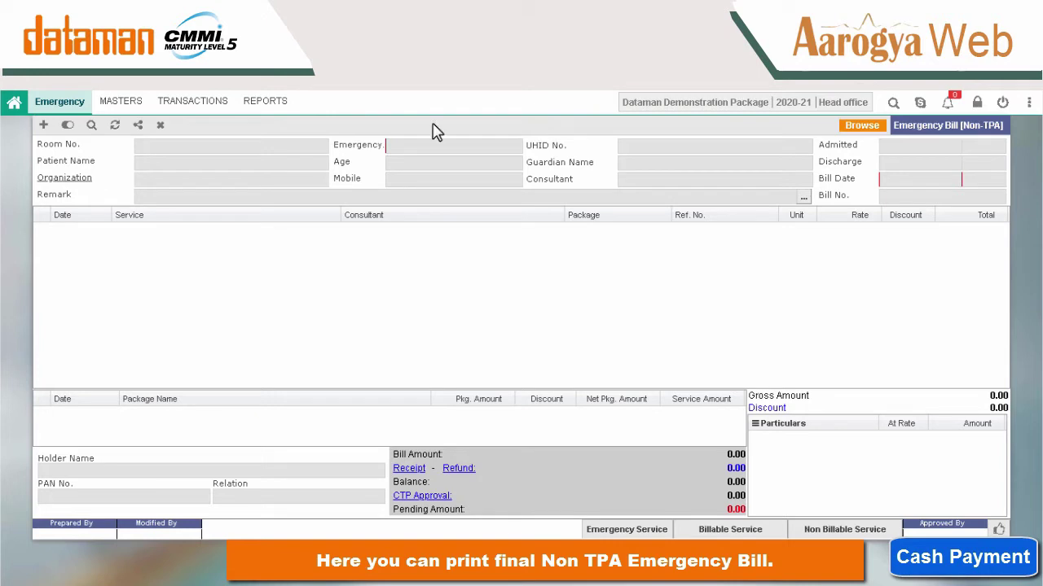
pyautogui.click(44, 126)
pyautogui.click(321, 152)
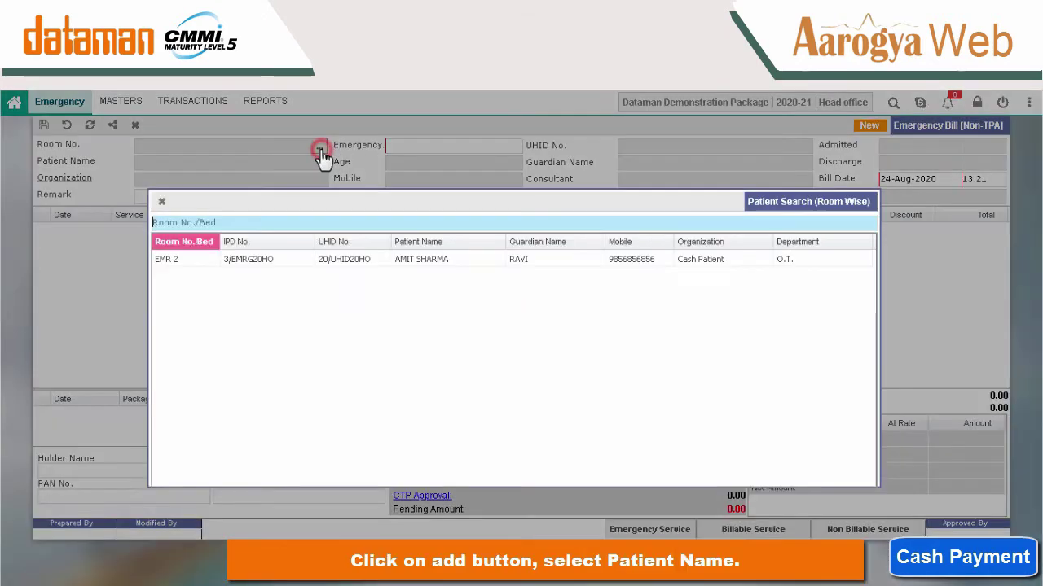
pyautogui.doubleClick(433, 260)
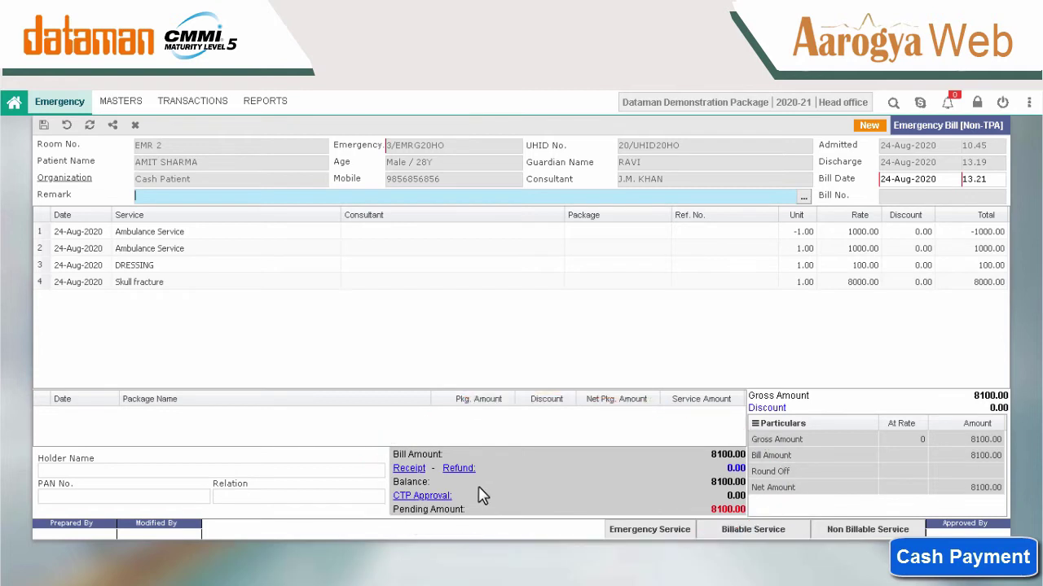
# Save an 8100 cash Emergency Receipt remarked 'cash received' without printing it.
pyautogui.click(407, 470)
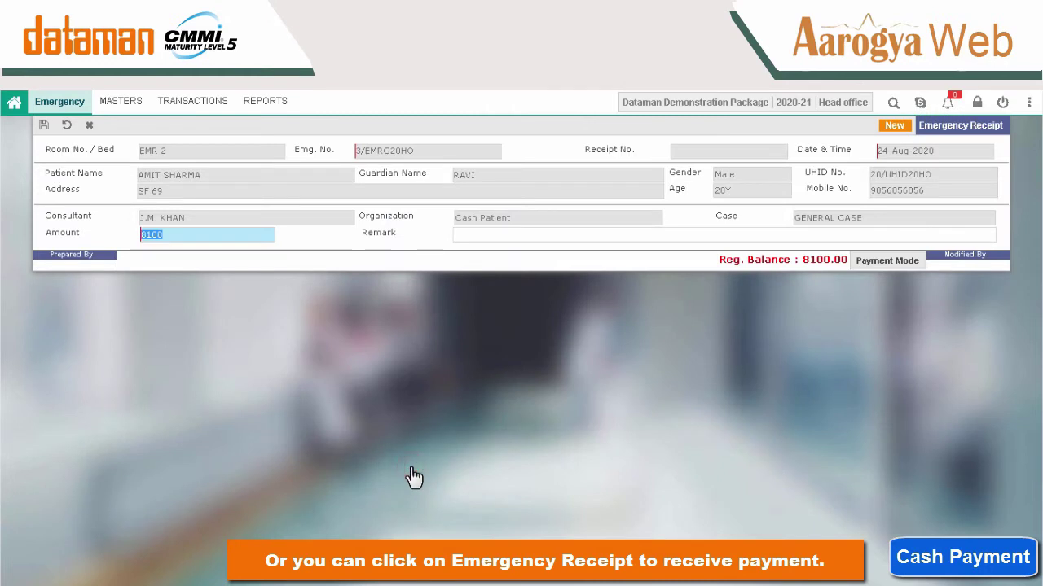
pyautogui.press('Tab')
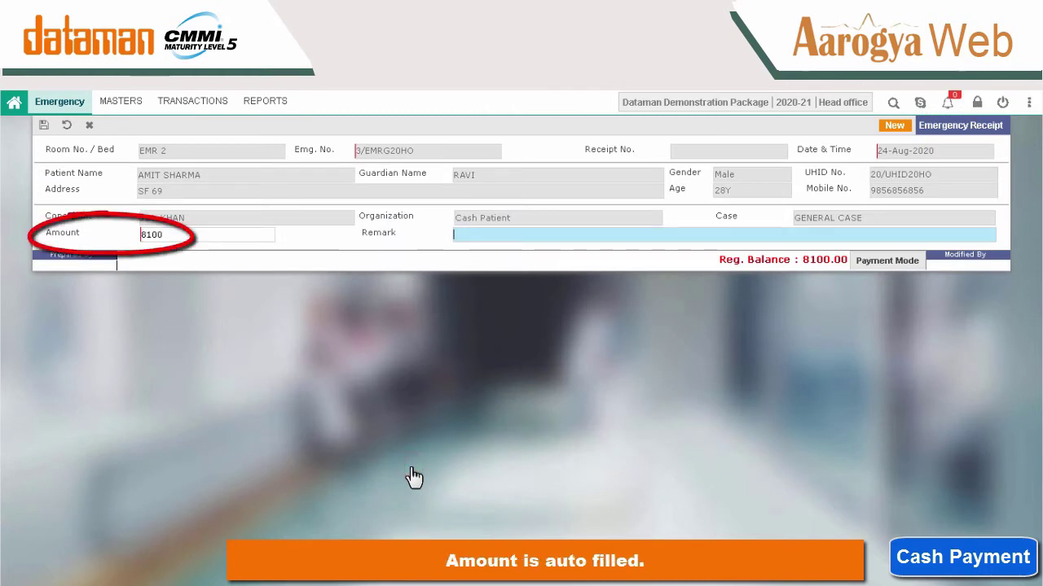
pyautogui.write('cas')
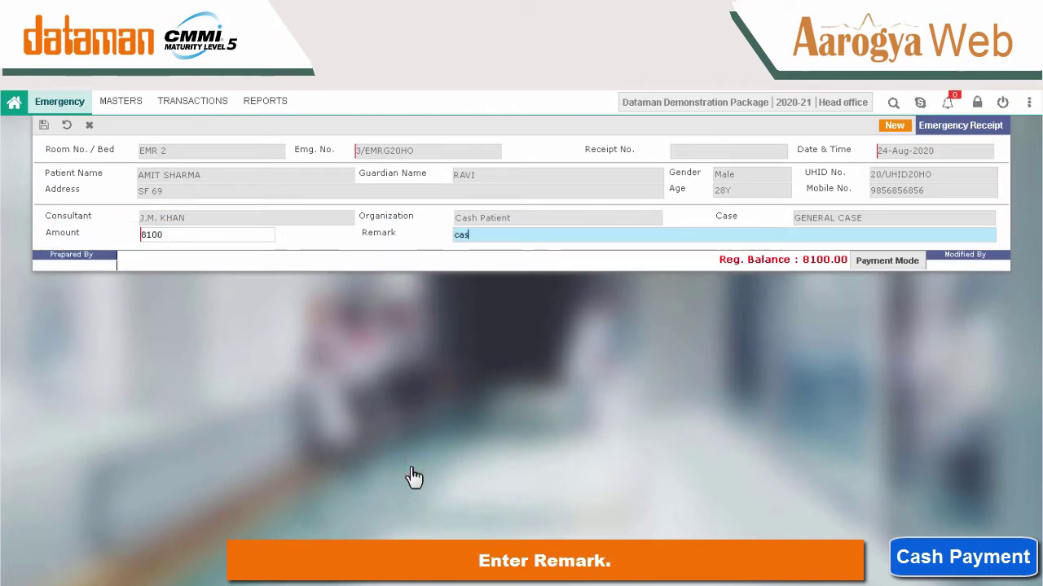
pyautogui.write('h rece')
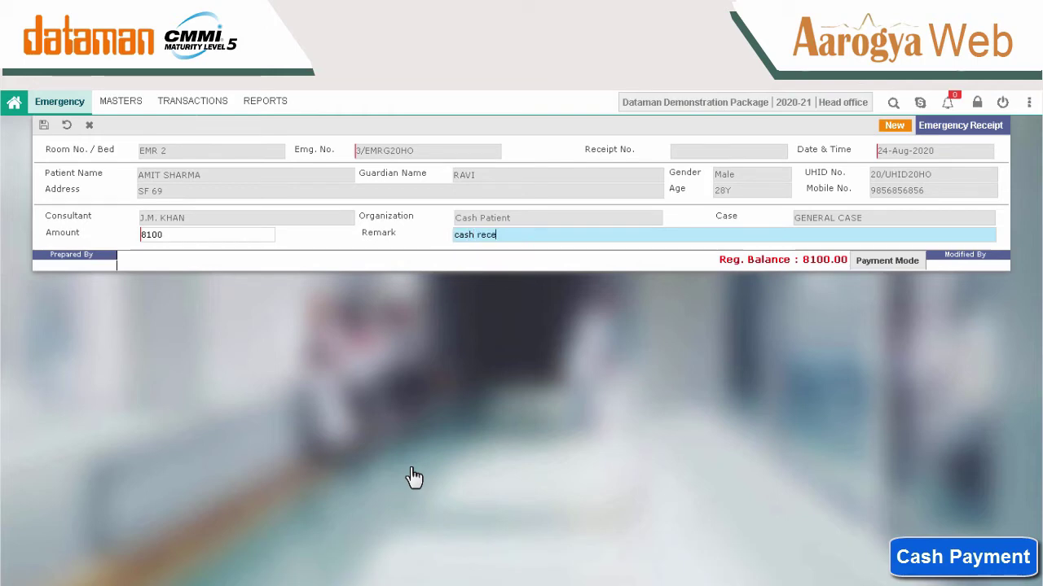
pyautogui.write('ived')
pyautogui.hotkey('ctrl', 's')
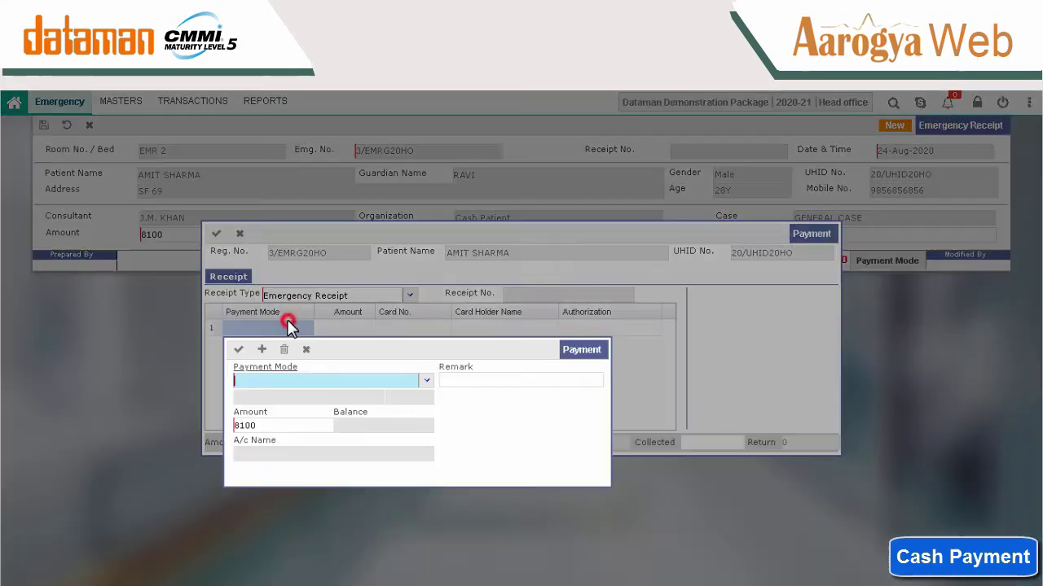
pyautogui.click(290, 328)
pyautogui.write('ca')
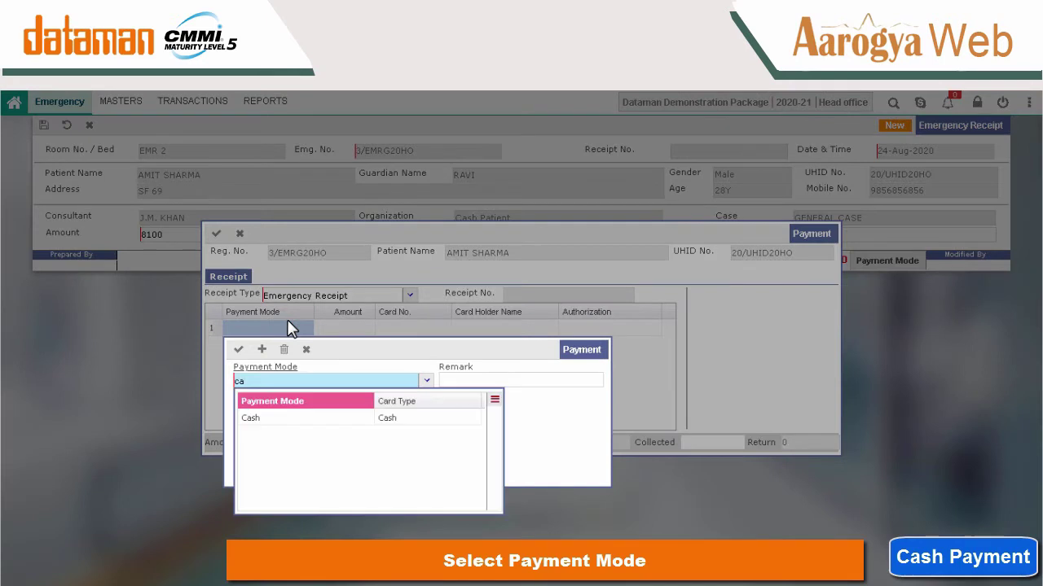
pyautogui.press('Return')
pyautogui.click(238, 349)
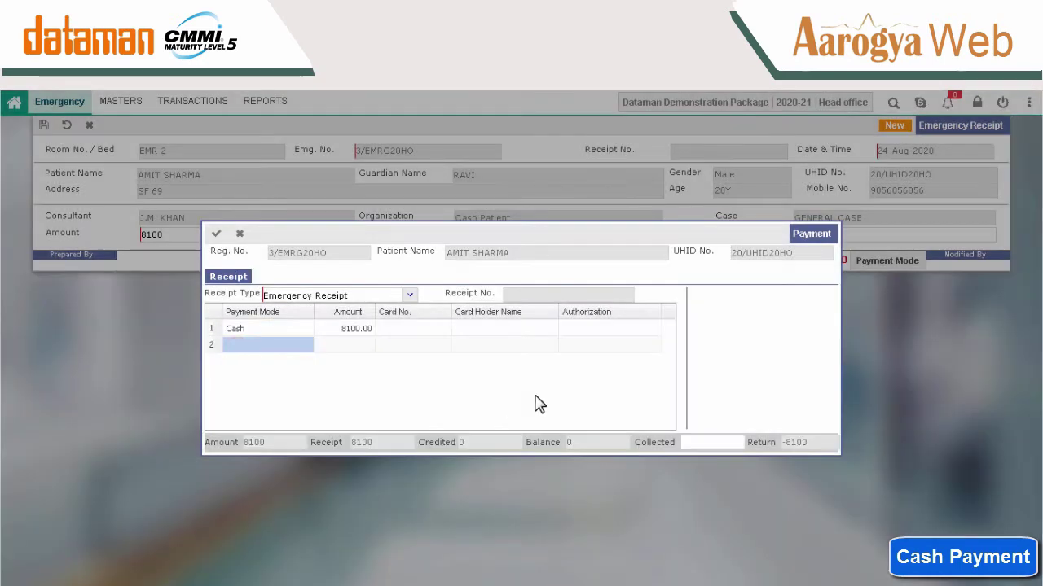
pyautogui.click(719, 443)
pyautogui.write('8100')
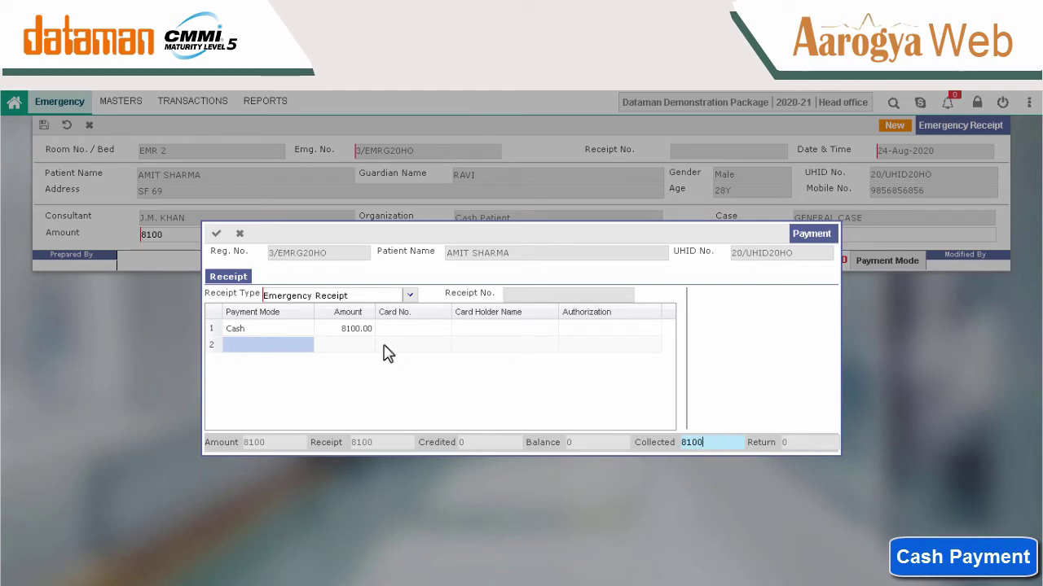
pyautogui.click(216, 233)
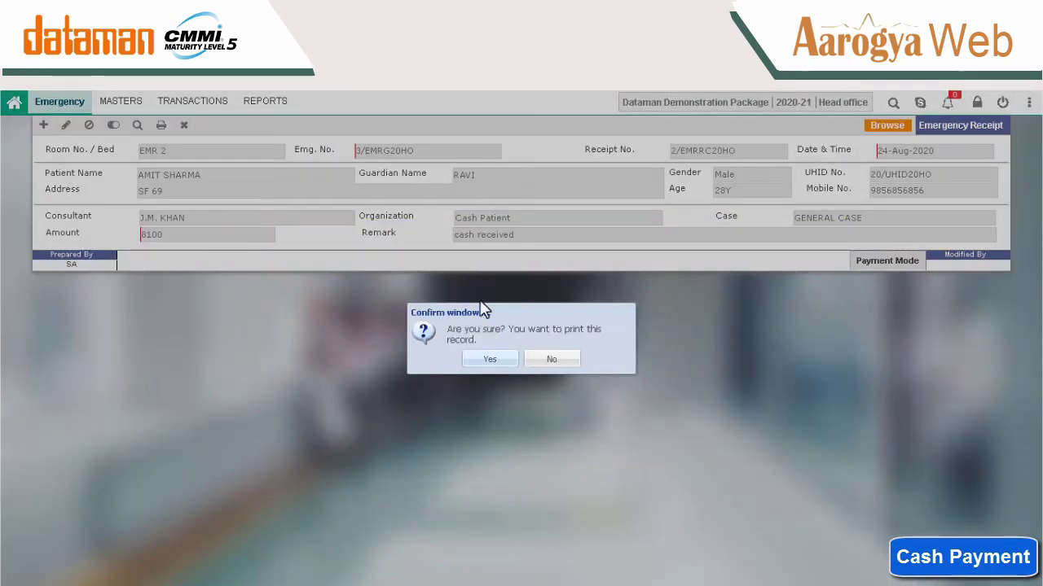
pyautogui.click(552, 361)
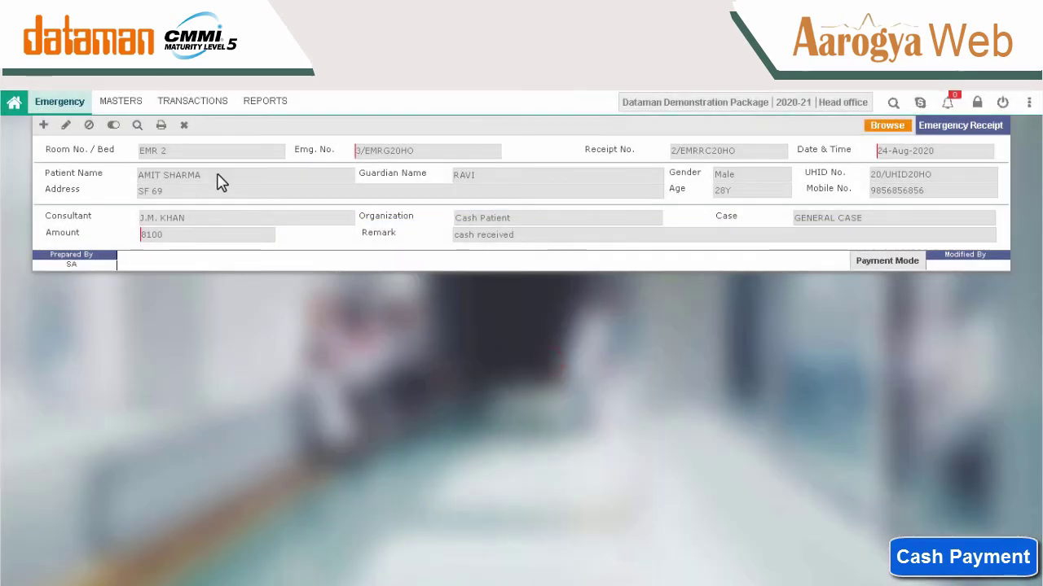
# Return to the blank Emergency Bill [Non-TPA] form.
pyautogui.click(192, 103)
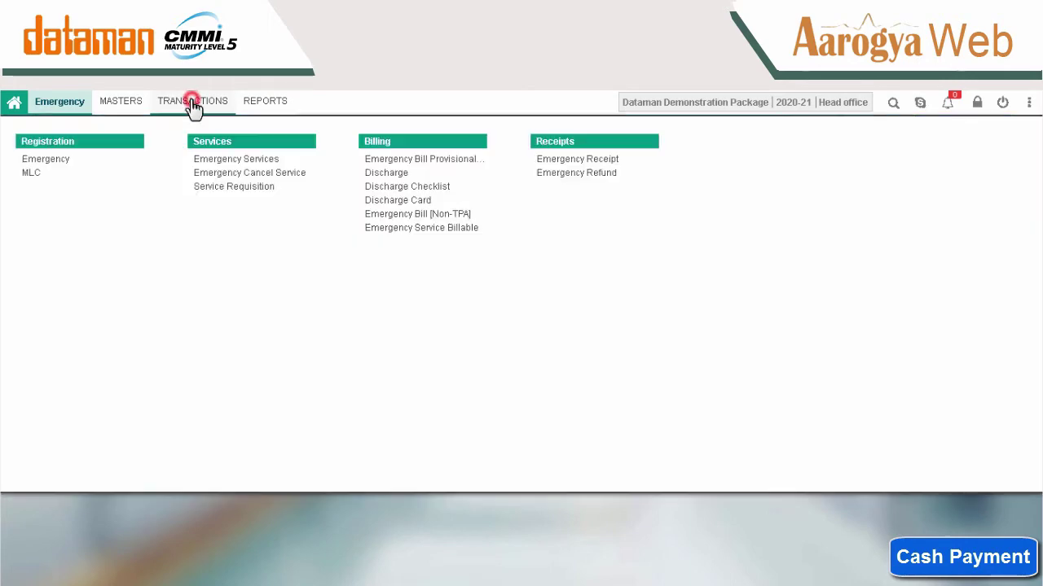
pyautogui.click(430, 216)
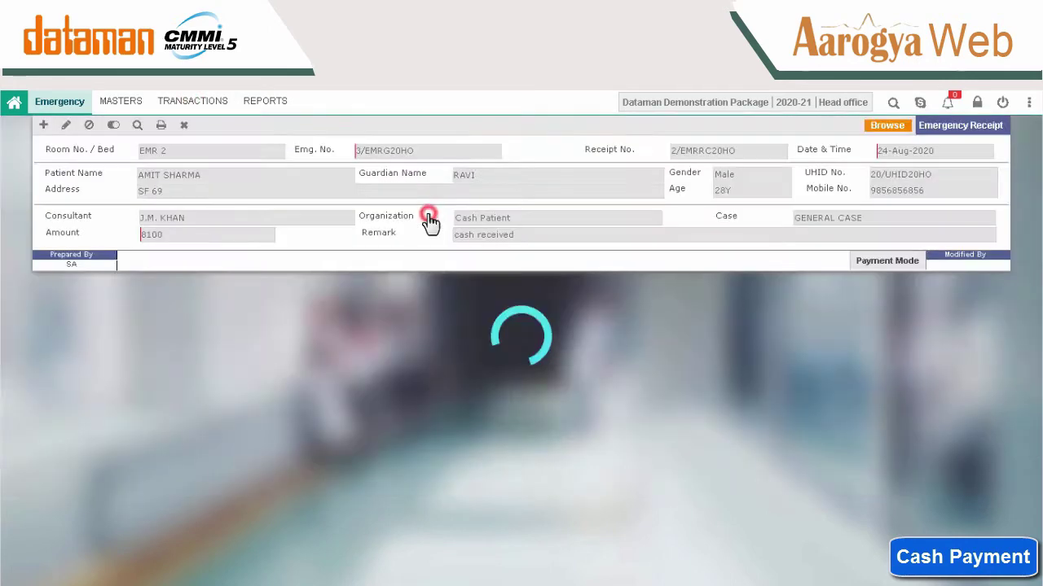
pyautogui.press('Return')
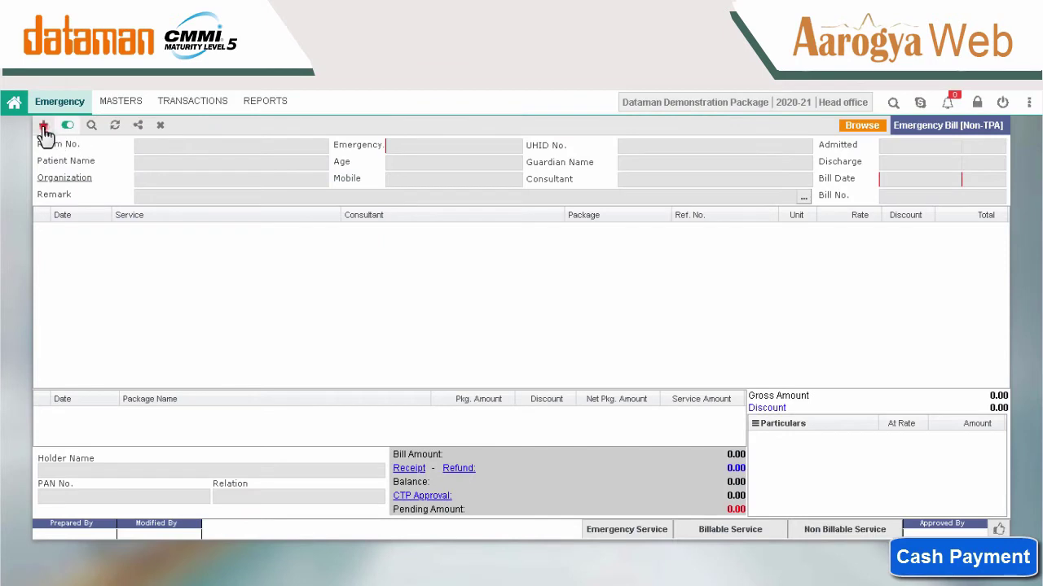
# Save the EMR 2 patient's bill as 2/EMRBL20HO and preview its Summary printout showing 8,100.00 received.
pyautogui.click(43, 124)
pyautogui.click(314, 149)
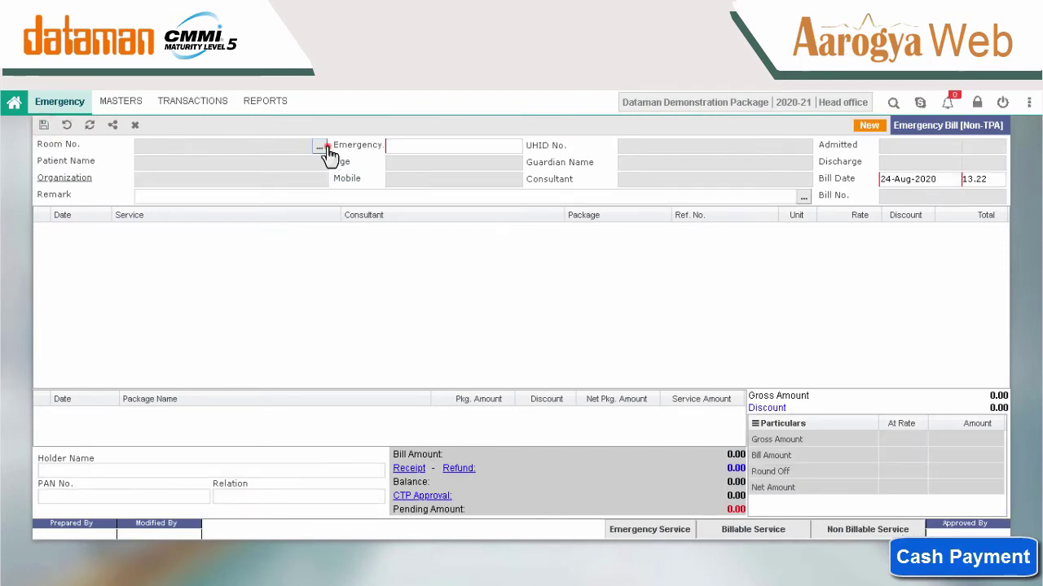
pyautogui.doubleClick(355, 260)
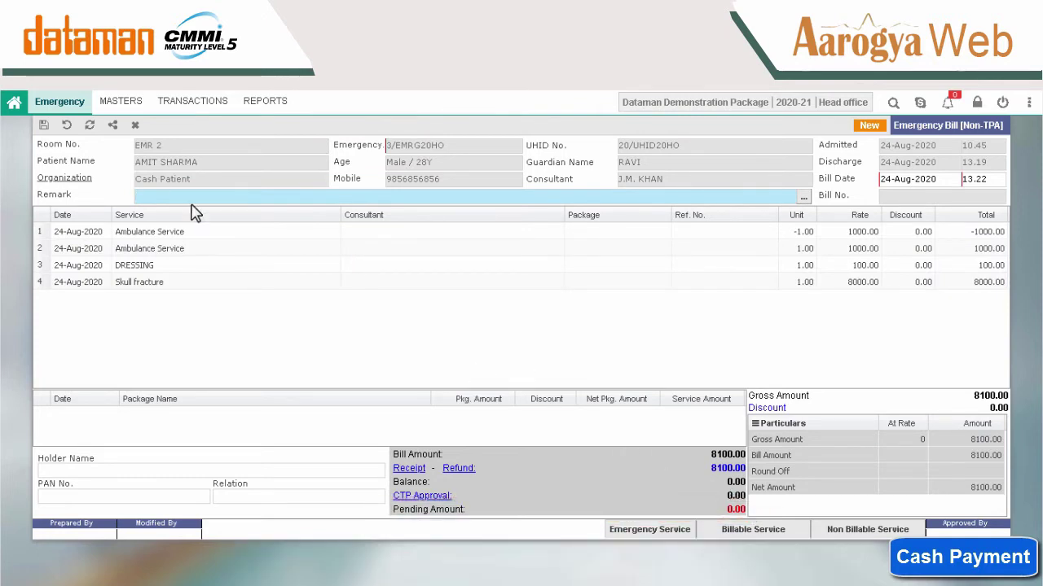
pyautogui.click(44, 128)
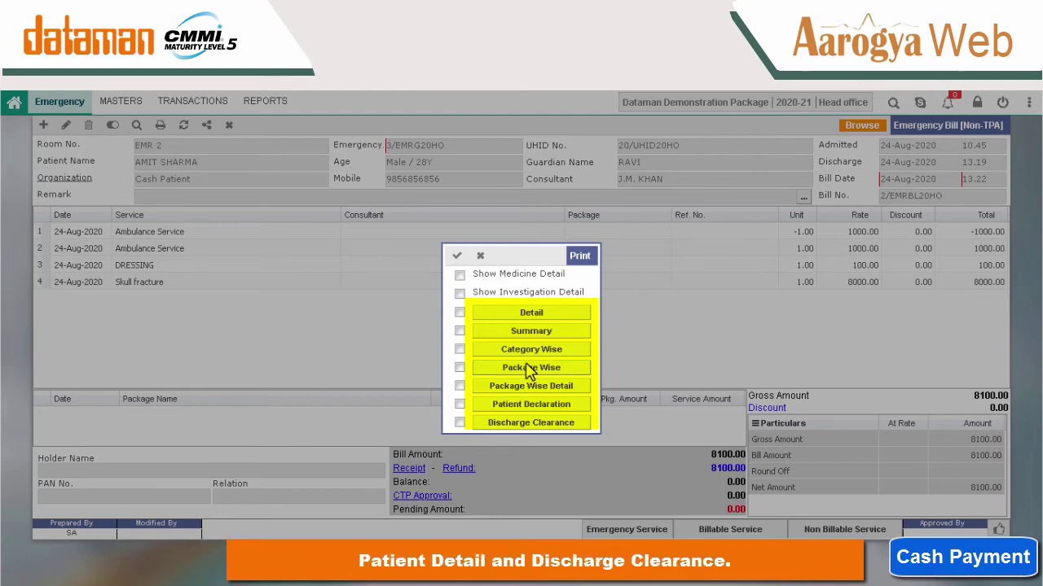
pyautogui.click(531, 312)
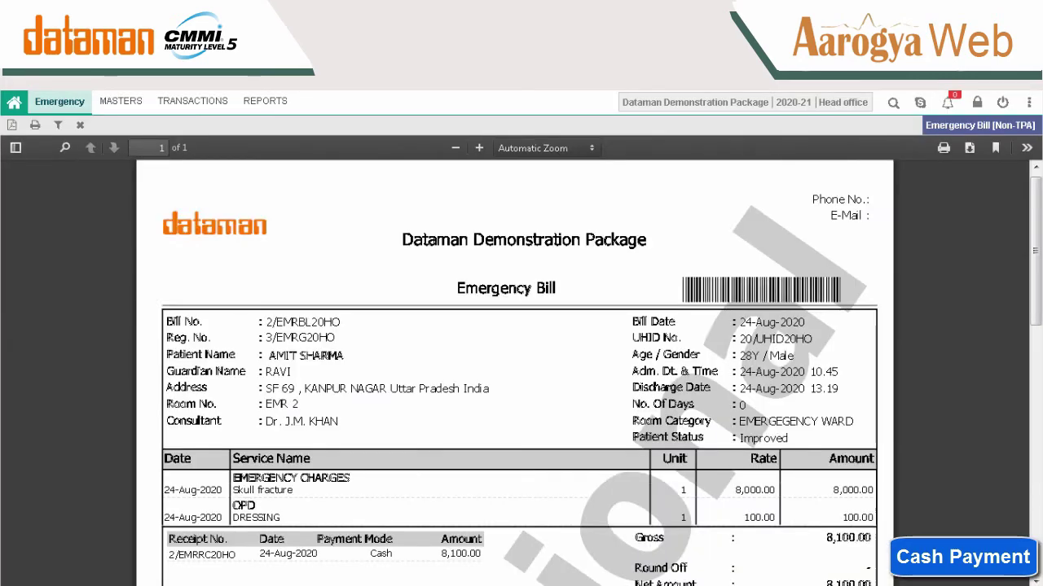
pyautogui.scroll(-2, 1034, 275)
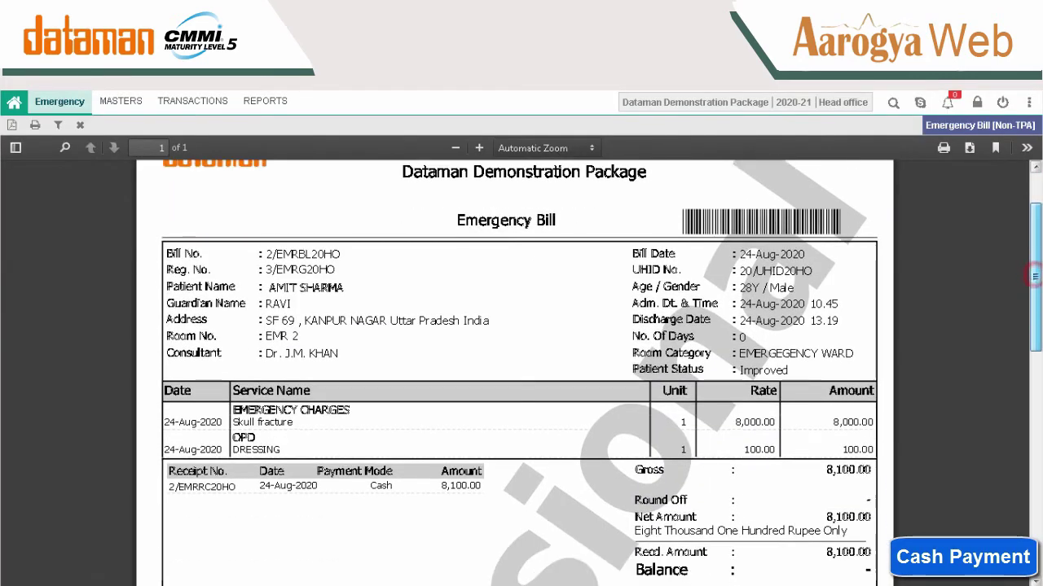
pyautogui.scroll(-4, 1035, 275)
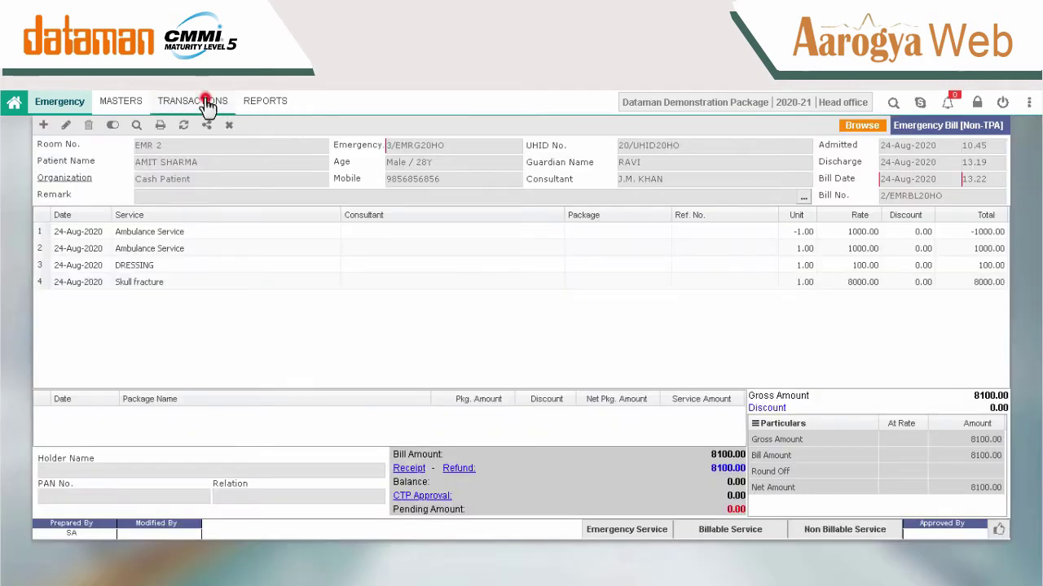
# Start a new Emergency Service Billable entry for the patient in bed EMERGENCY1.
pyautogui.click(200, 101)
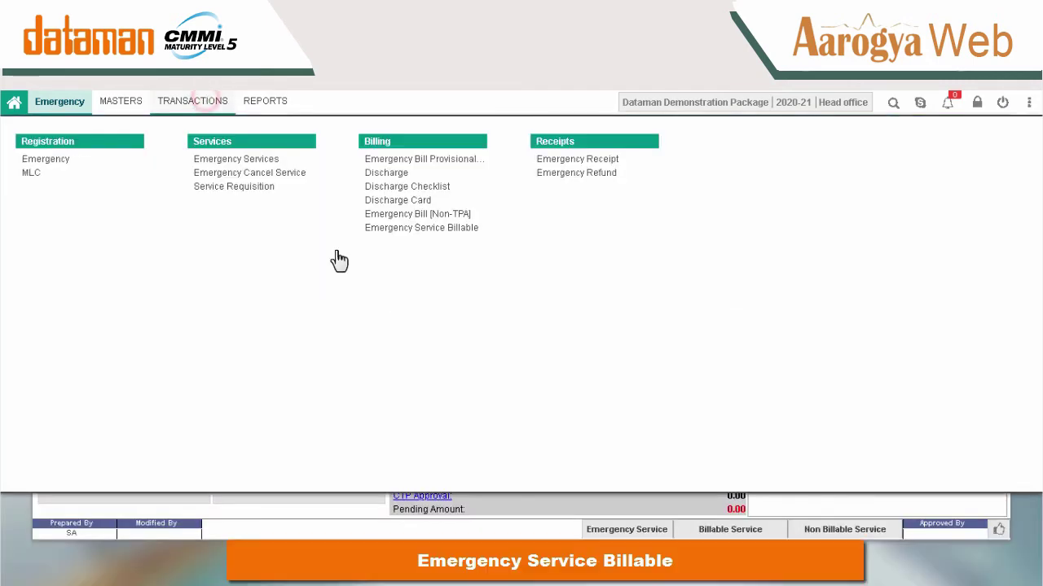
pyautogui.click(391, 228)
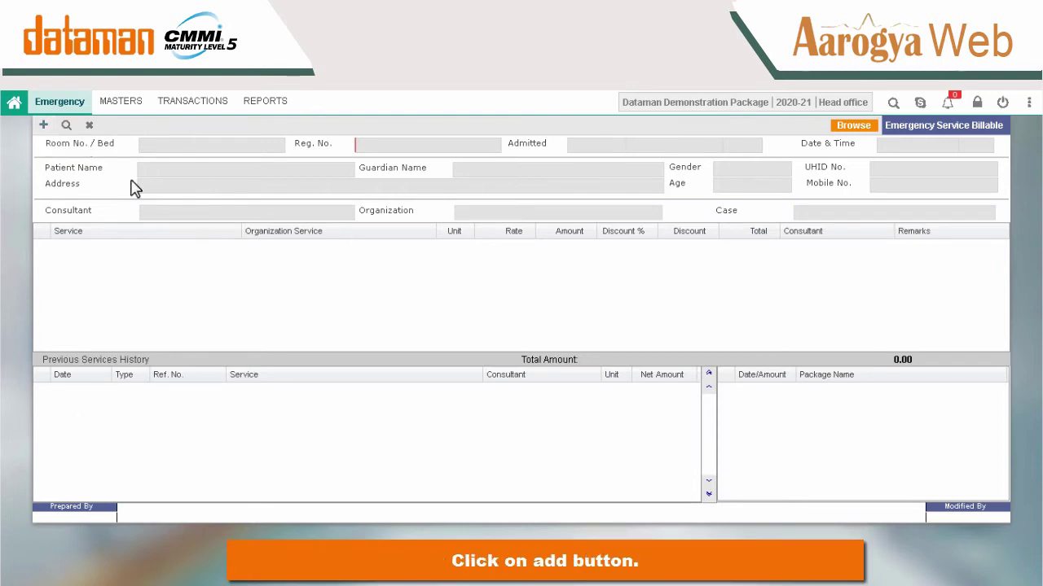
pyautogui.click(41, 124)
pyautogui.click(276, 148)
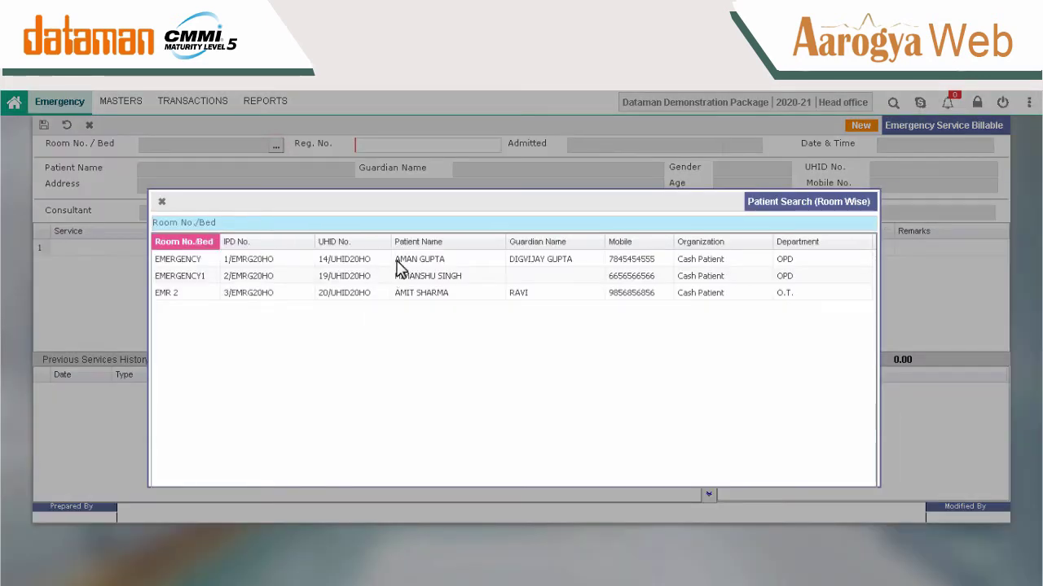
pyautogui.doubleClick(410, 276)
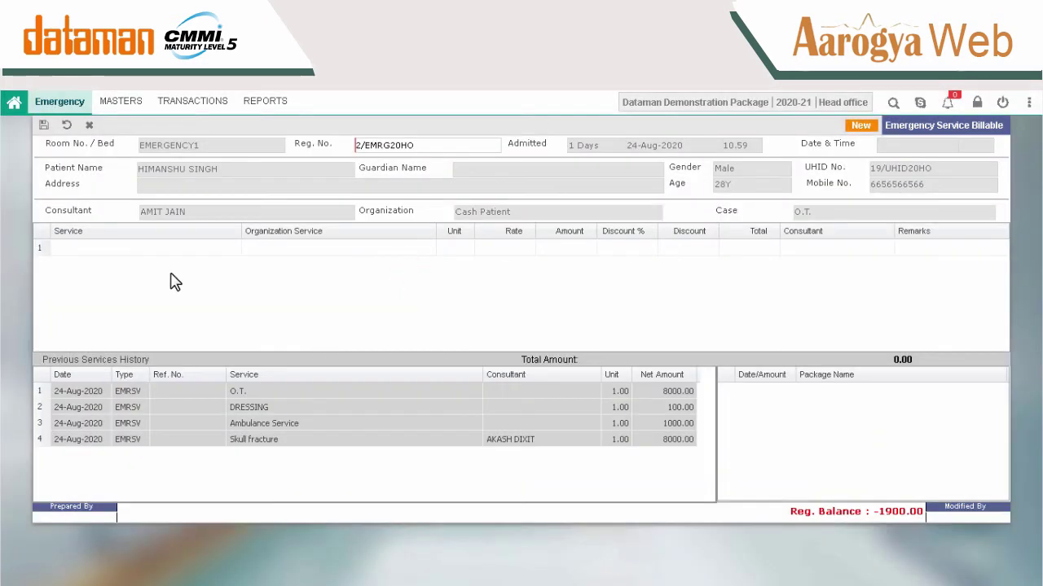
# Add the *BIOPSY CORE LAB service at 1000.00 and save the billable entry.
pyautogui.doubleClick(164, 247)
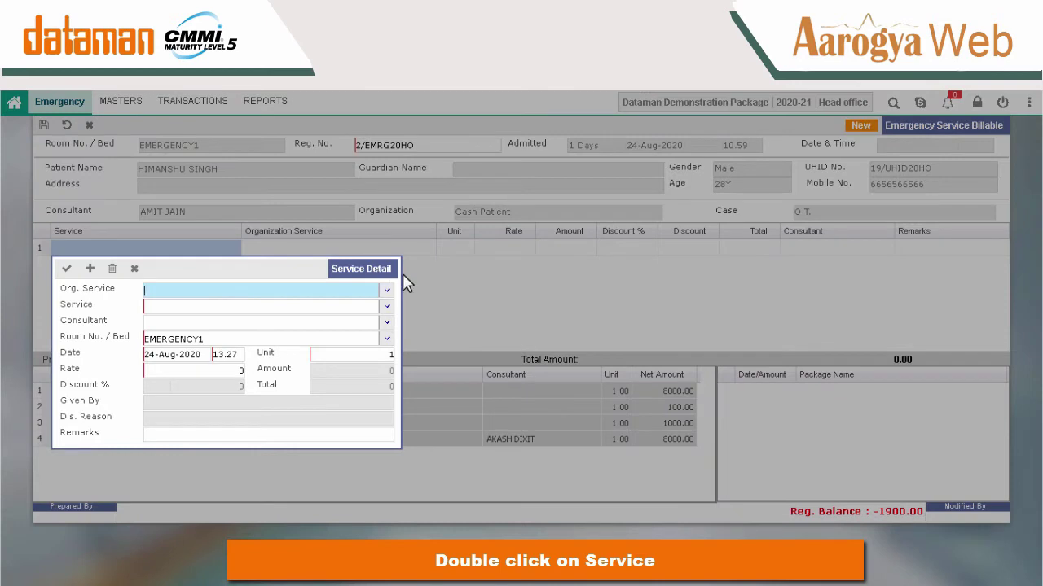
pyautogui.click(386, 307)
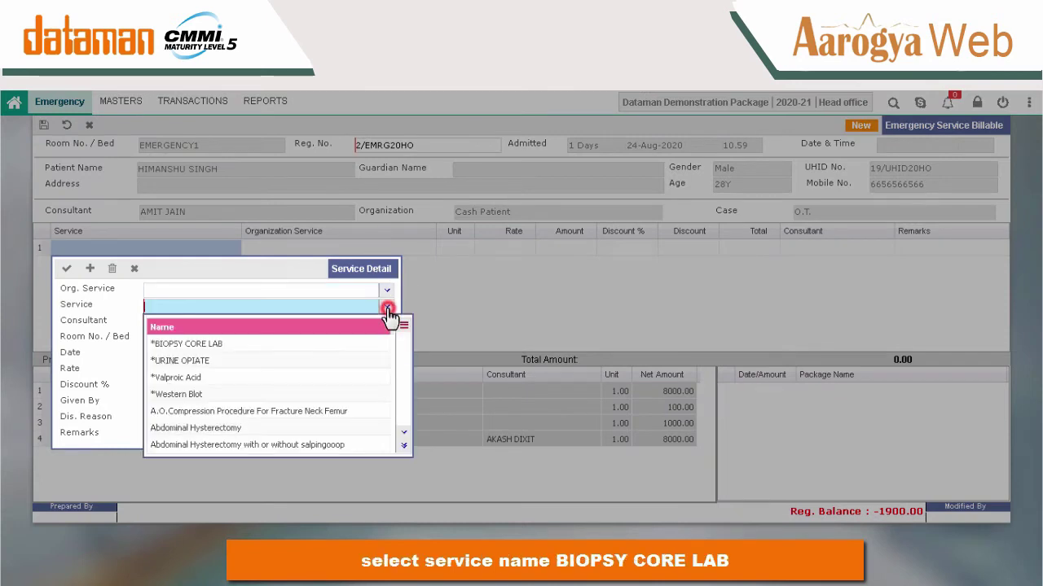
pyautogui.click(248, 344)
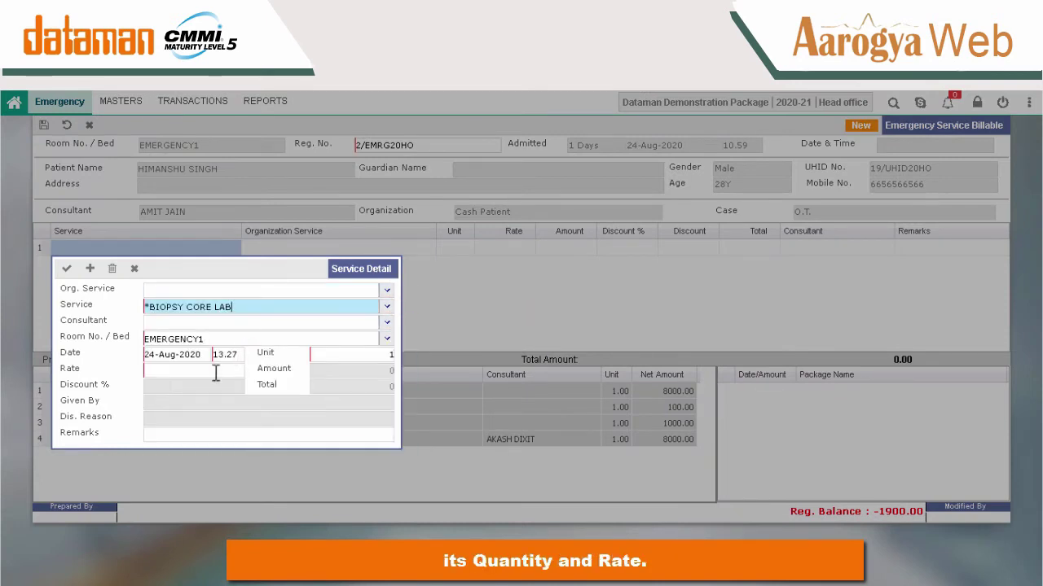
pyautogui.click(213, 371)
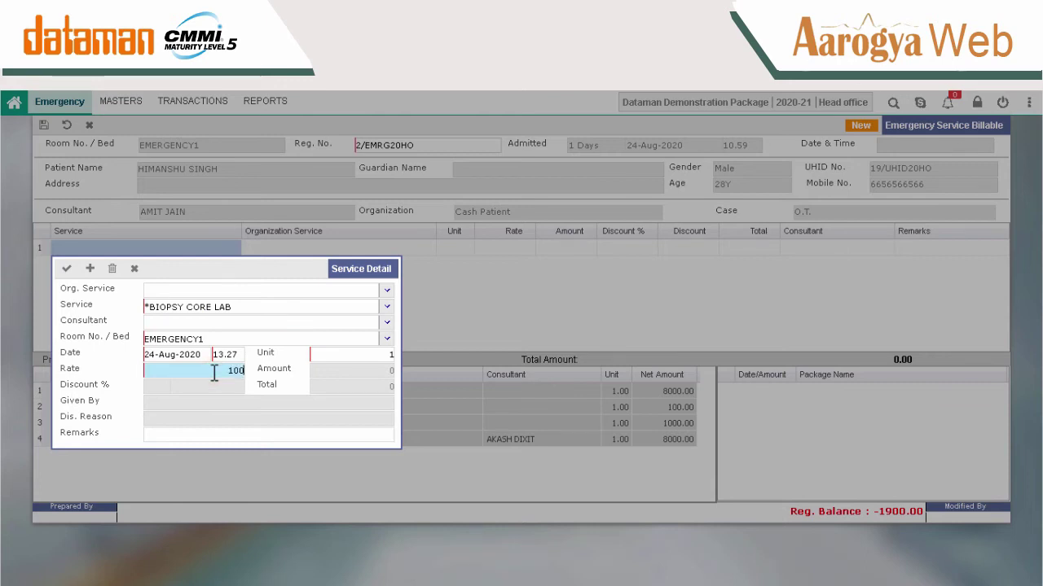
pyautogui.press('Tab')
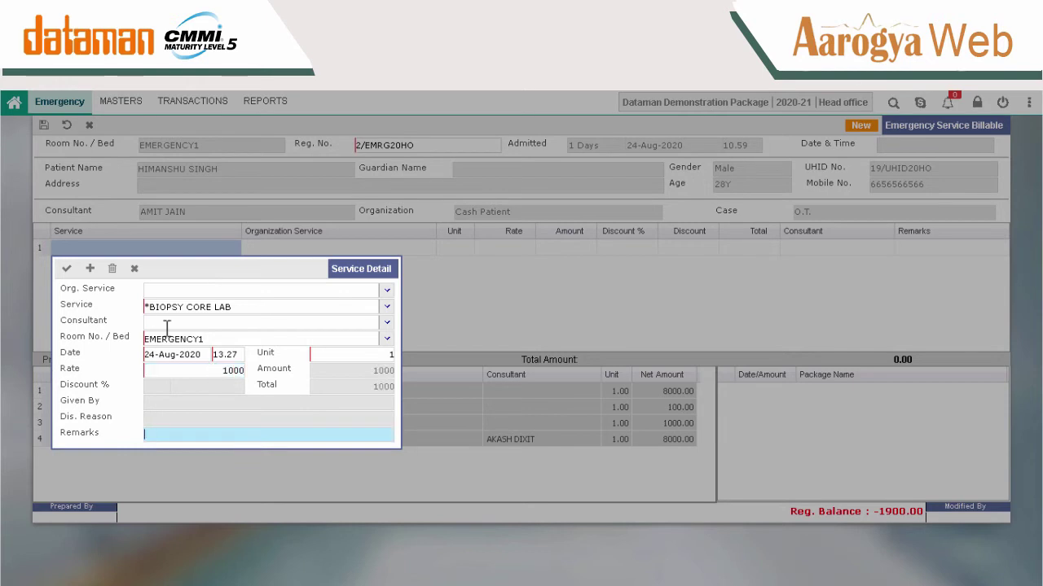
pyautogui.click(64, 270)
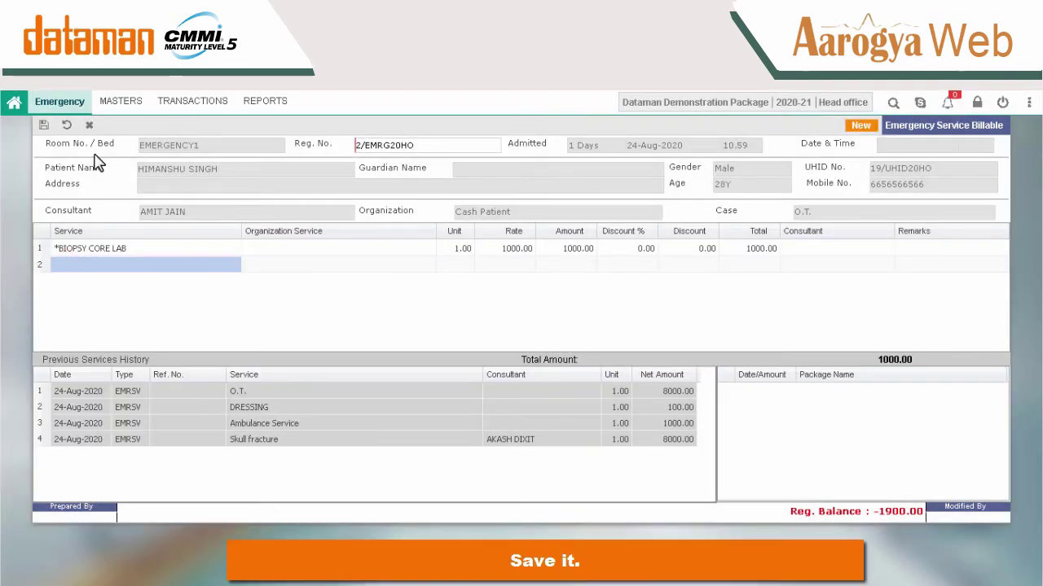
pyautogui.click(44, 127)
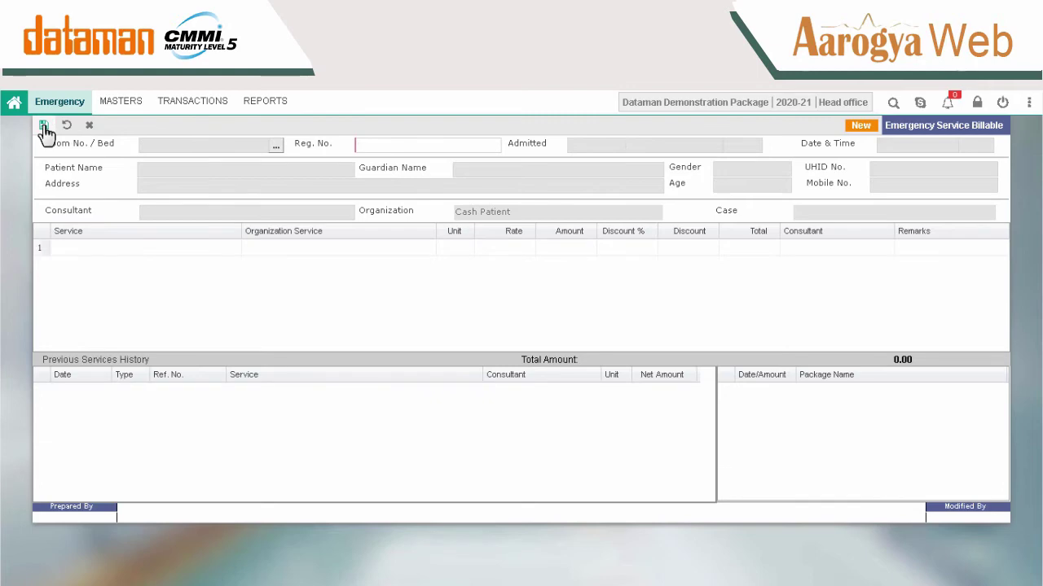
pyautogui.click(173, 106)
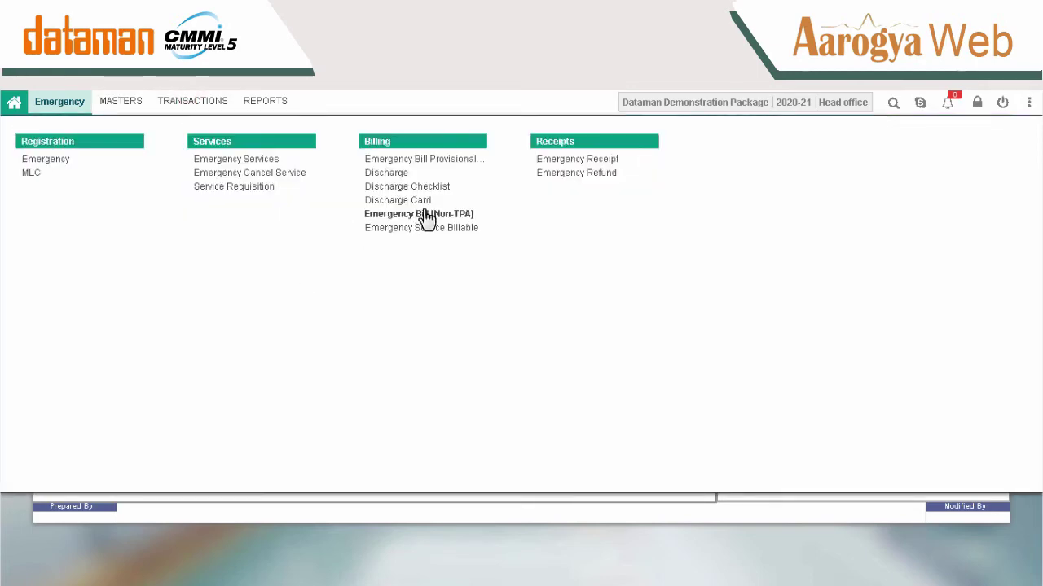
# Start a new Emergency Bill [Non-TPA] and load the EMERGENCY1 patient via Room No. lookup.
pyautogui.click(424, 211)
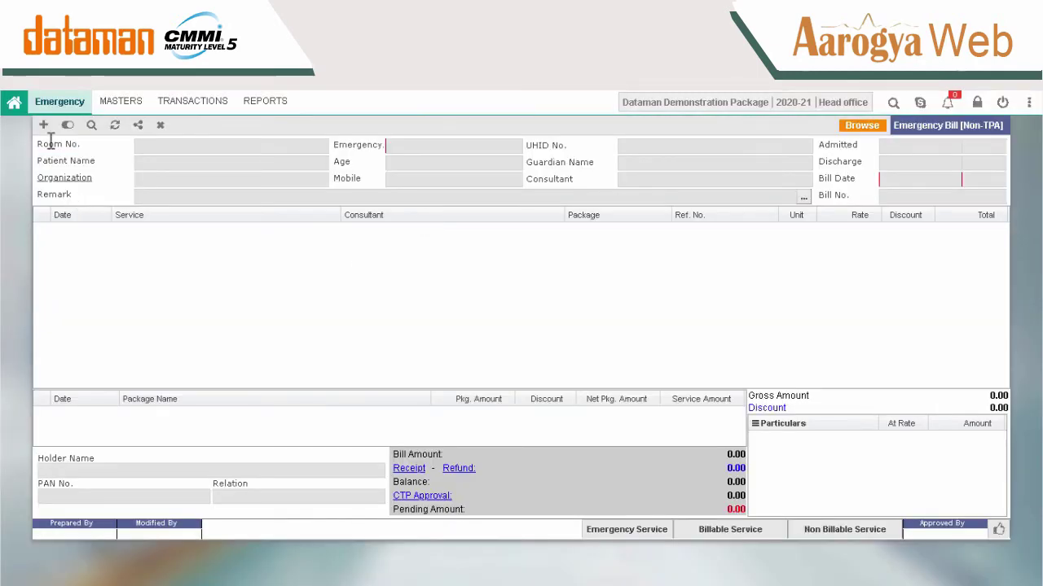
pyautogui.click(44, 127)
pyautogui.click(318, 148)
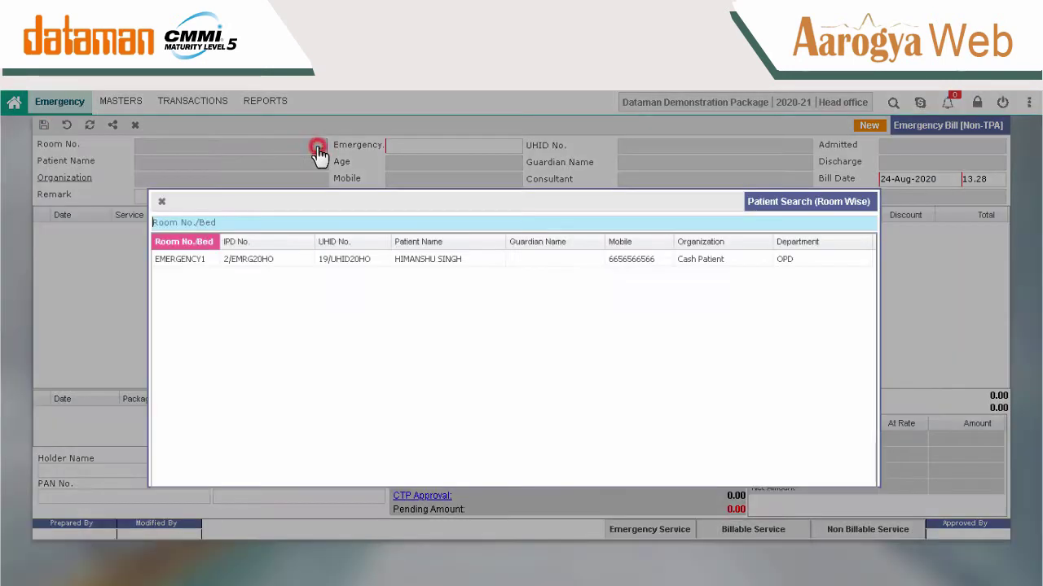
pyautogui.doubleClick(428, 259)
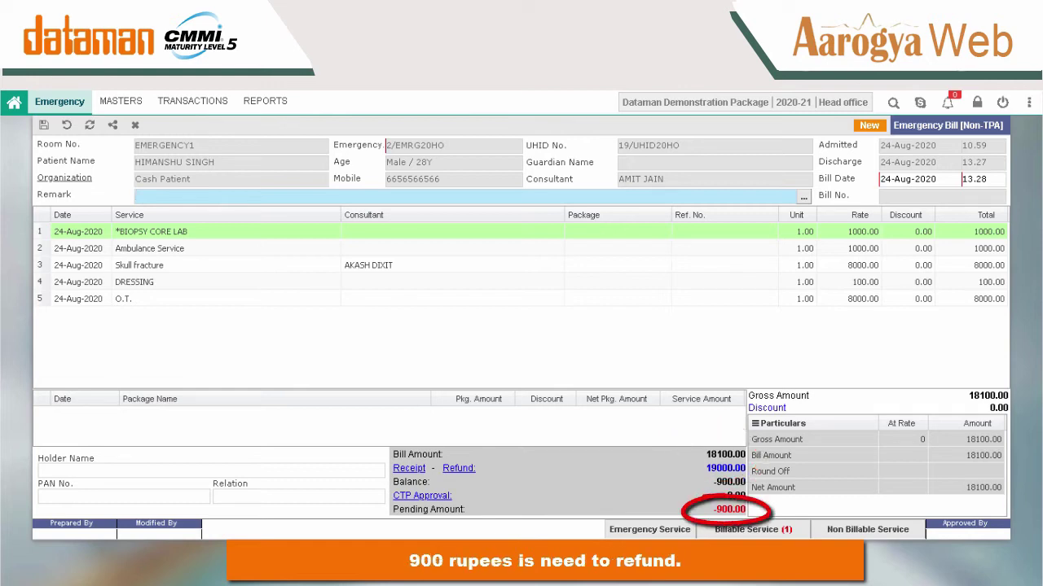
# Refund the 900 excess to the patient in Cash and close the refund window.
pyautogui.click(458, 469)
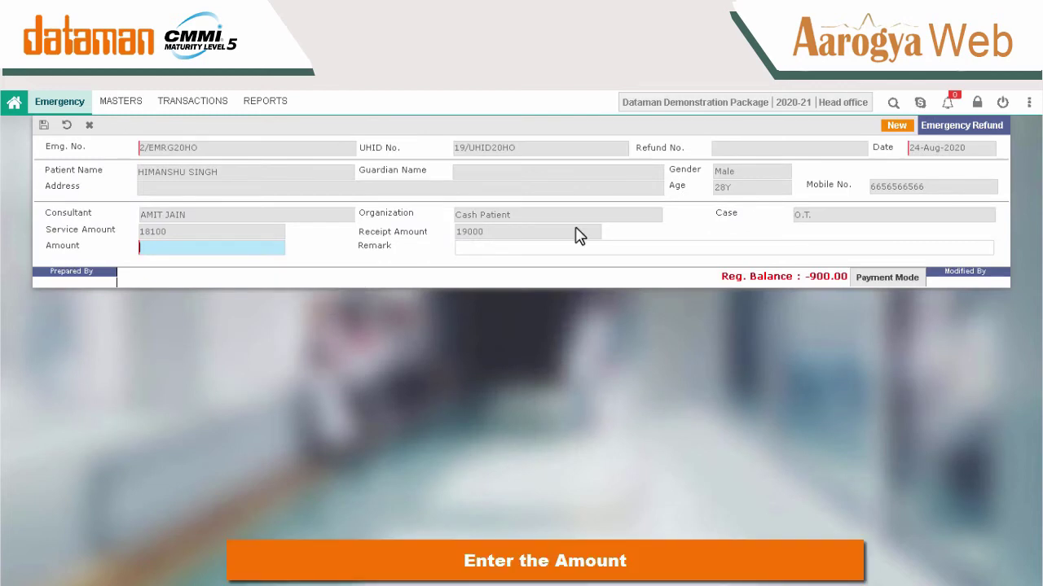
pyautogui.write('900')
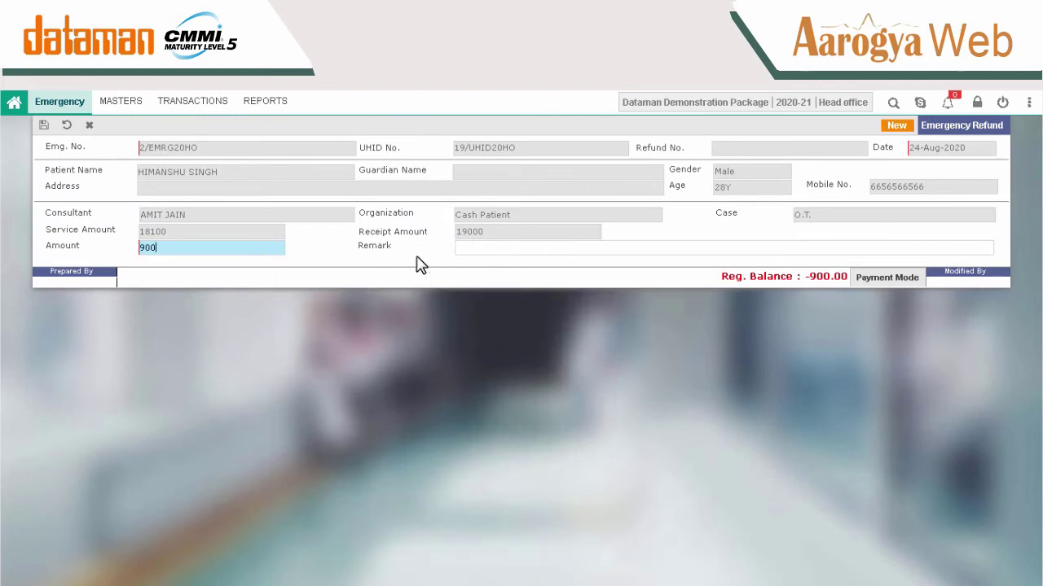
pyautogui.press('Tab')
pyautogui.hotkey('ctrl', 's')
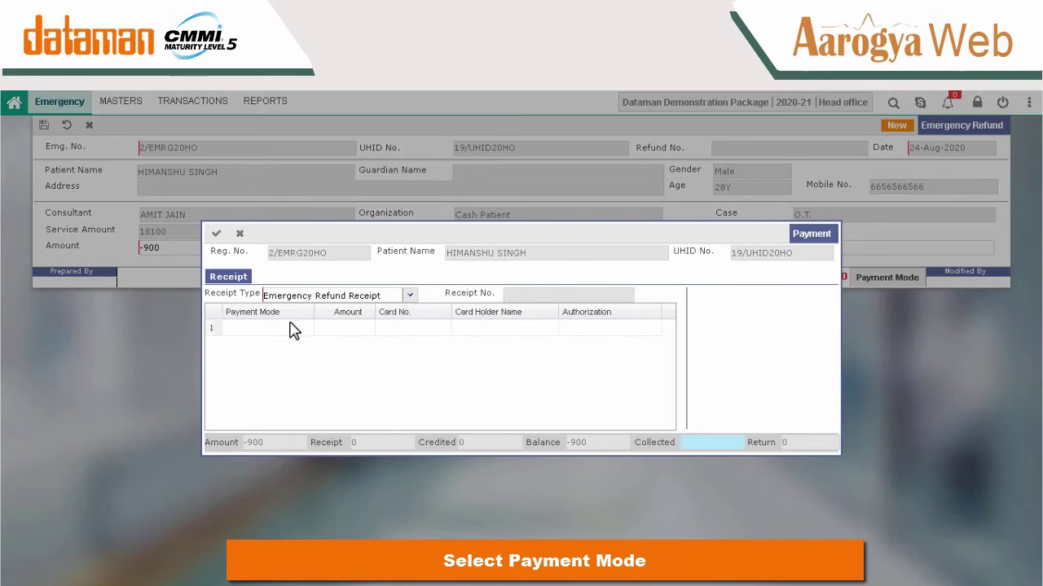
pyautogui.click(295, 329)
pyautogui.write('ca')
pyautogui.press('Return')
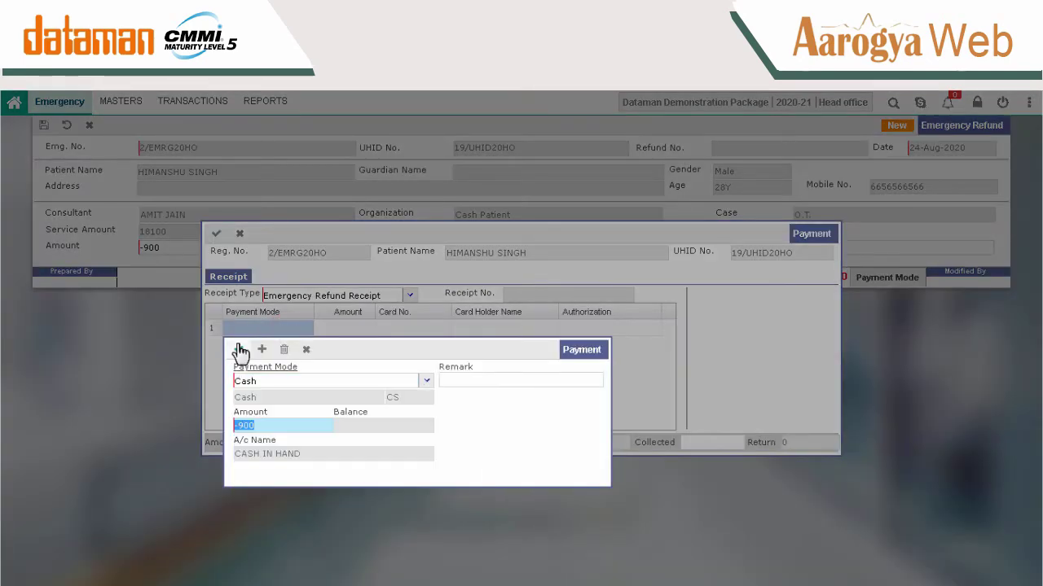
pyautogui.click(241, 350)
pyautogui.click(216, 234)
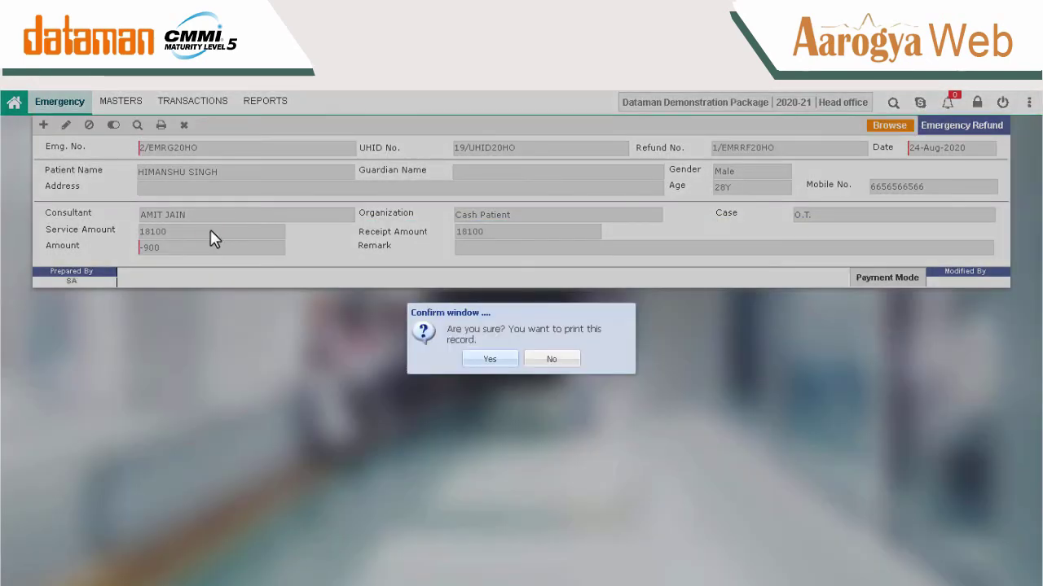
pyautogui.press('Return')
pyautogui.press('Return')
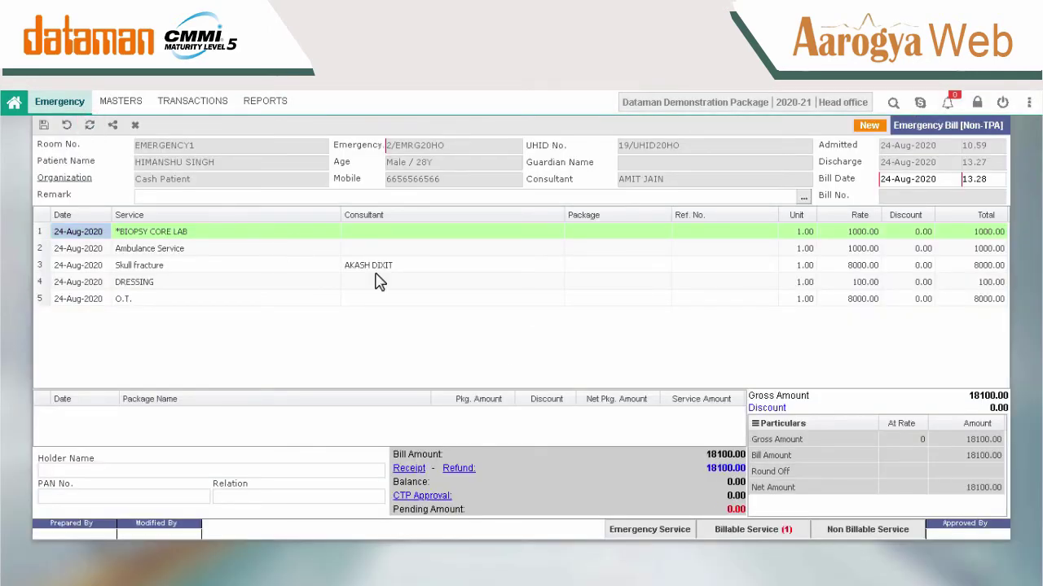
# Save the Non-TPA emergency bill and print it in Detail form.
pyautogui.click(43, 126)
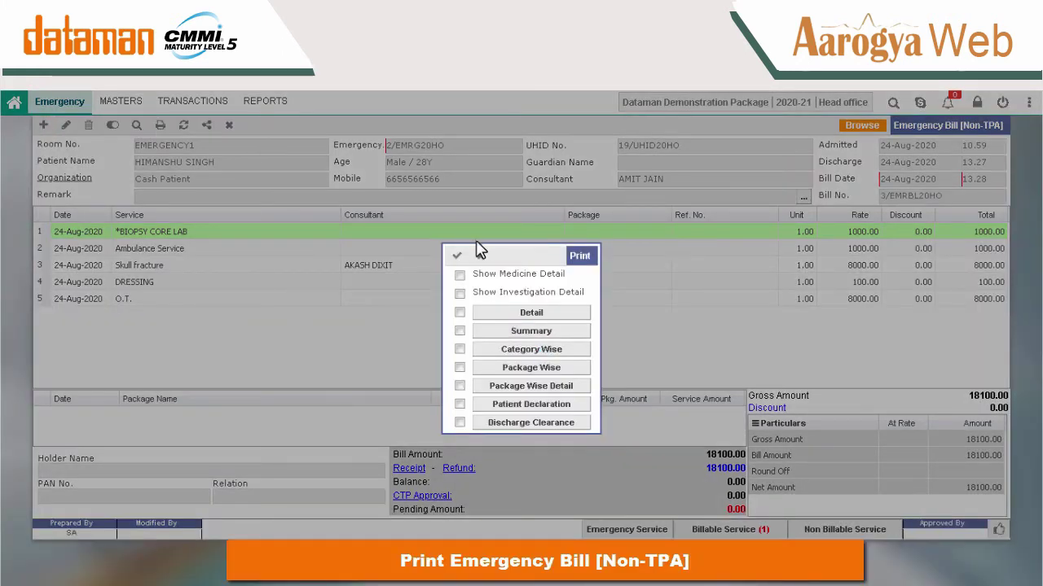
pyautogui.click(533, 314)
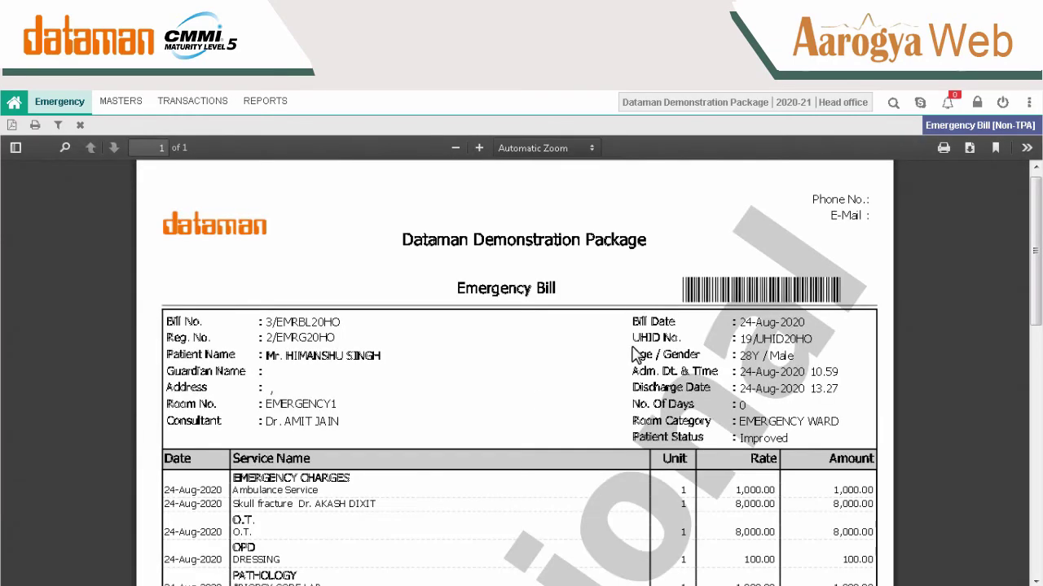
pyautogui.moveTo(1032, 286); pyautogui.dragTo(1040, 376)
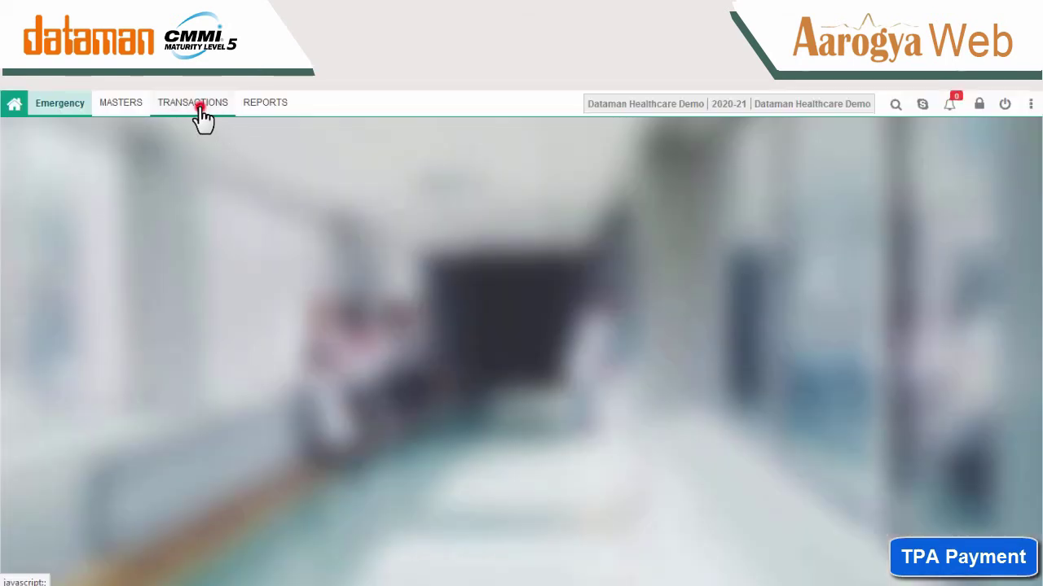
# Start a new emergency registration with the patient's first name, last name and mobile number.
pyautogui.click(196, 106)
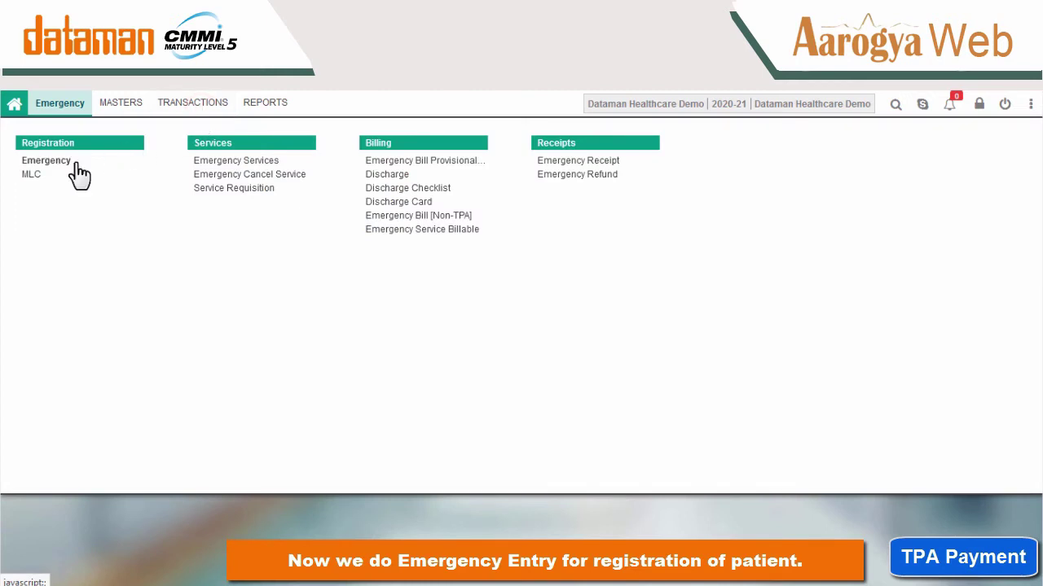
pyautogui.click(81, 165)
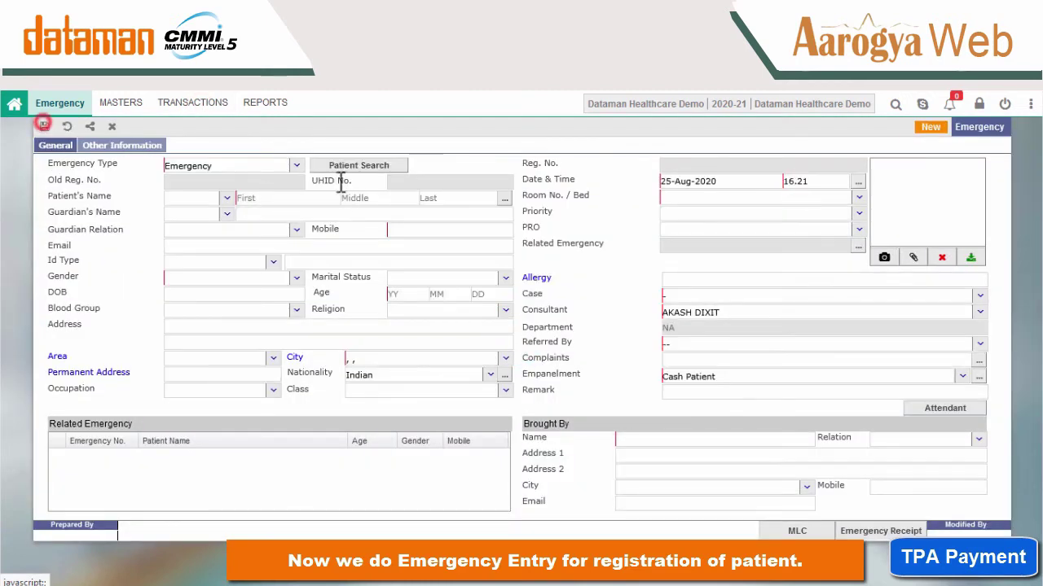
pyautogui.click(314, 198)
pyautogui.click(438, 197)
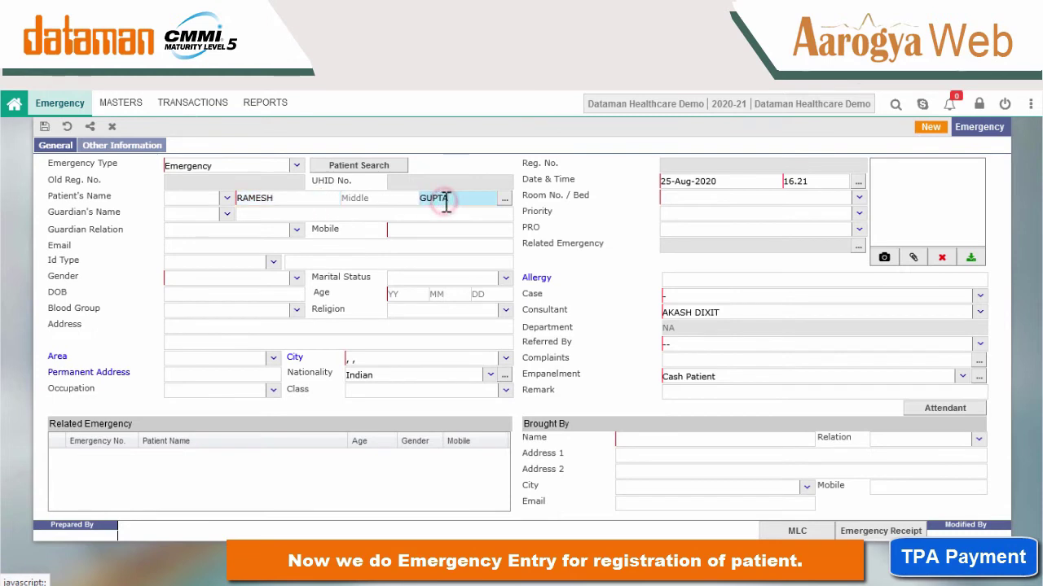
pyautogui.click(405, 228)
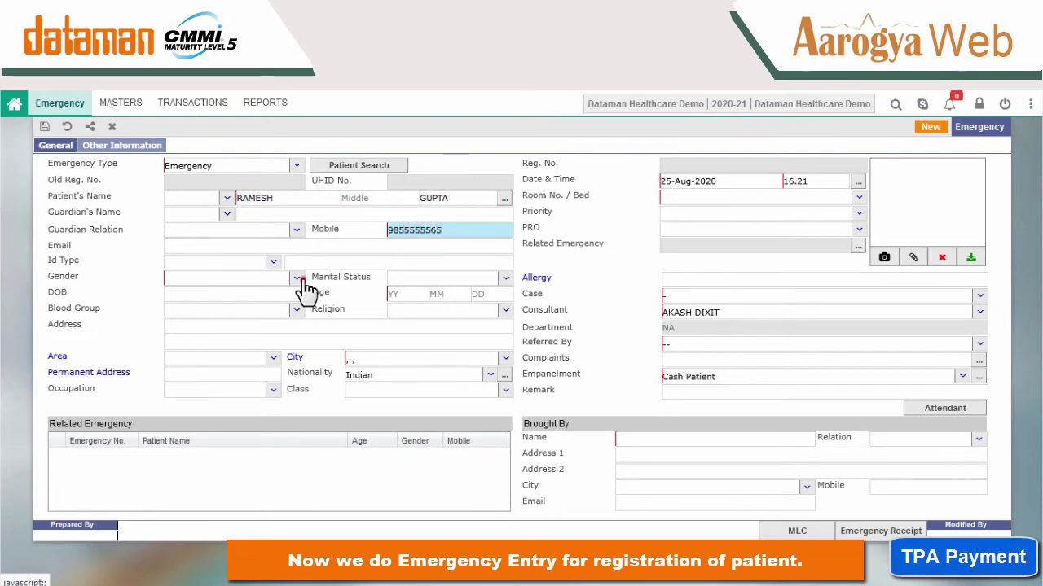
# Set gender Male, status Married, age 28, city KANPUR, and enter the patient's address.
pyautogui.click(289, 278)
pyautogui.click(214, 328)
pyautogui.click(505, 277)
pyautogui.click(426, 333)
pyautogui.click(401, 302)
pyautogui.write('28')
pyautogui.click(377, 358)
pyautogui.write('kanpur')
pyautogui.click(400, 397)
pyautogui.click(231, 325)
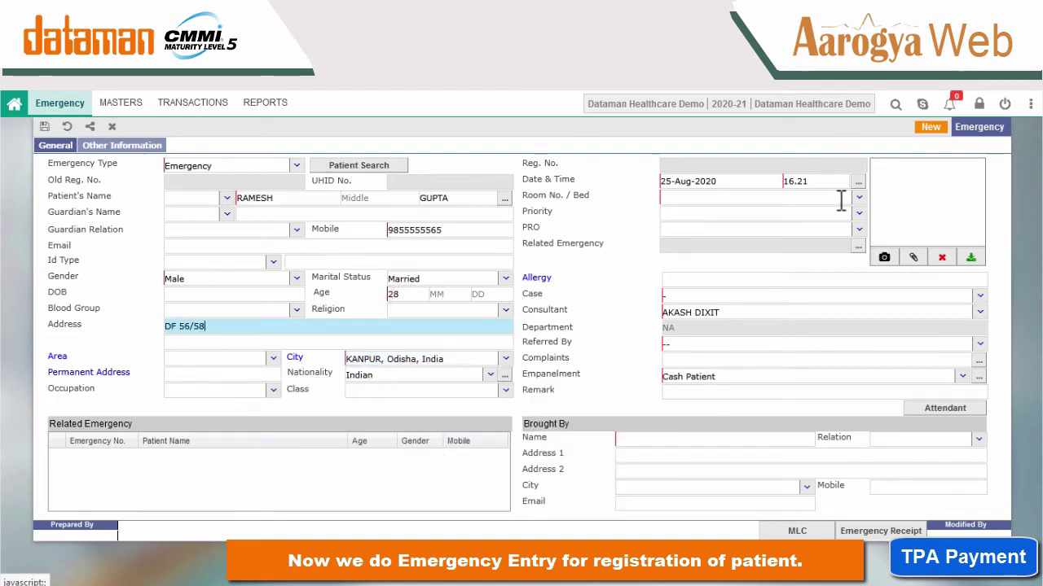
# Assign bed EMG-4, case Acute Diarrhoeal Disease, and referred by ABG.
pyautogui.click(858, 196)
pyautogui.click(765, 232)
pyautogui.click(979, 295)
pyautogui.click(863, 352)
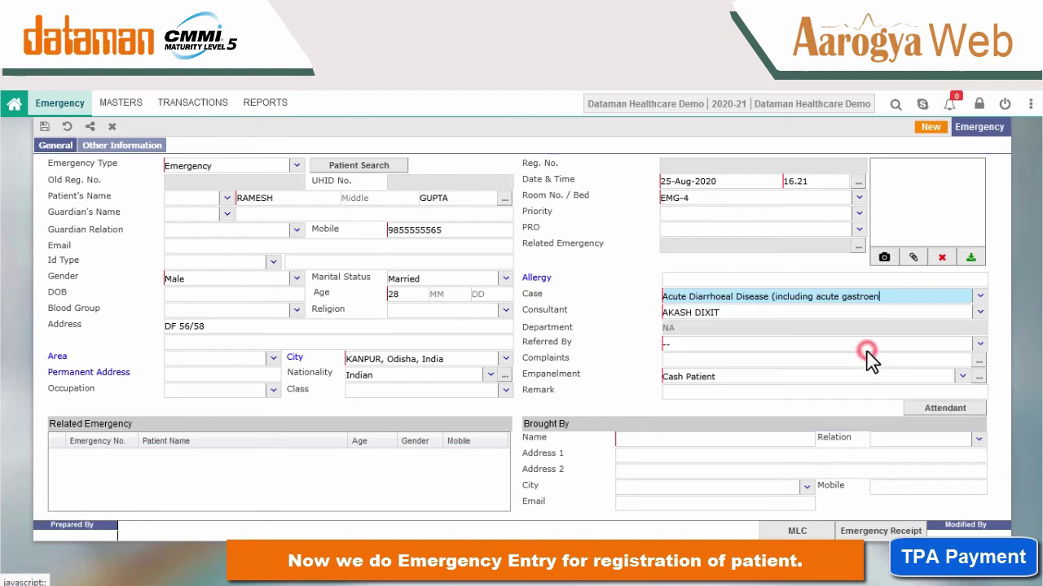
pyautogui.click(971, 345)
pyautogui.press('BackSpace')
pyautogui.click(979, 344)
pyautogui.click(679, 415)
# Replace Cash Patient with Apollo Munich Health Insurance Co. as empanelment and view its organization details.
pyautogui.click(964, 376)
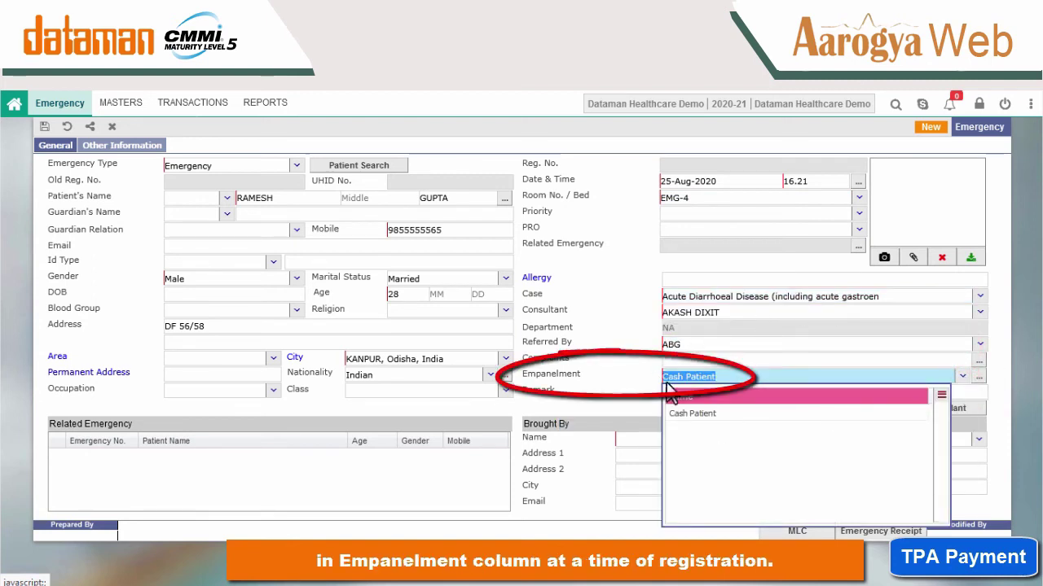
pyautogui.press('BackSpace')
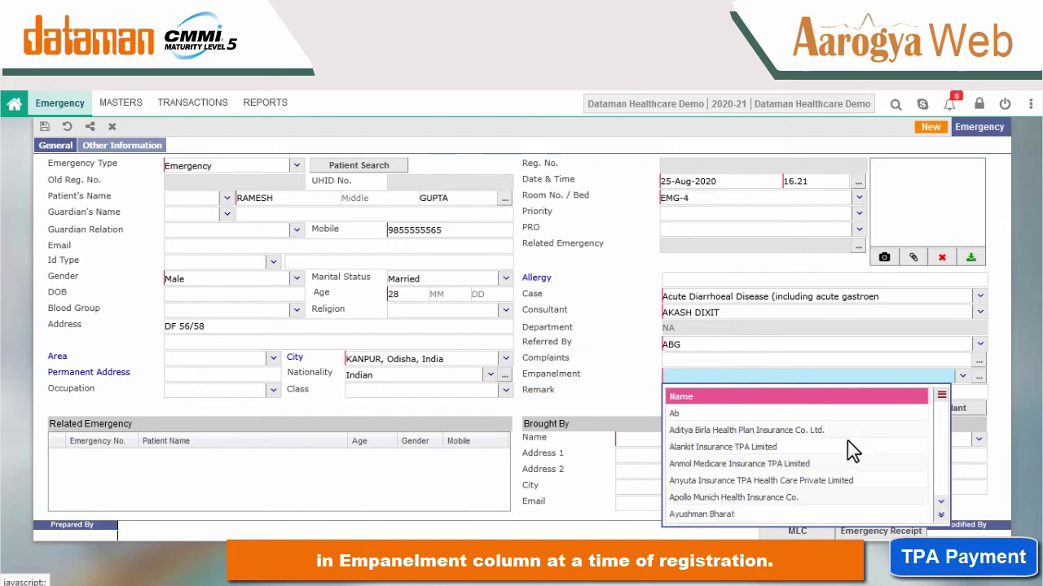
pyautogui.click(742, 497)
pyautogui.click(662, 440)
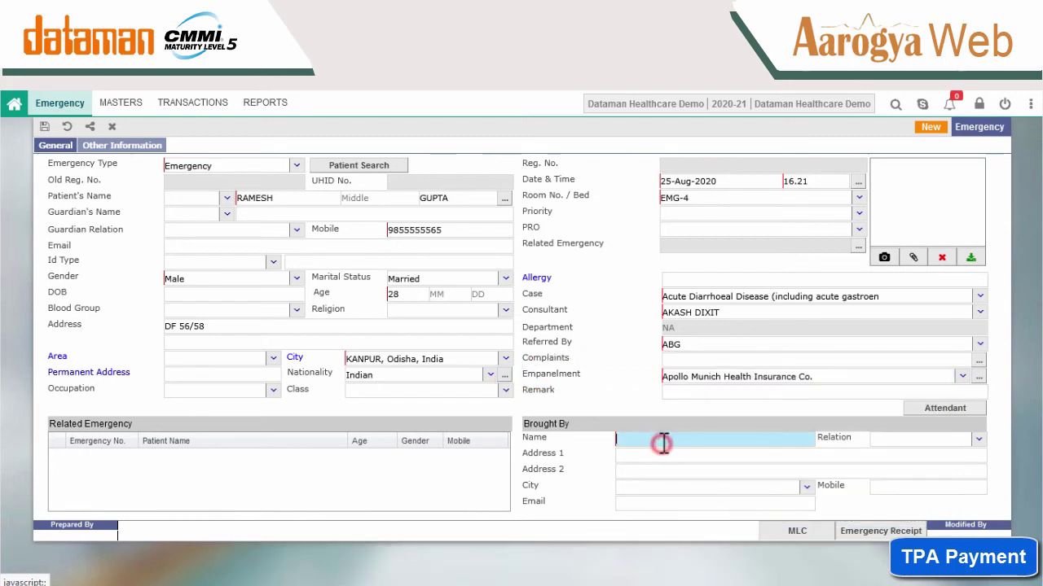
pyautogui.press('Tab')
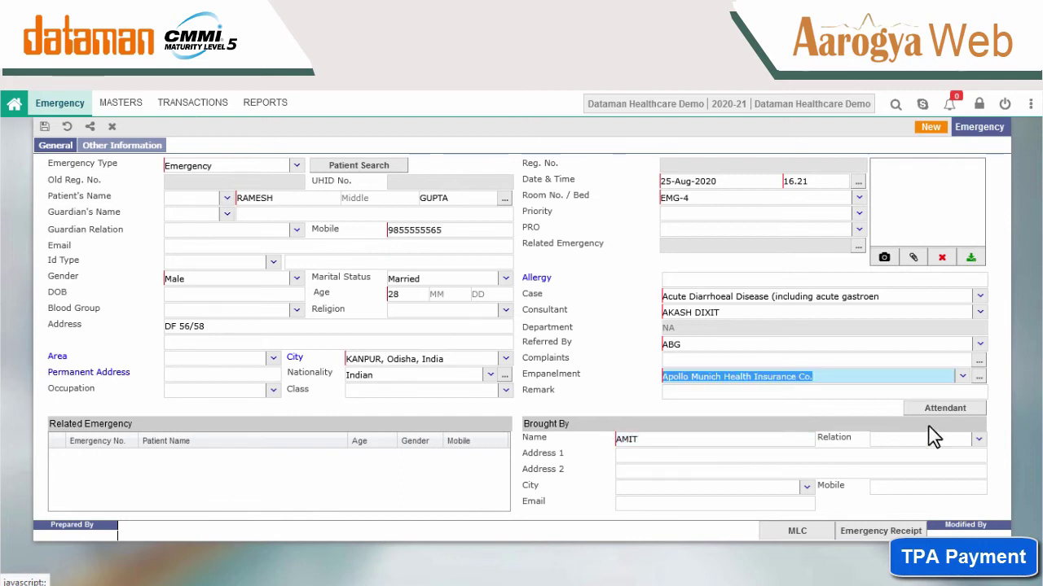
pyautogui.click(979, 378)
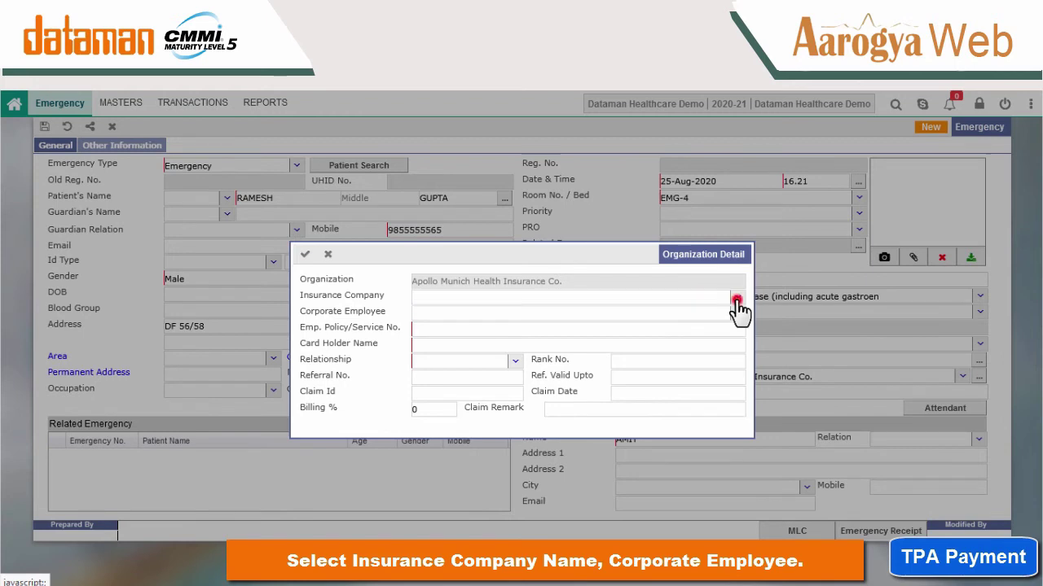
# Set insurance company and corporate employee to Apollo Munich Health Insurance Co. Ltd.
pyautogui.click(736, 298)
pyautogui.write('AP')
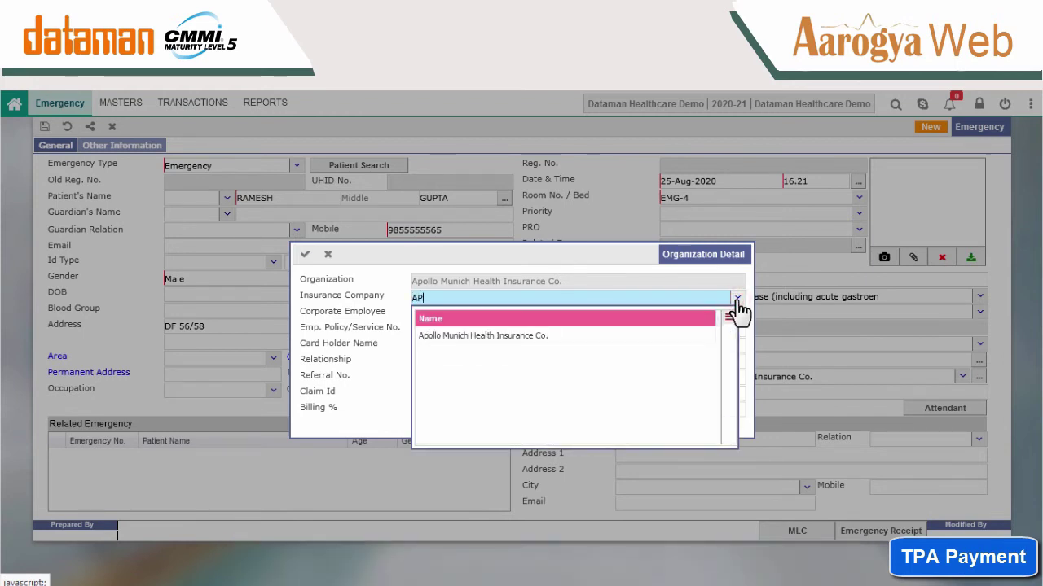
pyautogui.click(615, 336)
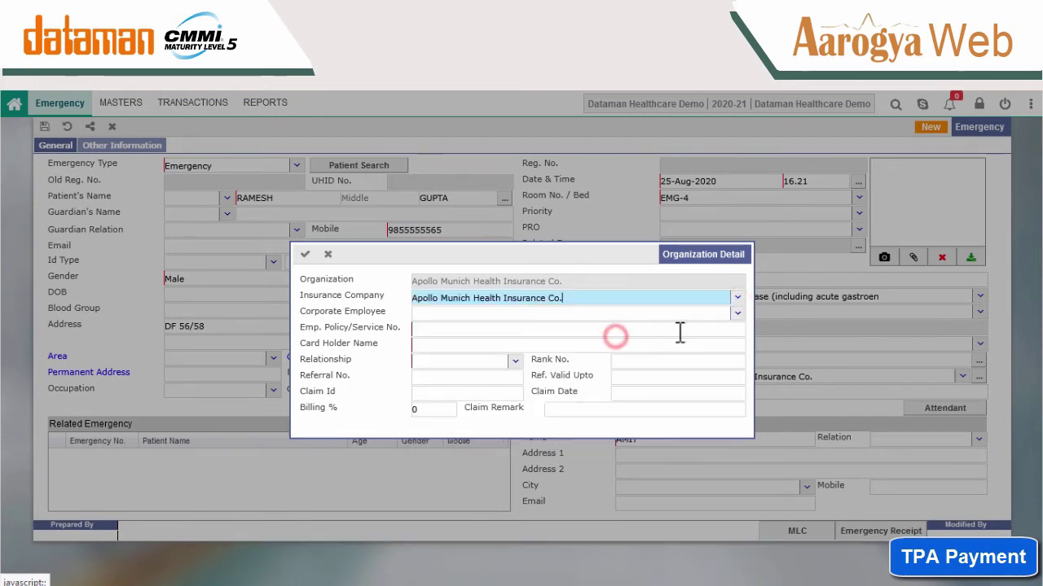
pyautogui.click(738, 316)
pyautogui.write('A')
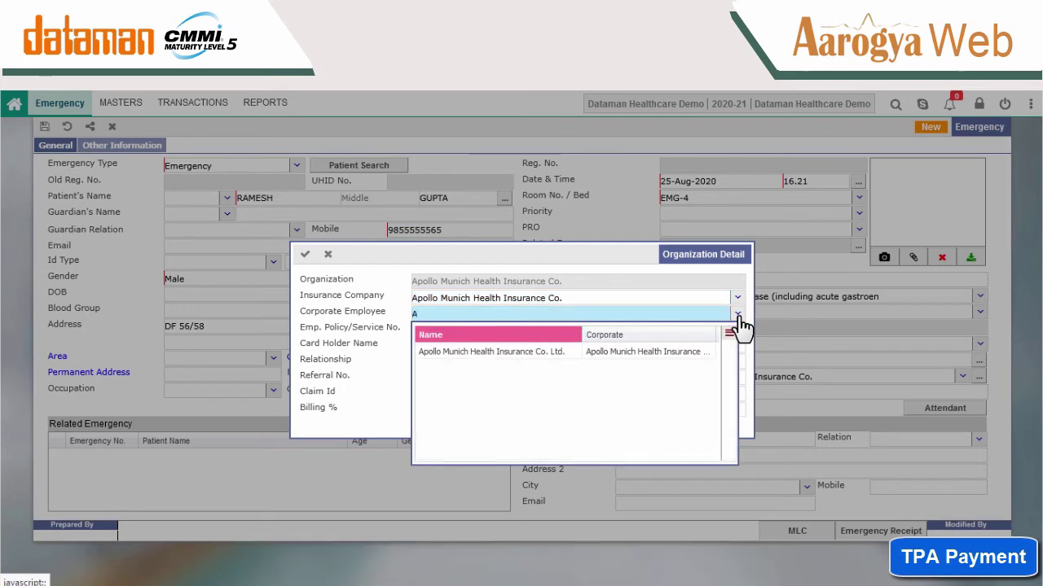
pyautogui.click(570, 352)
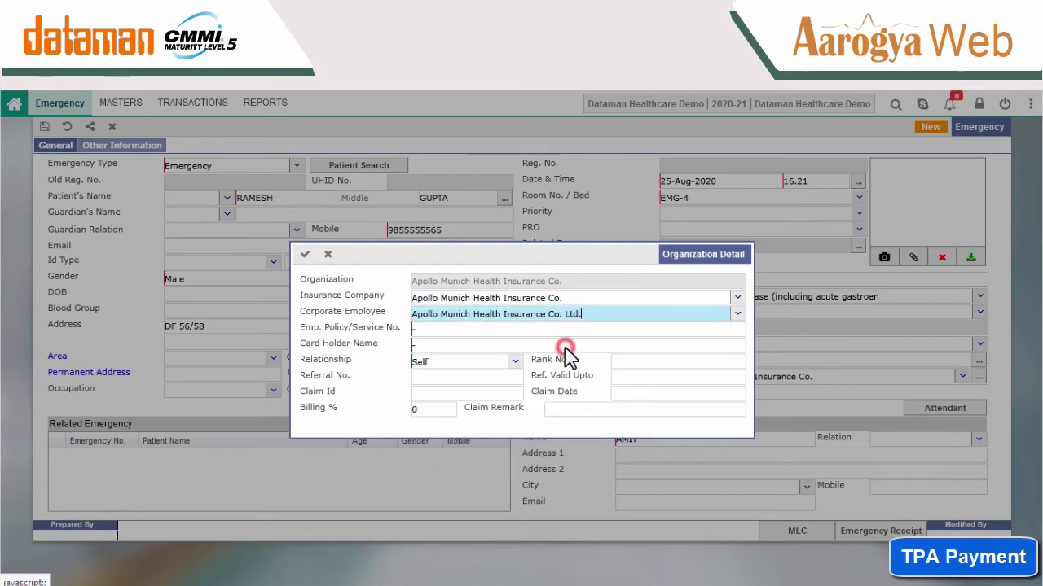
# Enter the policy number and card holder name, confirm, and save the registration.
pyautogui.click(559, 334)
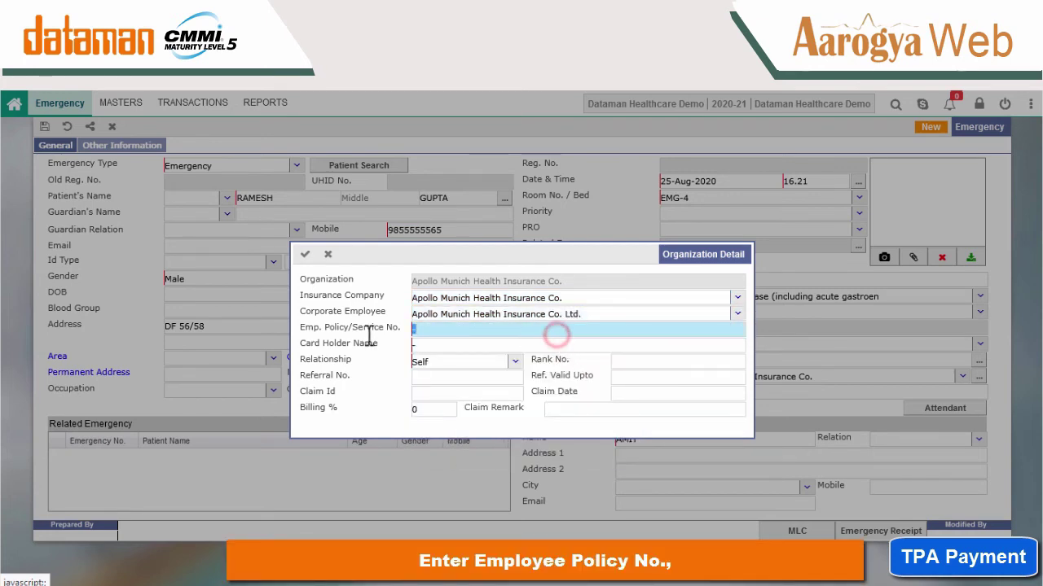
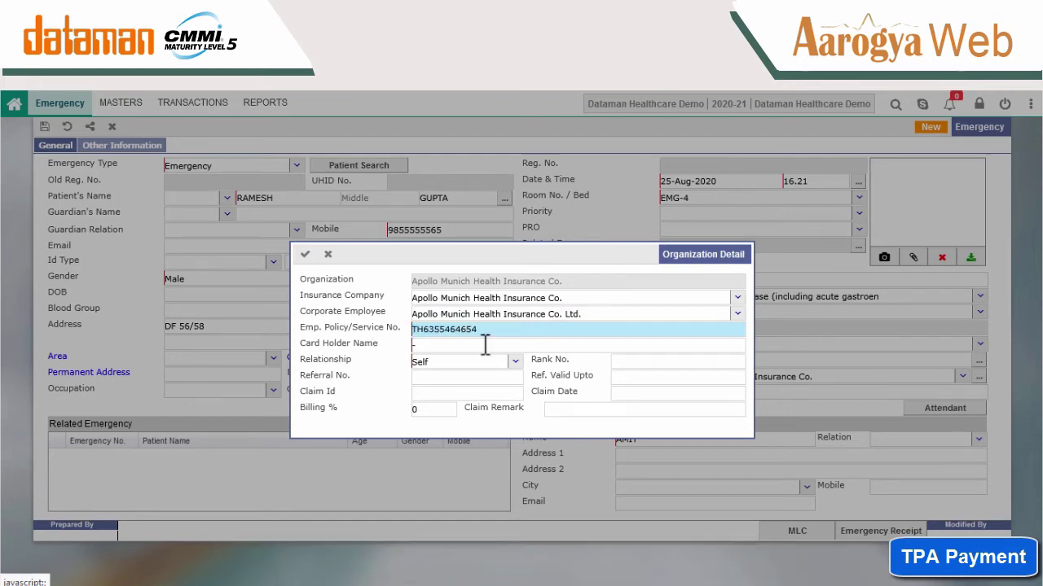
pyautogui.click(485, 344)
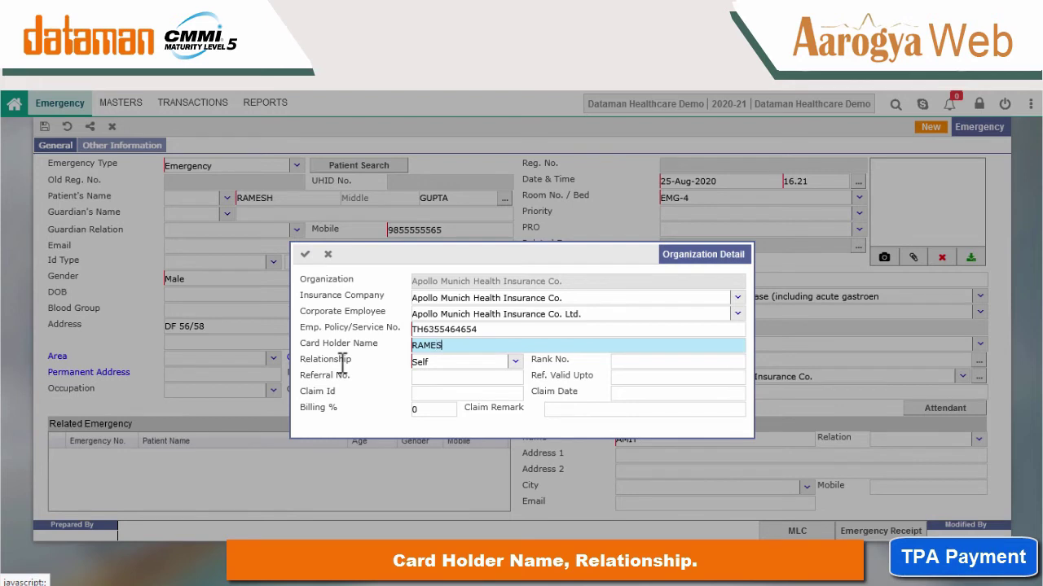
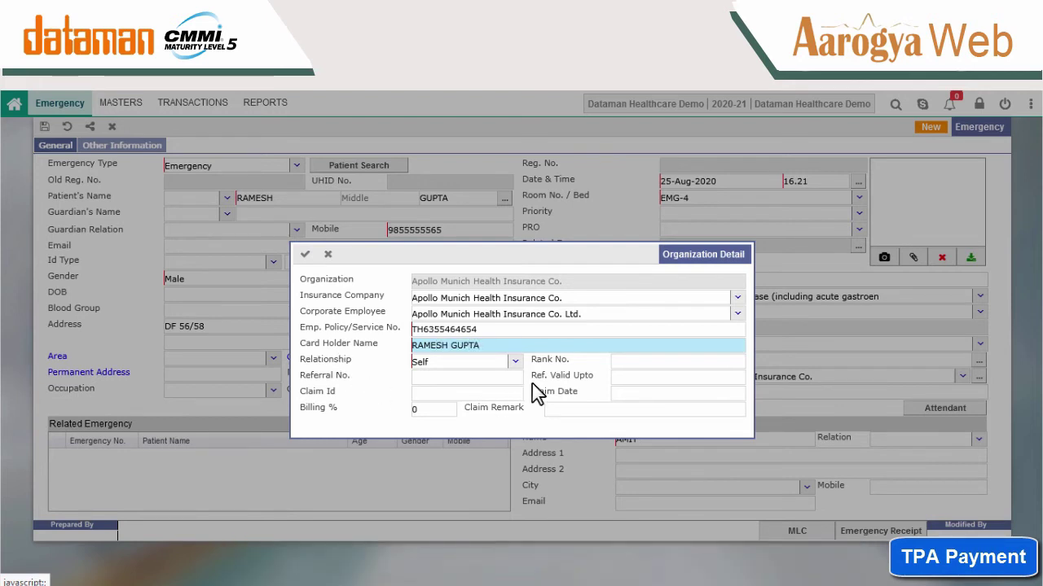
pyautogui.click(305, 254)
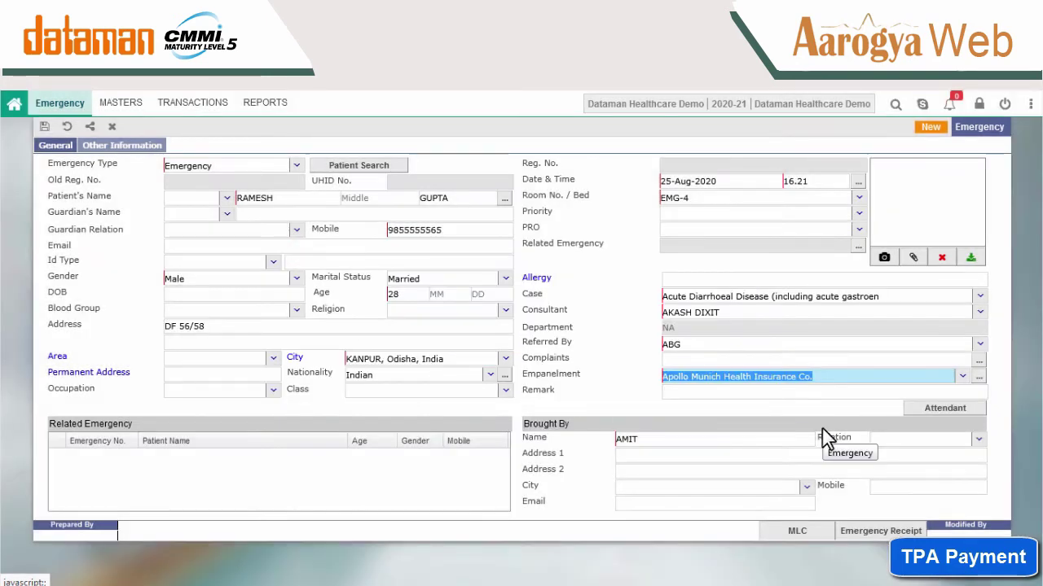
pyautogui.click(44, 126)
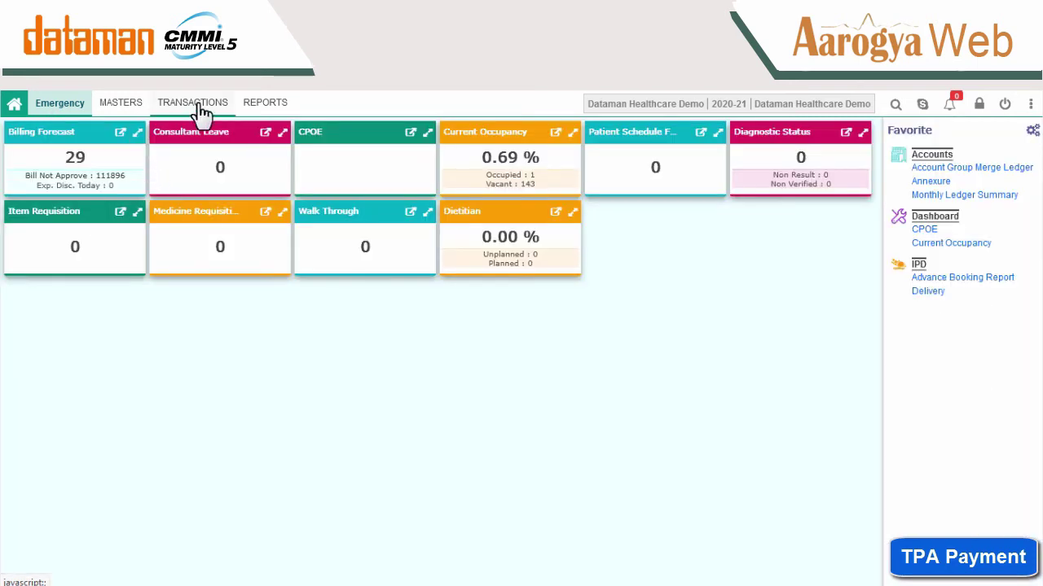
# Start a new Emergency Services entry for the patient in bed EMG-4.
pyautogui.click(198, 105)
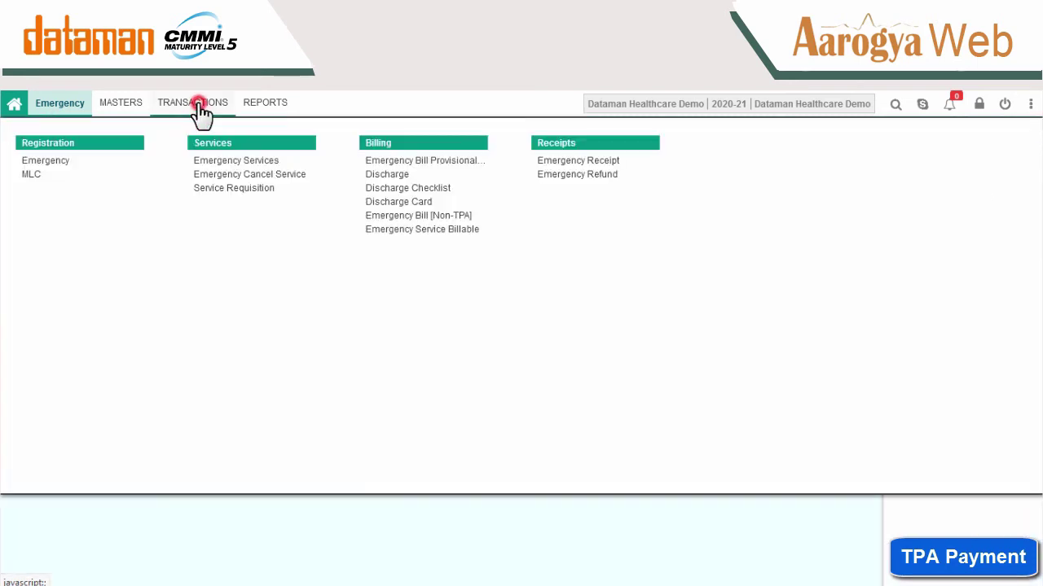
pyautogui.click(213, 162)
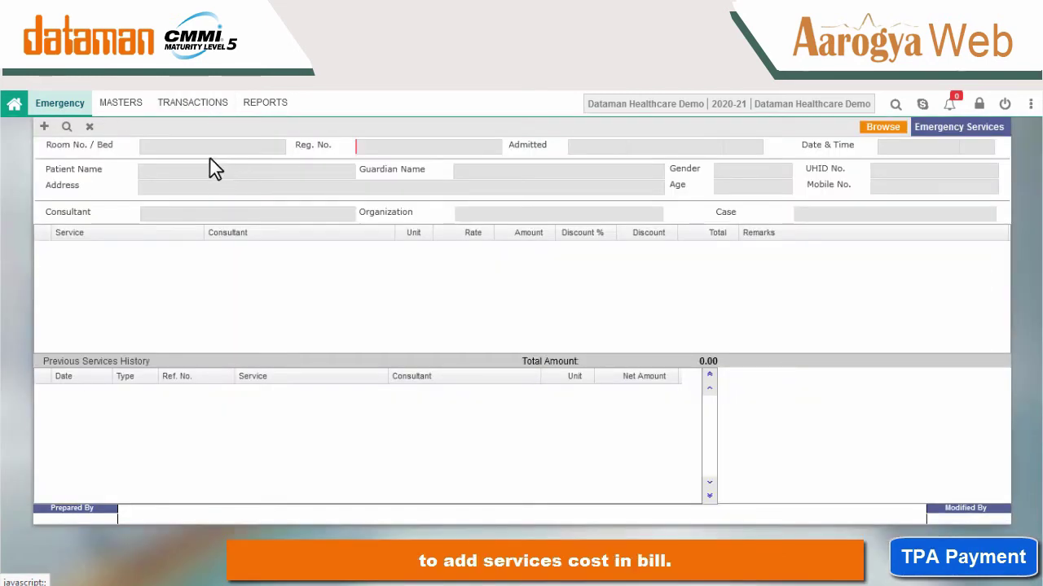
pyautogui.click(44, 127)
pyautogui.click(275, 155)
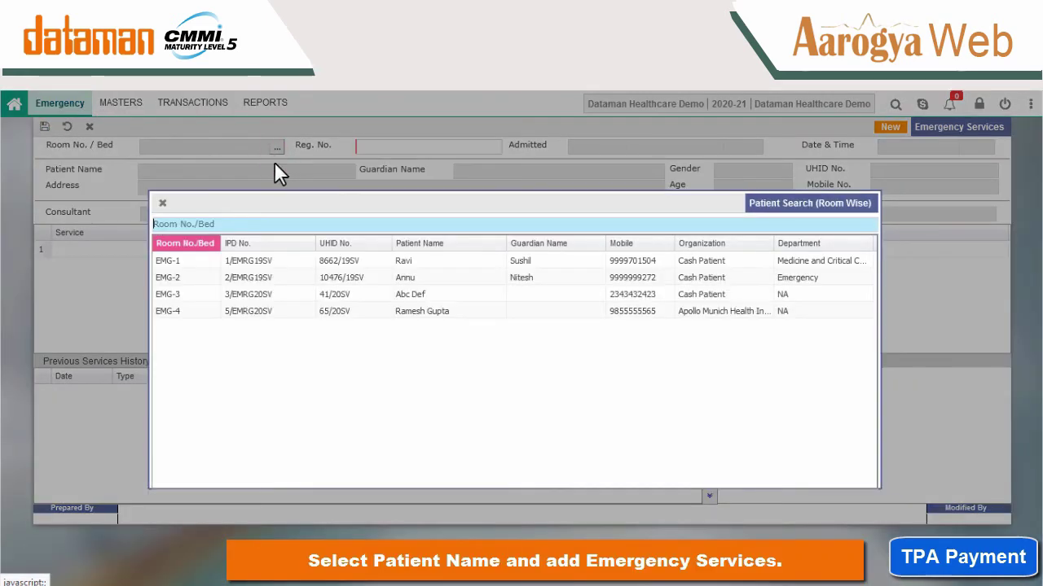
pyautogui.click(427, 313)
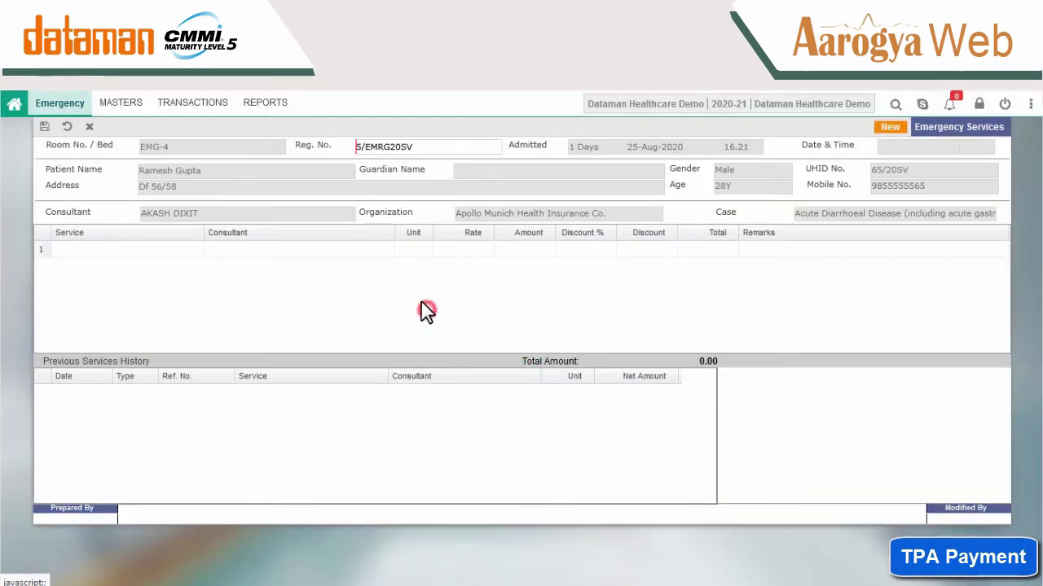
# Add Above Knee Full Plaster as the first service at its default rate.
pyautogui.click(154, 249)
pyautogui.click(388, 308)
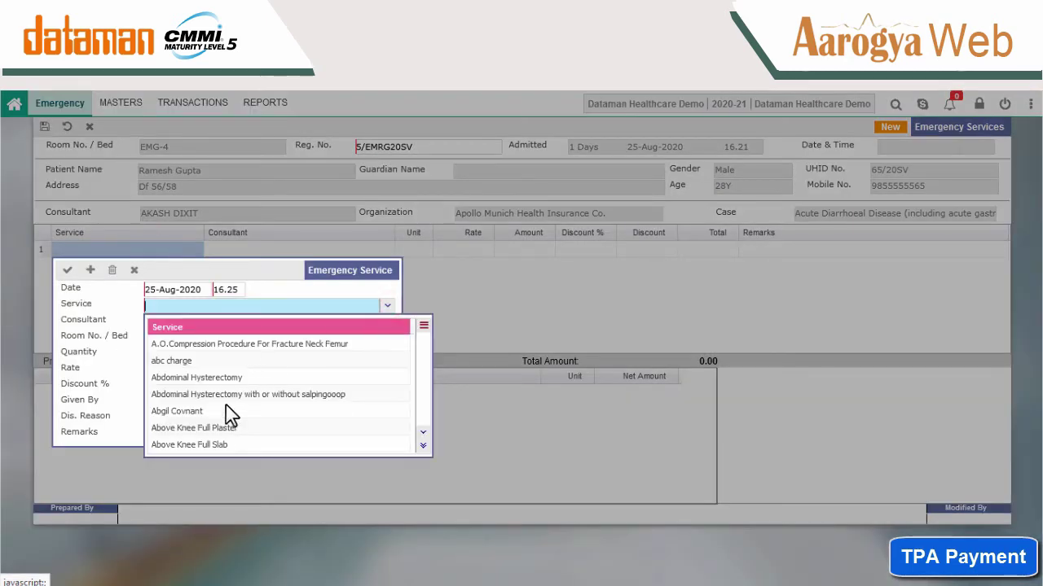
pyautogui.click(215, 430)
pyautogui.click(215, 367)
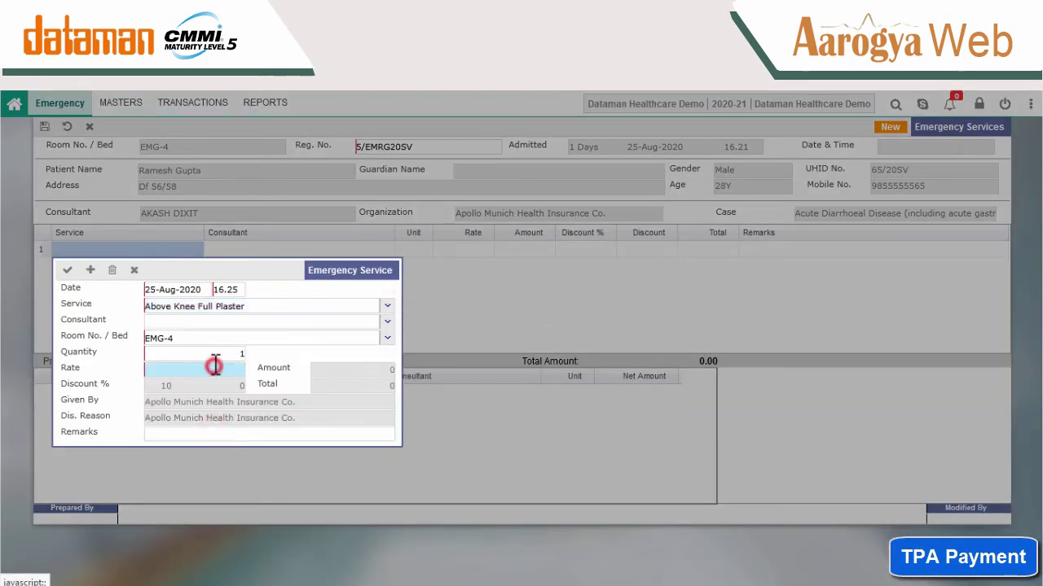
pyautogui.click(67, 270)
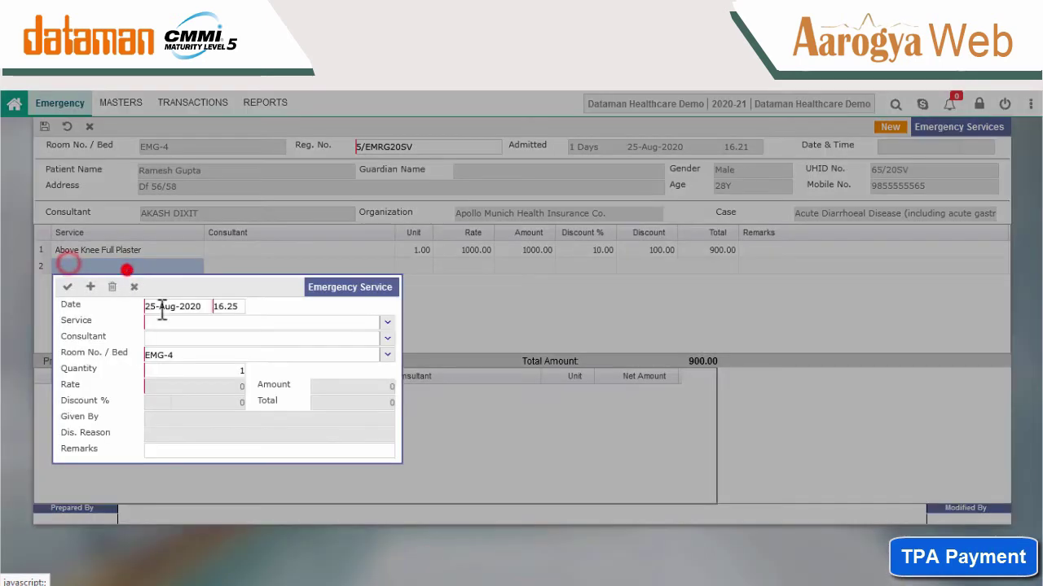
# Add Above Knee Full Slab at rate 300 and save the services entry.
pyautogui.click(387, 322)
pyautogui.click(236, 461)
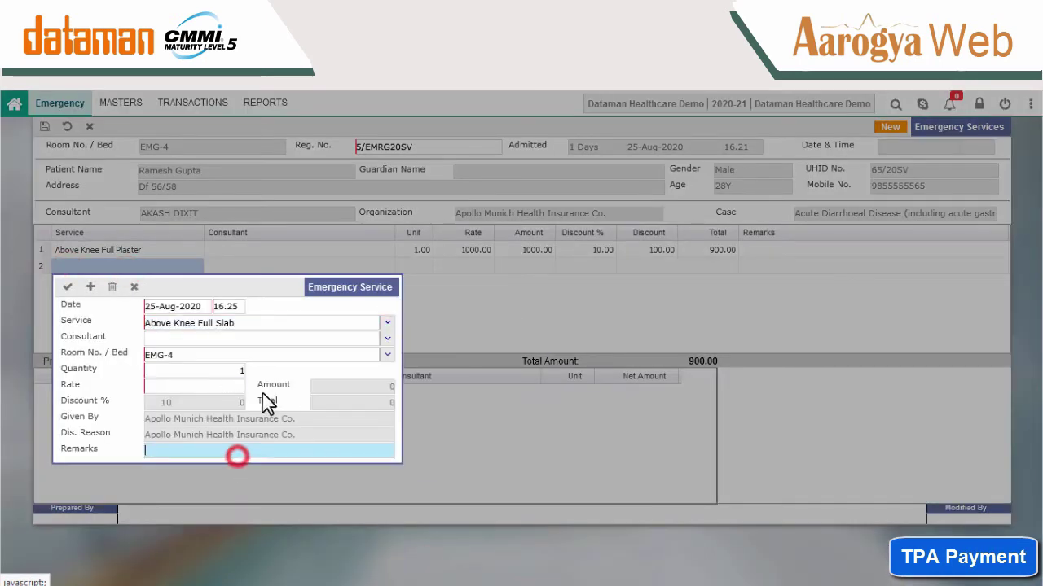
pyautogui.click(234, 386)
pyautogui.write('300')
pyautogui.click(68, 287)
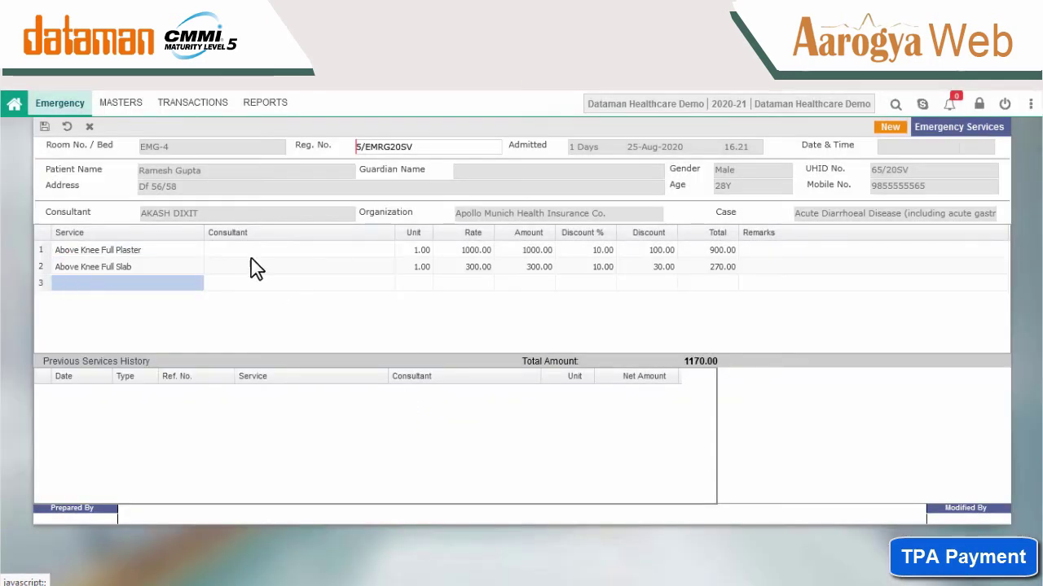
pyautogui.click(45, 127)
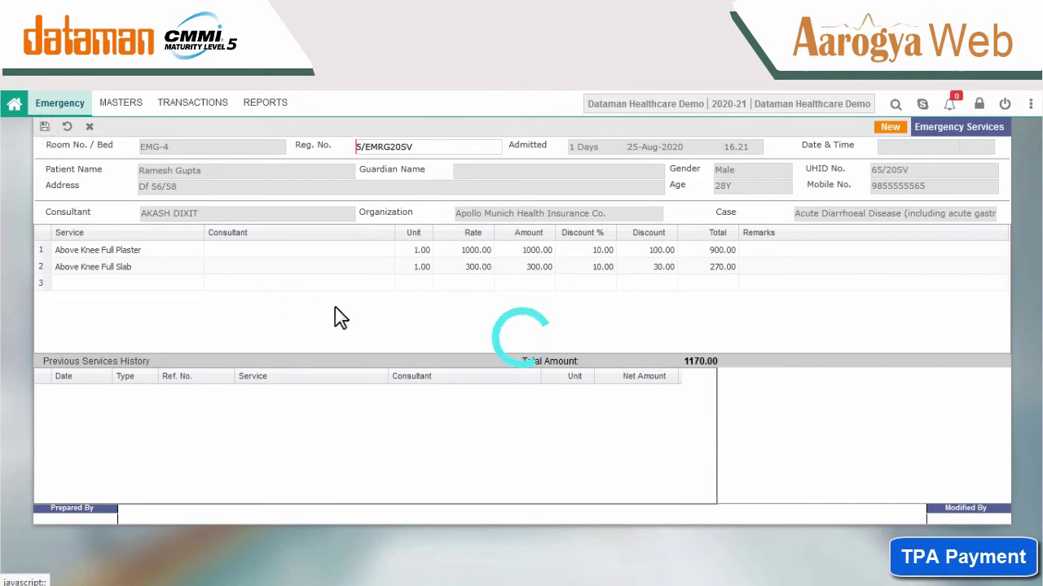
# Discharge the EMG-4 patient with status Improved and save the discharge.
pyautogui.click(67, 127)
pyautogui.click(483, 360)
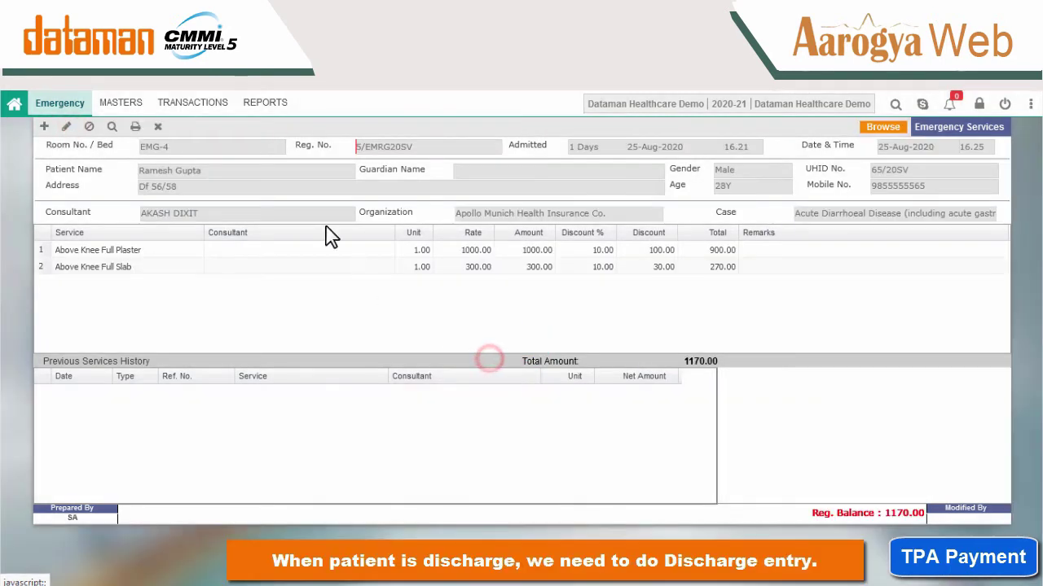
pyautogui.click(200, 103)
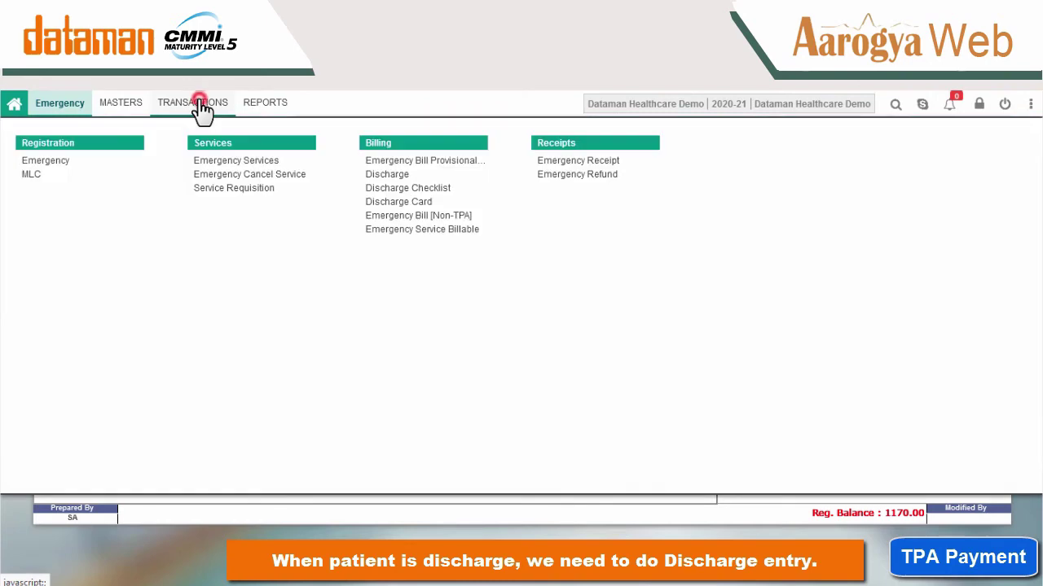
pyautogui.click(385, 176)
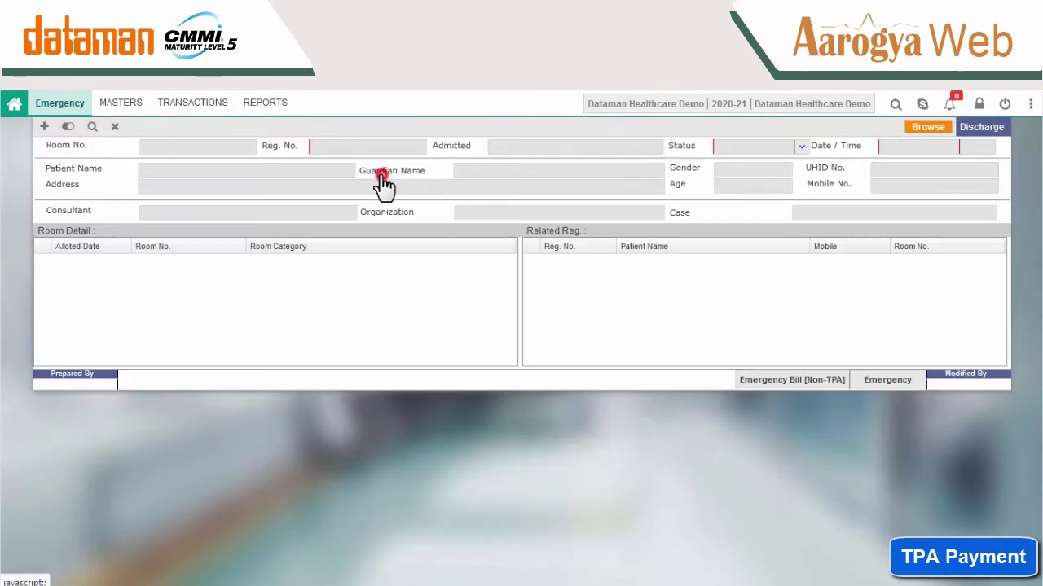
pyautogui.click(45, 127)
pyautogui.click(247, 147)
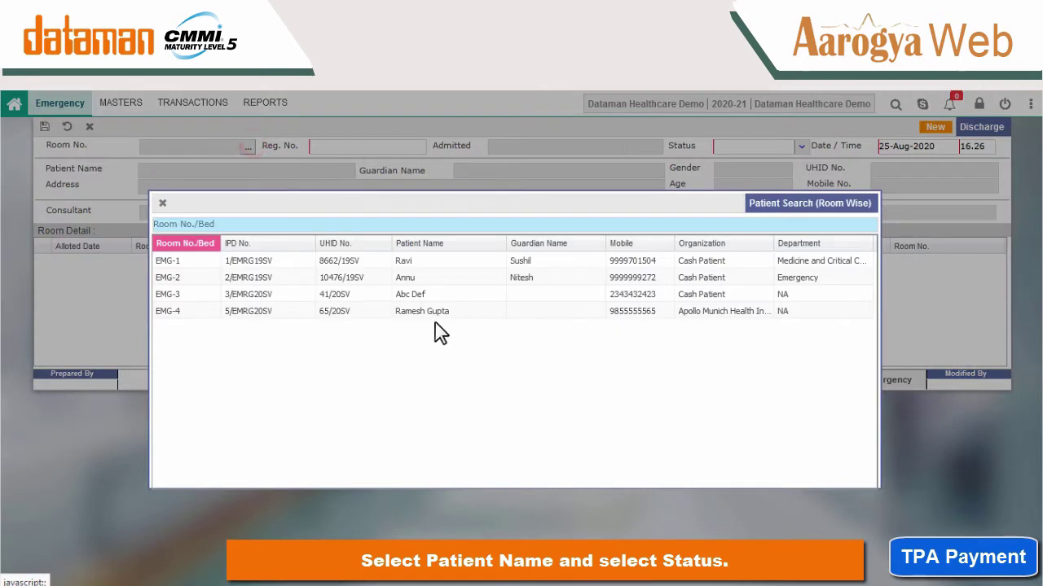
pyautogui.doubleClick(423, 309)
pyautogui.click(794, 147)
pyautogui.click(757, 185)
pyautogui.click(44, 126)
# In the EMG-4 Discharge Checklist, approve EXTRA SERVICES, Lab Bills and Pharmacy Bill.
pyautogui.click(90, 127)
pyautogui.click(491, 360)
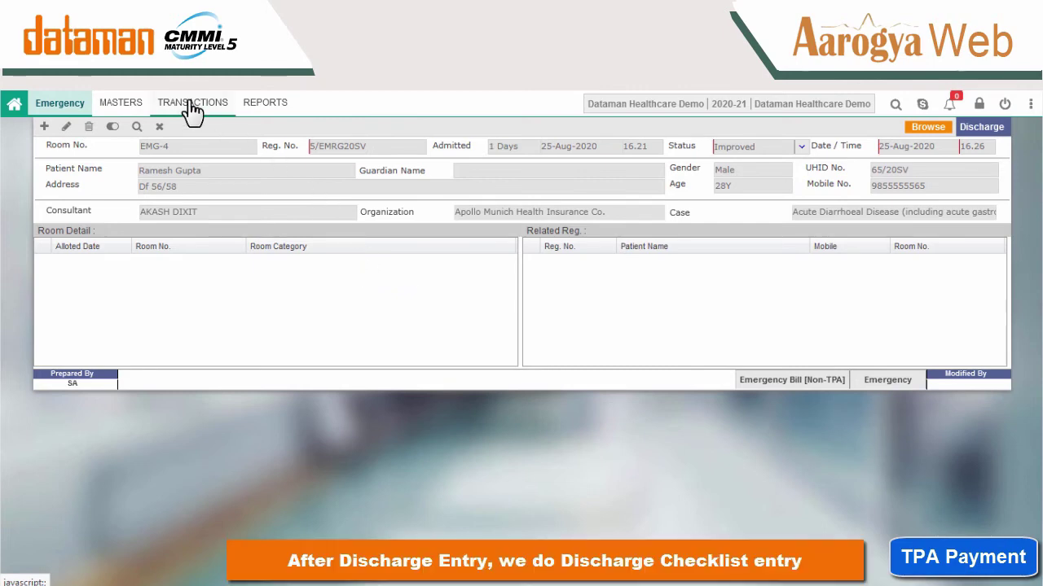
pyautogui.click(191, 106)
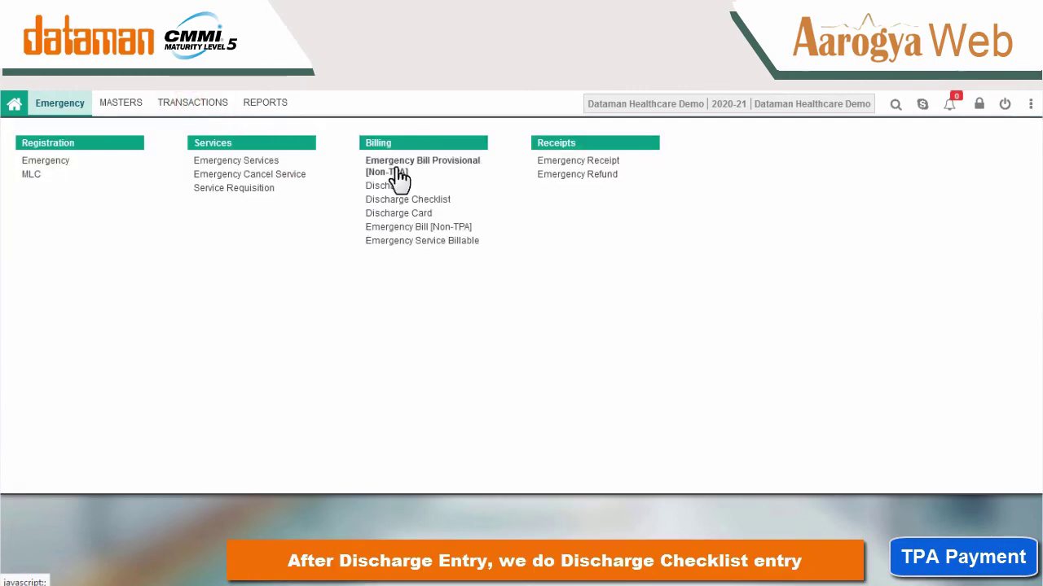
pyautogui.click(414, 199)
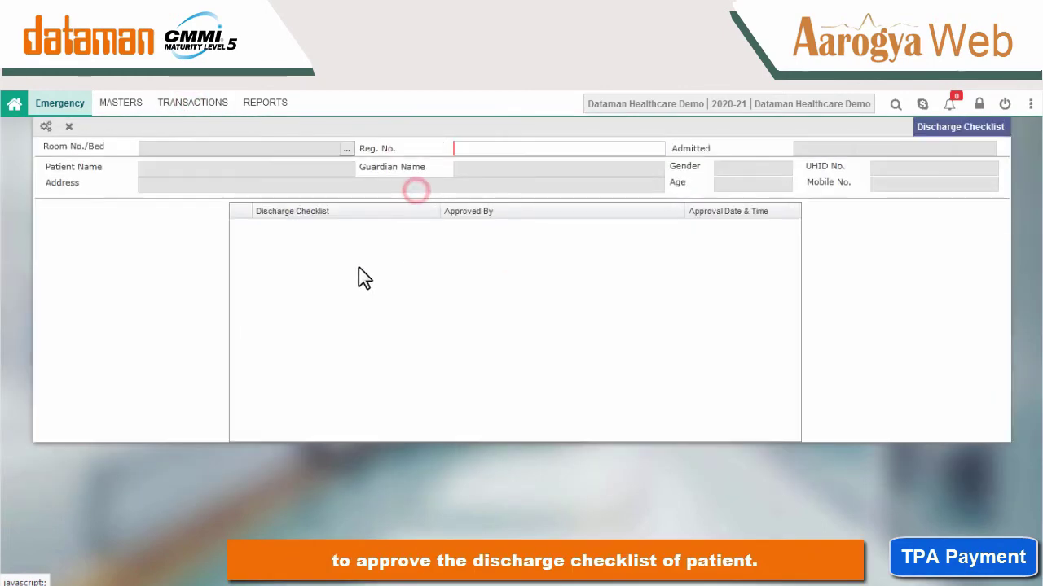
pyautogui.click(346, 150)
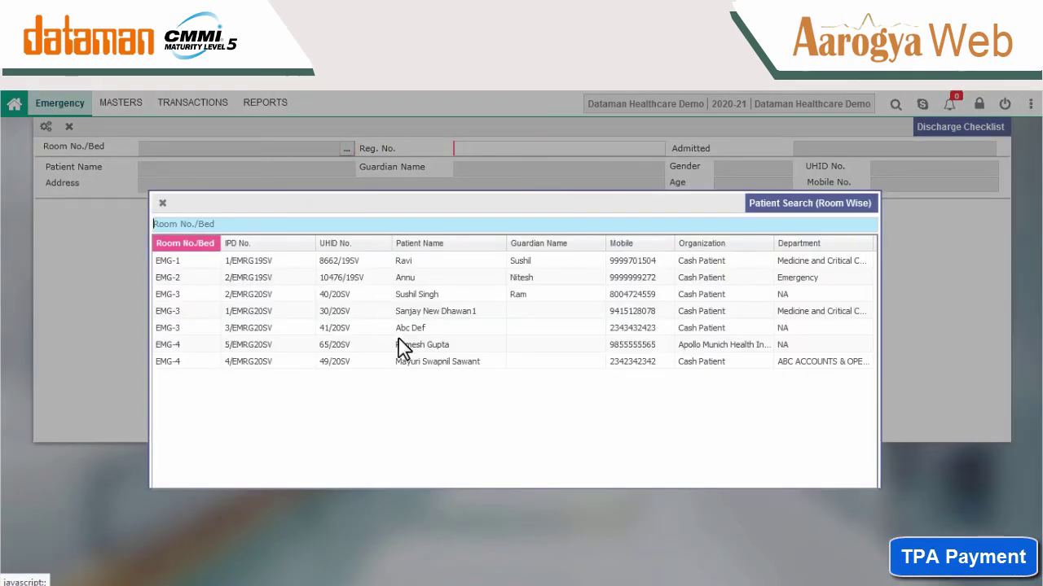
pyautogui.click(405, 349)
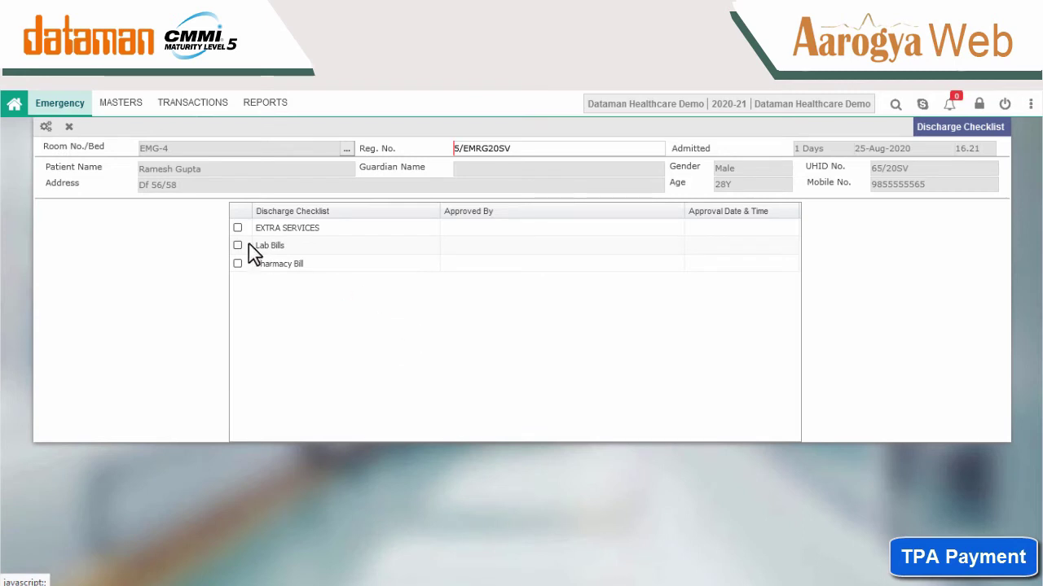
pyautogui.click(237, 228)
pyautogui.click(237, 245)
pyautogui.click(237, 263)
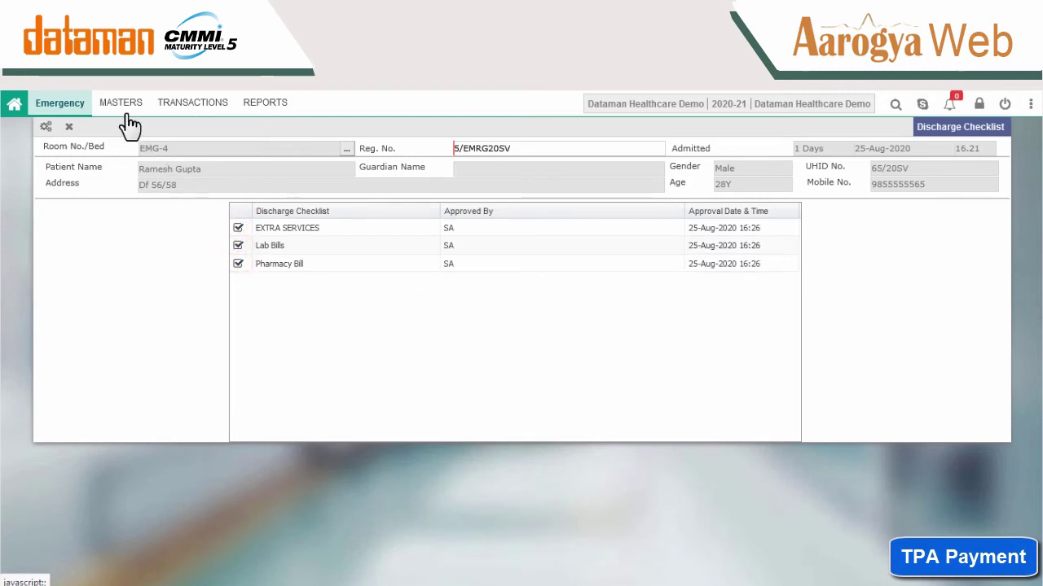
pyautogui.click(82, 101)
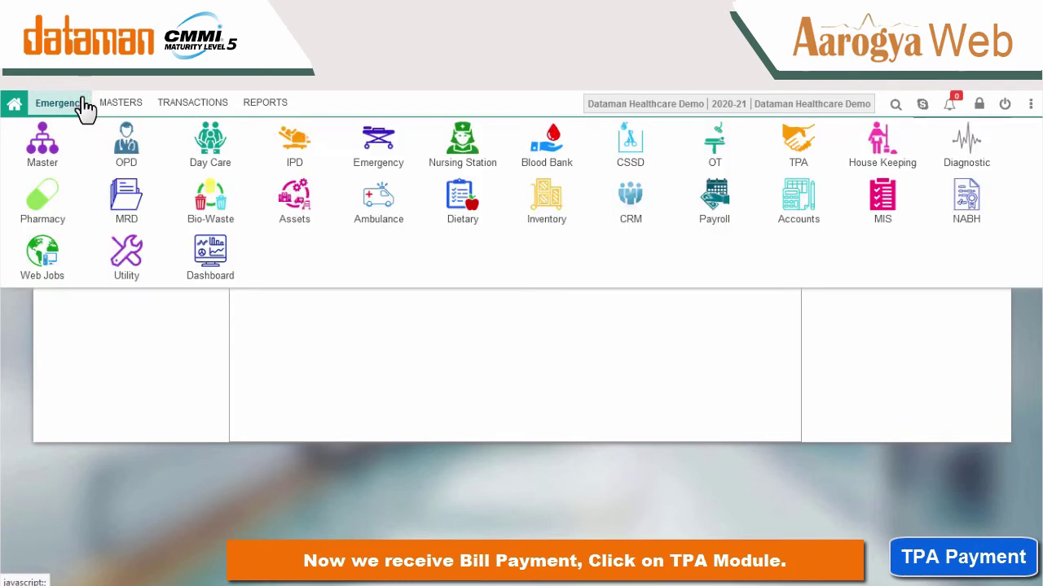
# In the TPA module, start an Emergency Bill [TPA] for EMG-4 and bring up its Organization Approval.
pyautogui.click(791, 145)
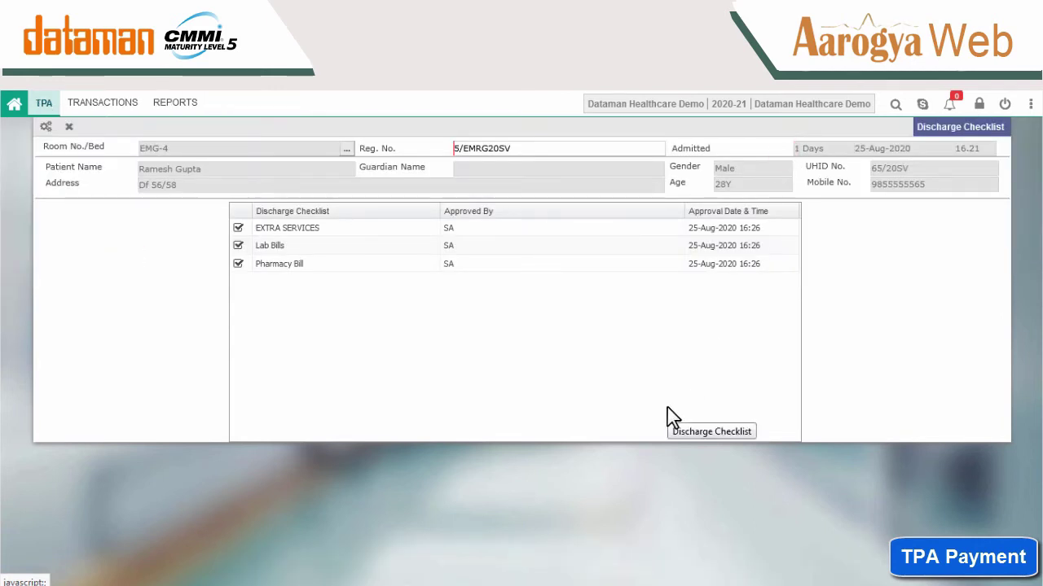
pyautogui.click(122, 109)
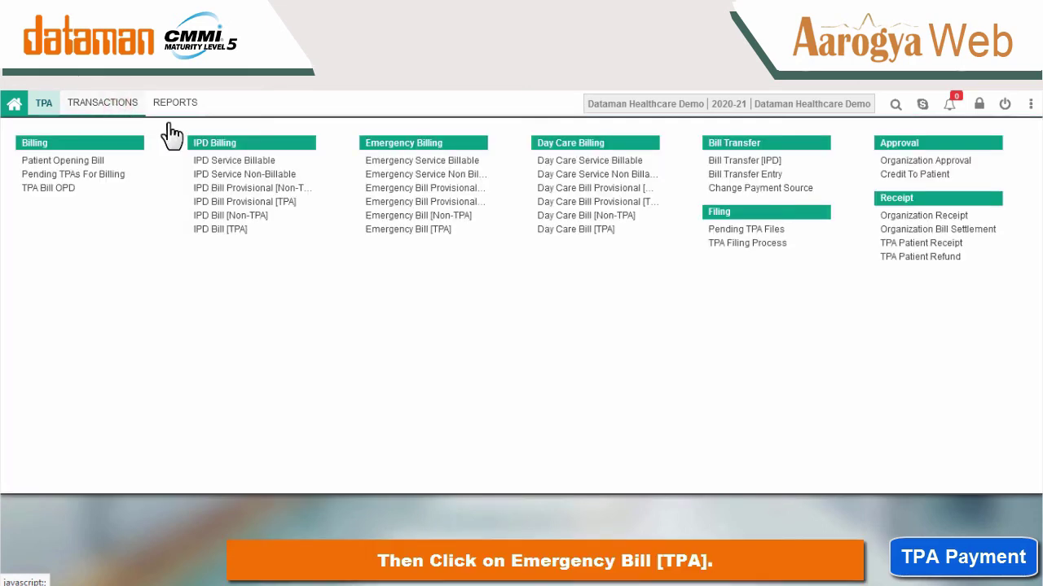
pyautogui.click(420, 231)
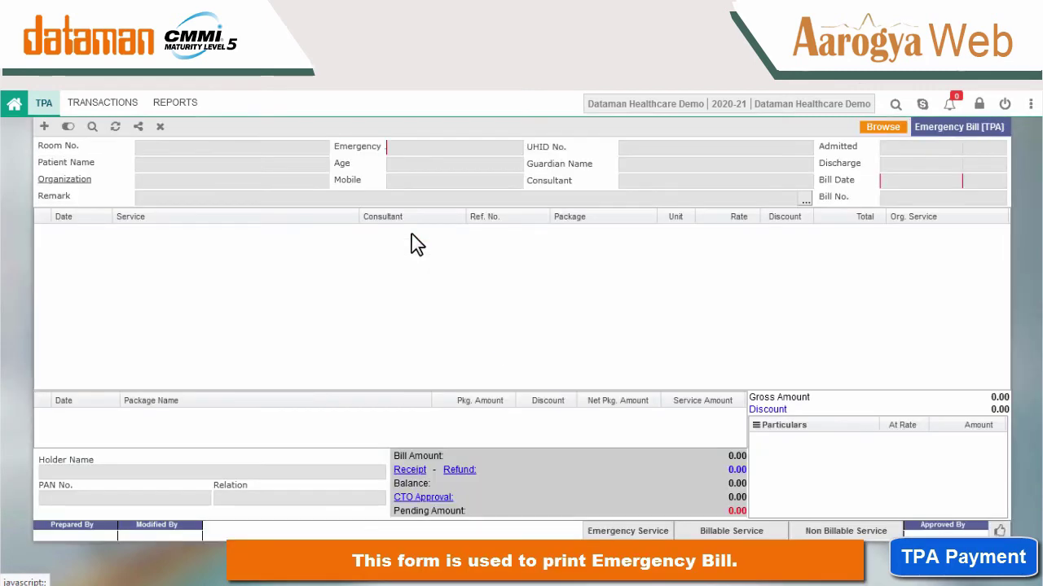
pyautogui.click(44, 126)
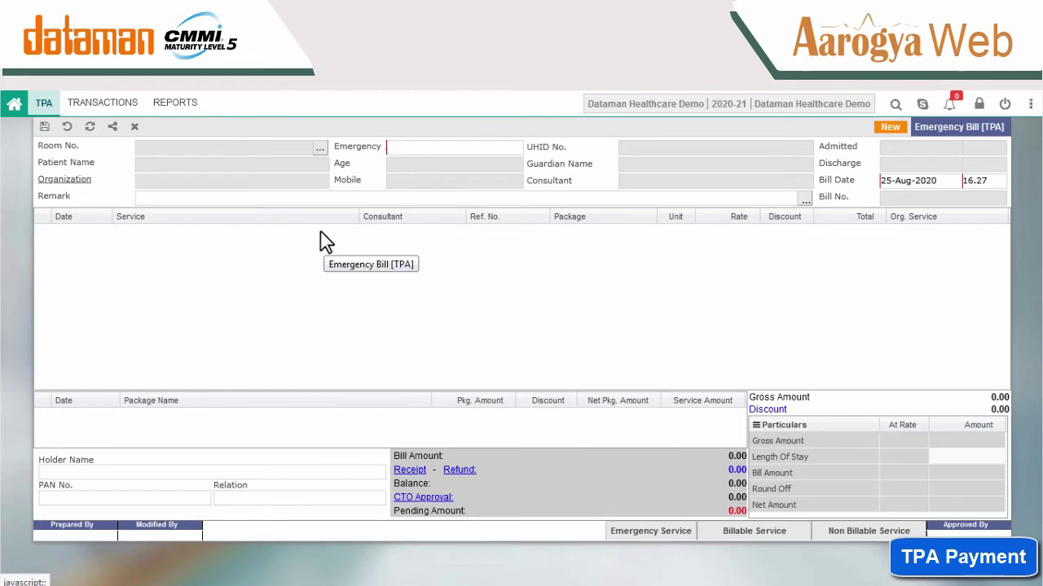
pyautogui.click(320, 149)
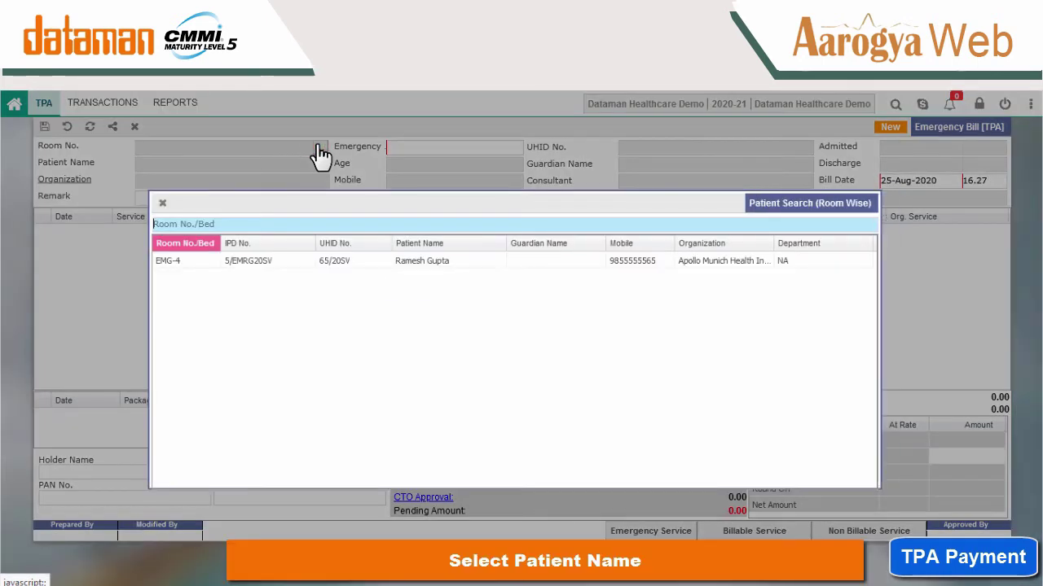
pyautogui.click(422, 261)
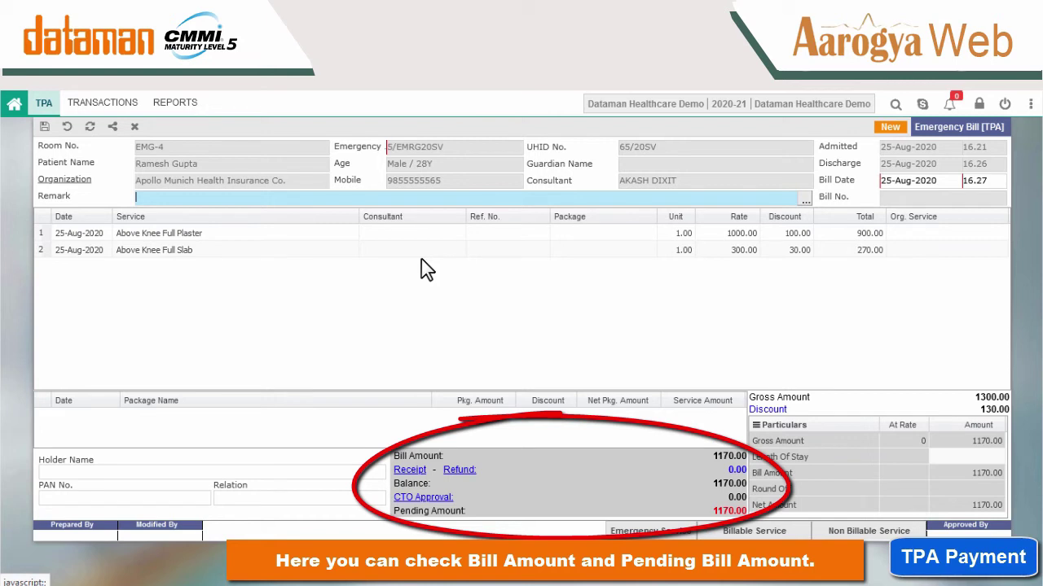
pyautogui.click(358, 533)
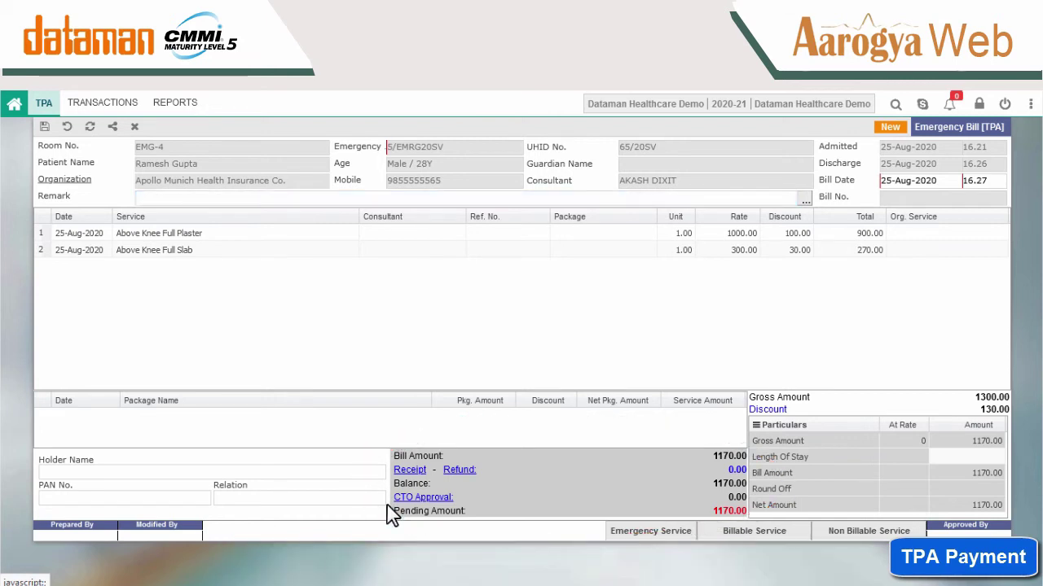
pyautogui.click(414, 497)
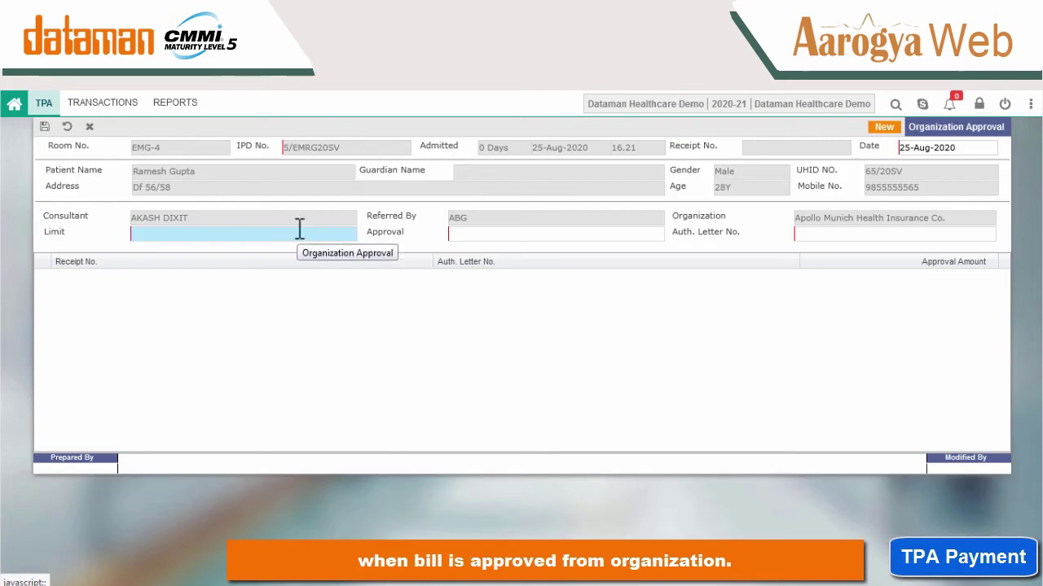
# Enter limit 500000, approval 1000 and the authorization letter number, then save the approval.
pyautogui.click(300, 231)
pyautogui.write('500000')
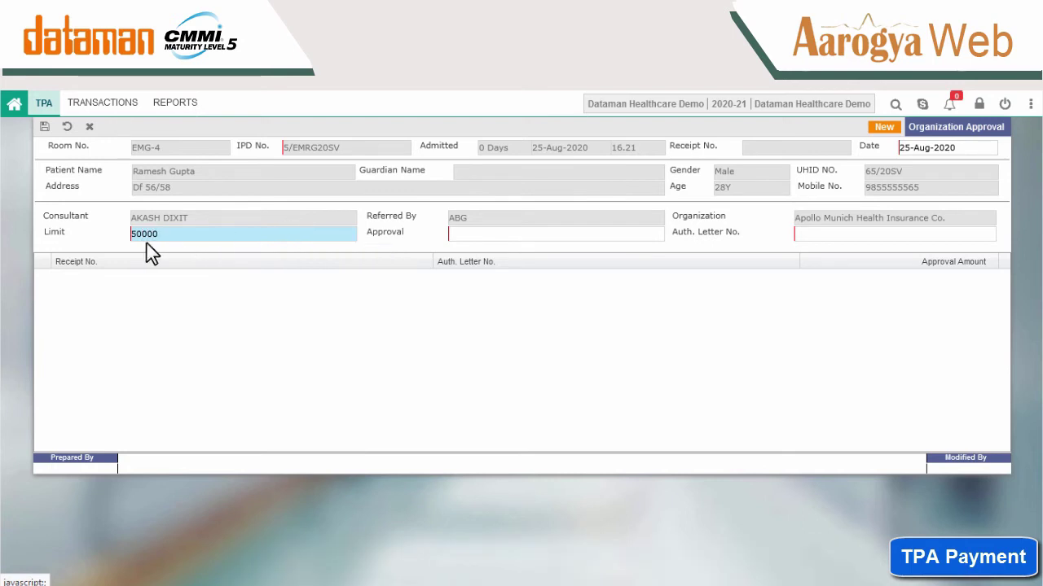
pyautogui.click(477, 234)
pyautogui.write('1000')
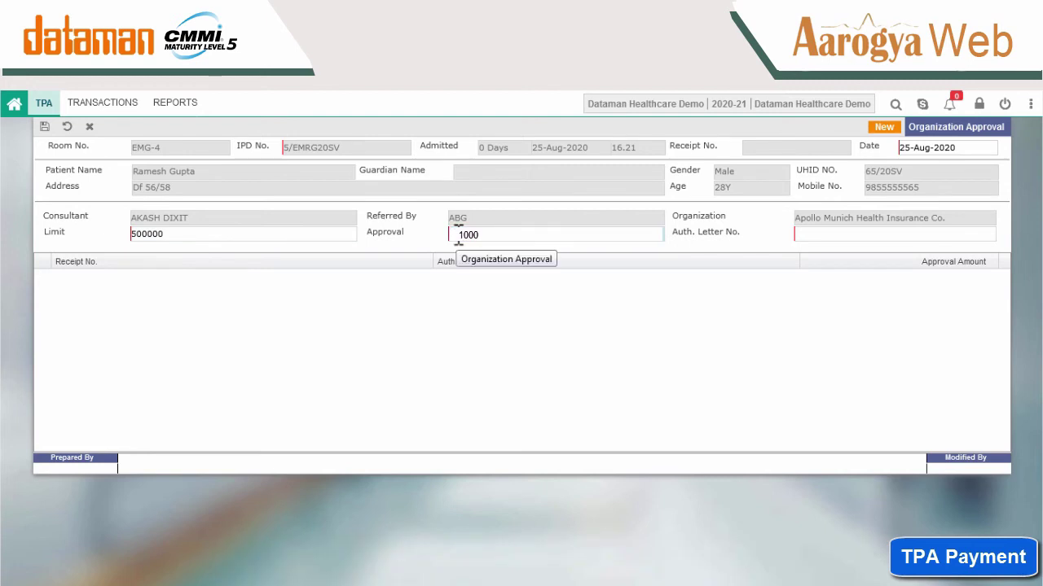
pyautogui.click(821, 234)
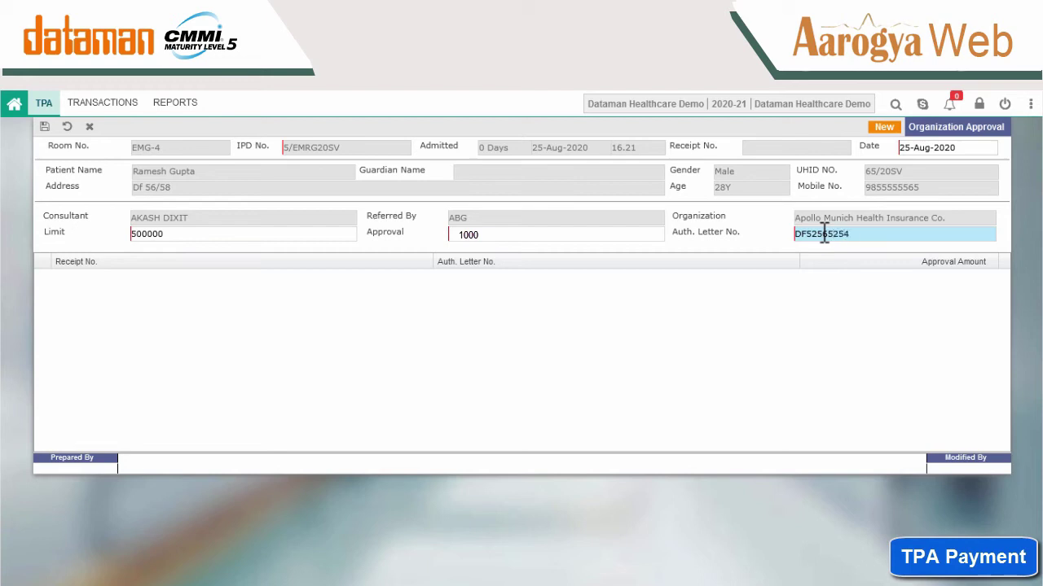
pyautogui.click(712, 319)
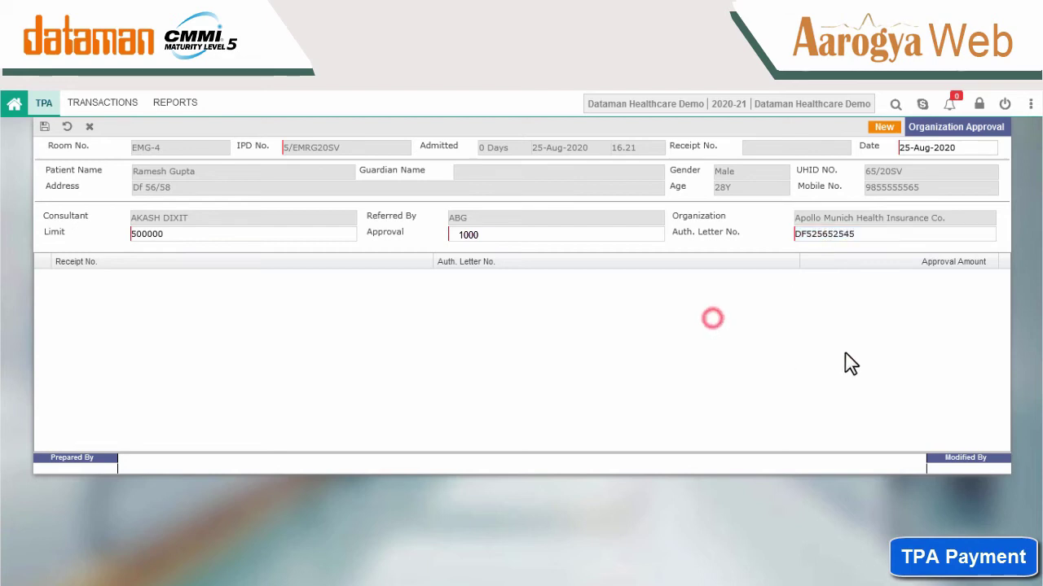
pyautogui.click(44, 127)
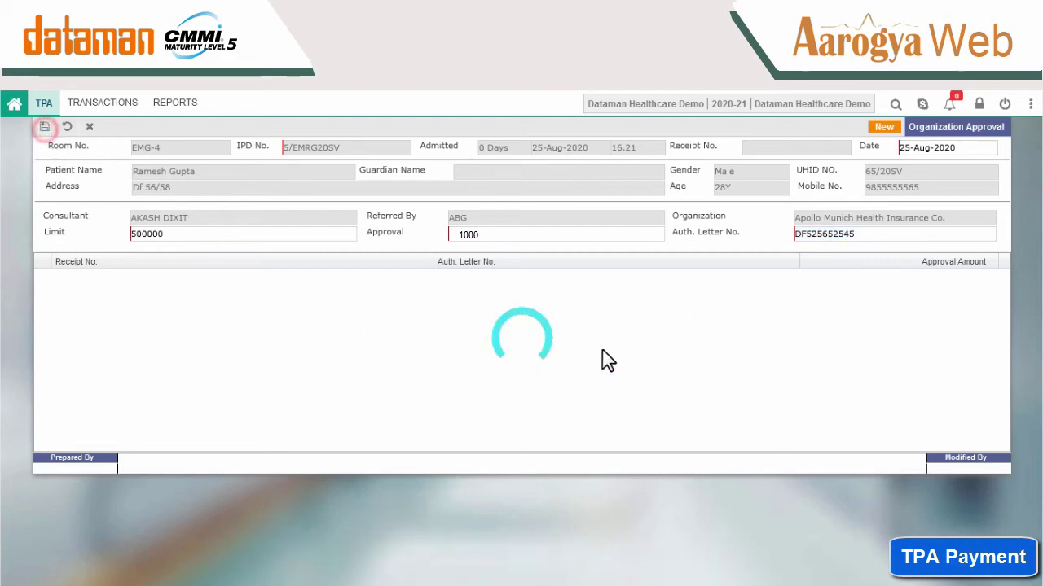
# View the saved approval 16/OLAPR20SV and close it, returning to the TPA bill.
pyautogui.click(66, 128)
pyautogui.click(500, 365)
pyautogui.click(184, 127)
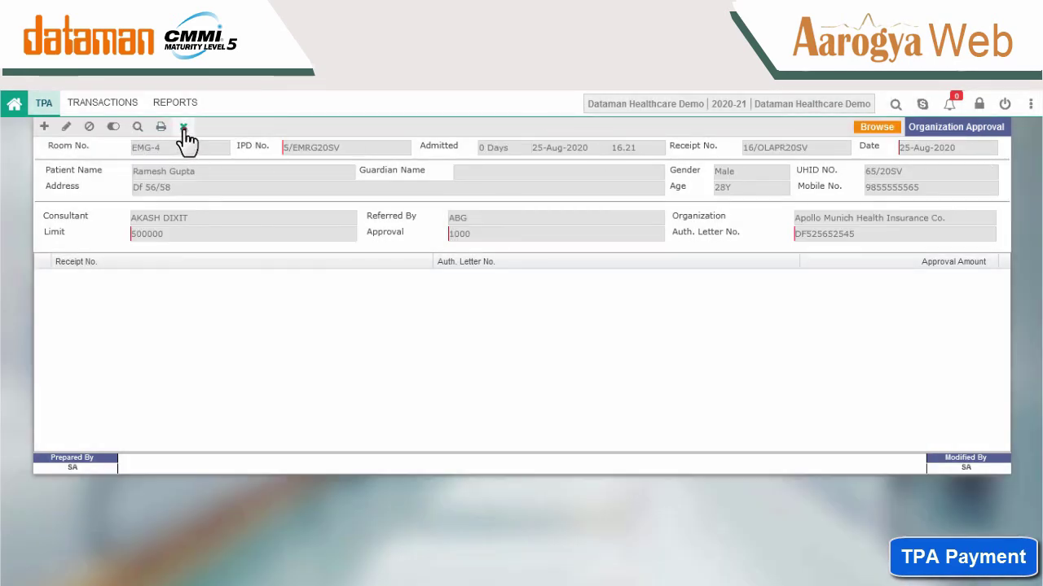
pyautogui.click(485, 361)
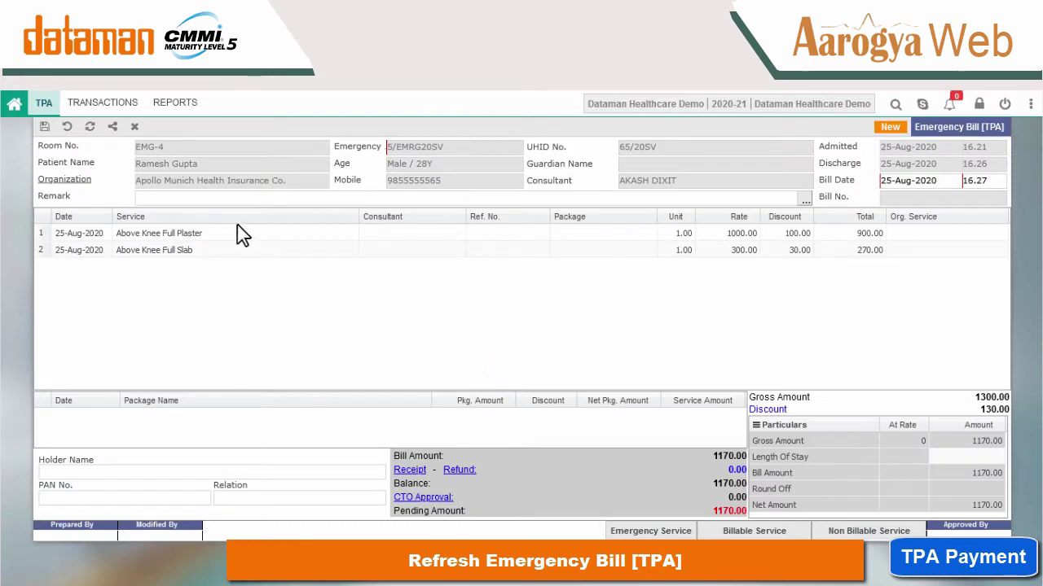
# Refresh the emergency bill and save a new emergency receipt for the remaining 170.
pyautogui.click(90, 126)
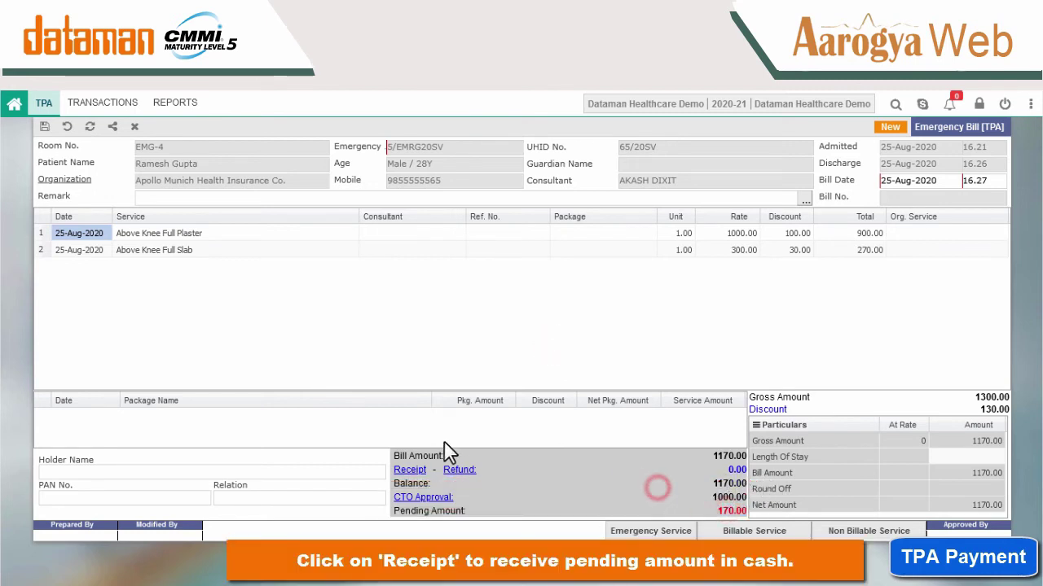
pyautogui.click(409, 471)
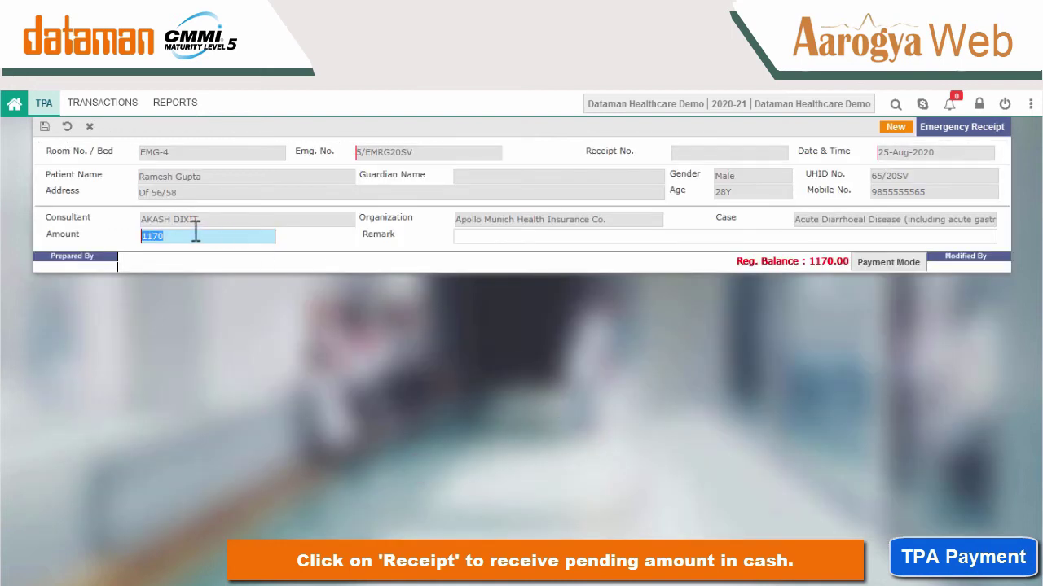
pyautogui.write('1')
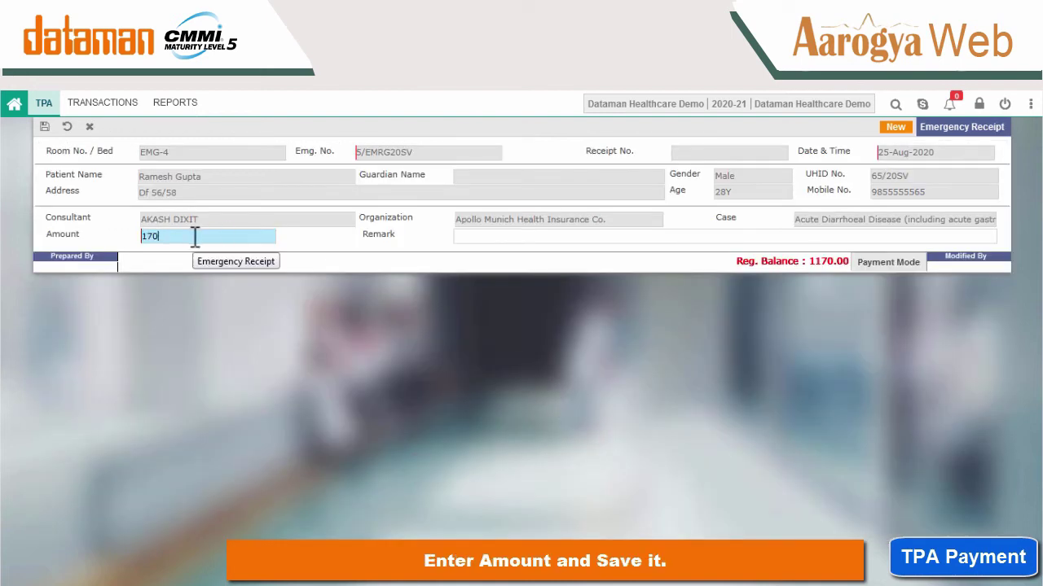
pyautogui.click(45, 128)
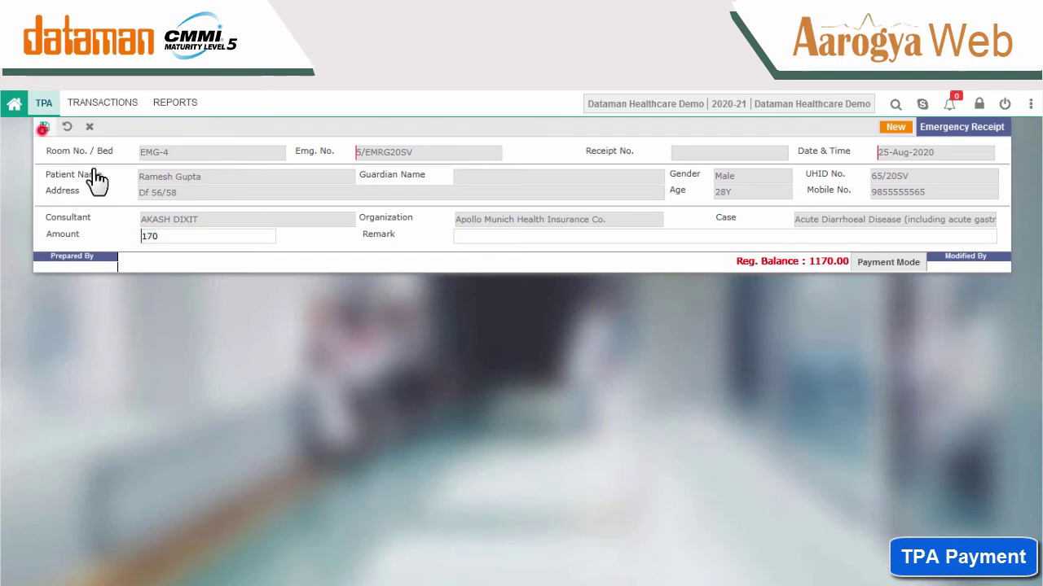
# Pay the 170 receipt in Cash, confirm it, and decline printing.
pyautogui.click(295, 329)
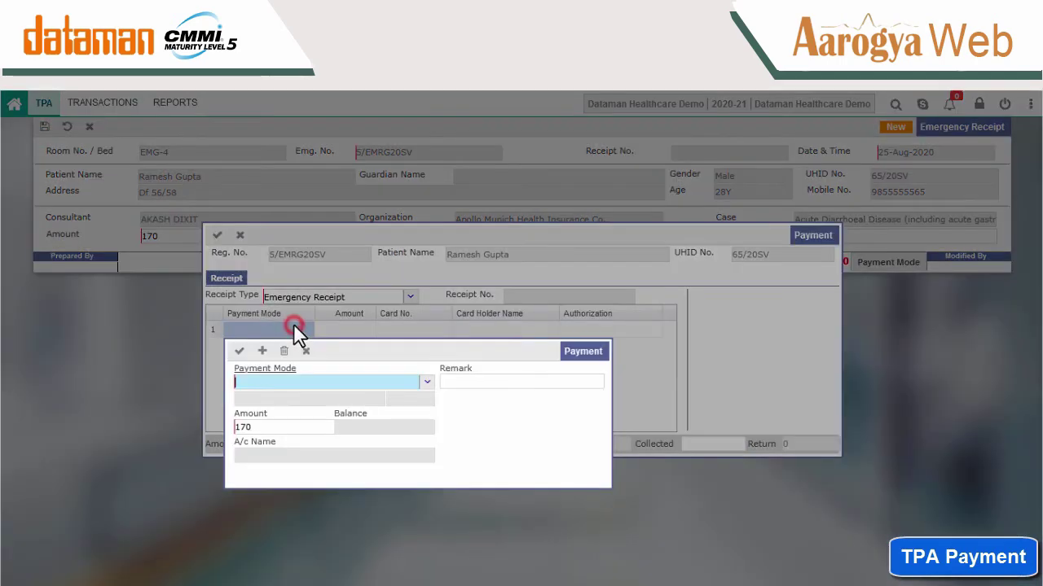
pyautogui.click(426, 382)
pyautogui.click(335, 420)
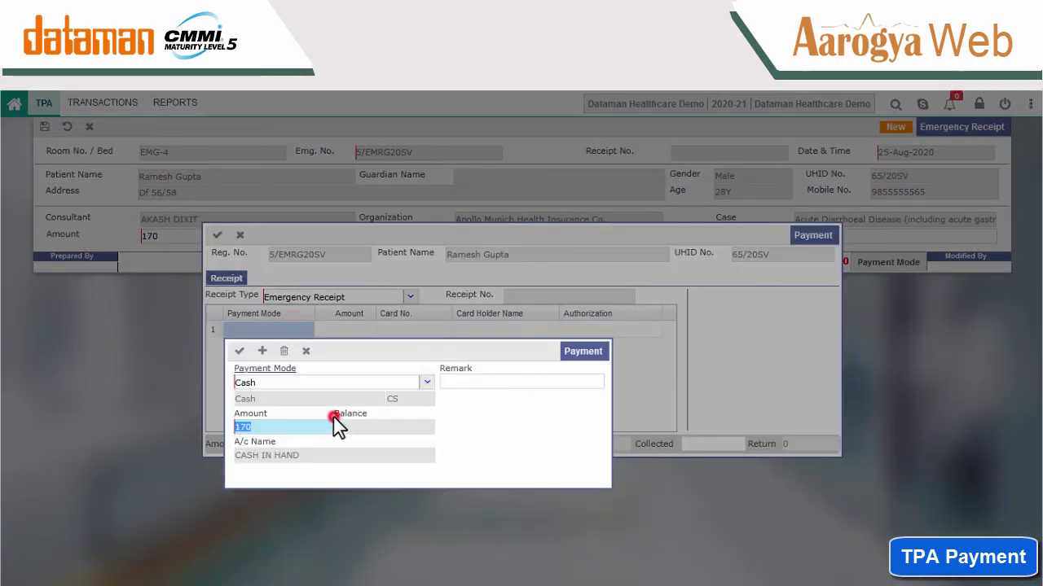
pyautogui.click(239, 351)
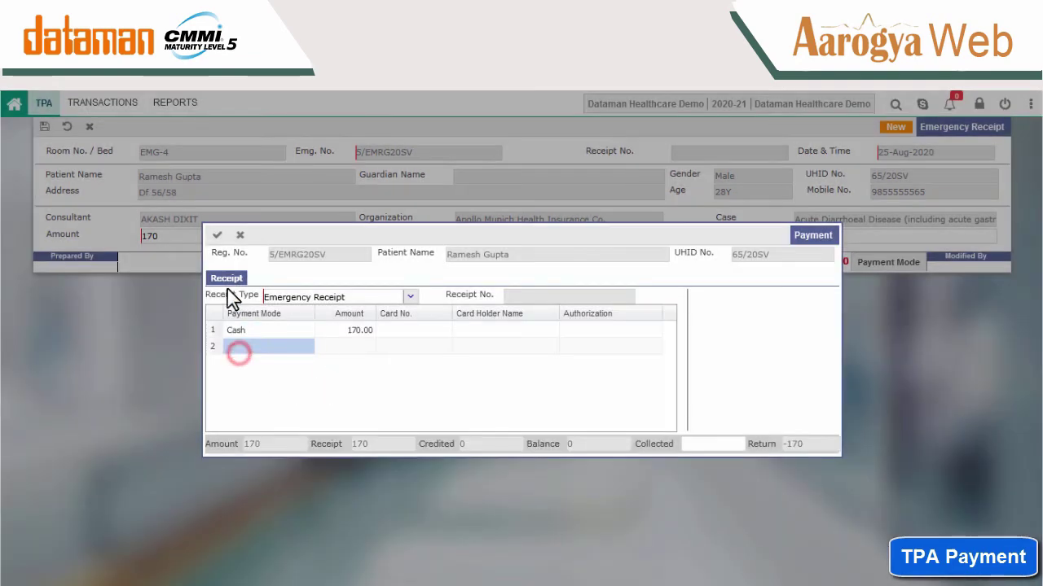
pyautogui.click(217, 235)
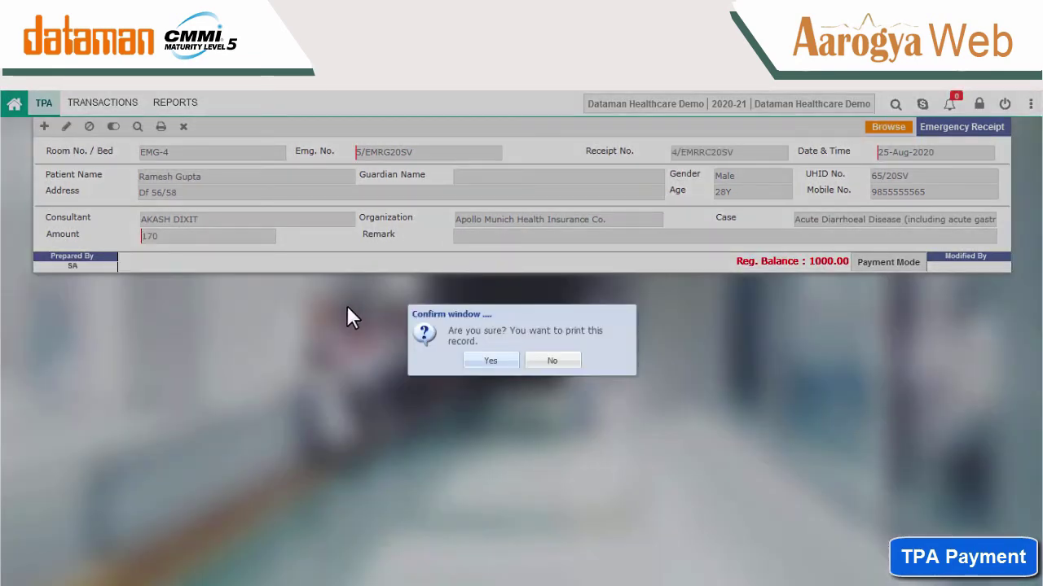
pyautogui.click(551, 361)
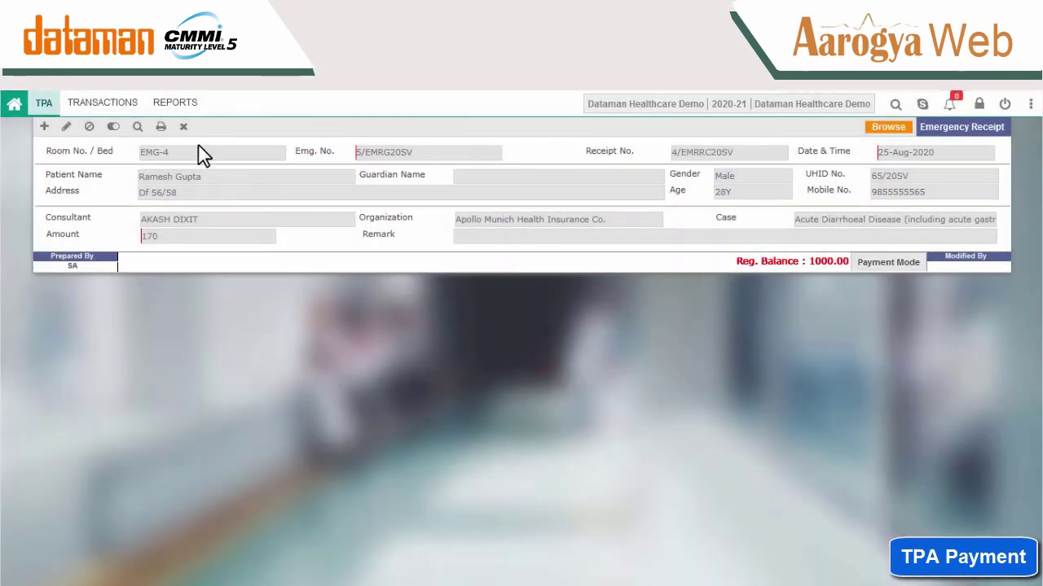
# Close the receipt, refresh and save emergency bill 1/EMRBL20SV with nothing pending, skipping printing.
pyautogui.click(183, 126)
pyautogui.click(470, 361)
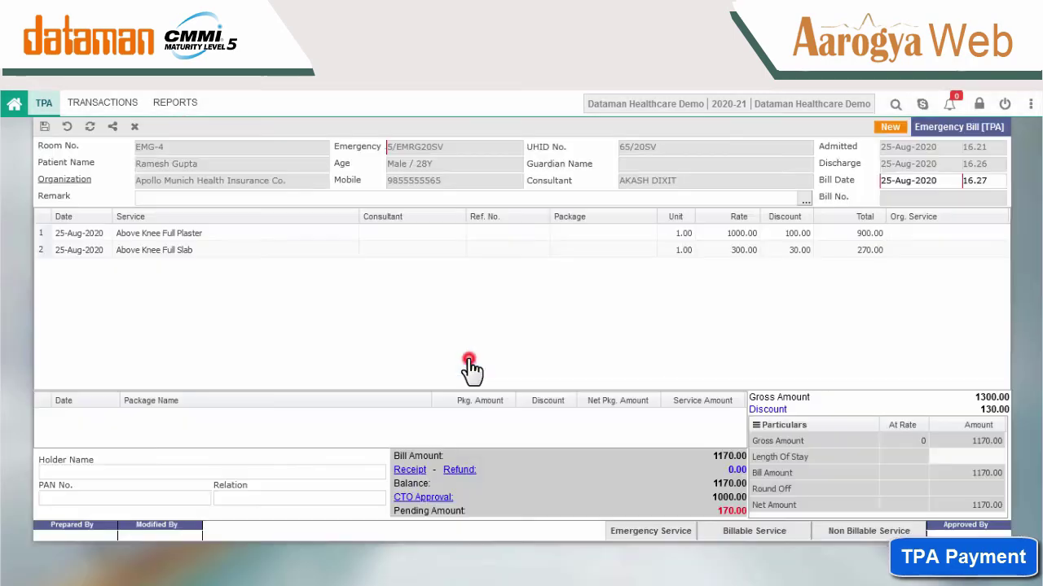
pyautogui.click(92, 128)
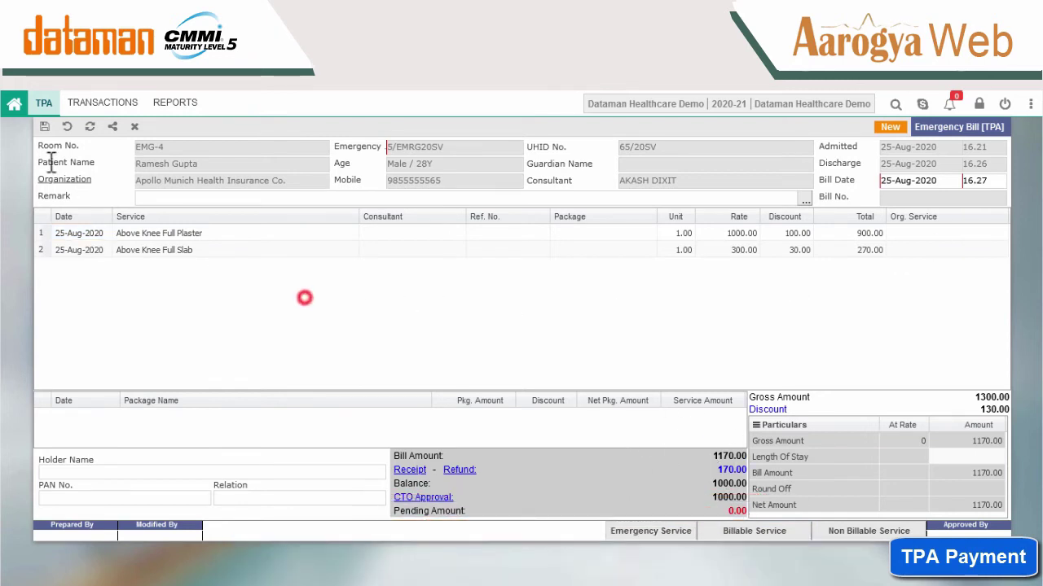
pyautogui.click(45, 127)
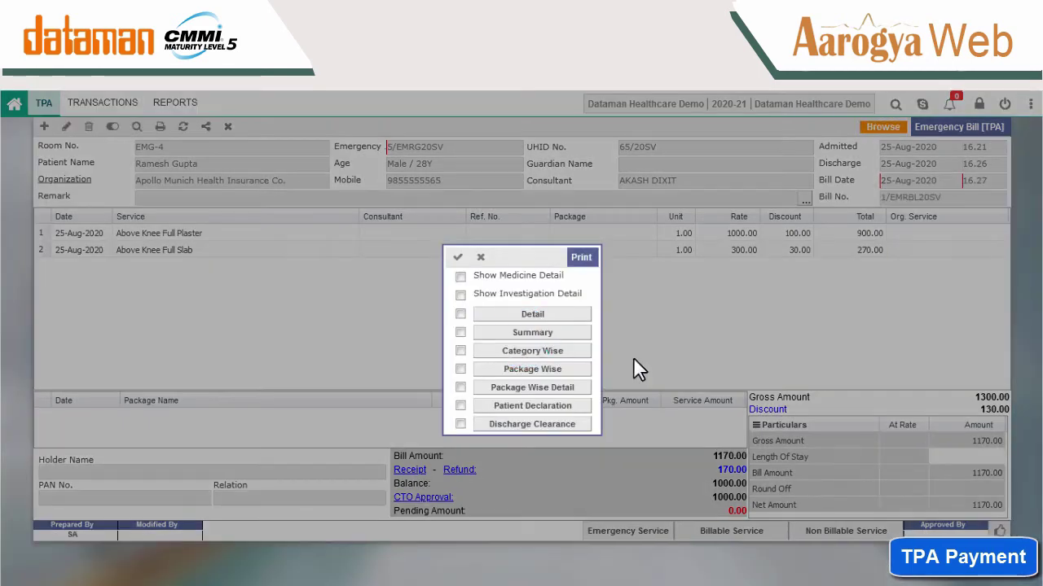
pyautogui.click(481, 259)
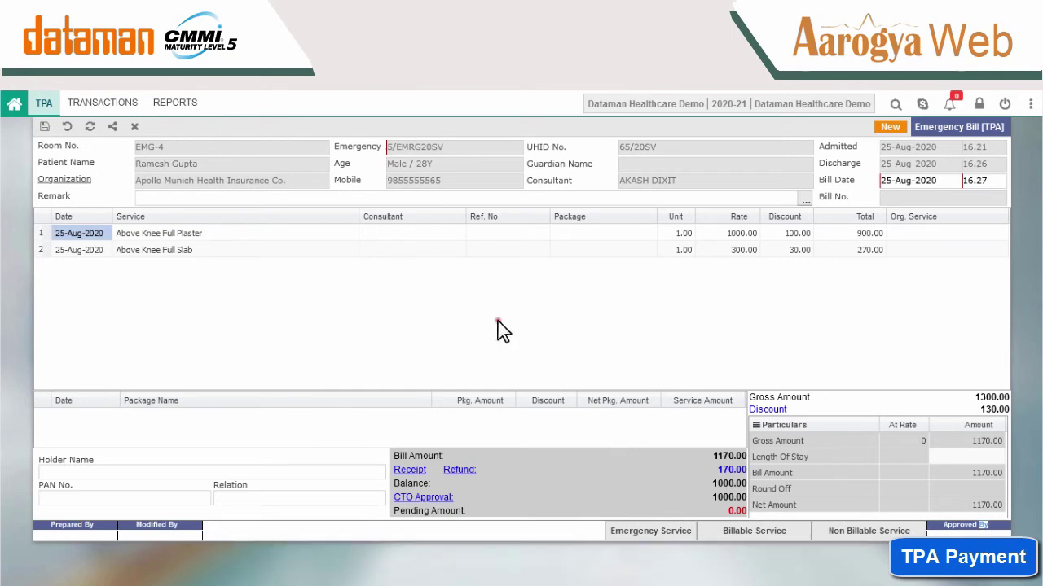
pyautogui.doubleClick(498, 321)
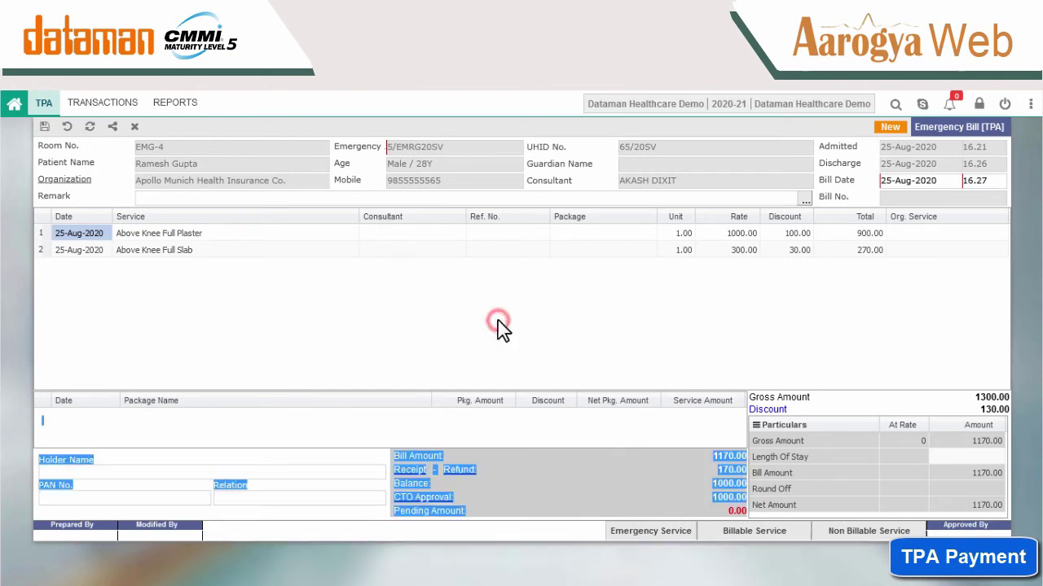
pyautogui.click(110, 110)
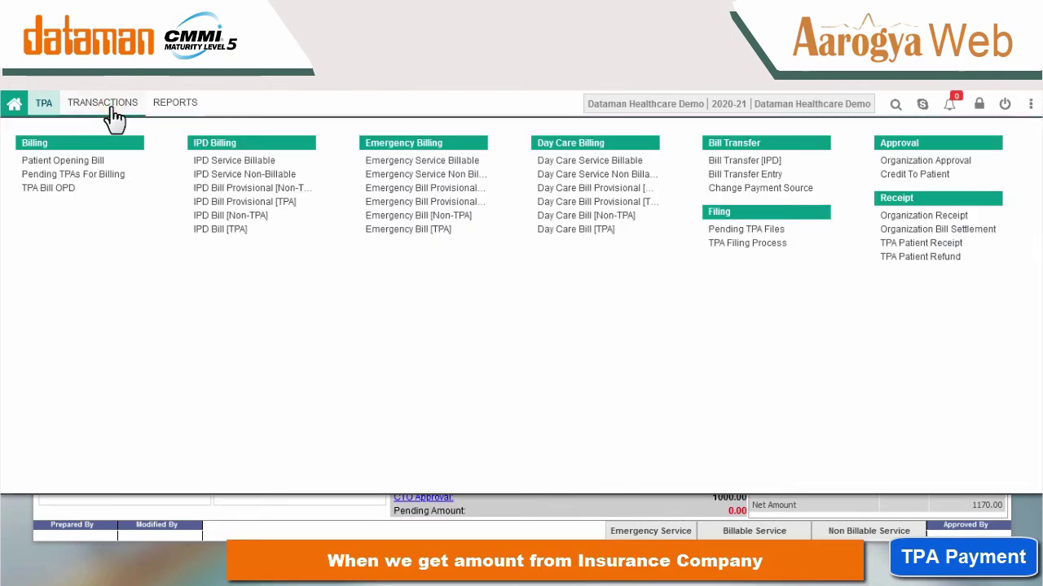
# Start an organization receipt from Apollo Munich Health Insurance Co. with TDS account 1st FLOOR NEW.
pyautogui.click(899, 220)
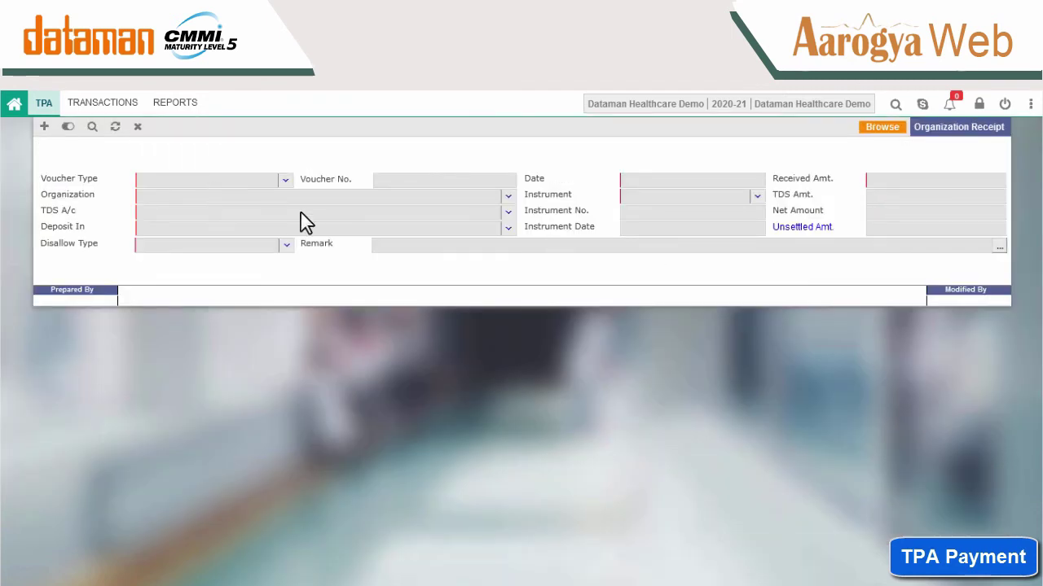
pyautogui.click(45, 128)
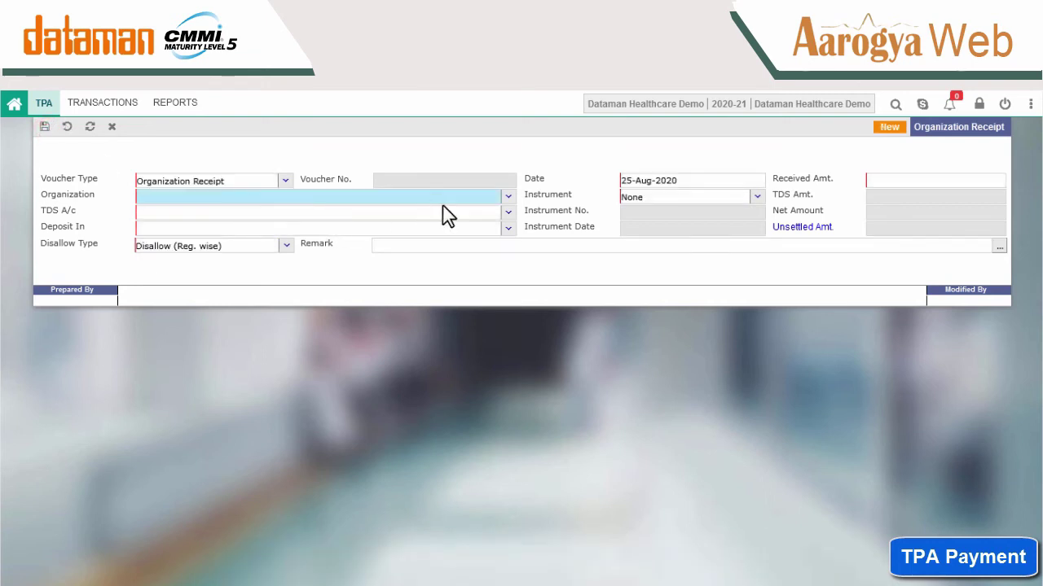
pyautogui.click(504, 202)
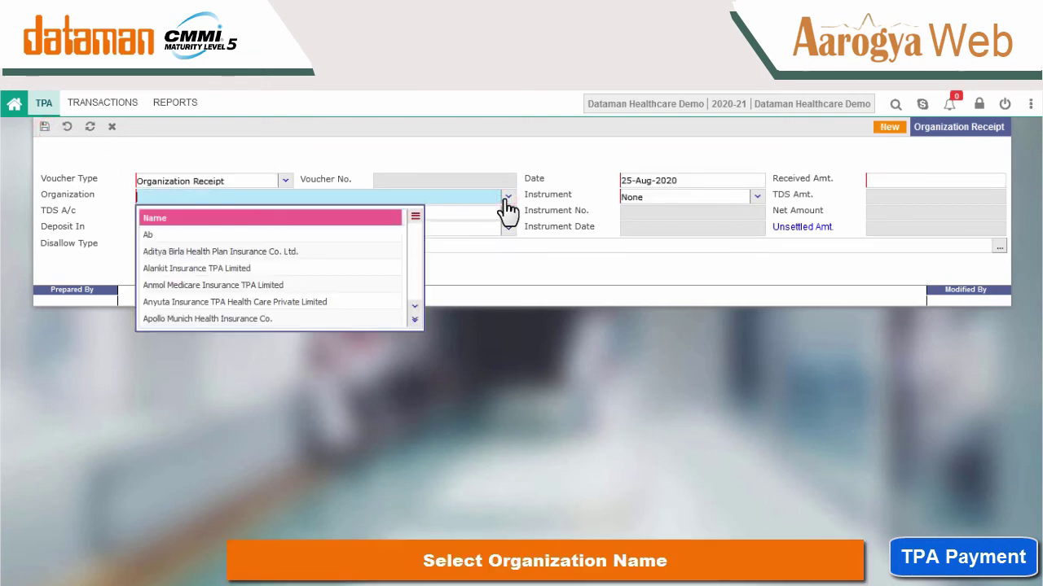
pyautogui.click(291, 318)
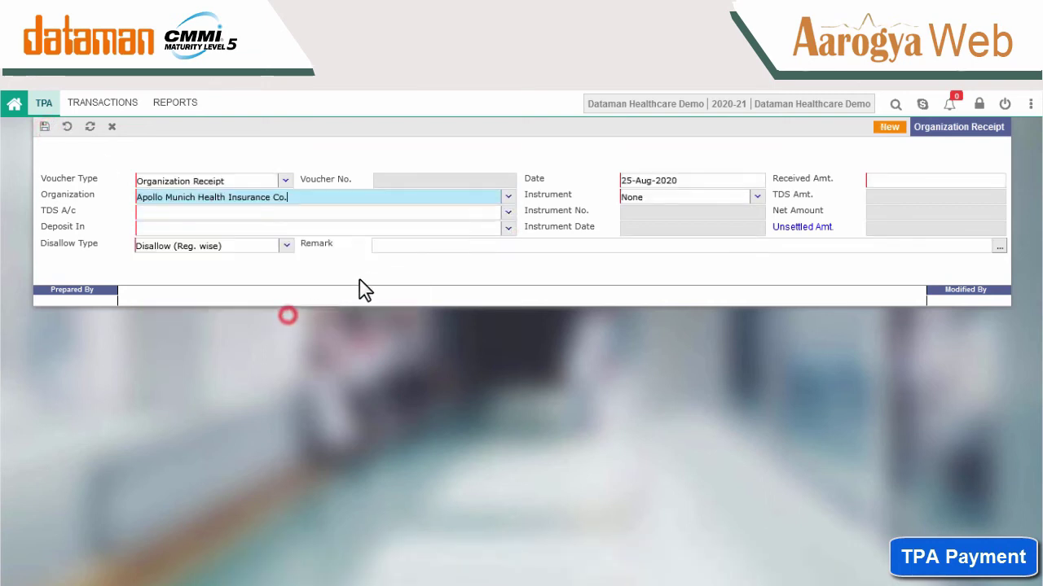
pyautogui.click(508, 212)
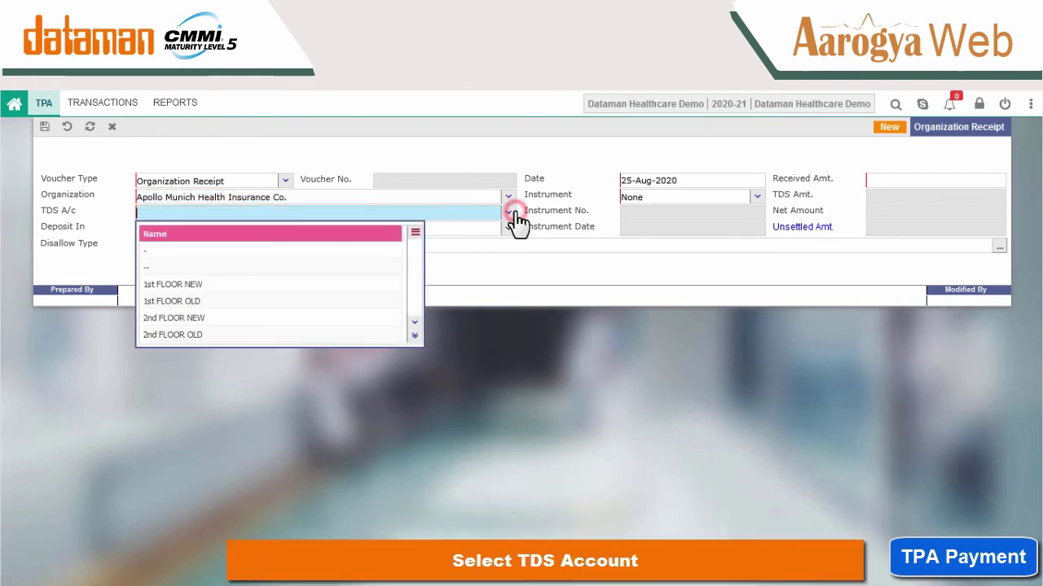
pyautogui.click(295, 284)
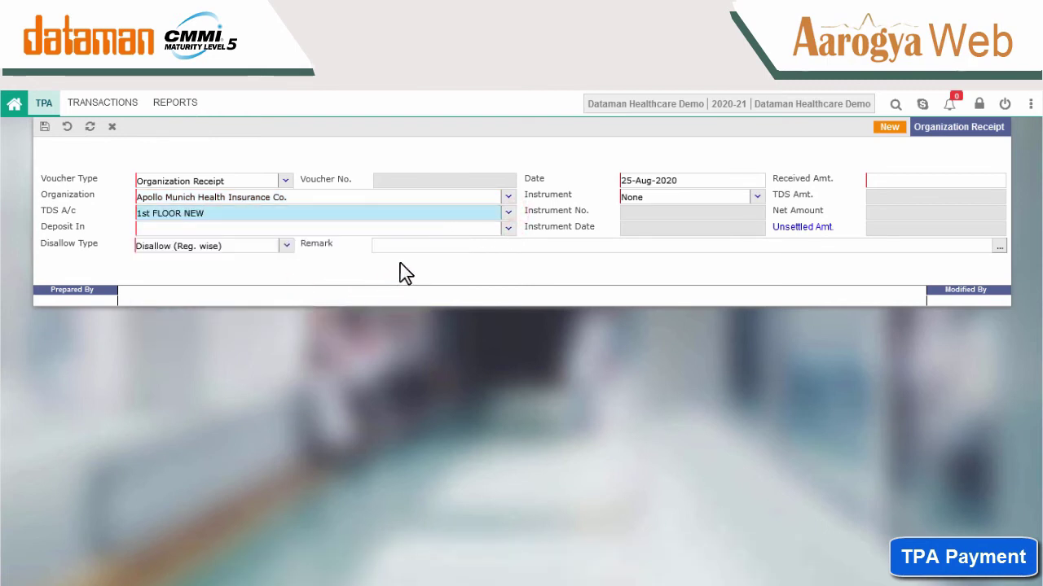
# Deposit 1000 into CASH IN HAND and save the organization receipt.
pyautogui.click(508, 228)
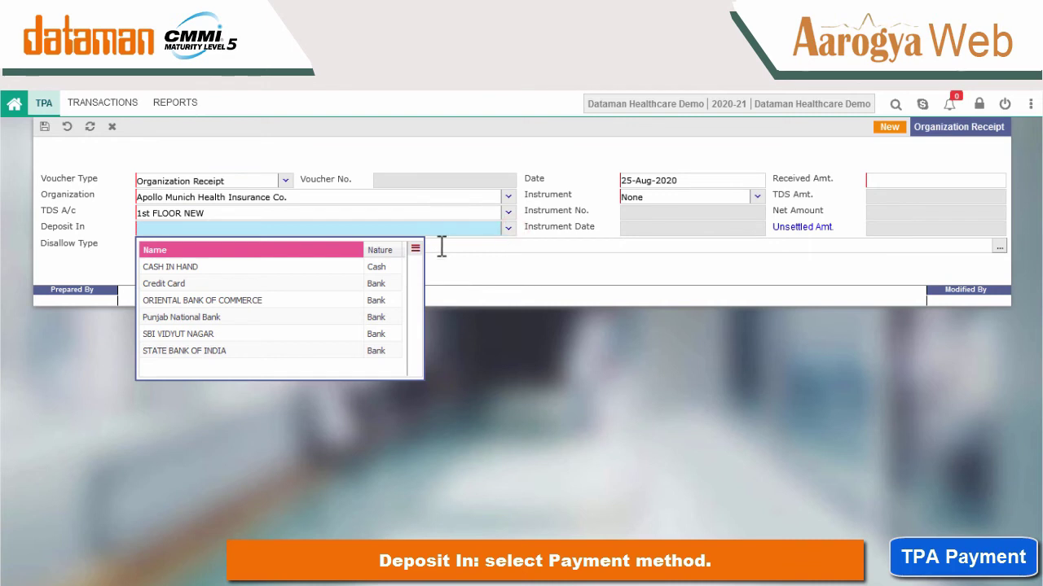
pyautogui.click(316, 267)
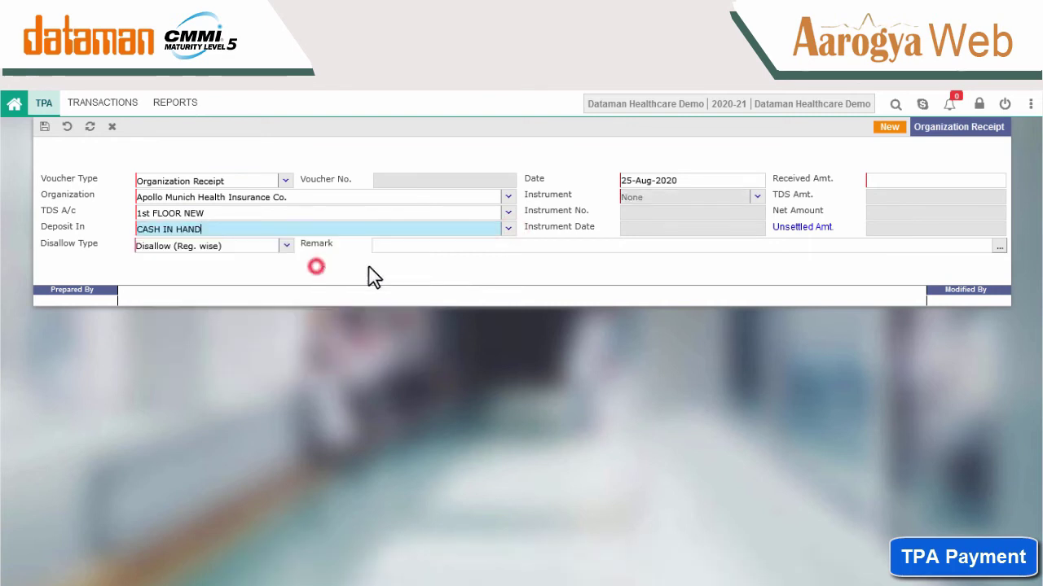
pyautogui.click(912, 177)
pyautogui.write('1000')
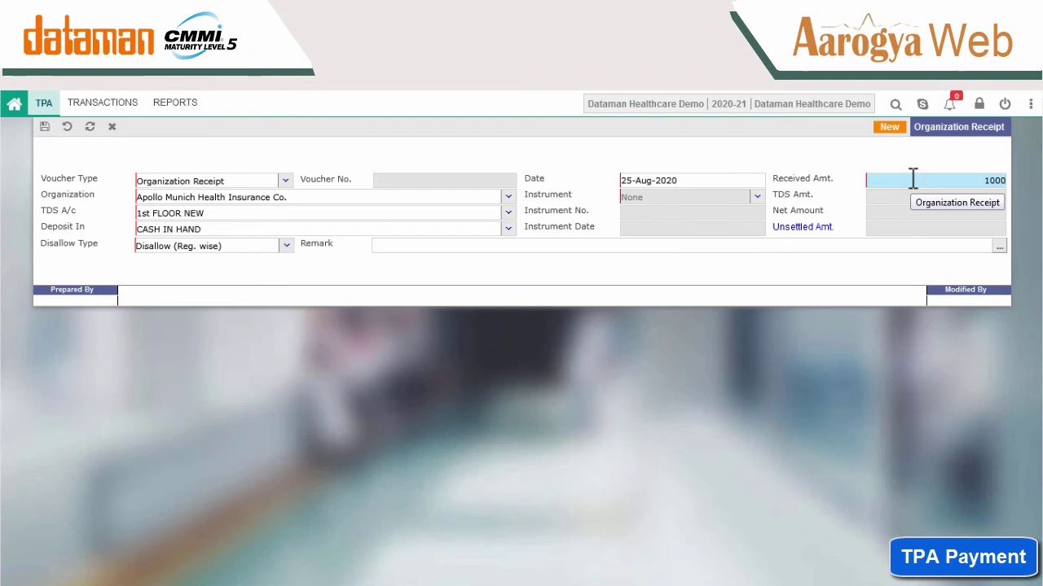
pyautogui.click(44, 127)
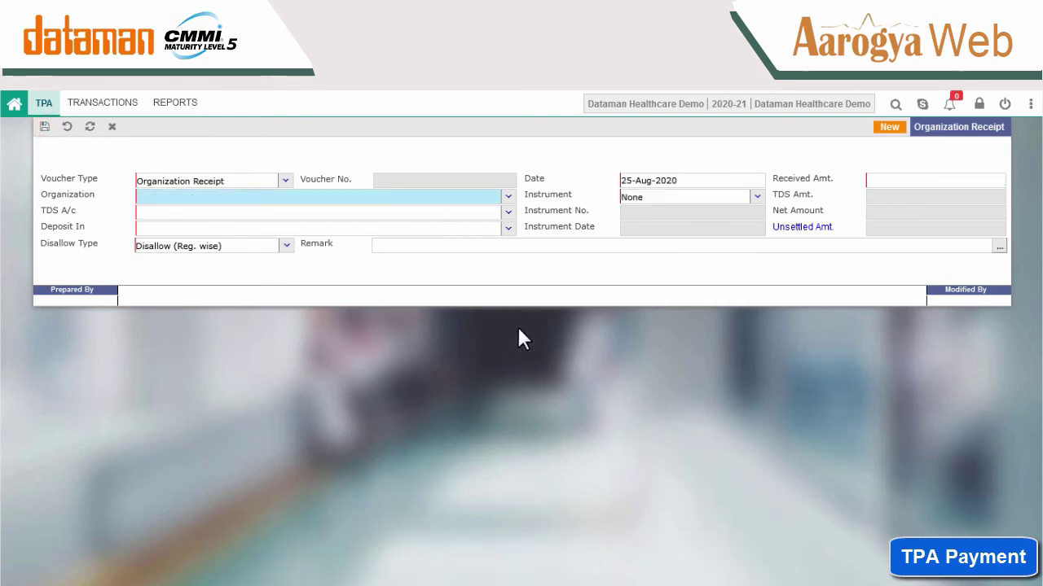
# In Organization Bill Settlement, select organization receipt 7/ORGRC20SV.
pyautogui.click(118, 108)
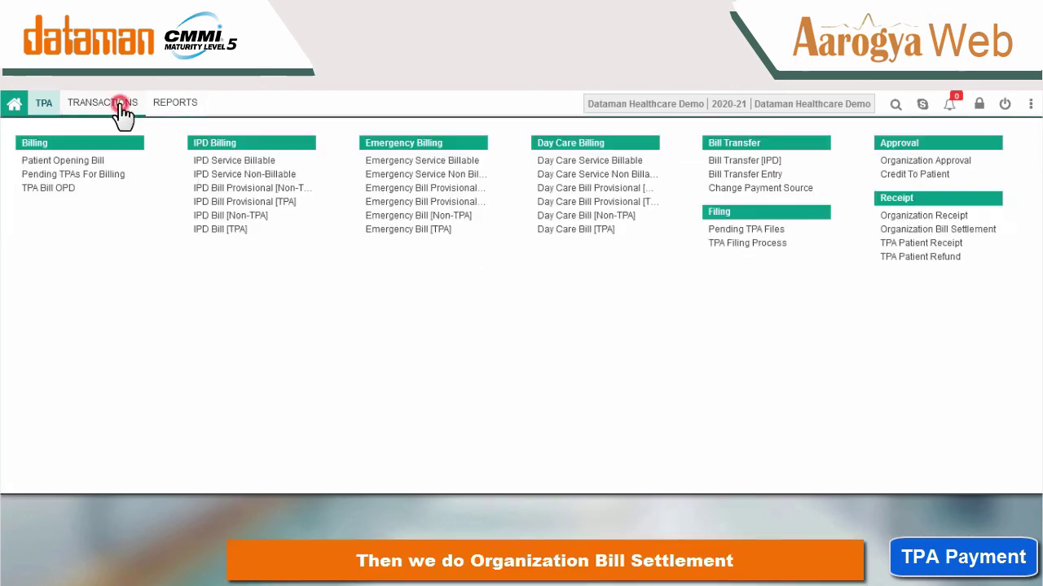
pyautogui.click(941, 230)
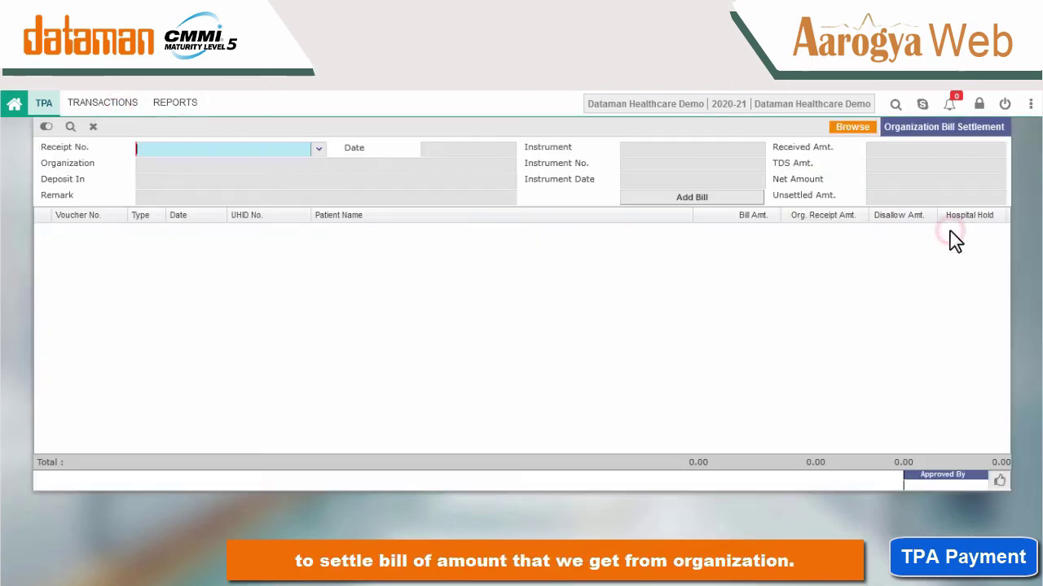
pyautogui.click(320, 150)
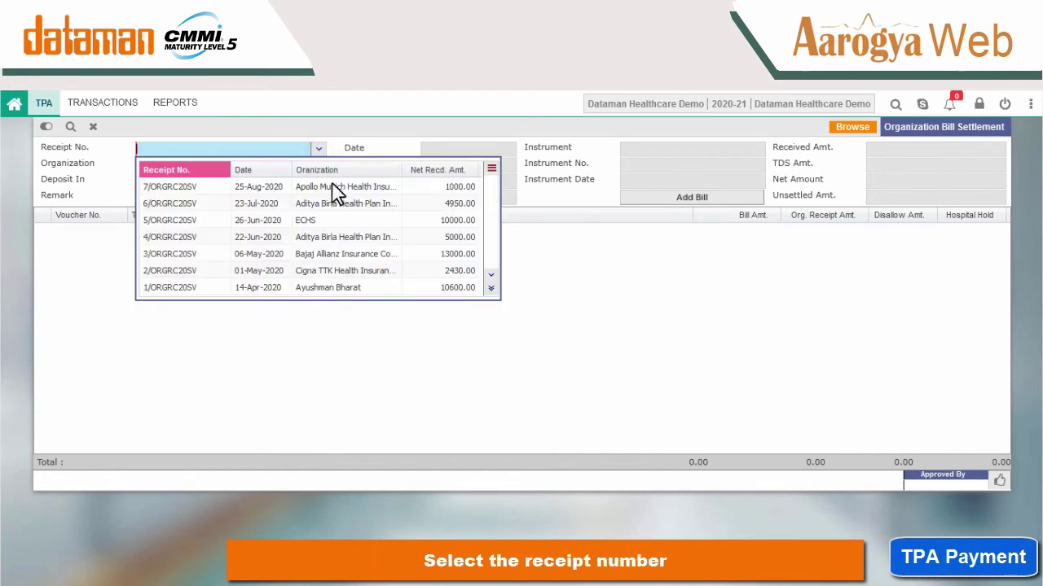
pyautogui.click(336, 187)
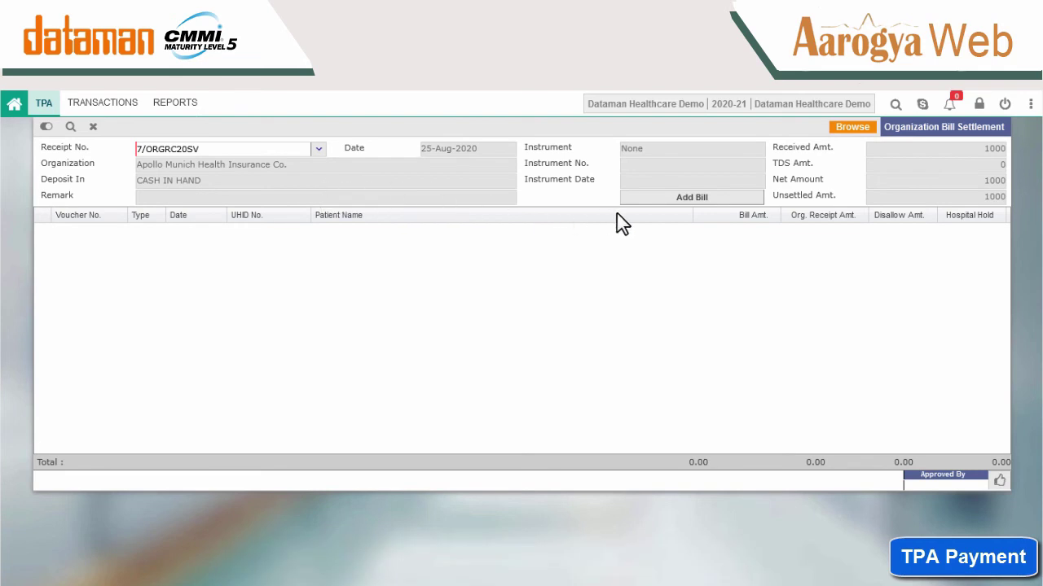
# Add emergency bill 1/EMRBL20SV with a 1000 organization receipt amount and save the settlement.
pyautogui.click(679, 198)
pyautogui.click(390, 199)
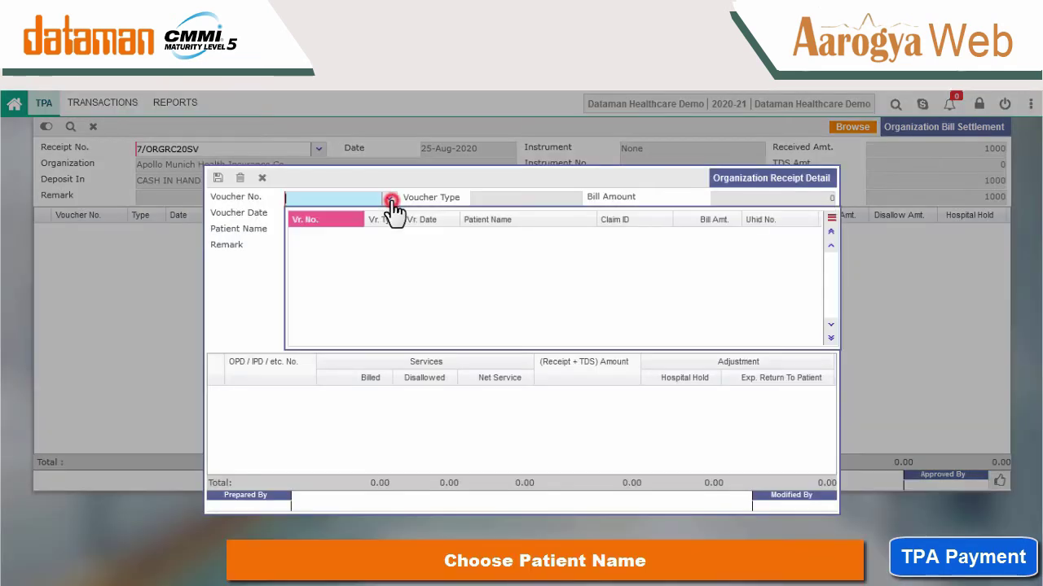
pyautogui.click(830, 335)
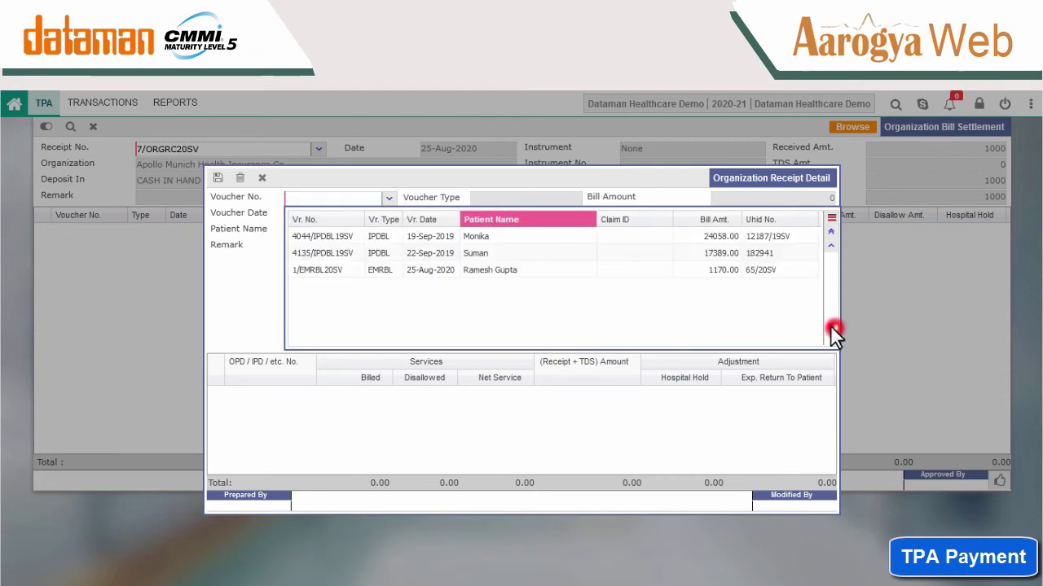
pyautogui.click(507, 271)
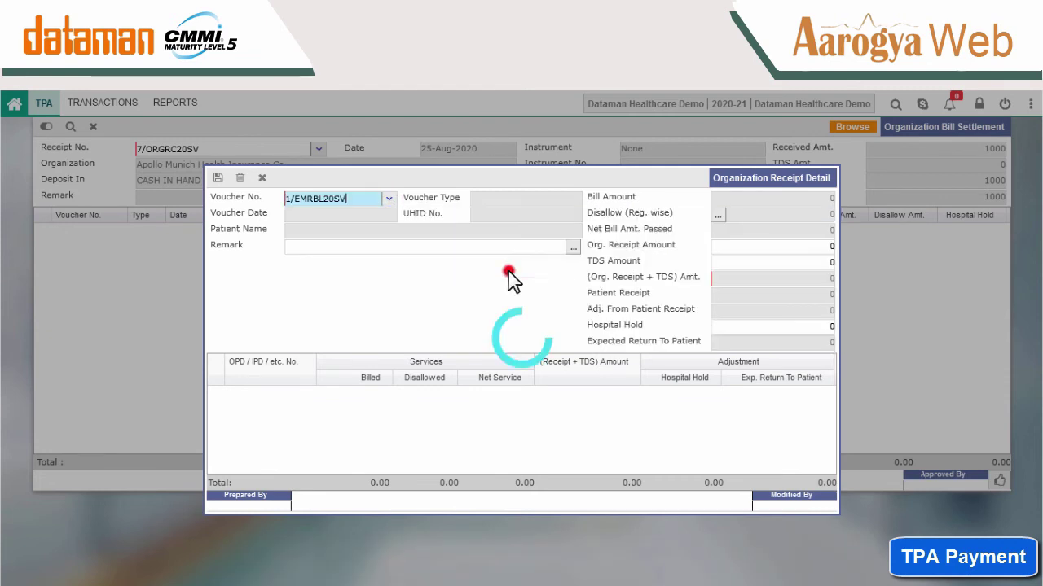
pyautogui.click(747, 247)
pyautogui.write('1000')
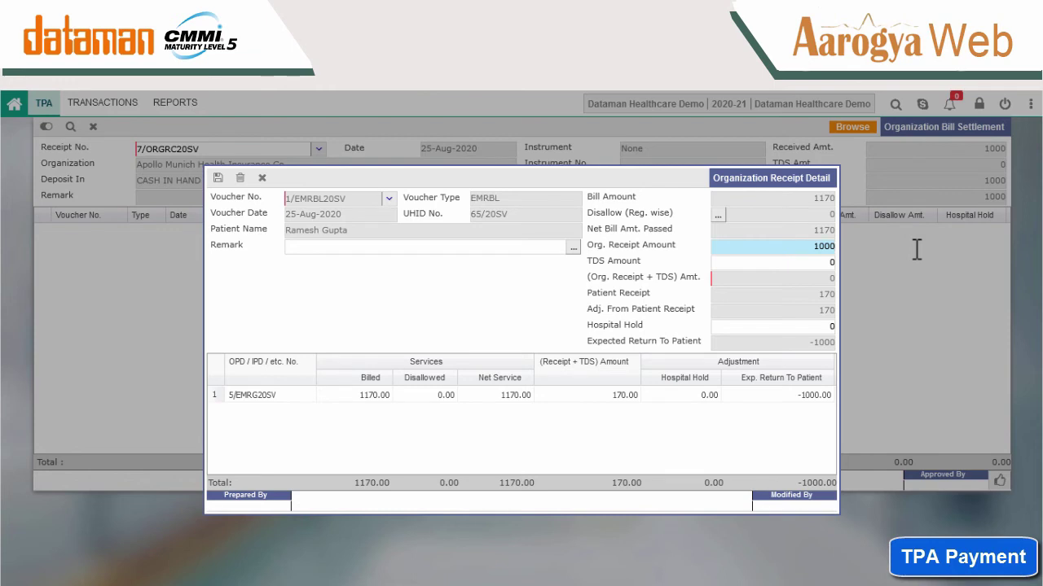
pyautogui.click(218, 179)
# Reopen Emergency Bill [TPA] 1/EMRBL20SV, refresh it, preview the Detail printout, then close it.
pyautogui.click(1030, 104)
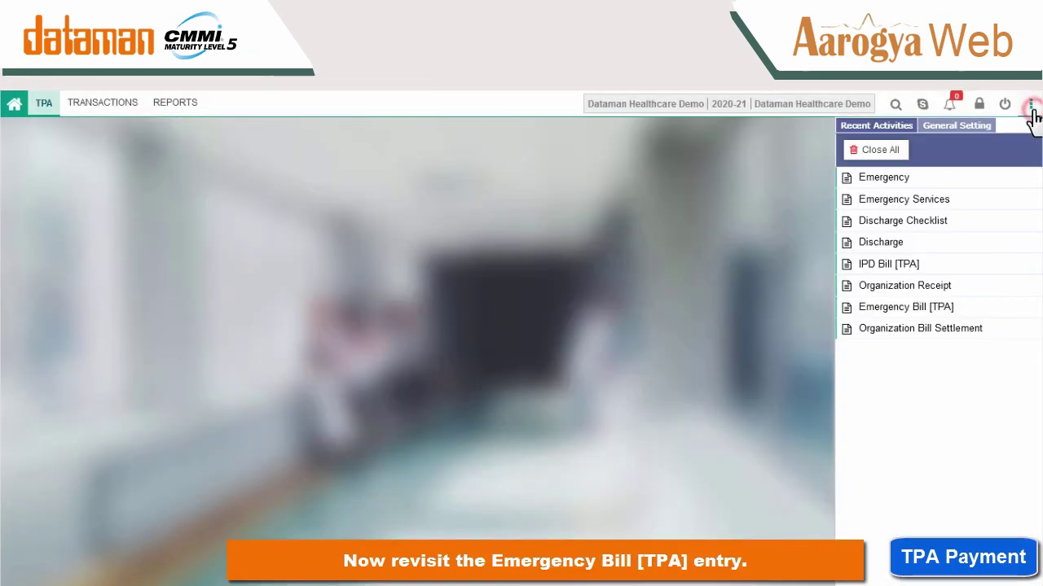
pyautogui.click(978, 309)
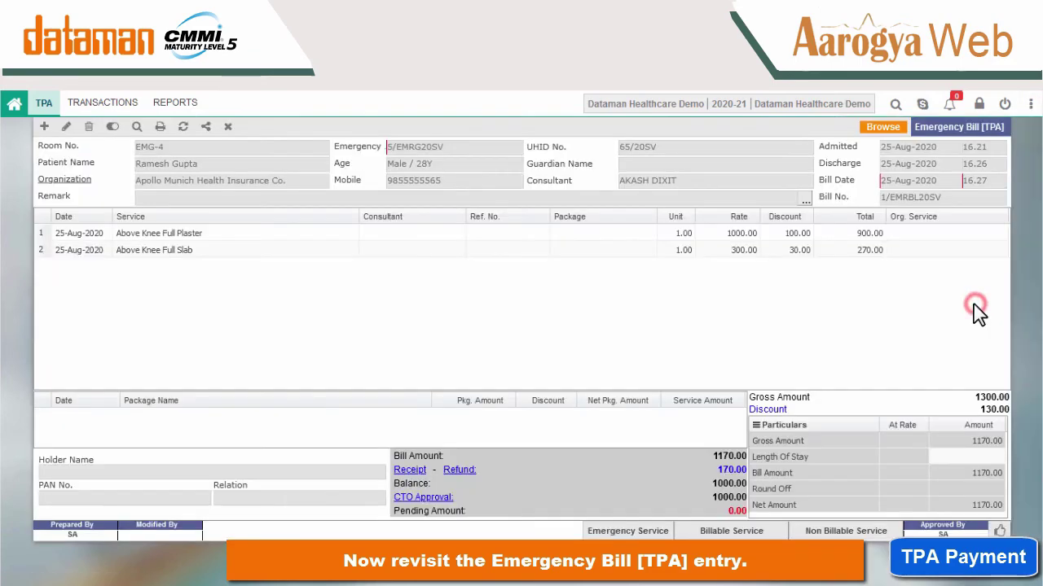
pyautogui.click(182, 127)
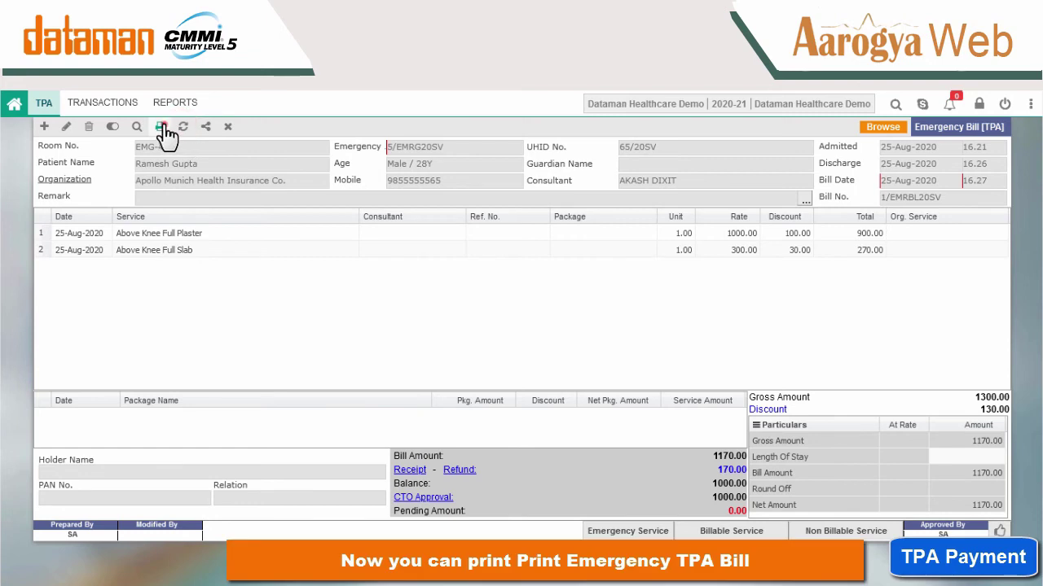
pyautogui.click(160, 128)
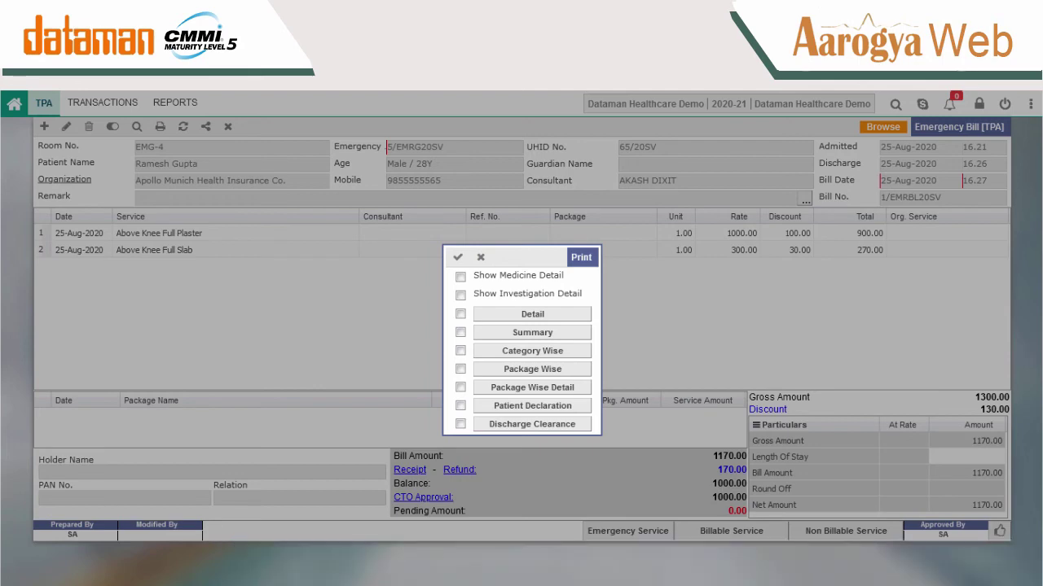
pyautogui.click(515, 317)
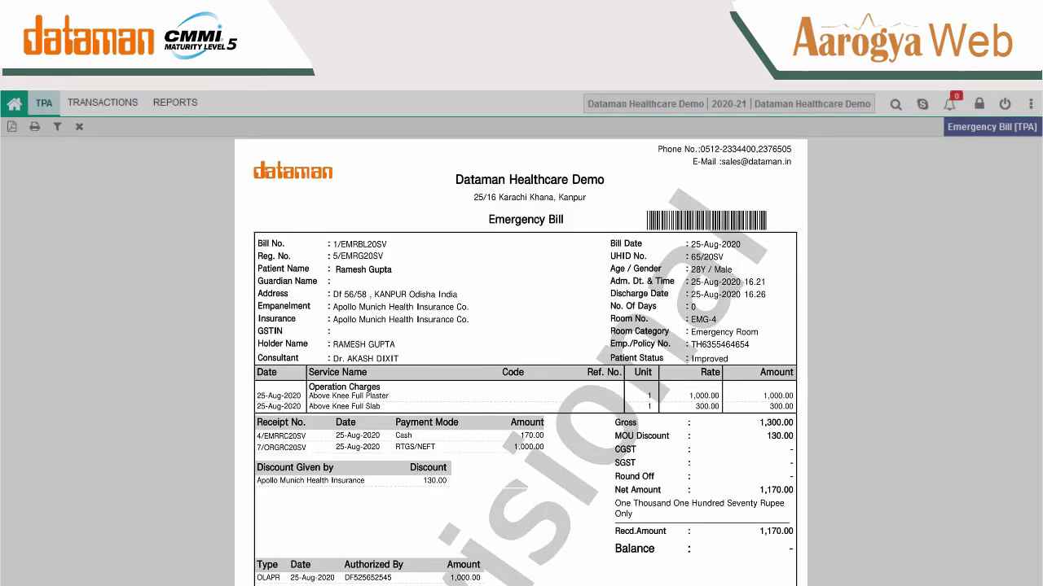
pyautogui.click(78, 126)
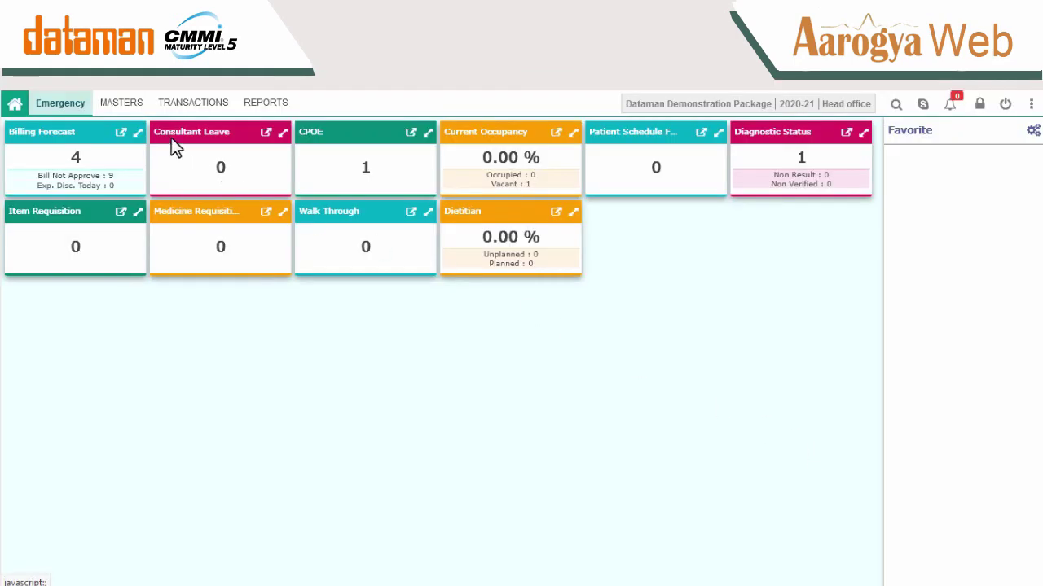
# Create a new Operation Master entry named LUMP OPERATION with short name LO.
pyautogui.click(122, 104)
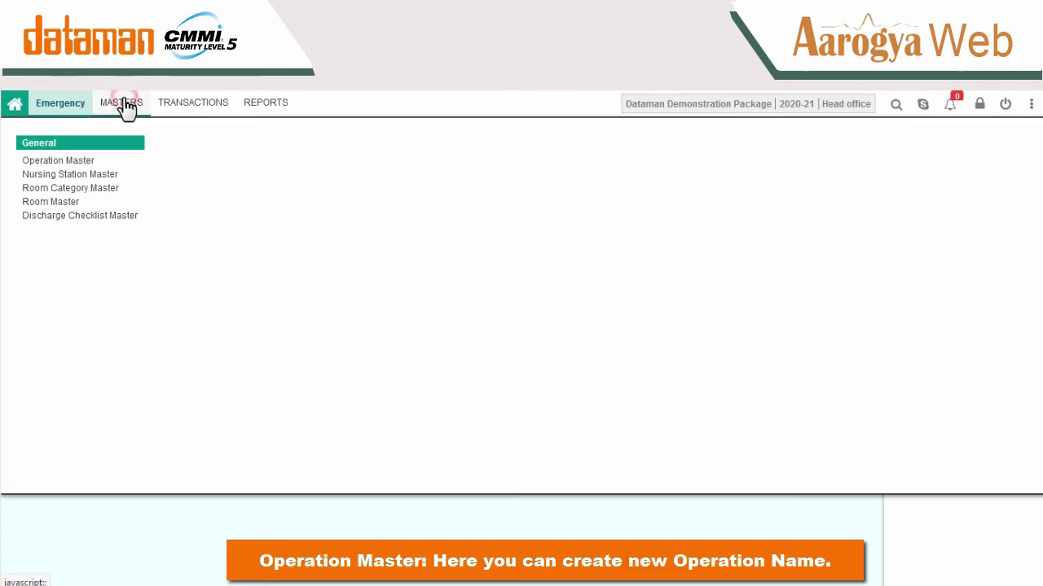
pyautogui.click(81, 162)
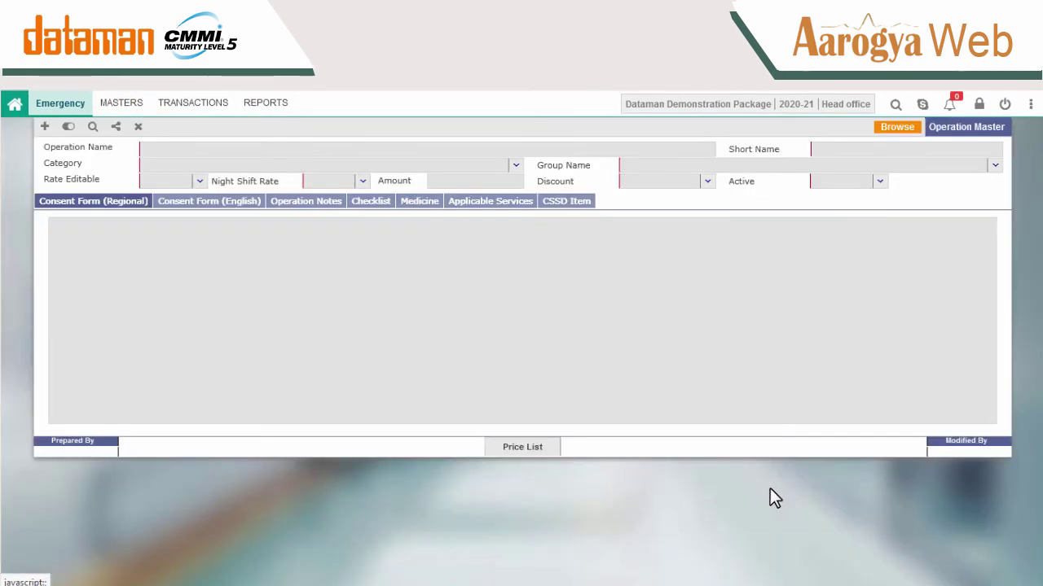
pyautogui.click(45, 126)
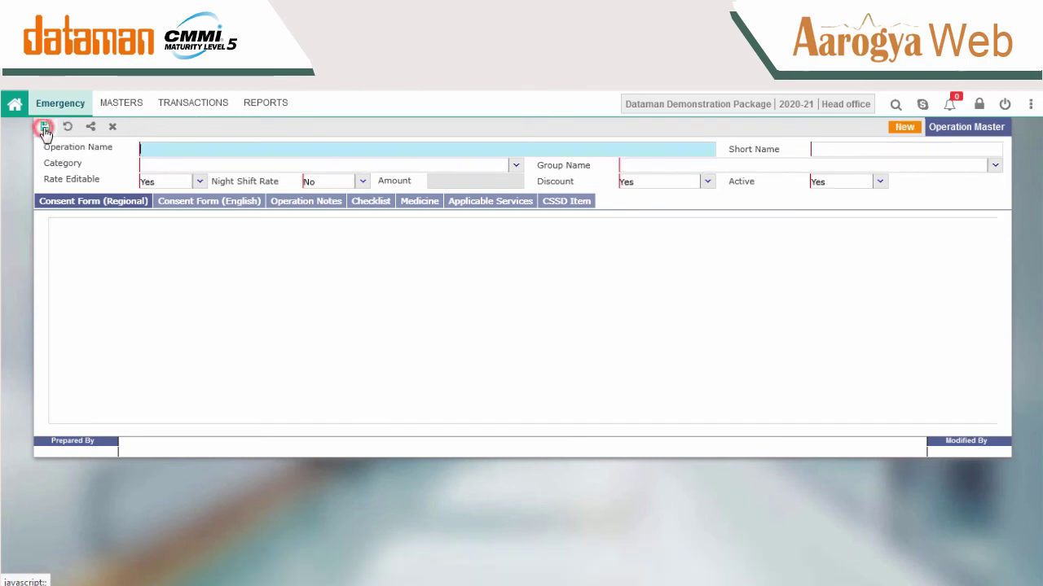
pyautogui.click(372, 146)
pyautogui.write('LuMP')
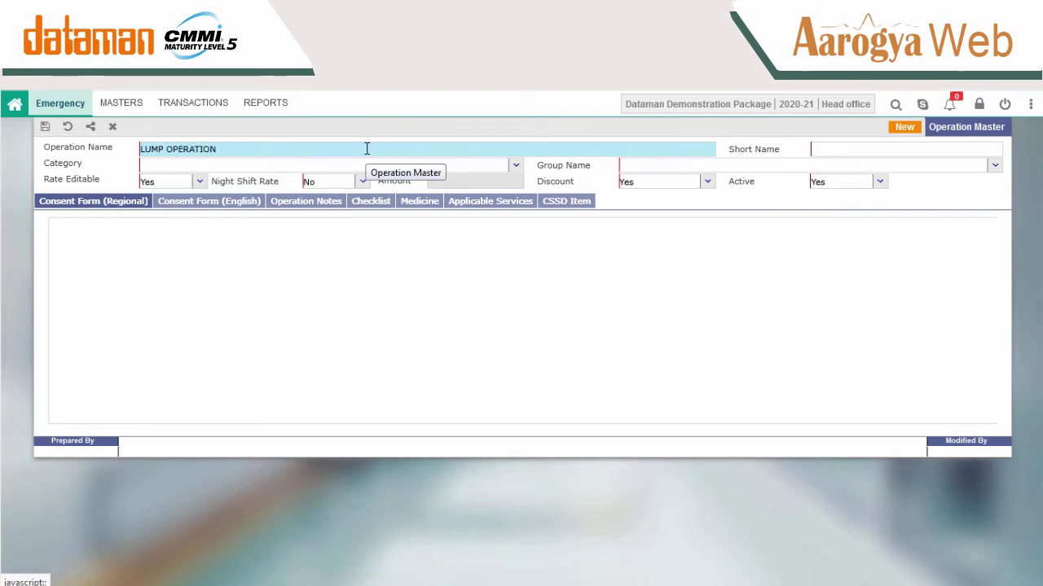
pyautogui.click(840, 149)
pyautogui.write('LO')
pyautogui.press('Tab')
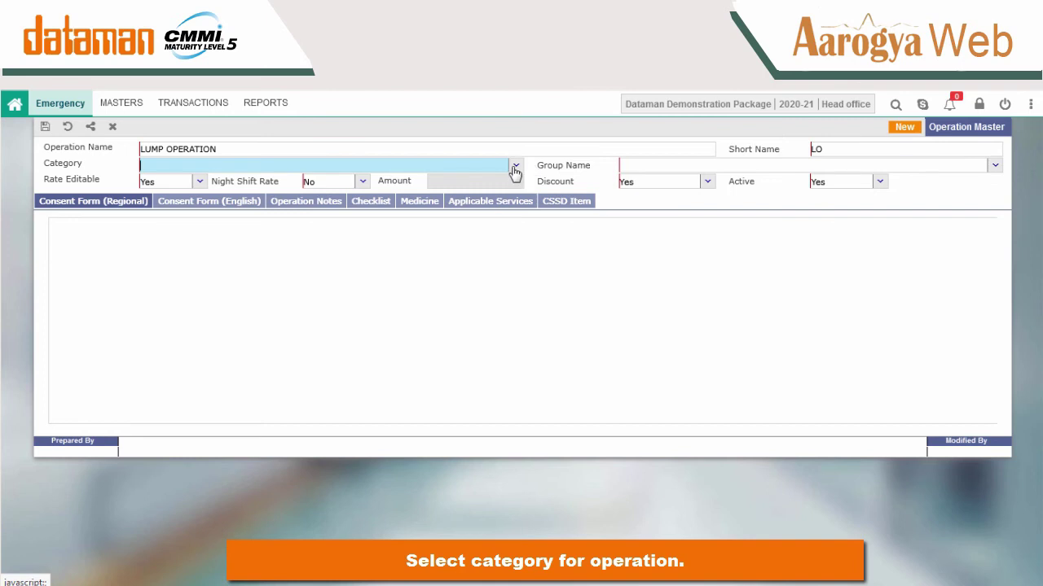
# Set the operation's category to EMERGENCY CHARGES and group name to NA.
pyautogui.click(515, 168)
pyautogui.write('em')
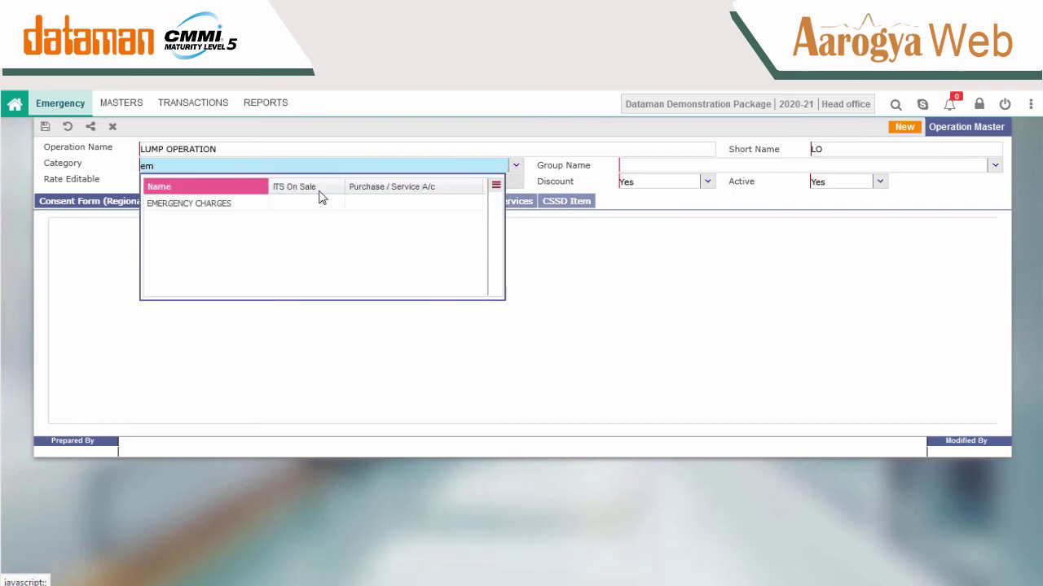
pyautogui.click(259, 204)
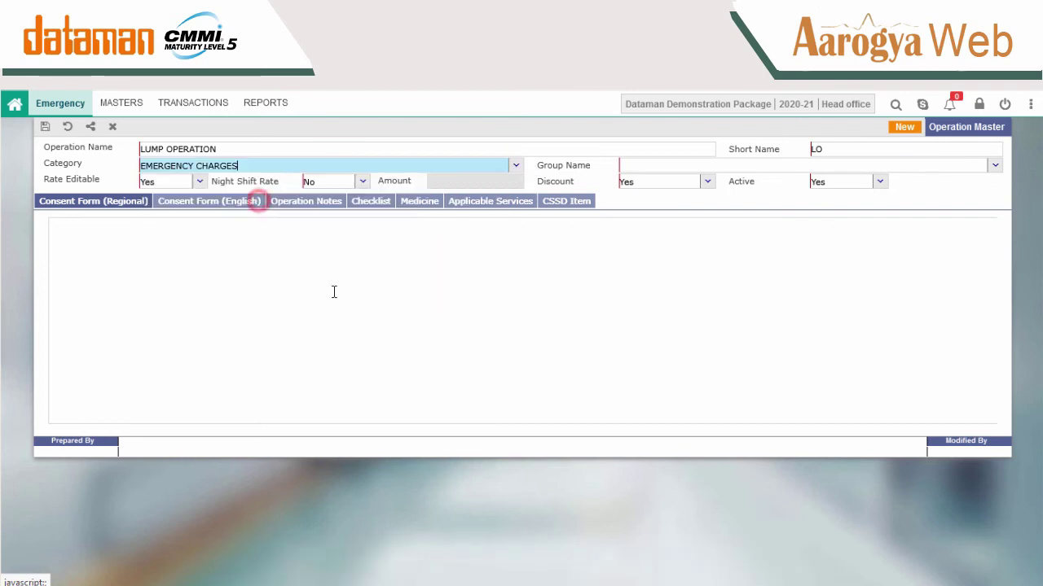
pyautogui.click(679, 164)
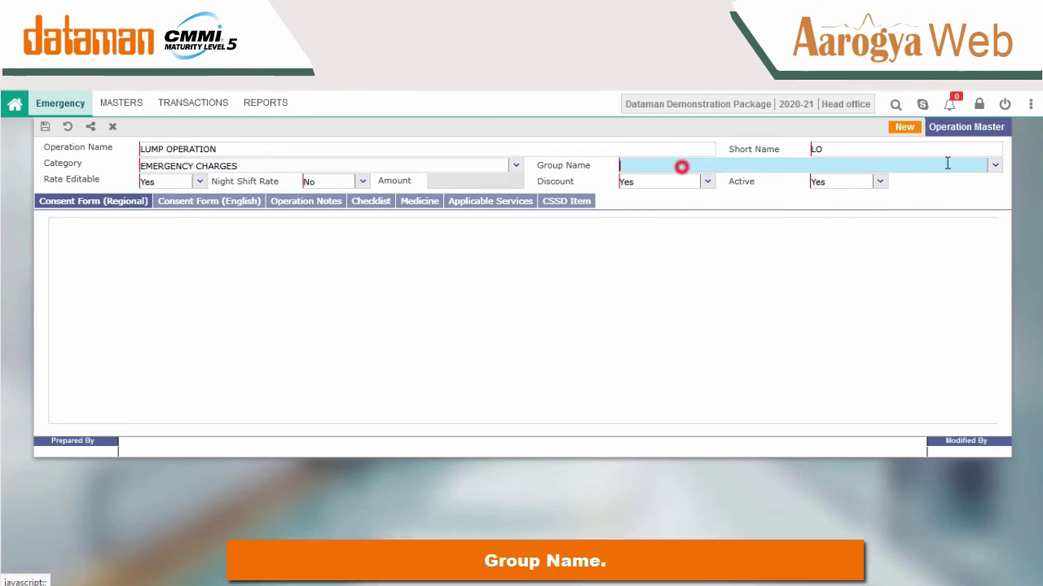
pyautogui.click(995, 165)
pyautogui.write('N')
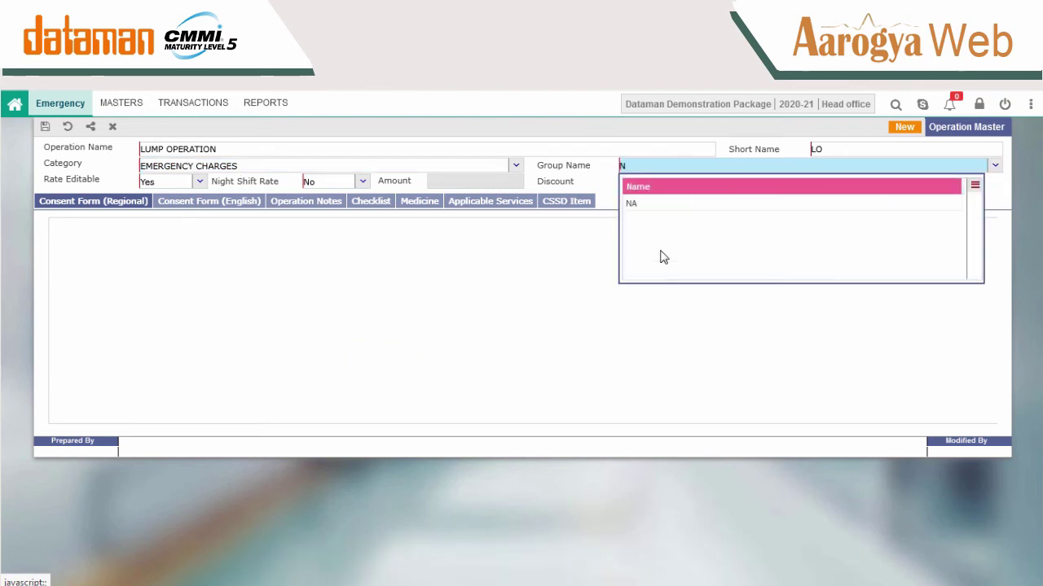
pyautogui.press('Return')
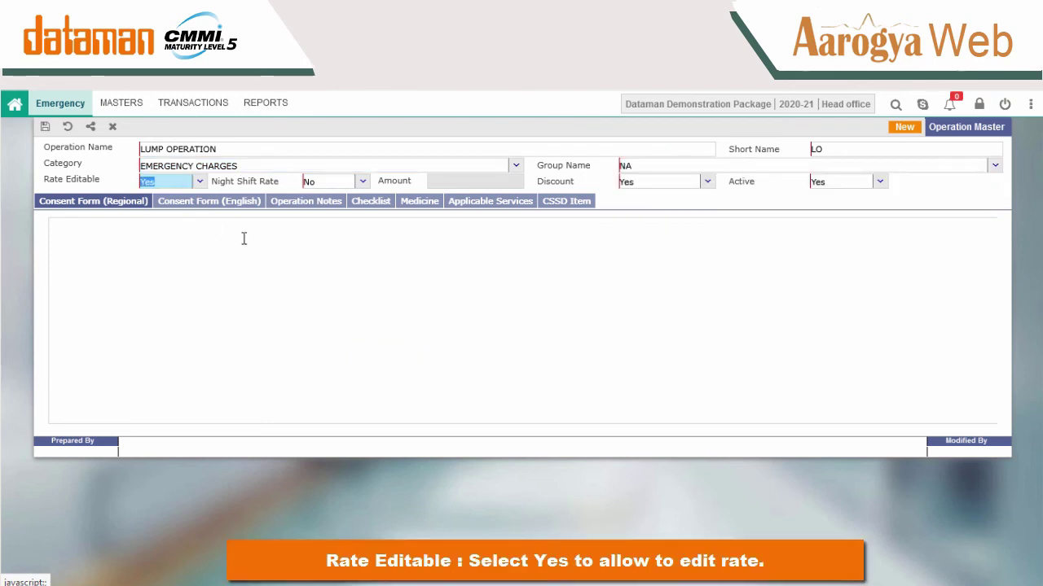
# Set Rate Editable to Yes and Night Shift Rate to No.
pyautogui.click(199, 184)
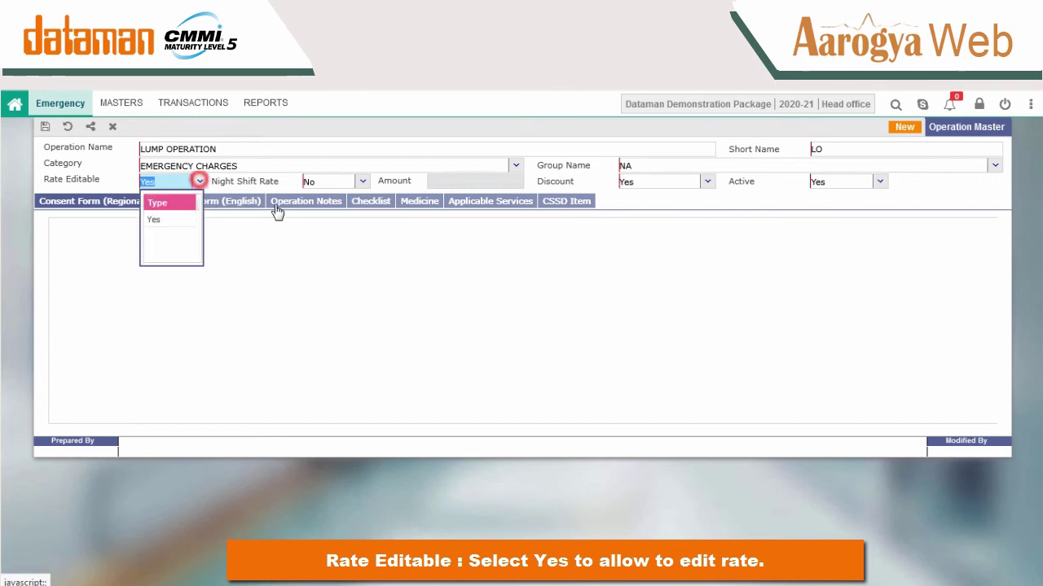
pyautogui.click(282, 258)
pyautogui.click(333, 180)
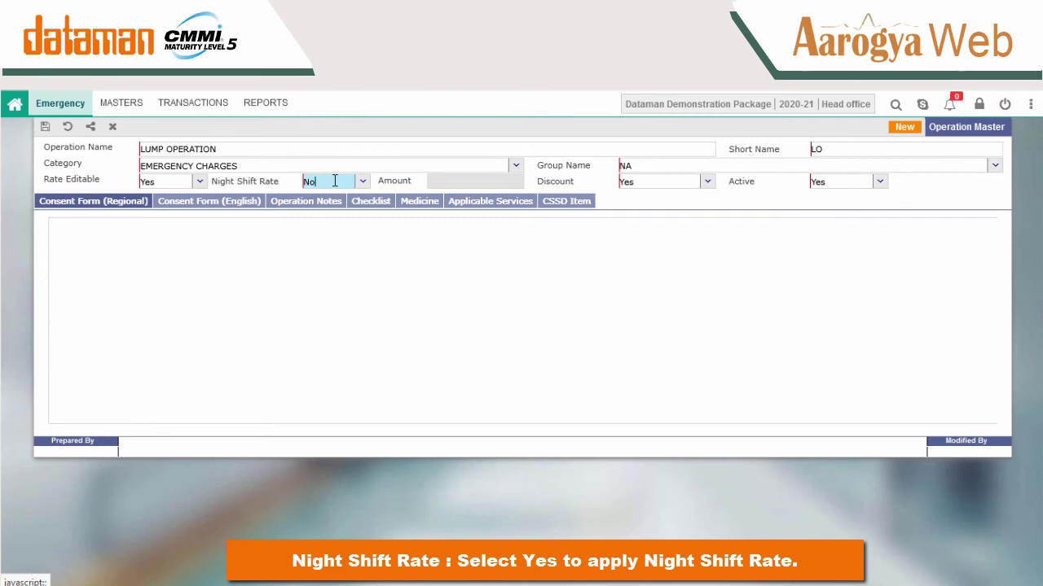
pyautogui.click(334, 181)
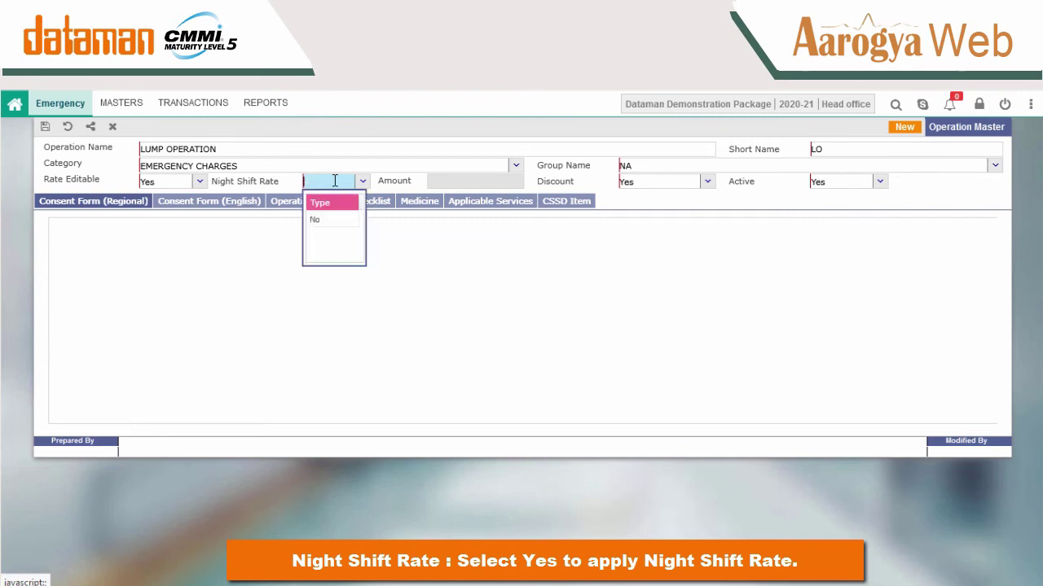
pyautogui.click(570, 323)
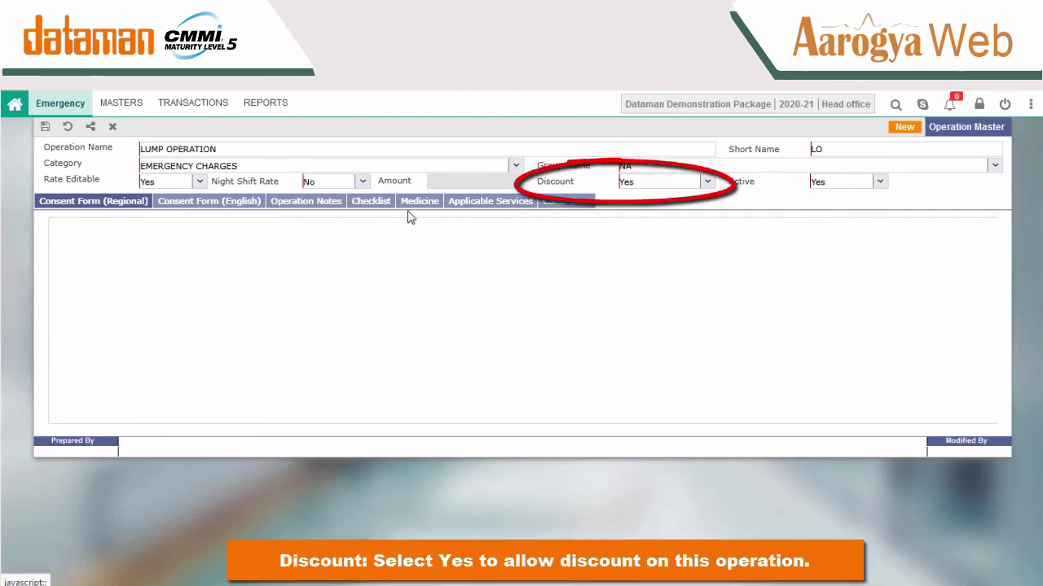
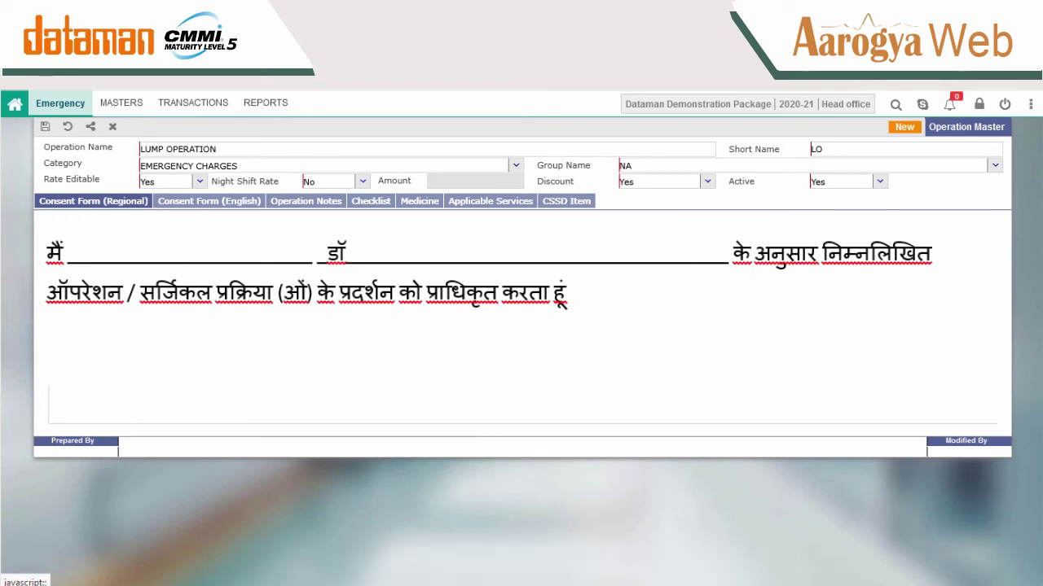
# Paste the prepared wording into the English consent form and the operation notes.
pyautogui.click(184, 202)
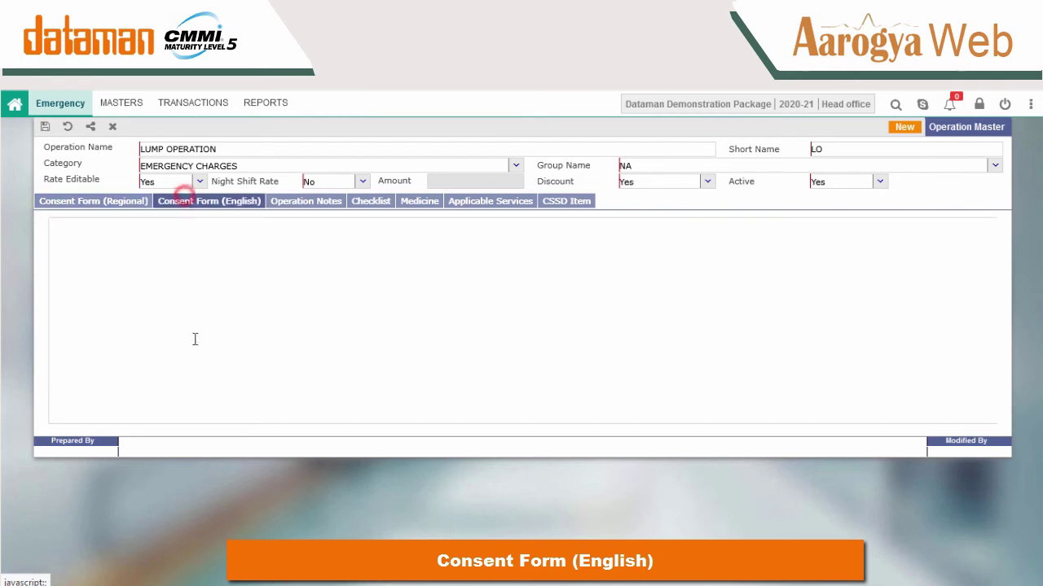
pyautogui.click(346, 309)
pyautogui.hotkey('ctrl', 'v')
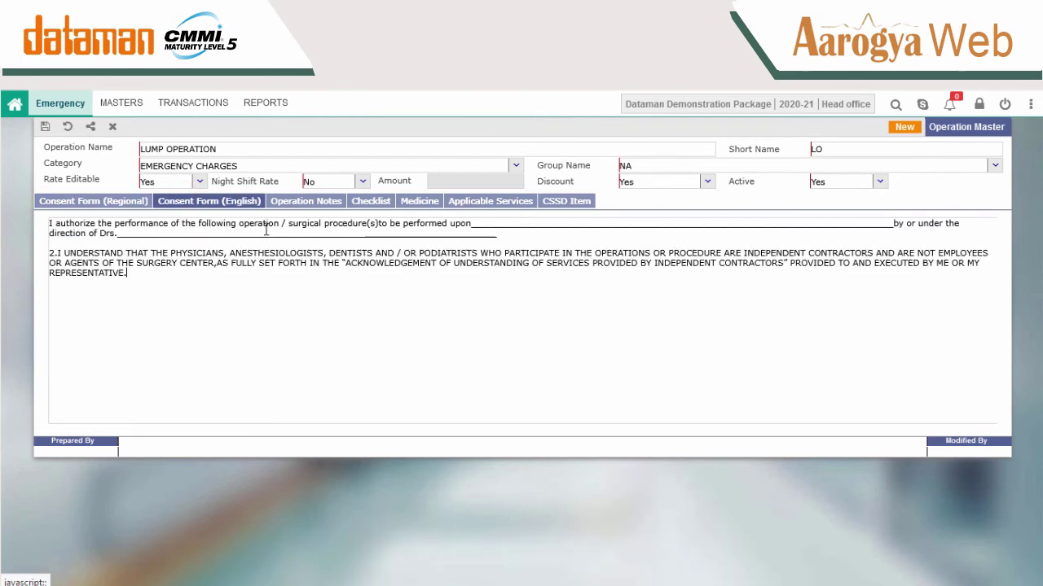
pyautogui.click(303, 203)
pyautogui.click(516, 266)
pyautogui.write('A lumb operation  is surgery to remove the diseased heart from a person and replace it with a healthy one from an organ donor. To remove the lump from the donor, two or more healthcare providers  must declare the donor brain-dead.')
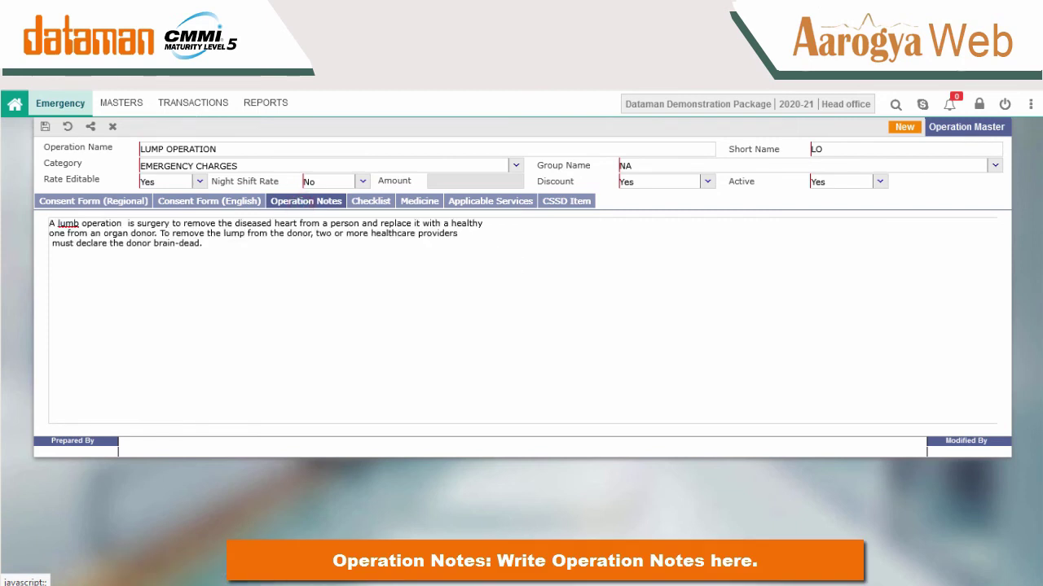
# Add COVID TEST to the operation's checklist with unit +/- and quantity 1.
pyautogui.click(372, 202)
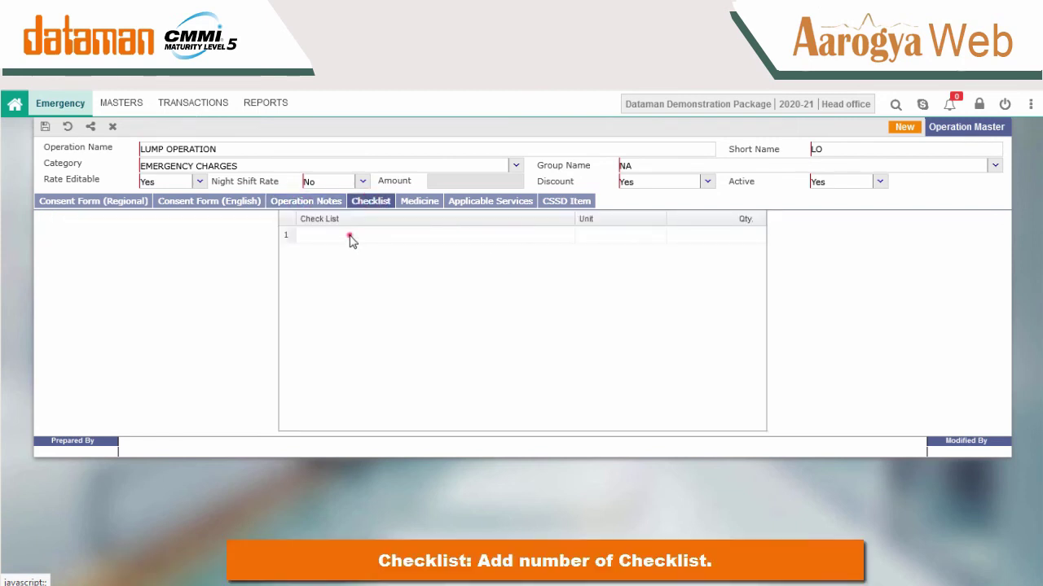
pyautogui.click(349, 237)
pyautogui.click(571, 281)
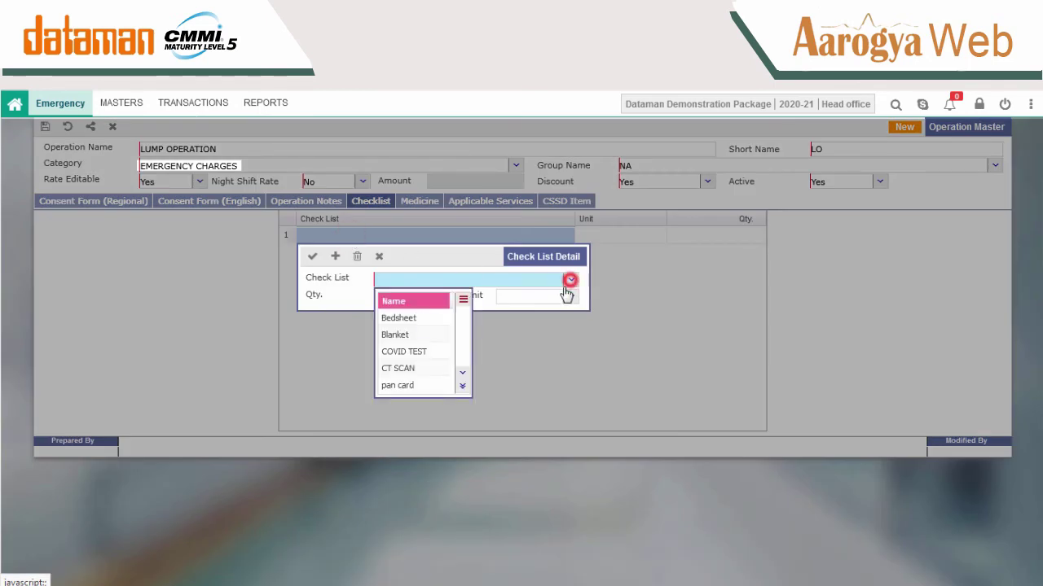
pyautogui.click(417, 353)
pyautogui.click(400, 293)
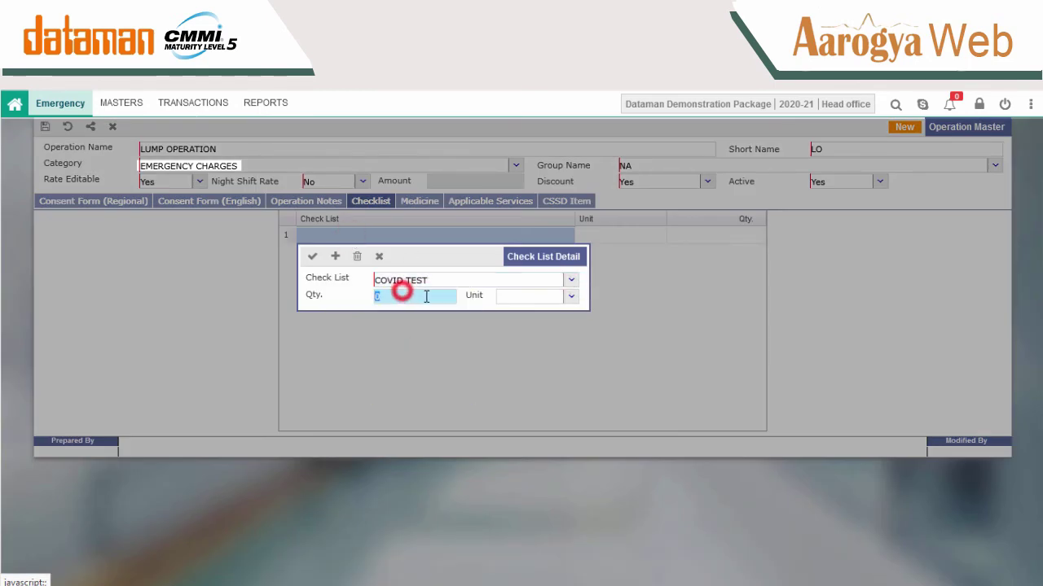
pyautogui.click(567, 298)
pyautogui.click(526, 351)
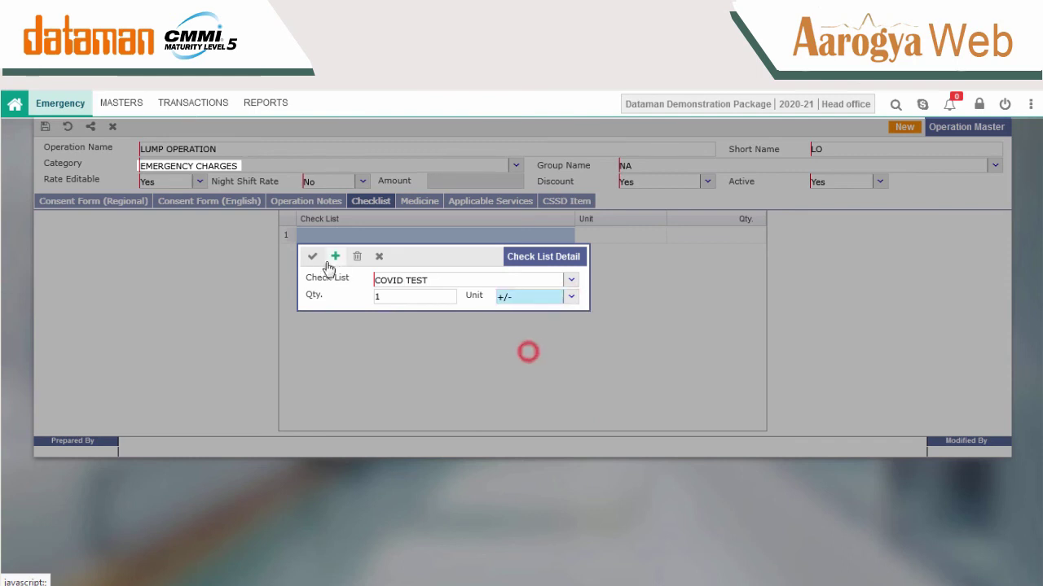
pyautogui.click(312, 256)
# Add CT SCAN as the second checklist item with quantity 1.
pyautogui.click(348, 252)
pyautogui.click(571, 297)
pyautogui.click(401, 385)
pyautogui.click(398, 312)
pyautogui.write('1')
pyautogui.click(312, 272)
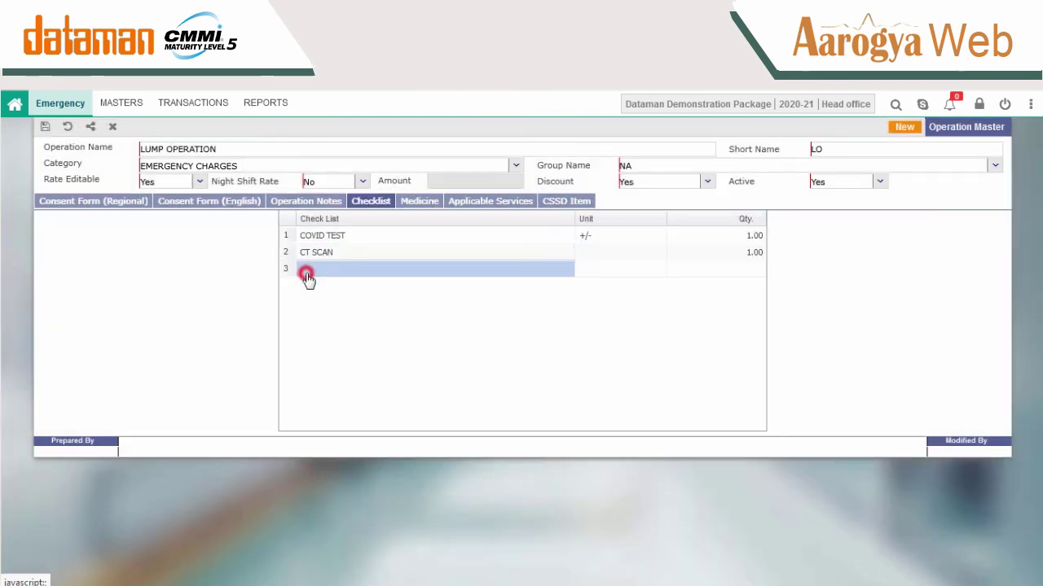
# Add PARACIP 650-T.-CIPLA with quantity 2 to the operation's medicines.
pyautogui.click(413, 201)
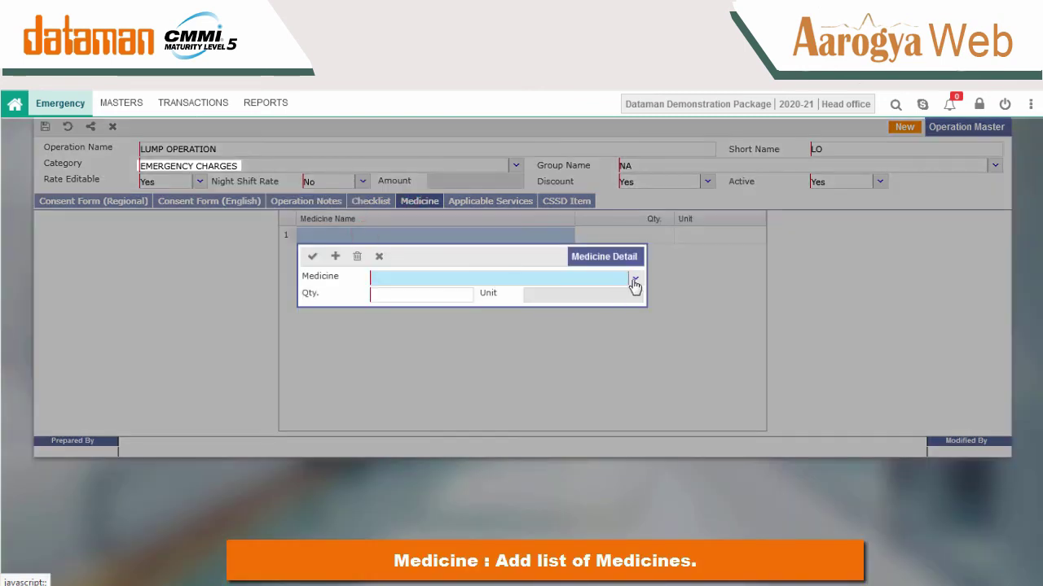
pyautogui.click(632, 279)
pyautogui.write('pae')
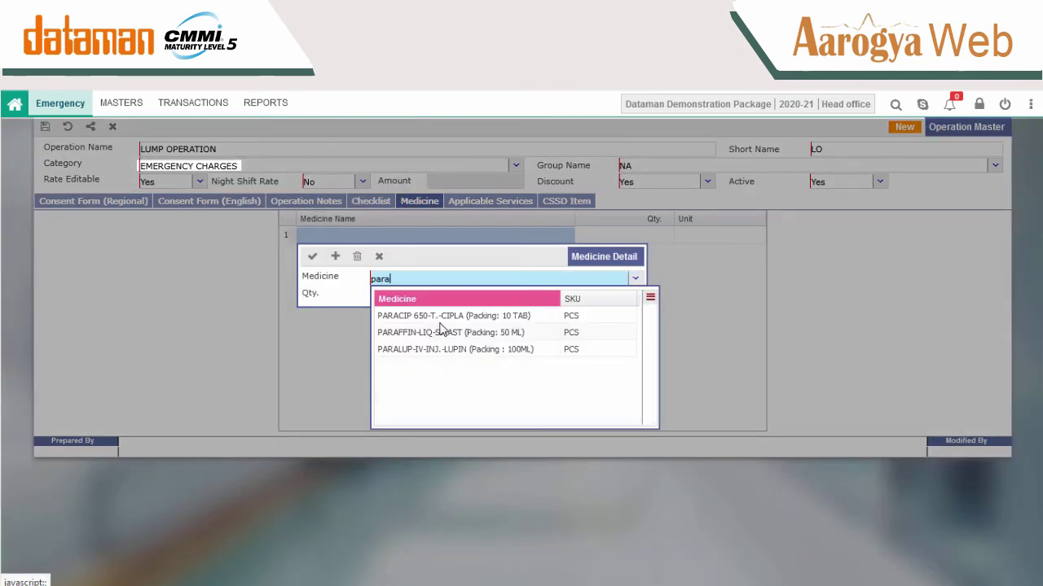
pyautogui.click(411, 316)
pyautogui.click(419, 295)
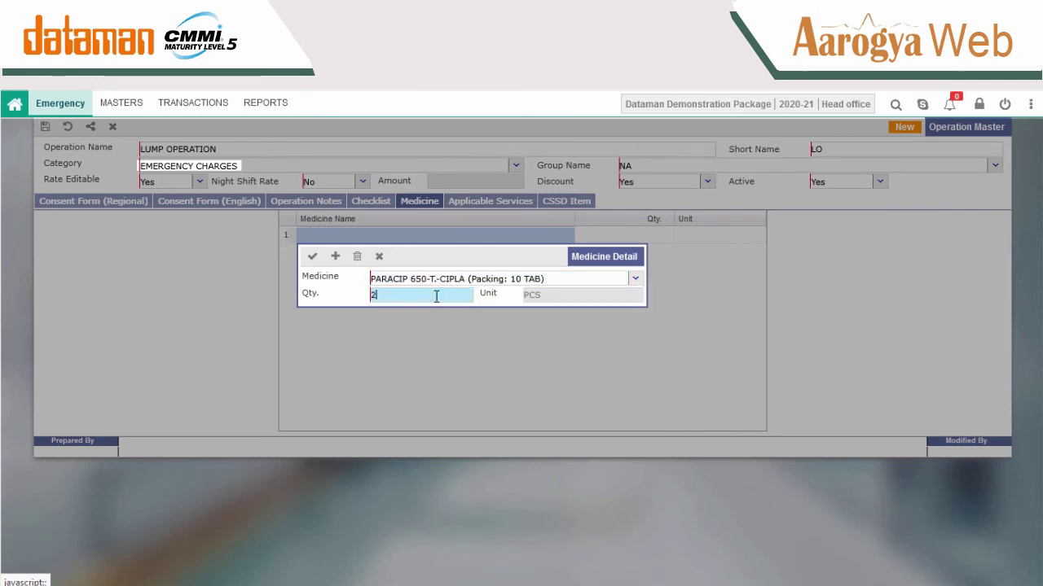
pyautogui.write('2')
pyautogui.click(312, 256)
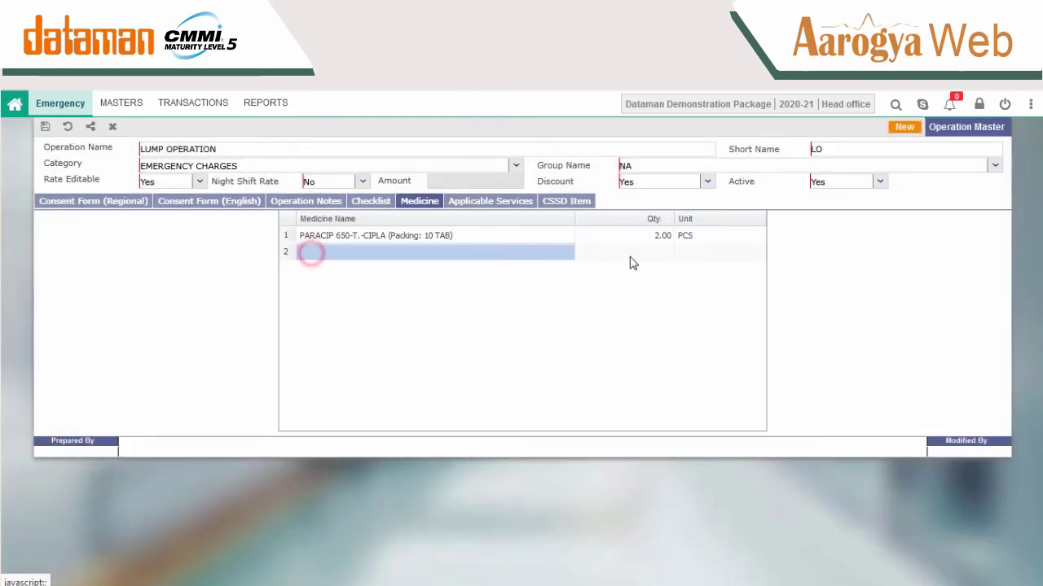
# Add 3 WAY STOP COCK-S/C-NEO with quantity 3 as the second medicine.
pyautogui.click(509, 256)
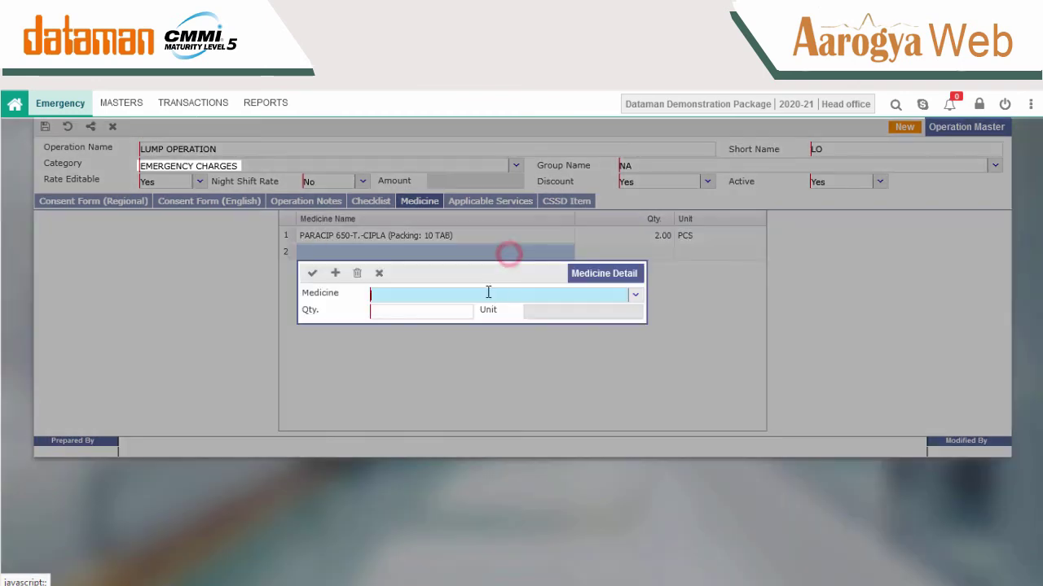
pyautogui.click(635, 295)
pyautogui.click(426, 347)
pyautogui.click(410, 312)
pyautogui.write('3')
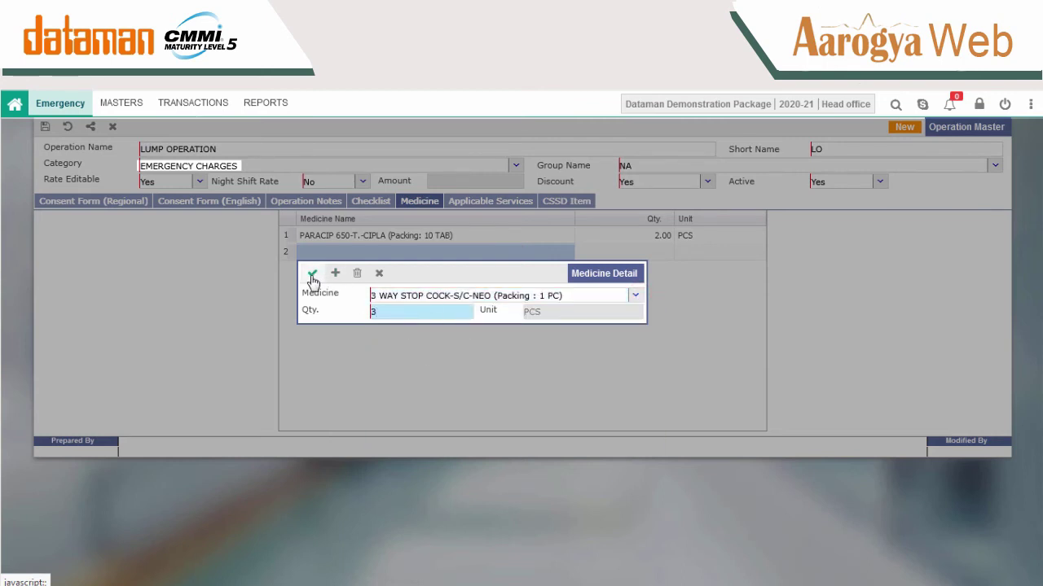
pyautogui.click(312, 273)
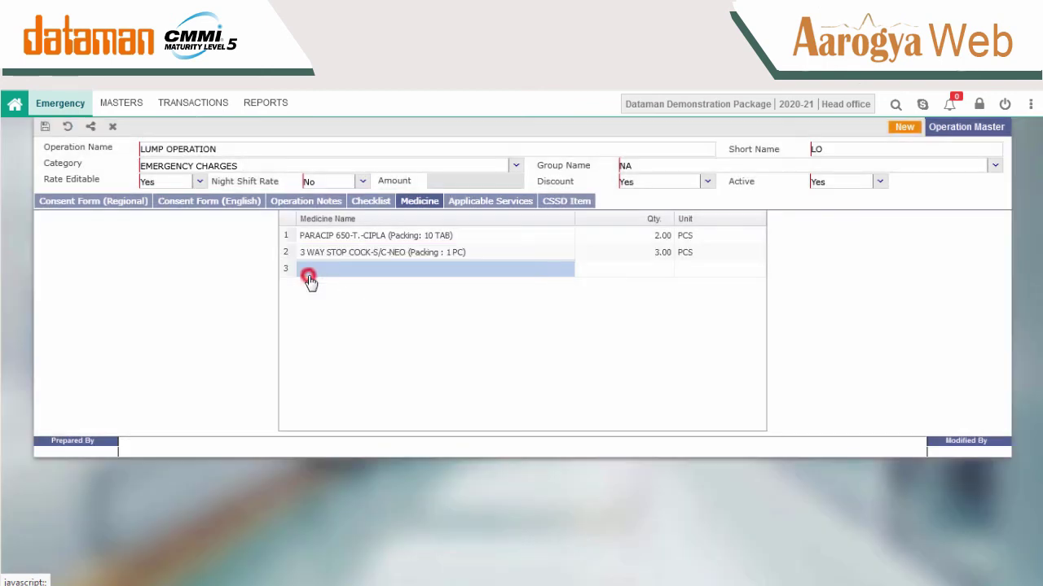
# Add abc charge as an applicable service for the operation.
pyautogui.click(490, 203)
pyautogui.click(456, 235)
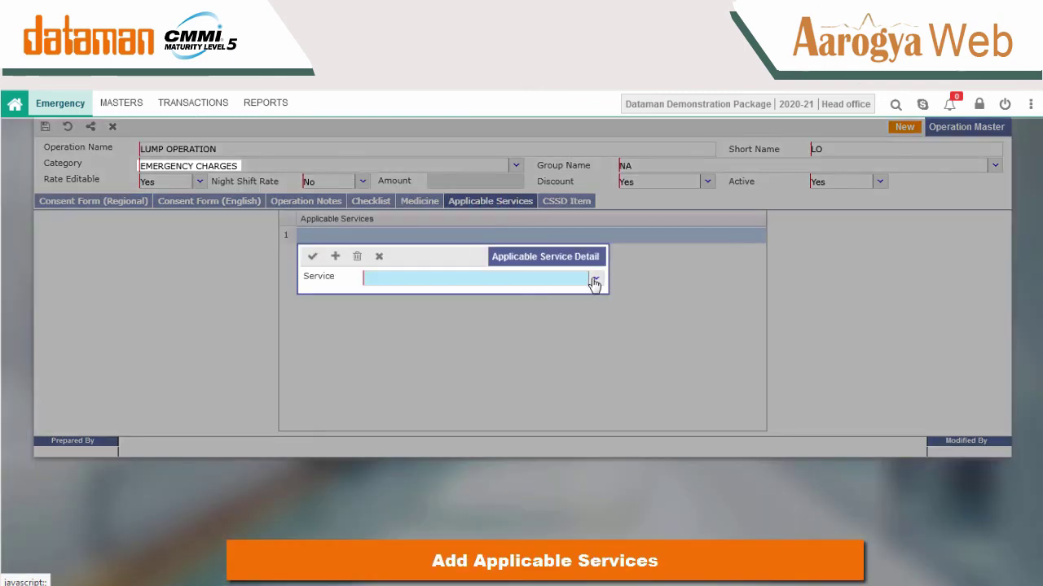
pyautogui.click(596, 279)
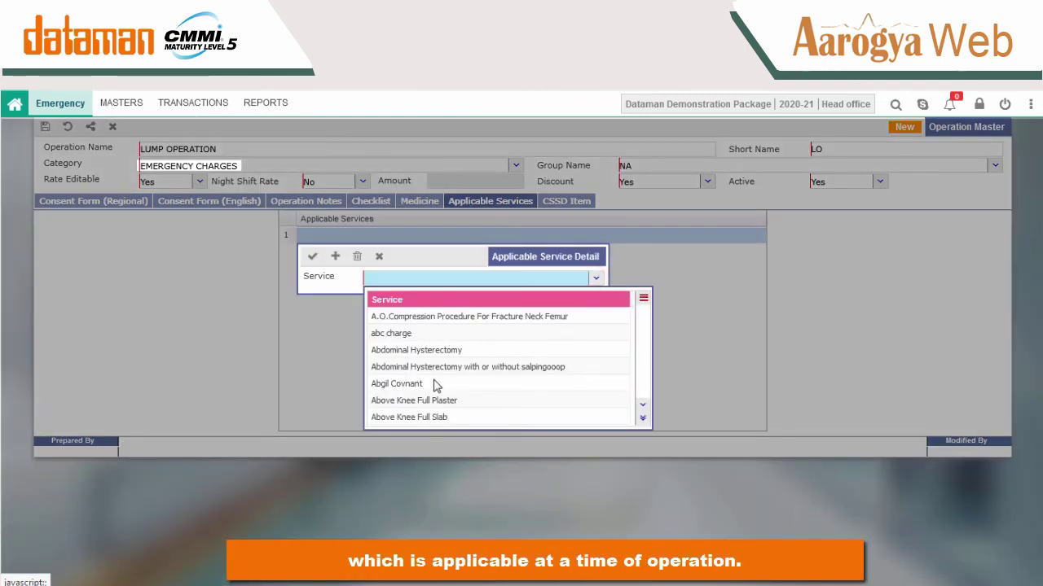
pyautogui.click(425, 334)
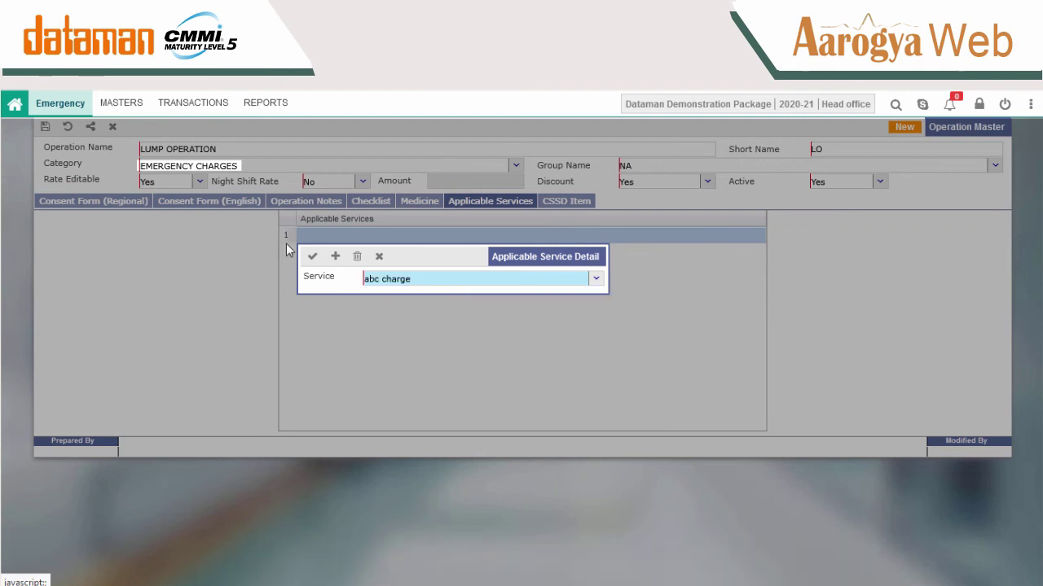
pyautogui.click(313, 257)
# Add Dressing Sets Tray and CVP Set as the operation's CSSD items.
pyautogui.click(563, 202)
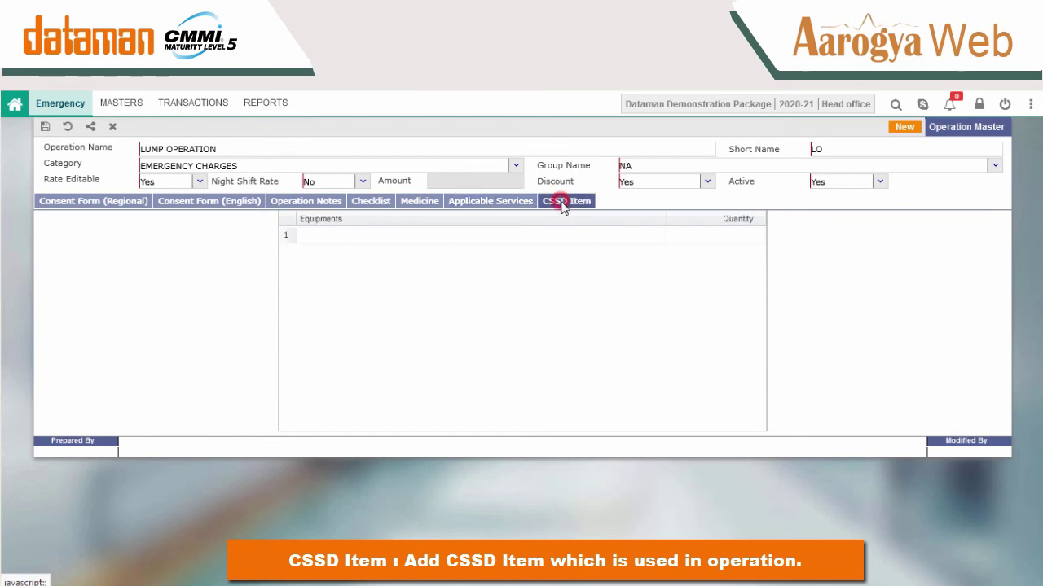
pyautogui.click(478, 239)
pyautogui.click(559, 278)
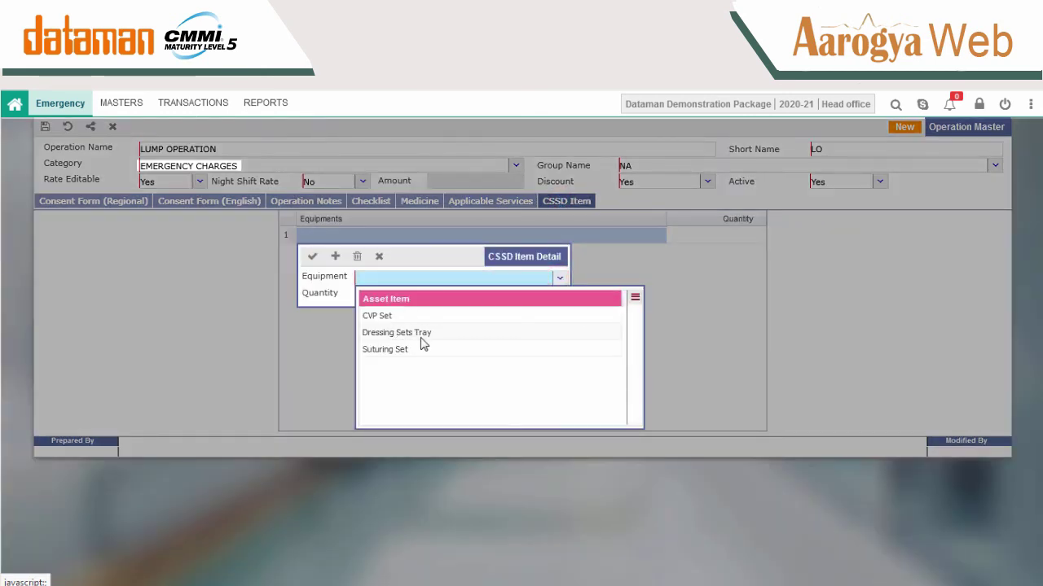
pyautogui.click(420, 334)
pyautogui.click(310, 258)
pyautogui.click(384, 257)
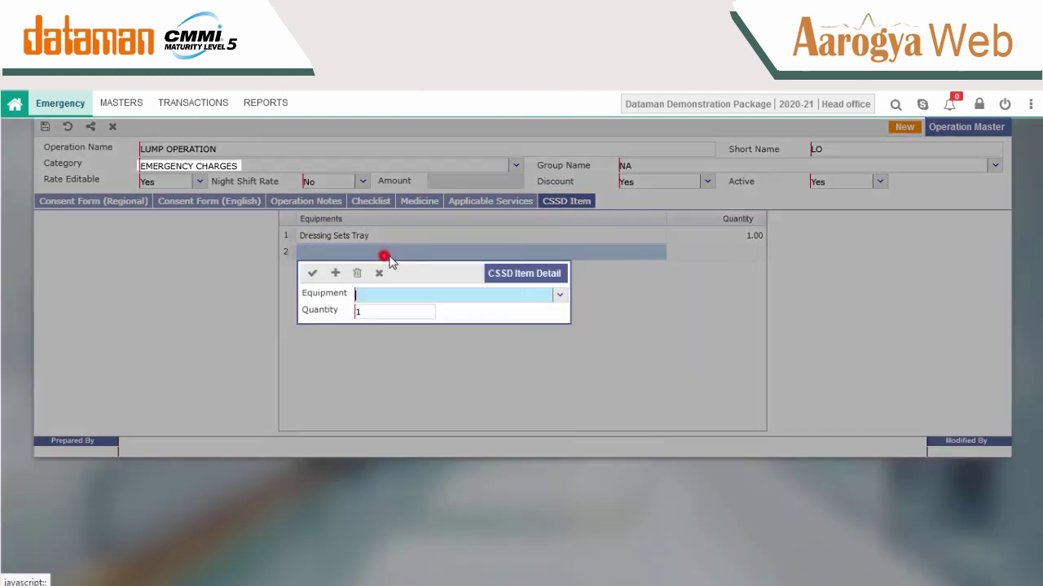
pyautogui.click(559, 295)
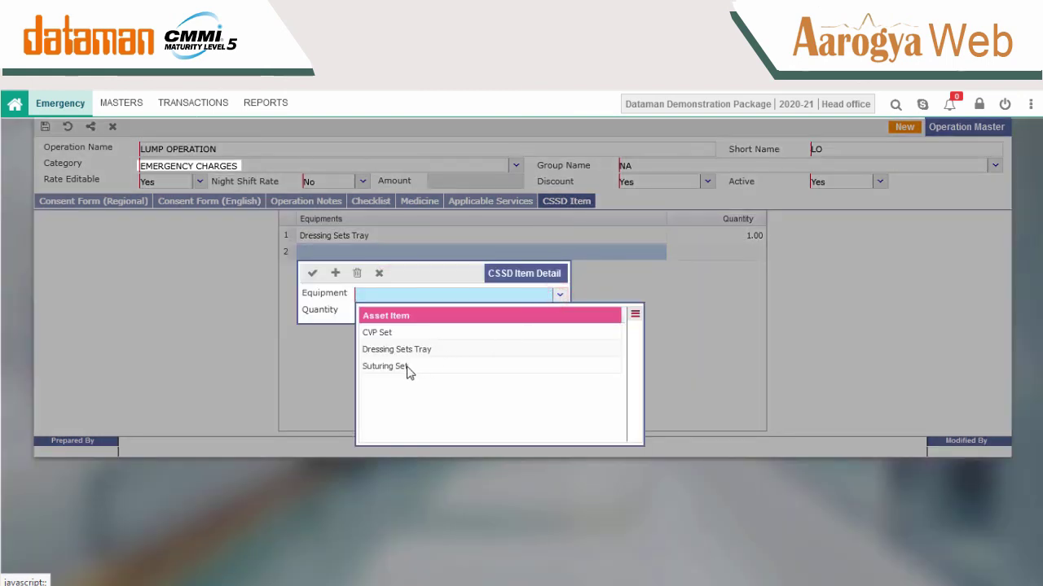
pyautogui.click(394, 332)
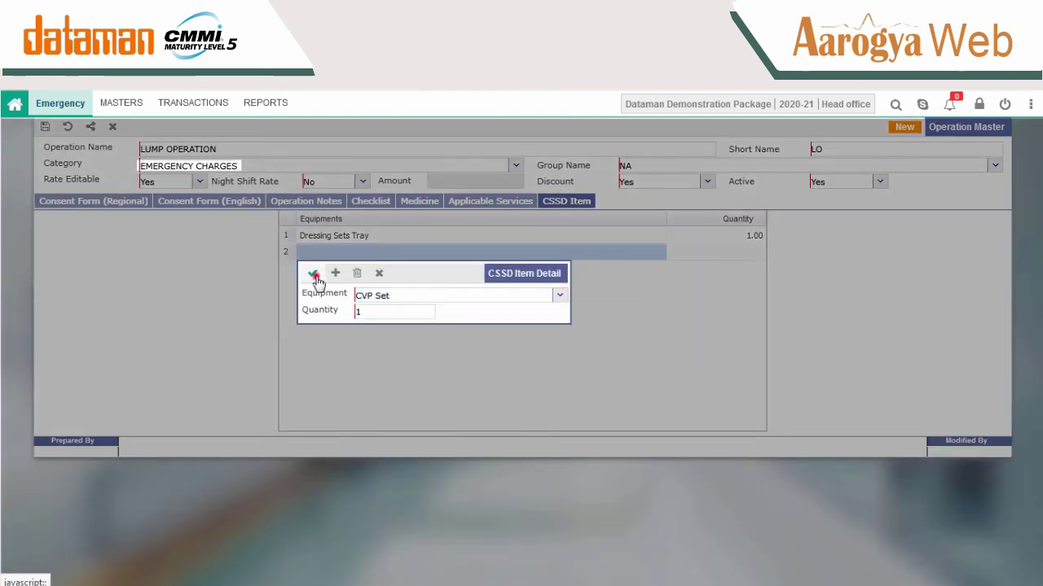
pyautogui.click(312, 273)
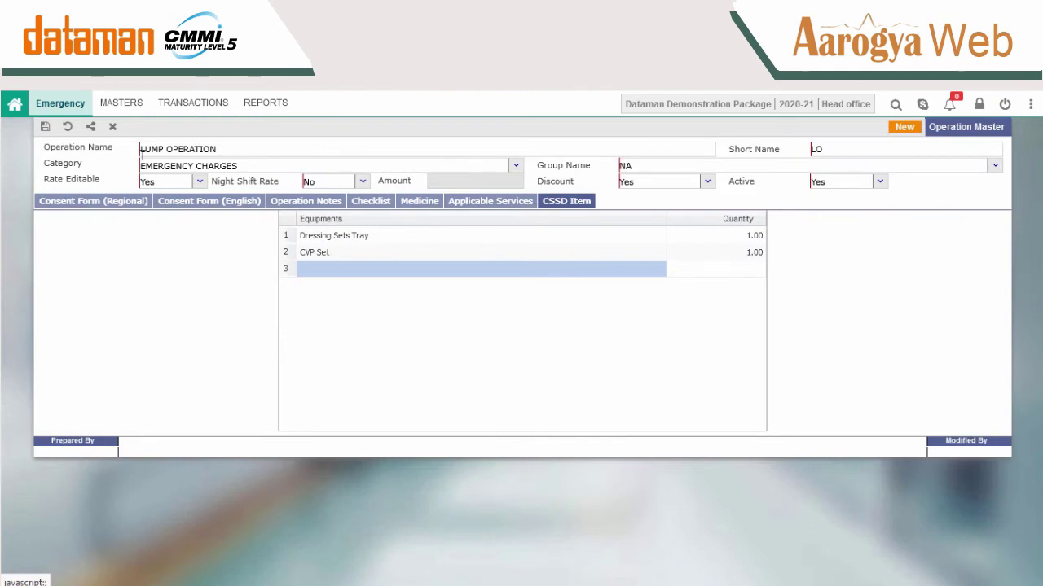
# Save the LUMP OPERATION master and discard the blank new record.
pyautogui.click(45, 126)
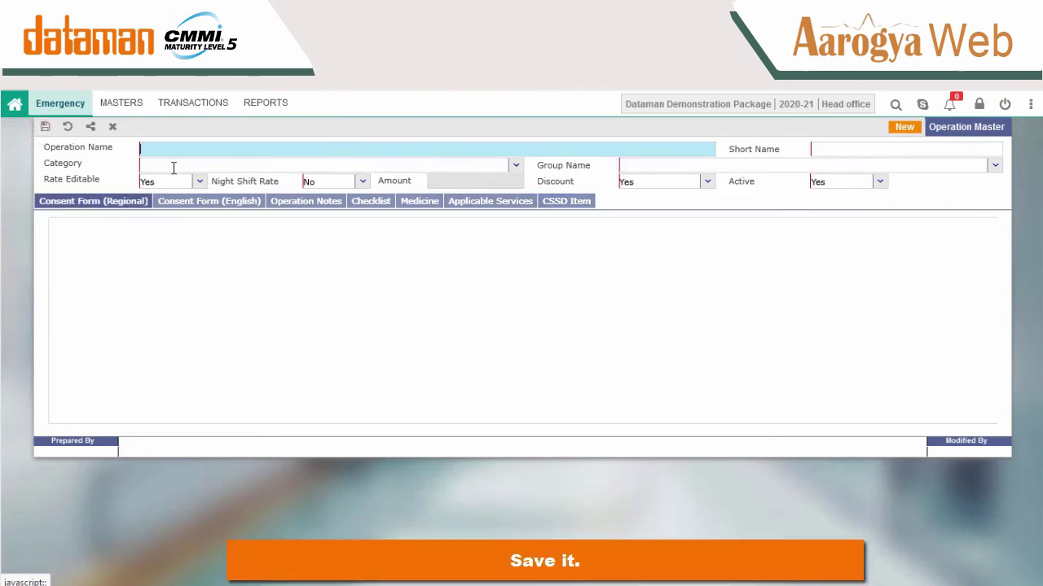
pyautogui.click(68, 127)
pyautogui.click(489, 364)
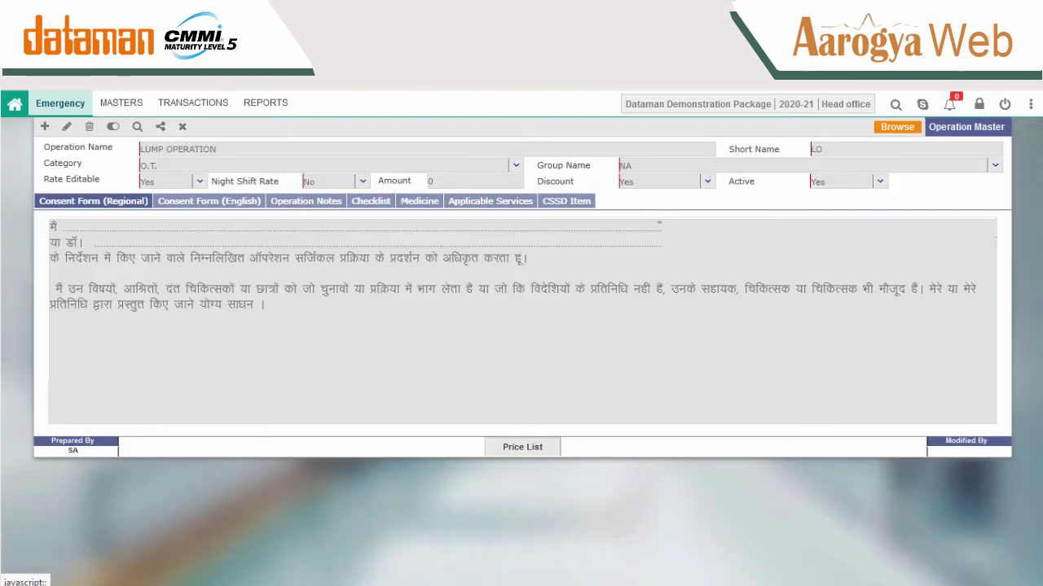
# Set the LUMP OPERATION rate to 30000 in the price list and save it.
pyautogui.click(522, 449)
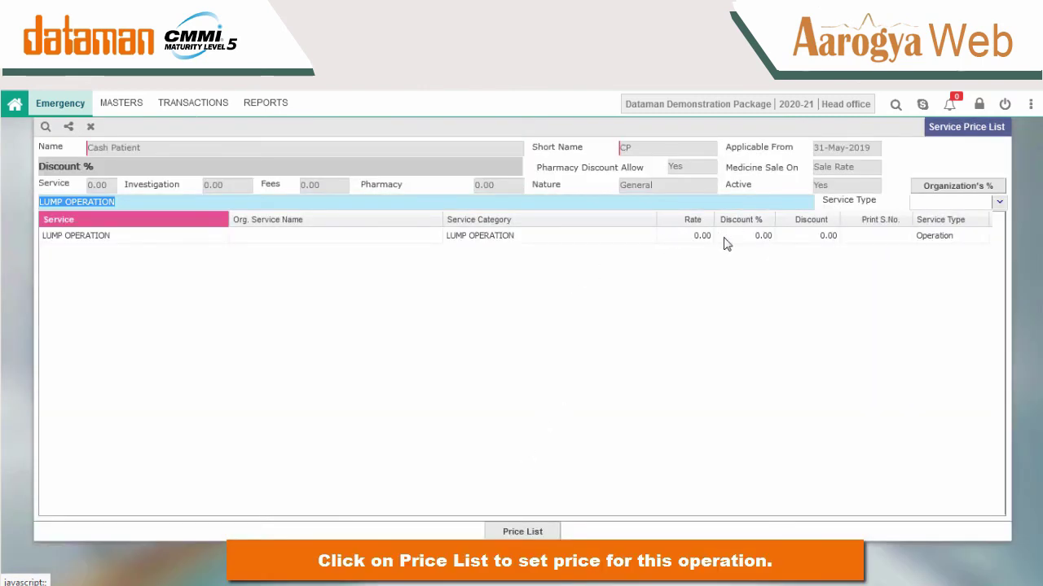
pyautogui.doubleClick(694, 235)
pyautogui.write('30000')
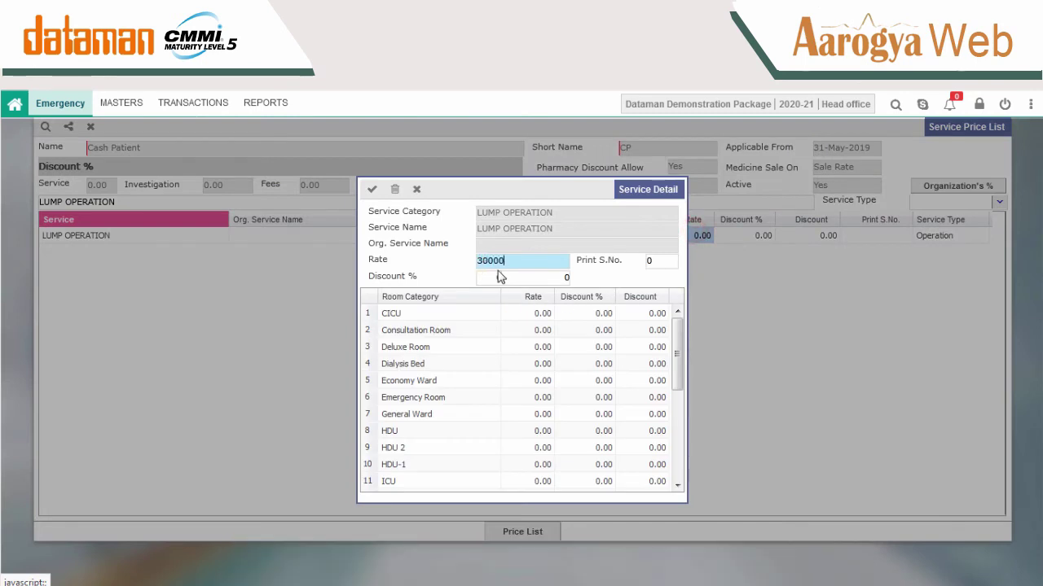
pyautogui.click(372, 189)
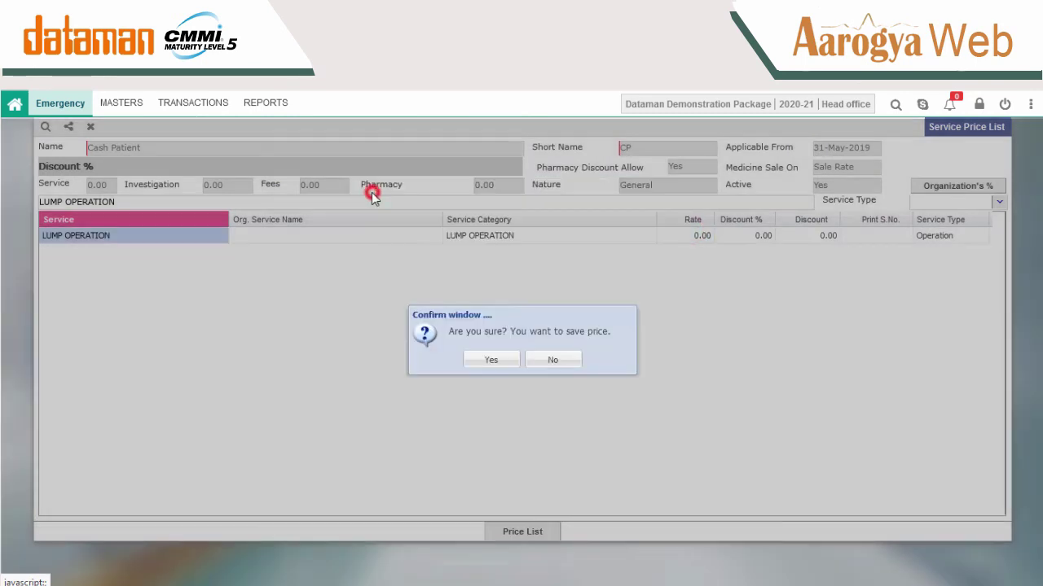
pyautogui.click(487, 363)
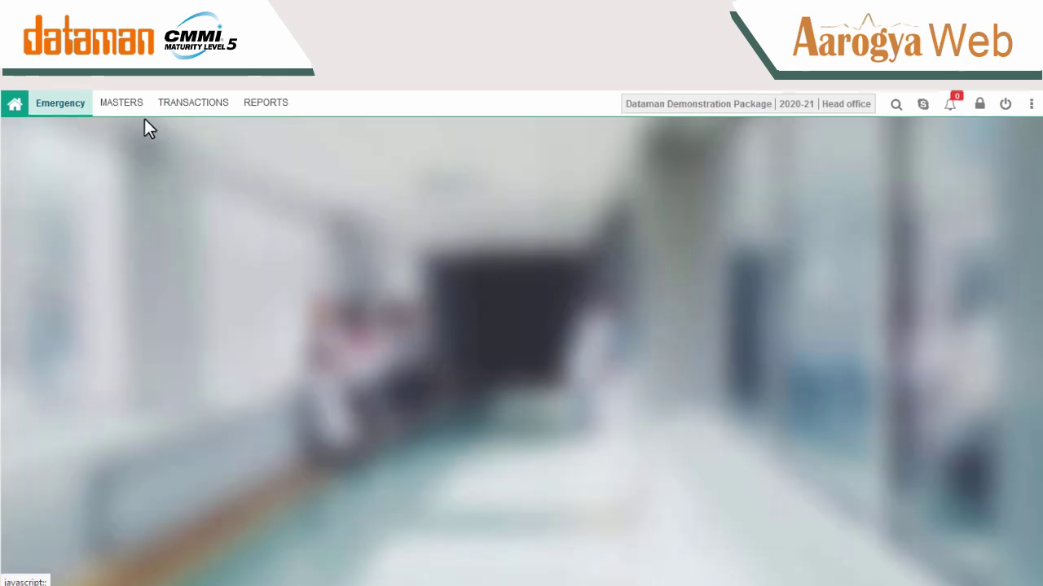
# Add and save nursing station SECOND FLOOR on floor 2, then close Nursing Station Master.
pyautogui.click(130, 109)
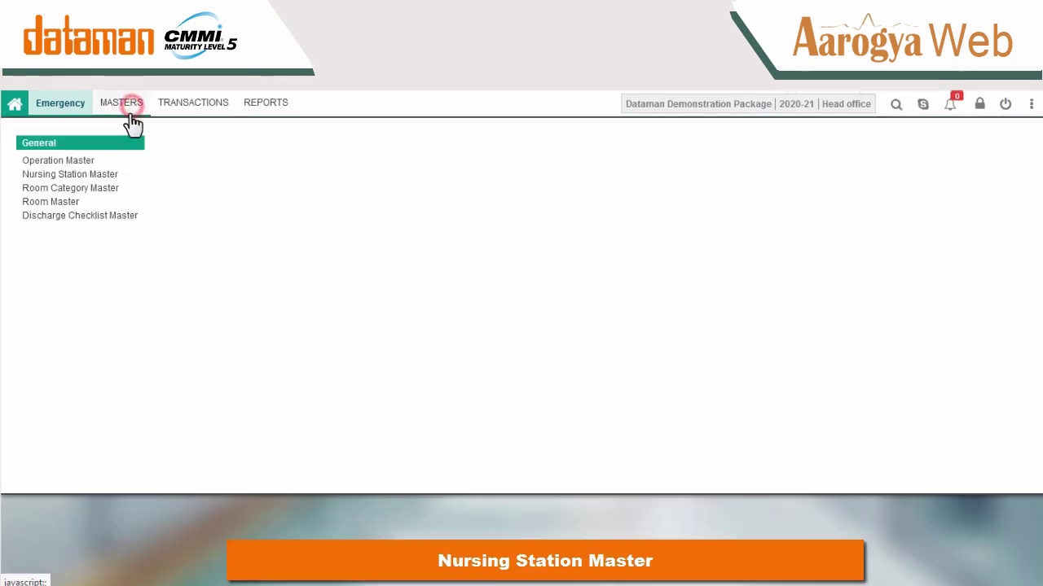
pyautogui.click(104, 176)
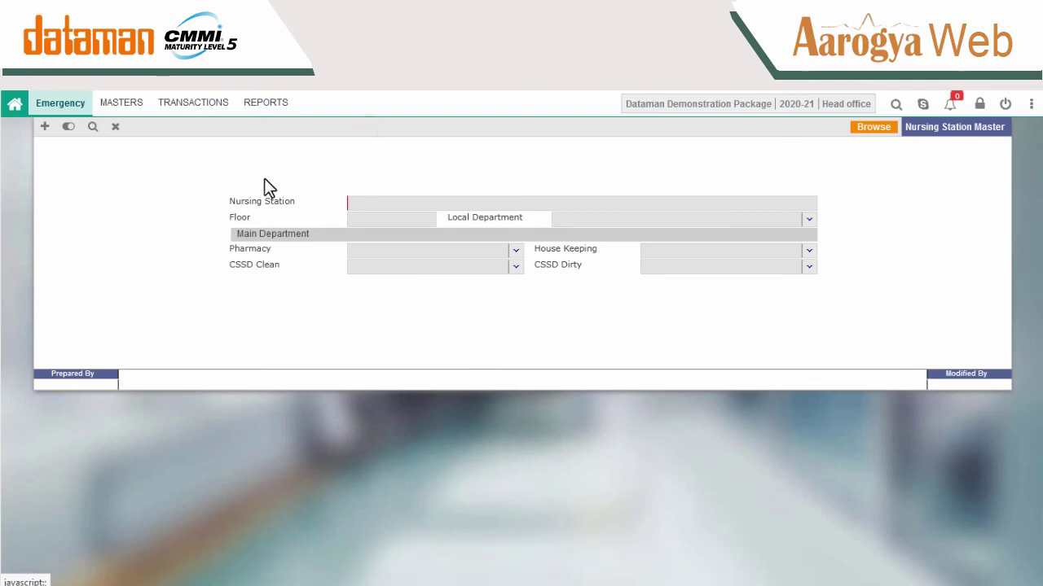
pyautogui.click(45, 126)
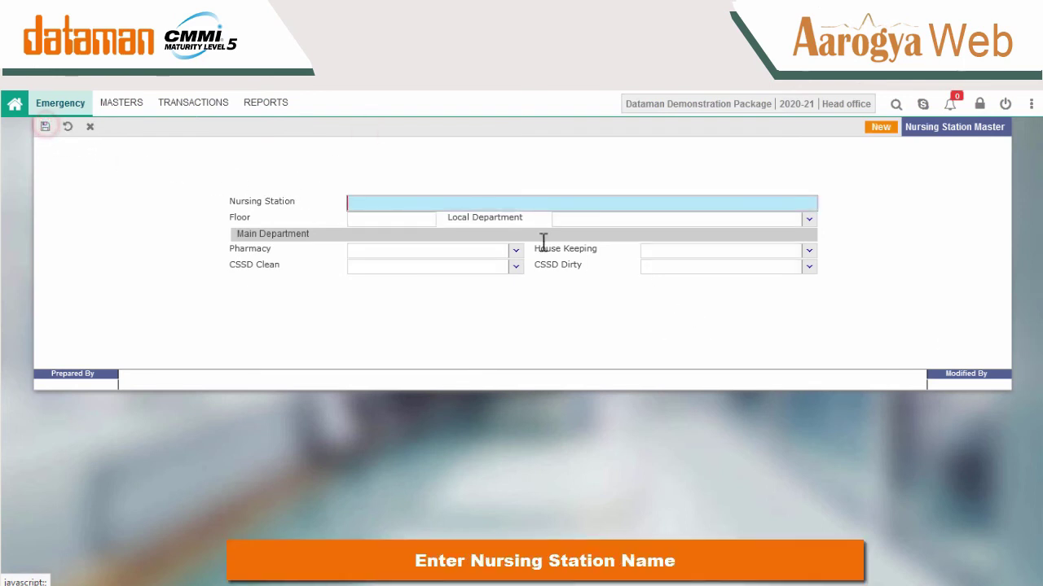
pyautogui.write('SECON')
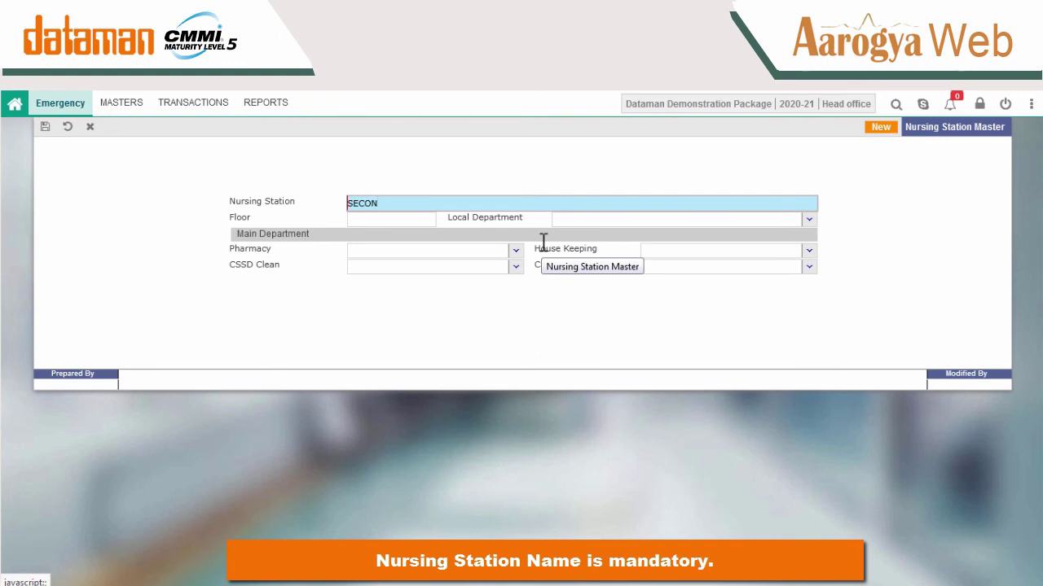
pyautogui.write('D FLOOR')
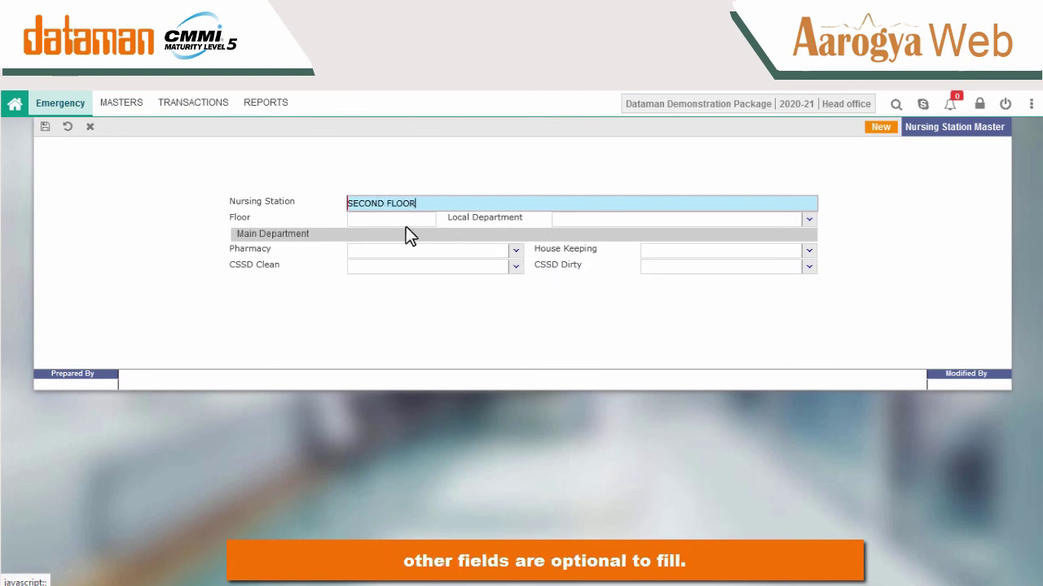
pyautogui.click(381, 219)
pyautogui.write('2')
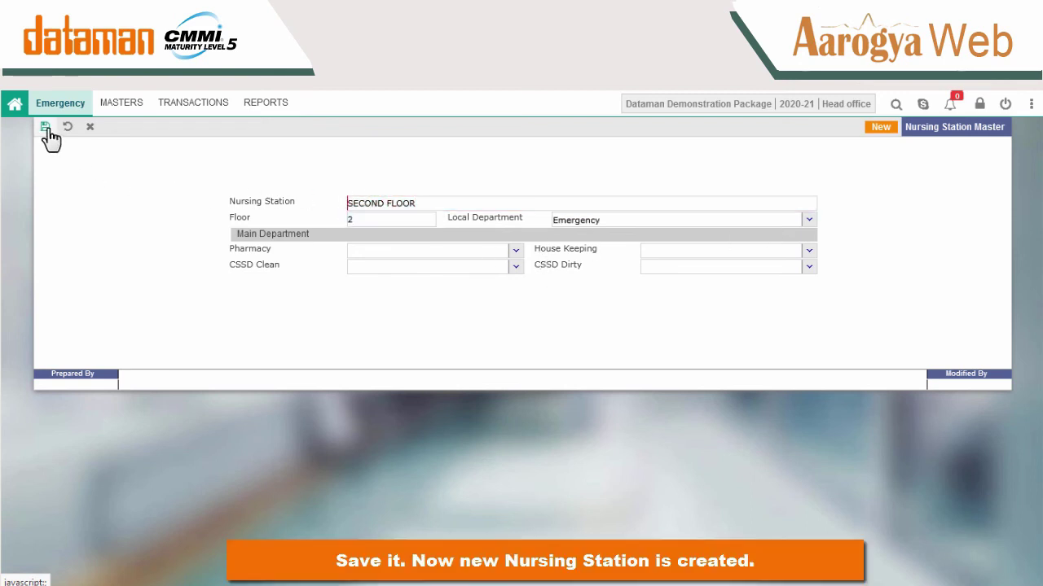
pyautogui.click(45, 126)
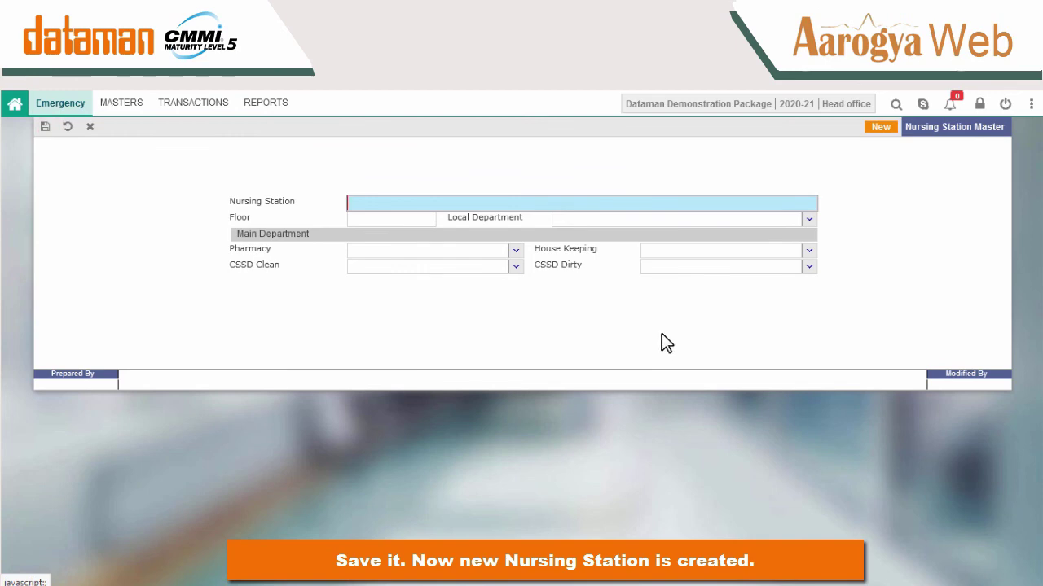
pyautogui.click(90, 127)
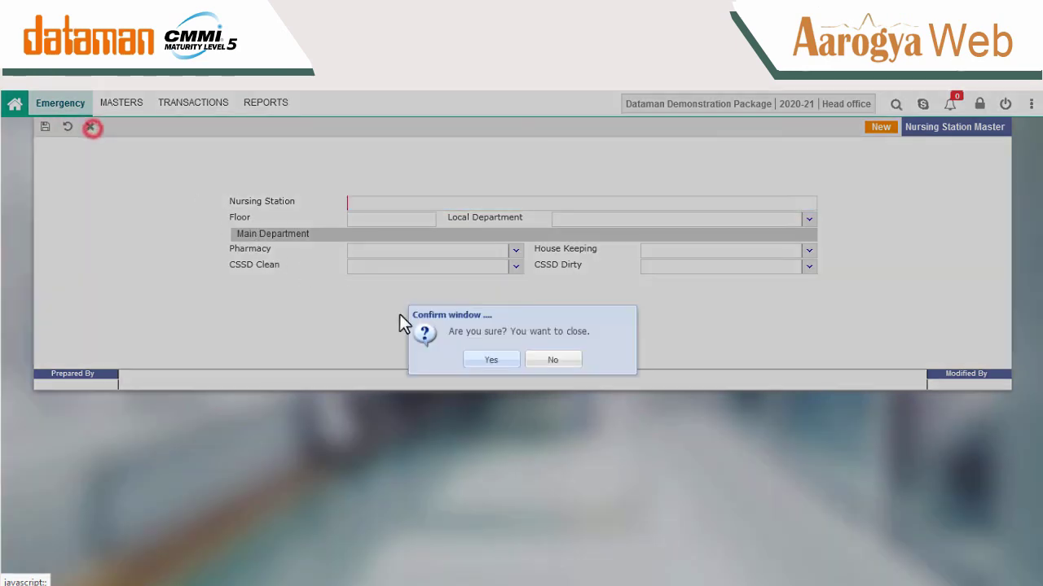
pyautogui.click(497, 363)
# Start a new room category named EMERGENCY WARD with room type Emergency.
pyautogui.click(129, 110)
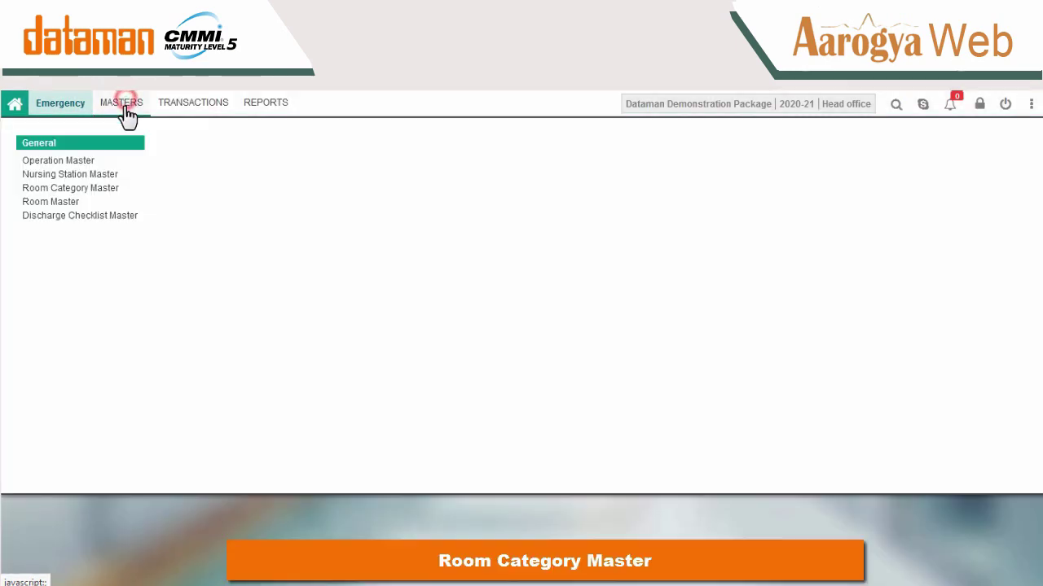
pyautogui.click(101, 187)
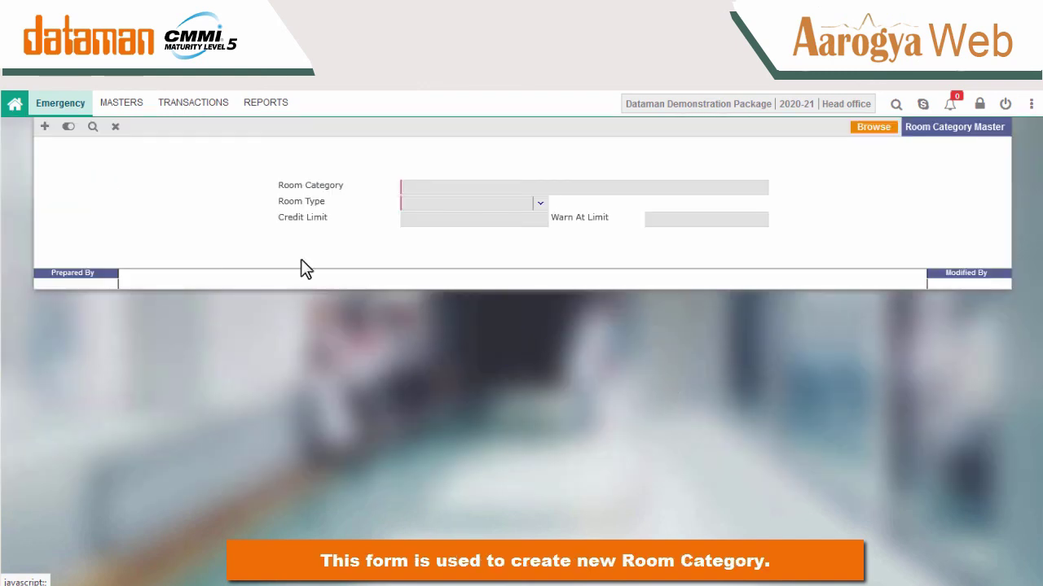
pyautogui.click(44, 129)
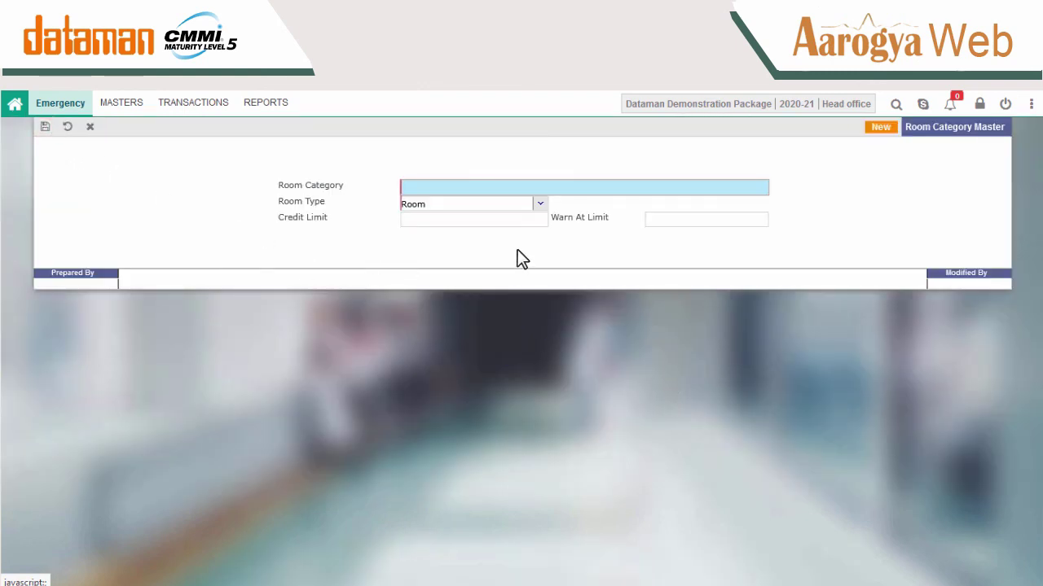
pyautogui.write('E')
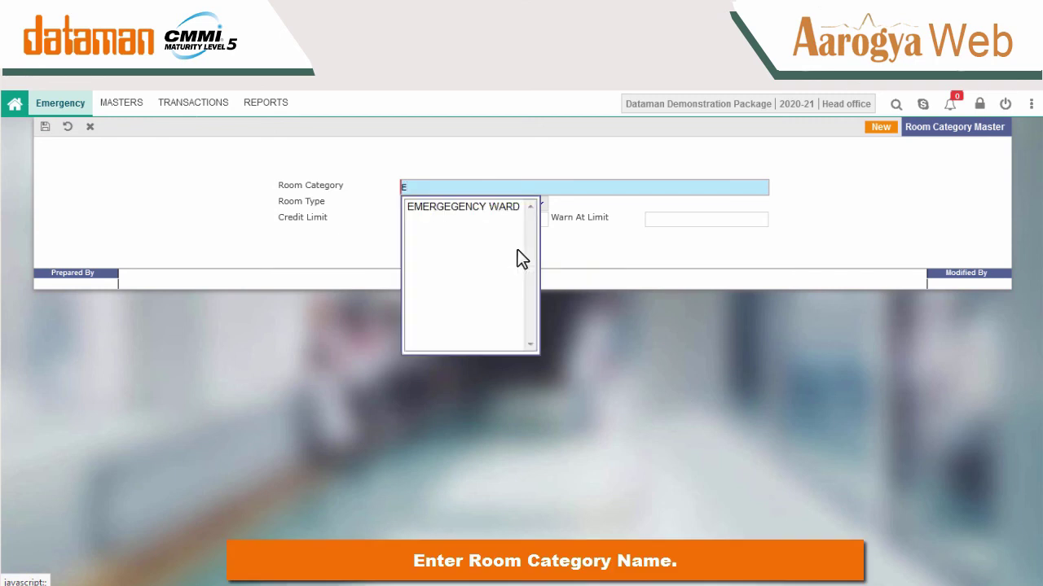
pyautogui.write('MERGENCY')
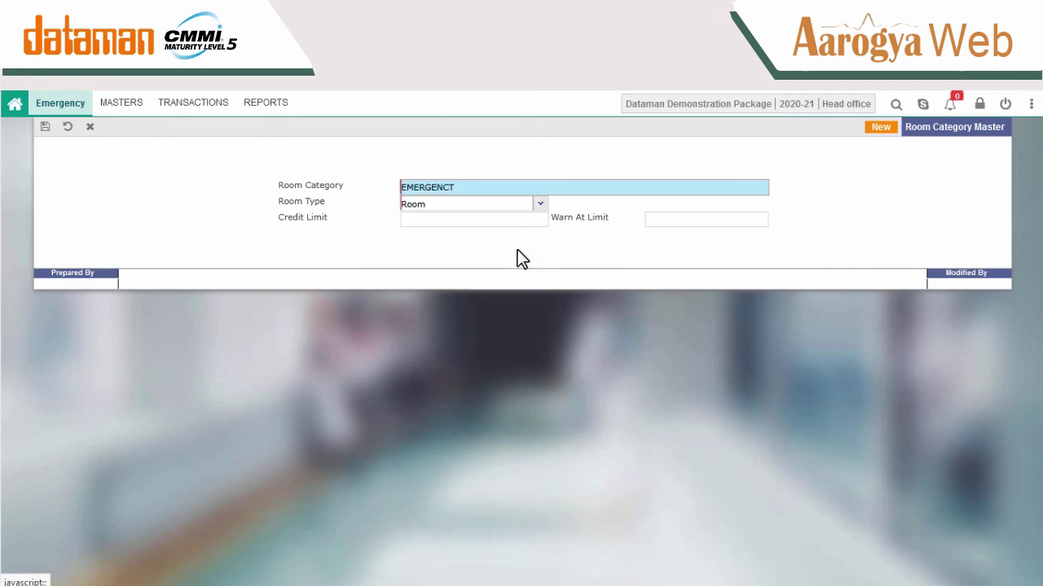
pyautogui.click(541, 207)
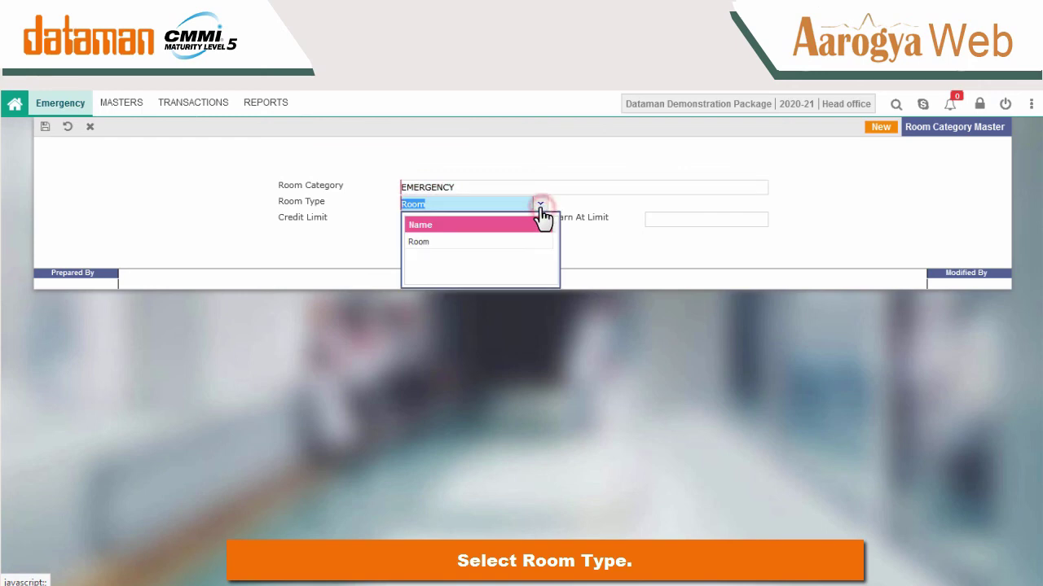
pyautogui.press('BackSpace')
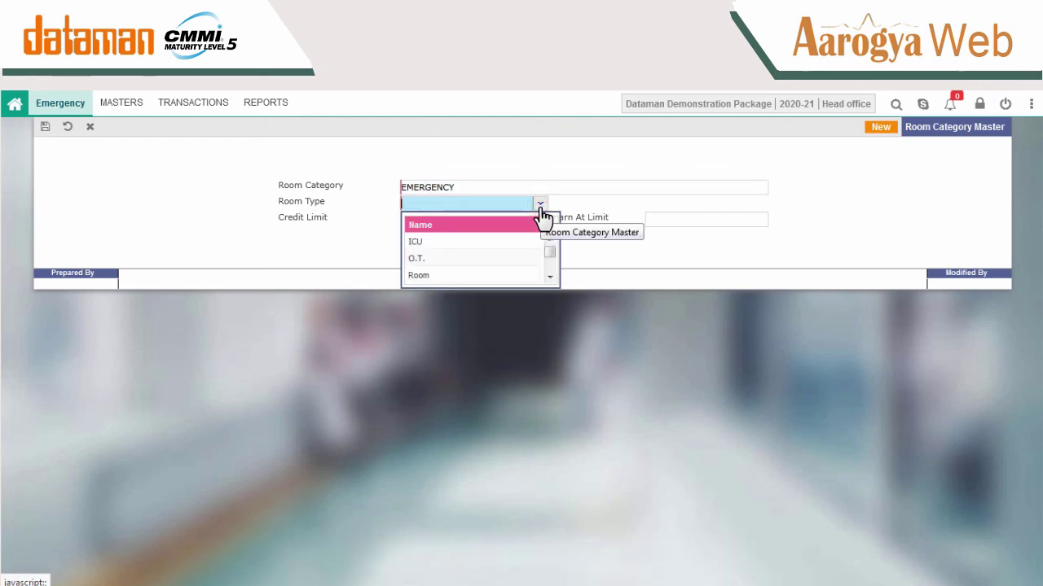
pyautogui.write('EM')
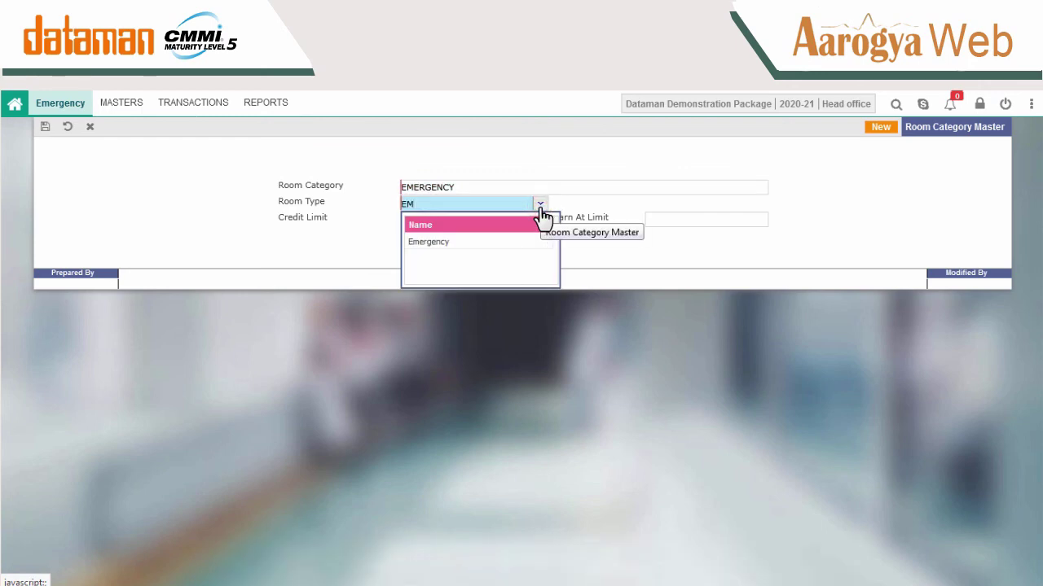
pyautogui.press('Down')
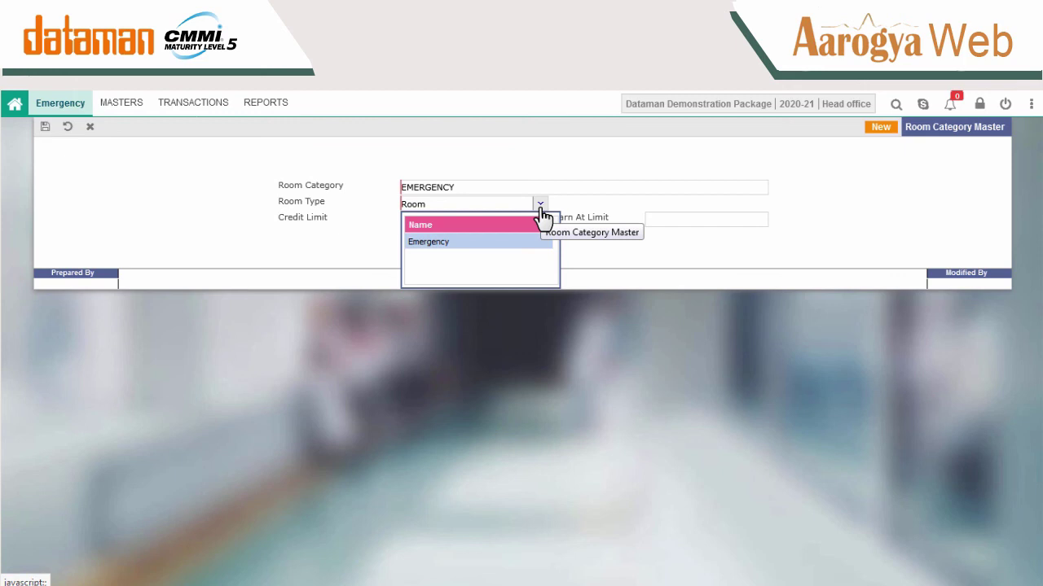
pyautogui.press('Return')
# Set credit limit 50000 and warn-at limit 40000, then save the category.
pyautogui.click(543, 218)
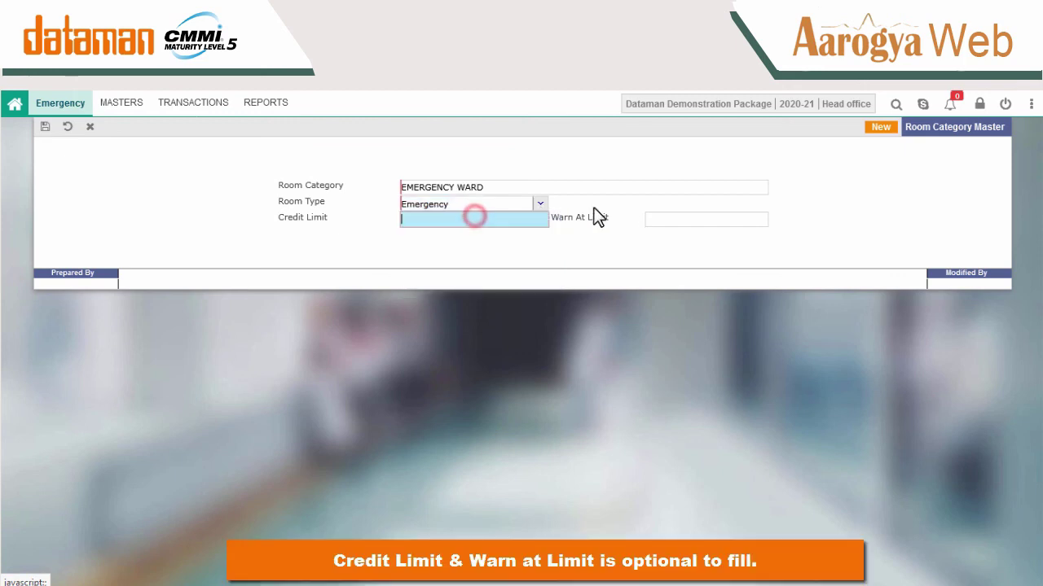
pyautogui.click(691, 219)
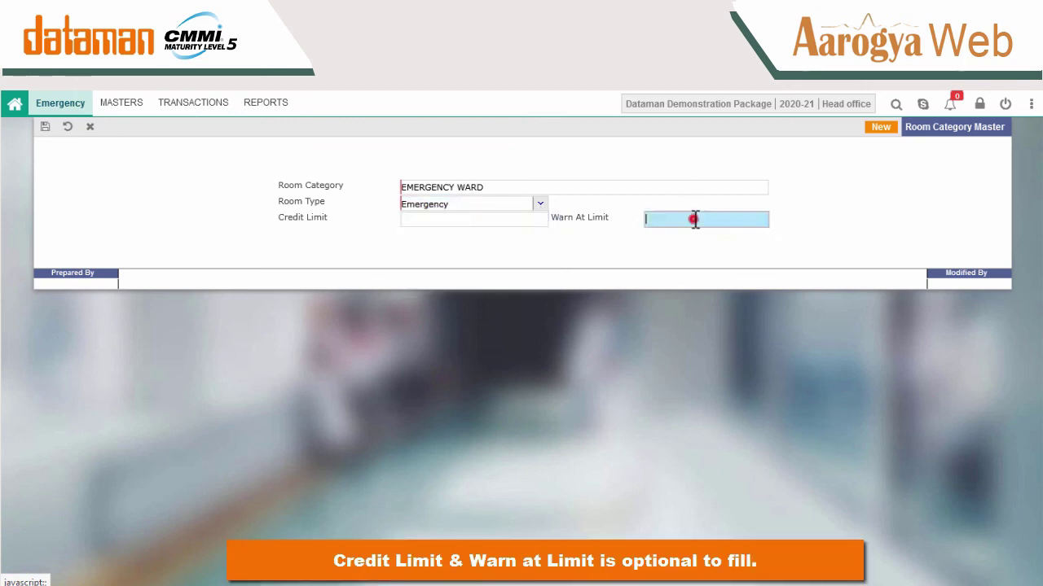
pyautogui.click(482, 220)
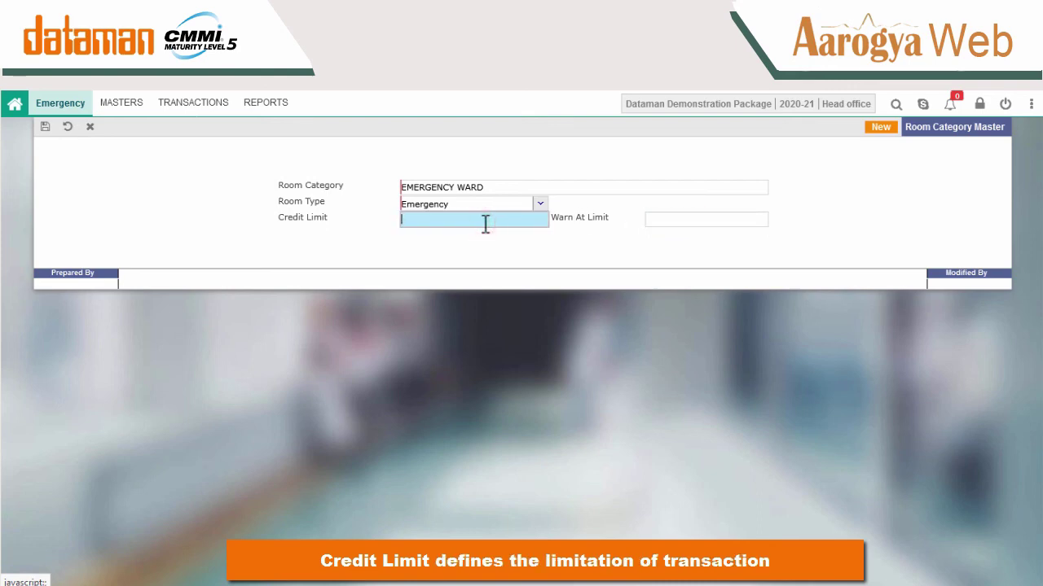
pyautogui.write('50000')
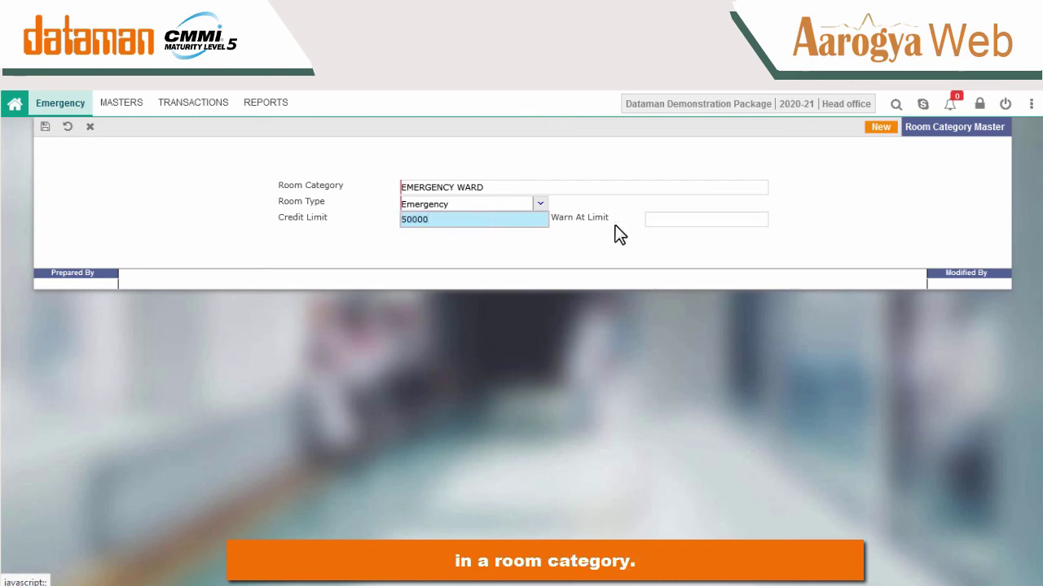
pyautogui.click(655, 217)
pyautogui.write('40000')
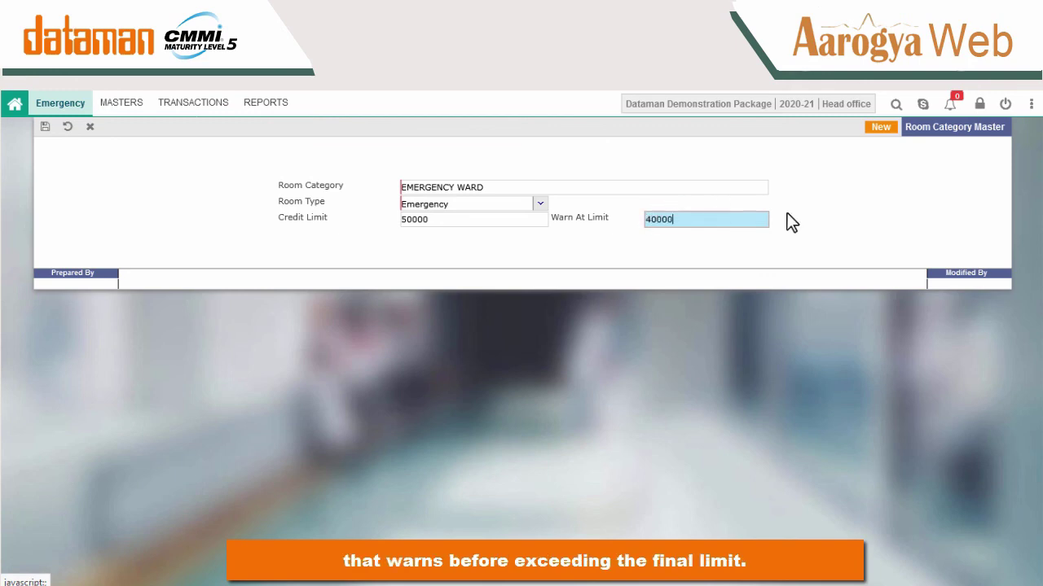
pyautogui.click(823, 214)
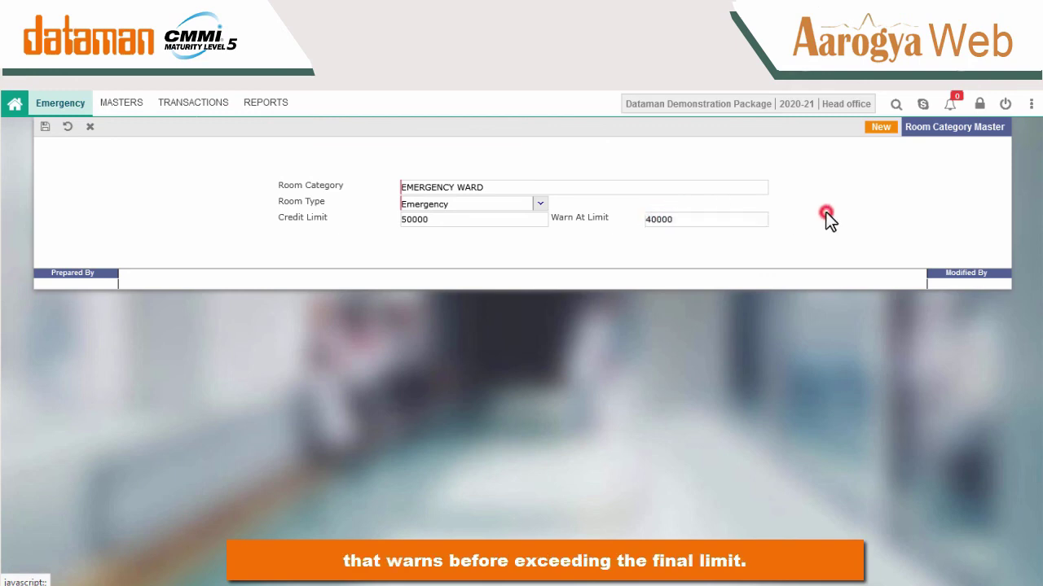
pyautogui.click(46, 128)
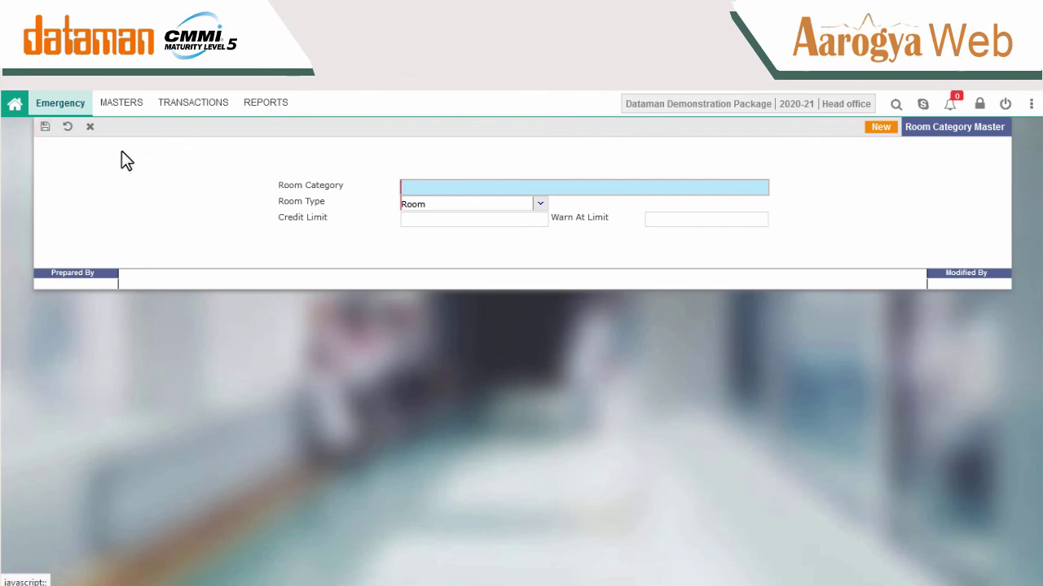
# Start a new room EMERGENCY1 with description 'ROOM FOR EMERGENCY' in Room Master.
pyautogui.click(138, 111)
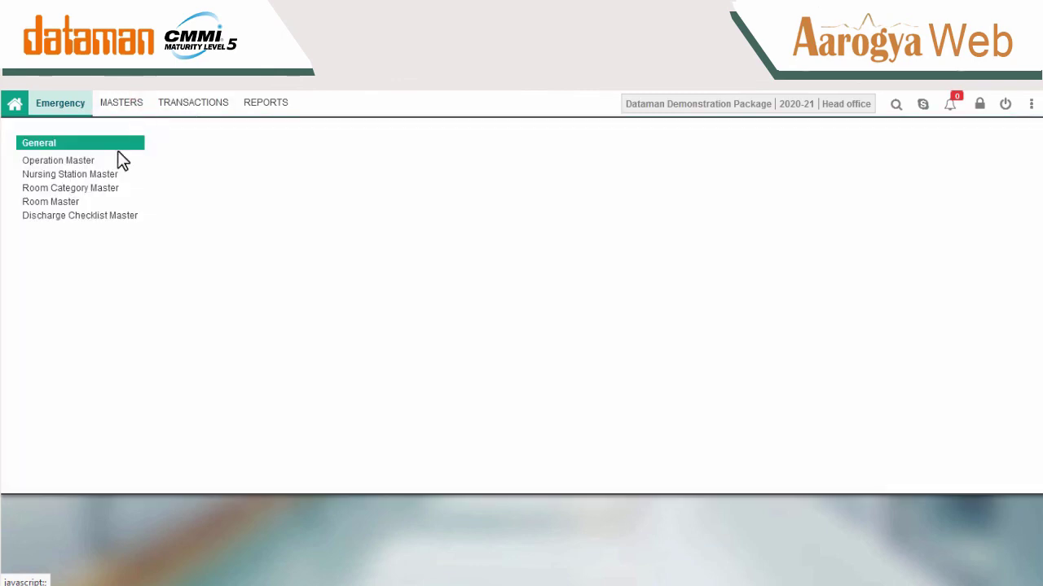
pyautogui.click(63, 202)
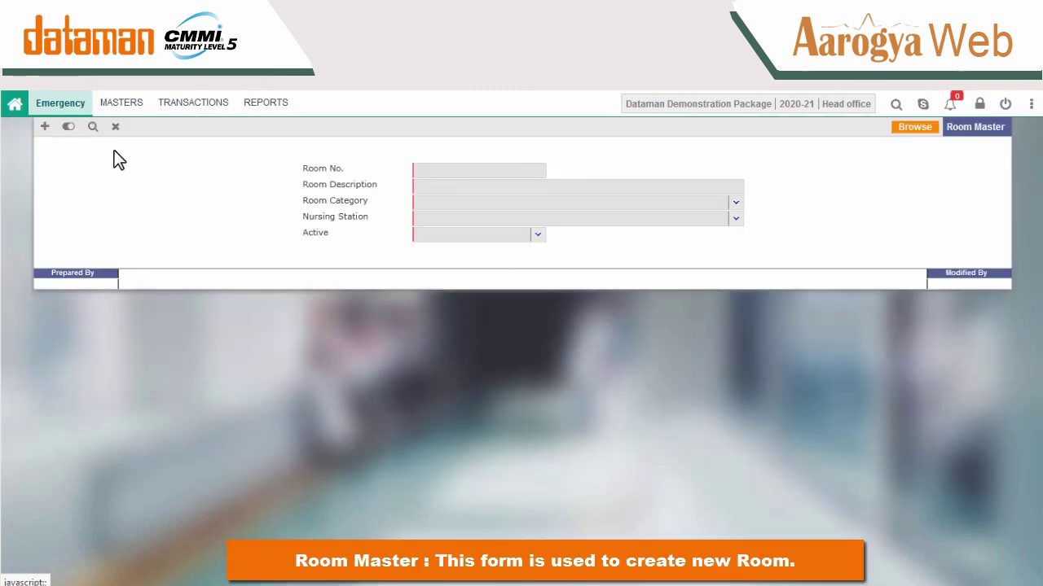
pyautogui.click(45, 128)
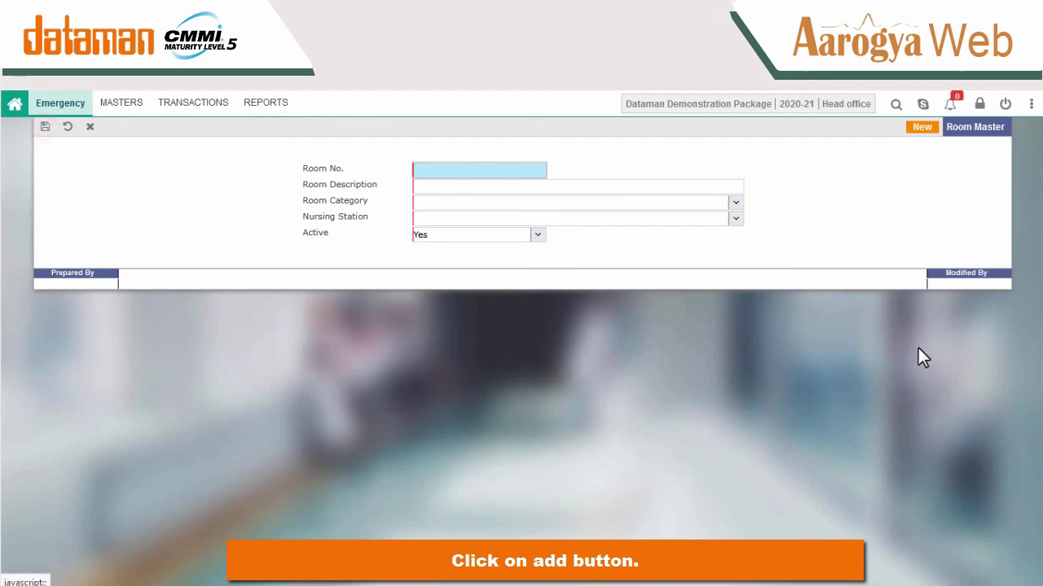
pyautogui.write('EM')
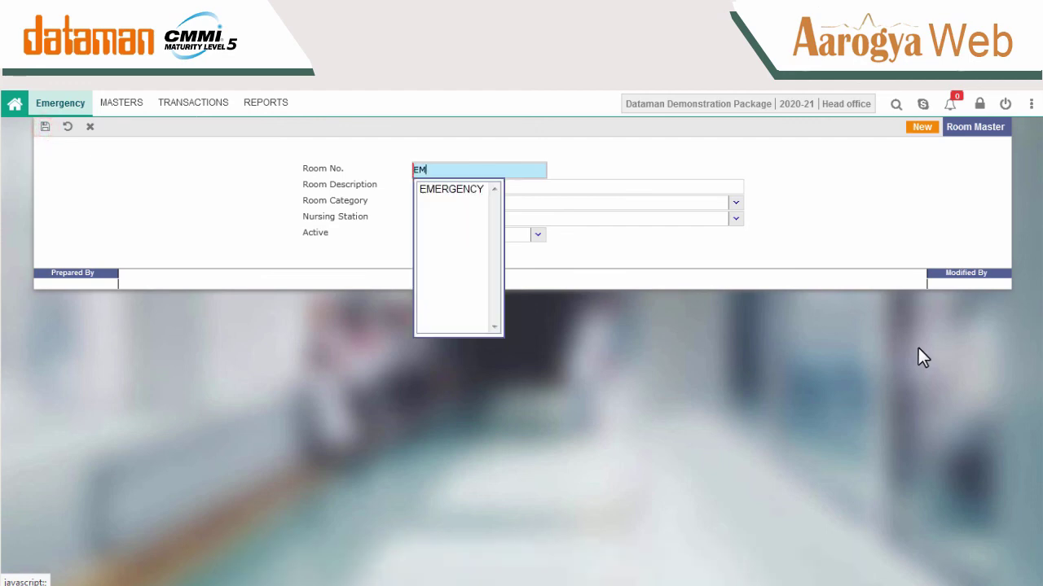
pyautogui.write('ERGENCY')
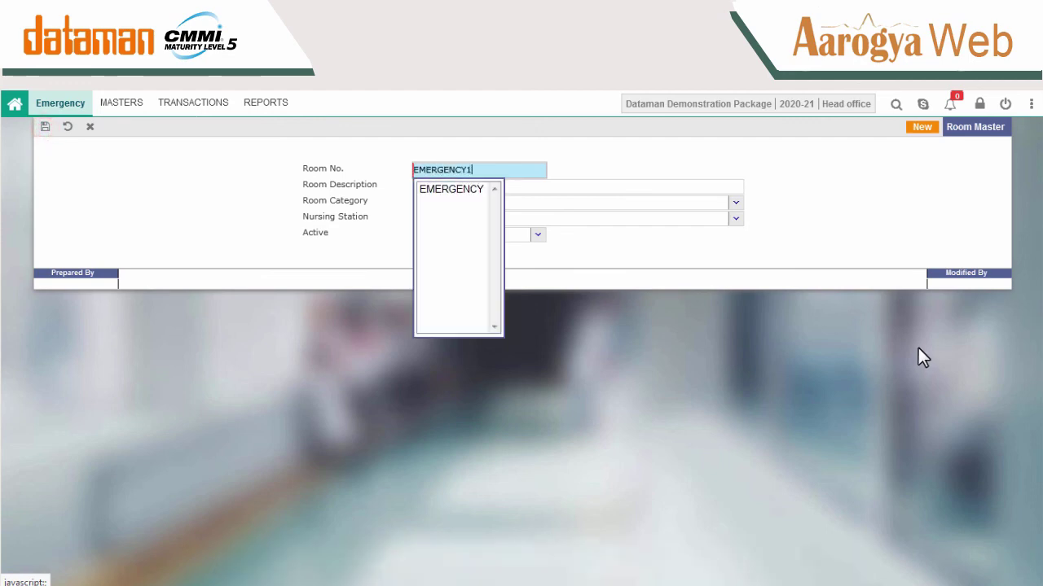
pyautogui.write('1')
pyautogui.click(499, 191)
pyautogui.write('ROO')
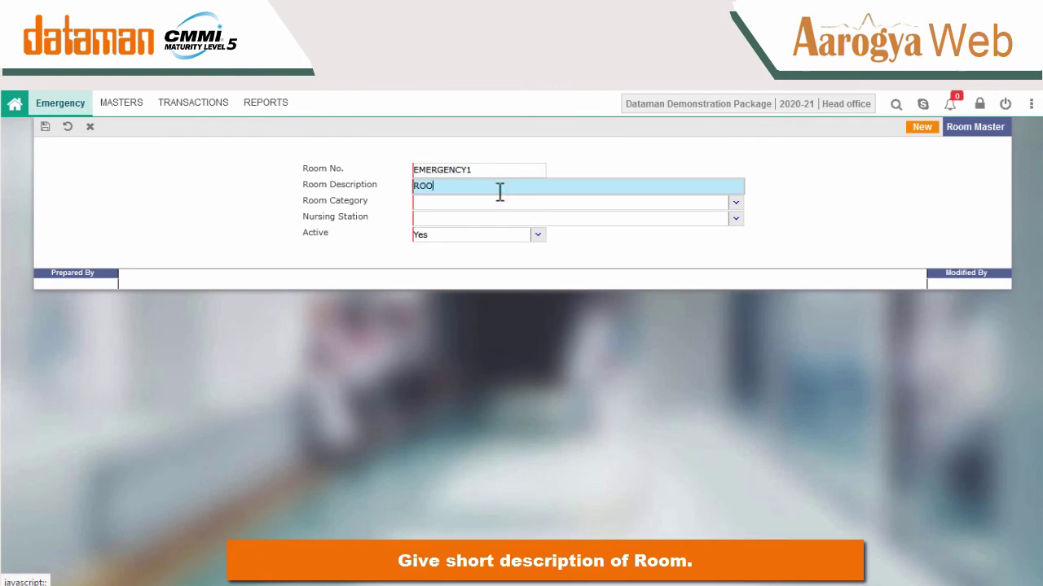
pyautogui.write('M FOR EMERGENCY')
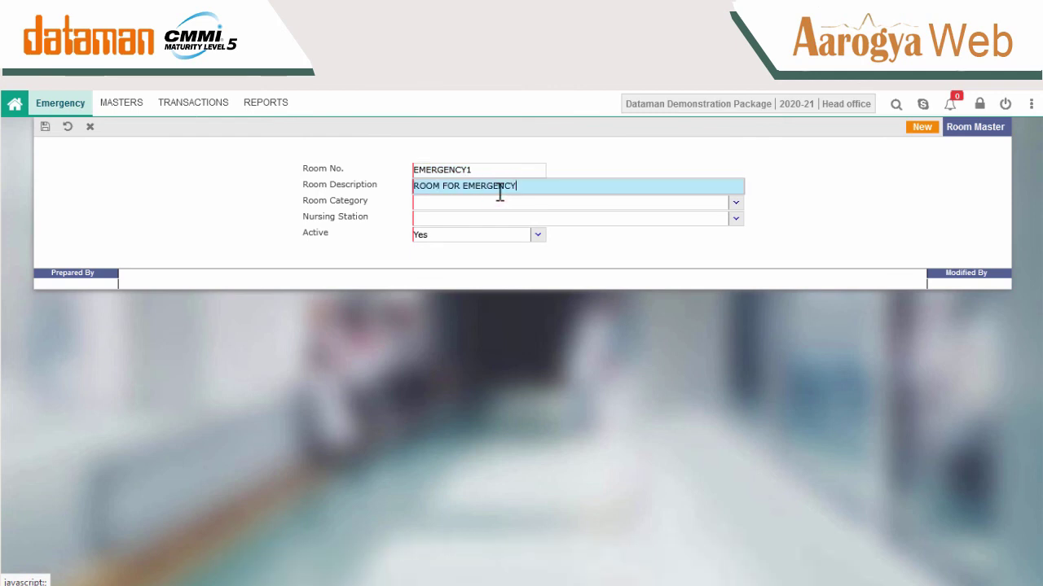
# Assign category EMERGENCY WARD and nursing station SECOND FLOOR, save the room, and close the form.
pyautogui.click(736, 203)
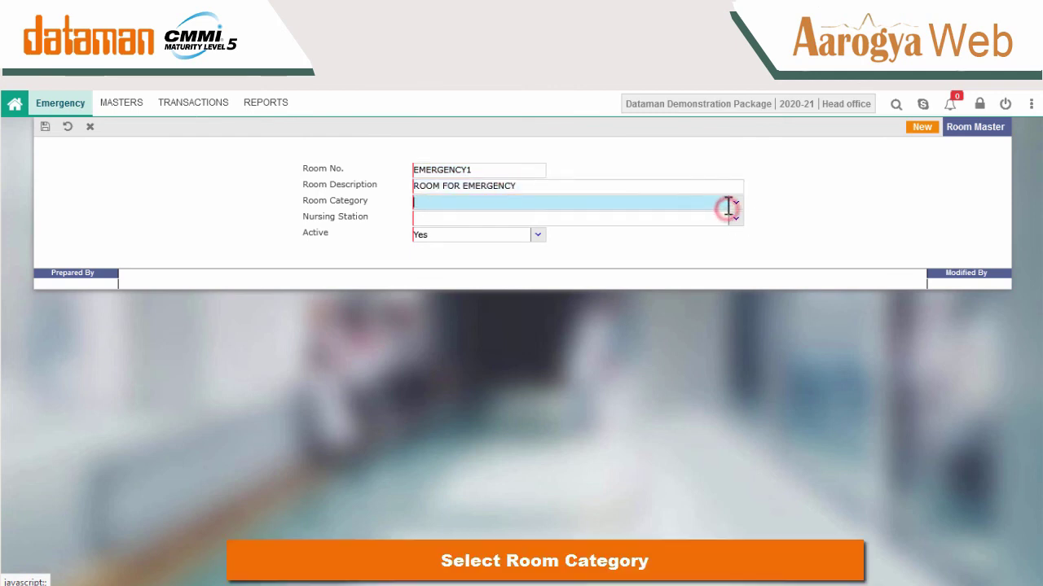
pyautogui.click(736, 204)
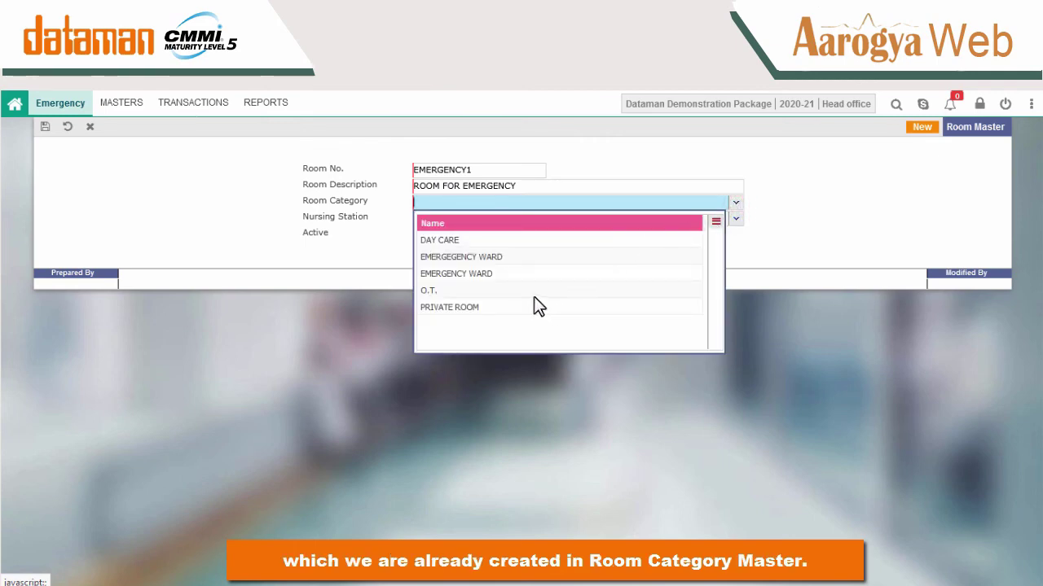
pyautogui.click(560, 273)
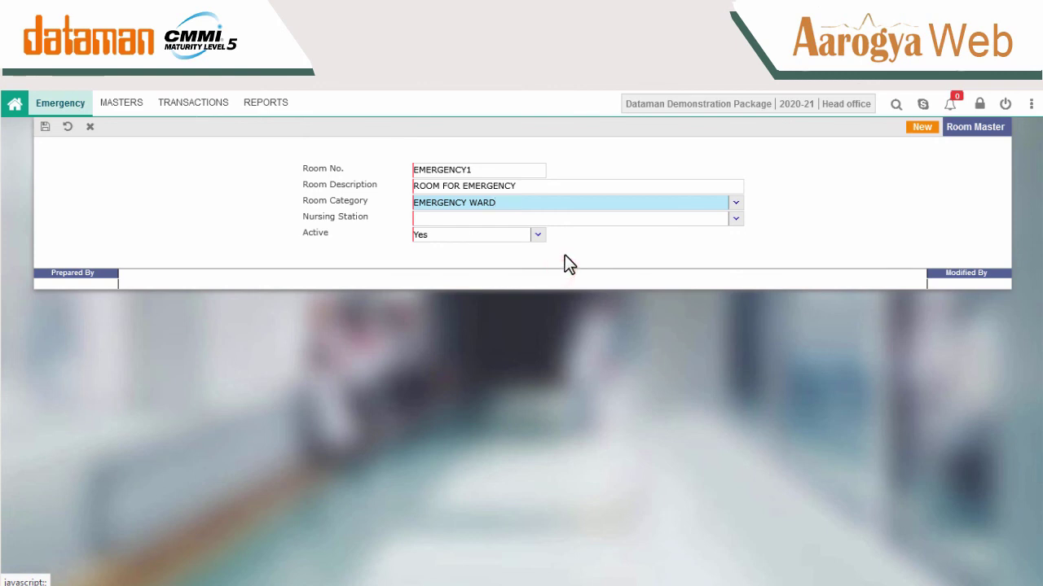
pyautogui.click(735, 220)
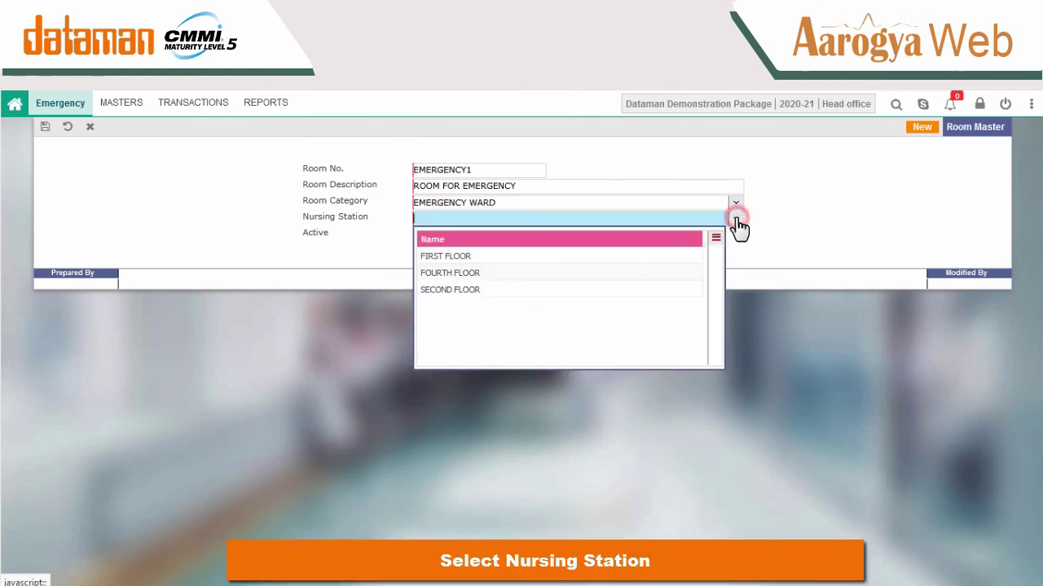
pyautogui.click(486, 291)
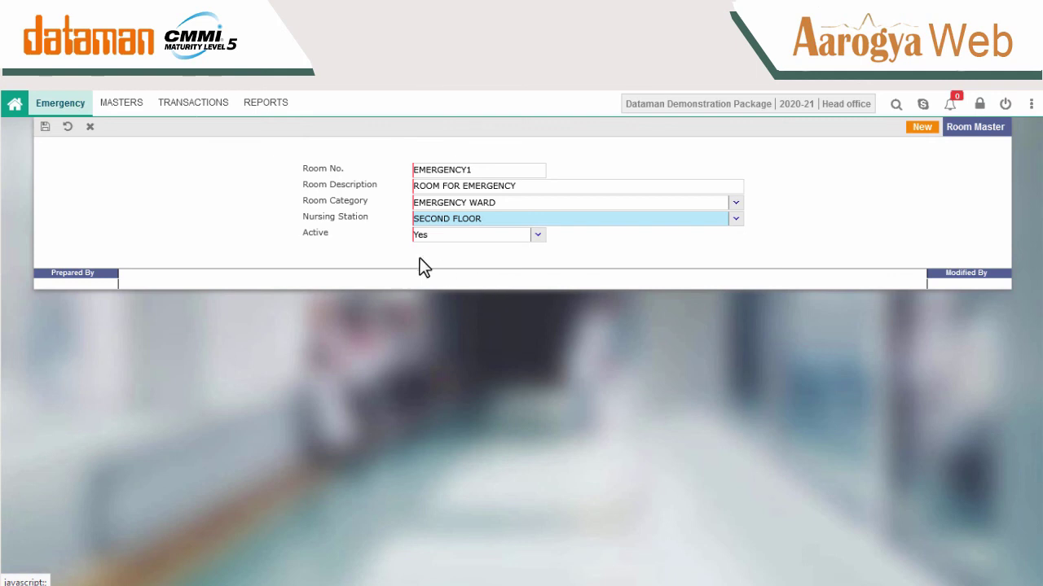
pyautogui.click(45, 126)
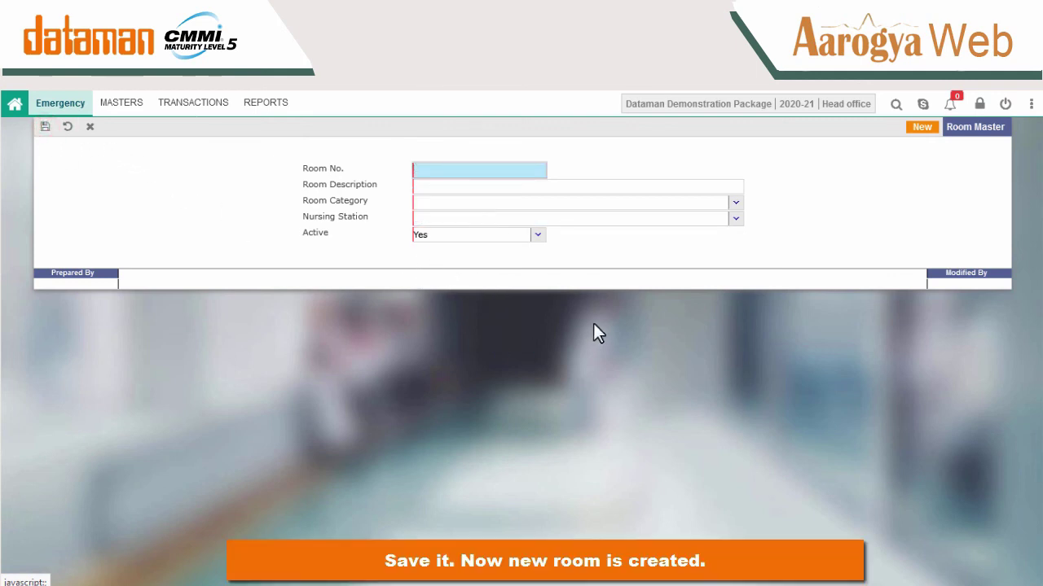
pyautogui.click(869, 150)
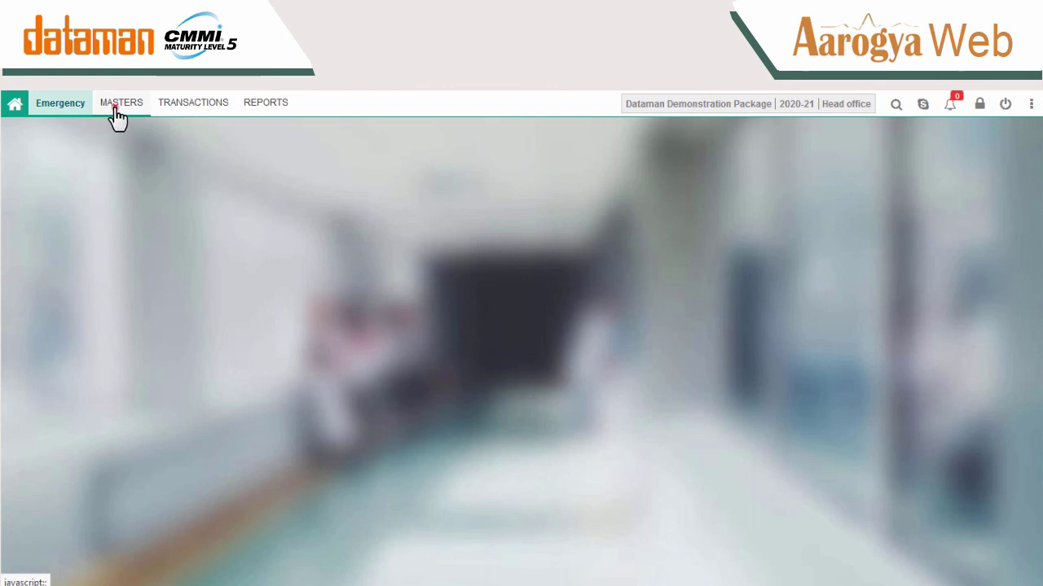
# Start a new discharge checklist entry with name BP and short name BP.
pyautogui.click(115, 108)
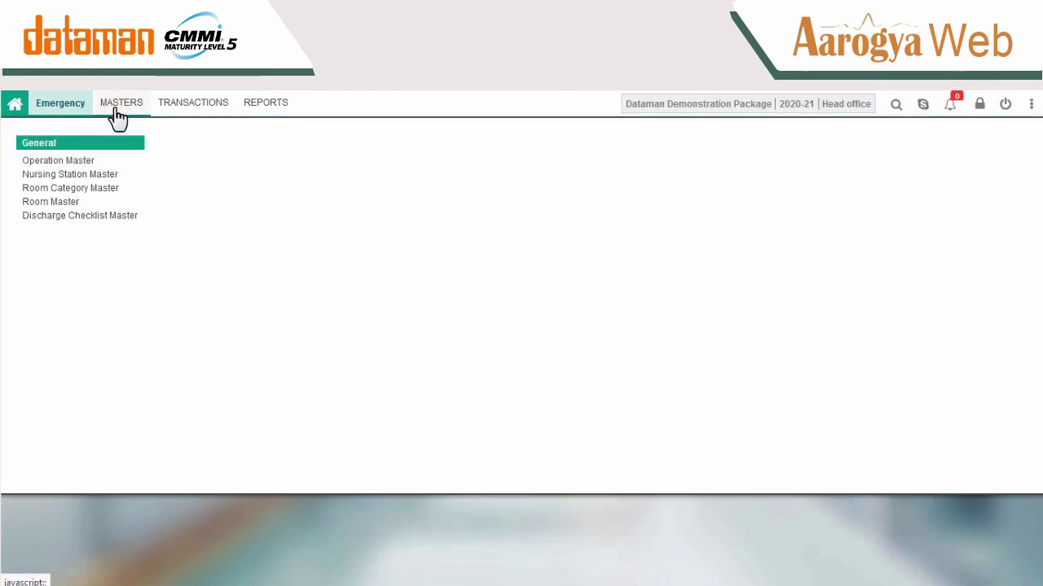
pyautogui.click(114, 215)
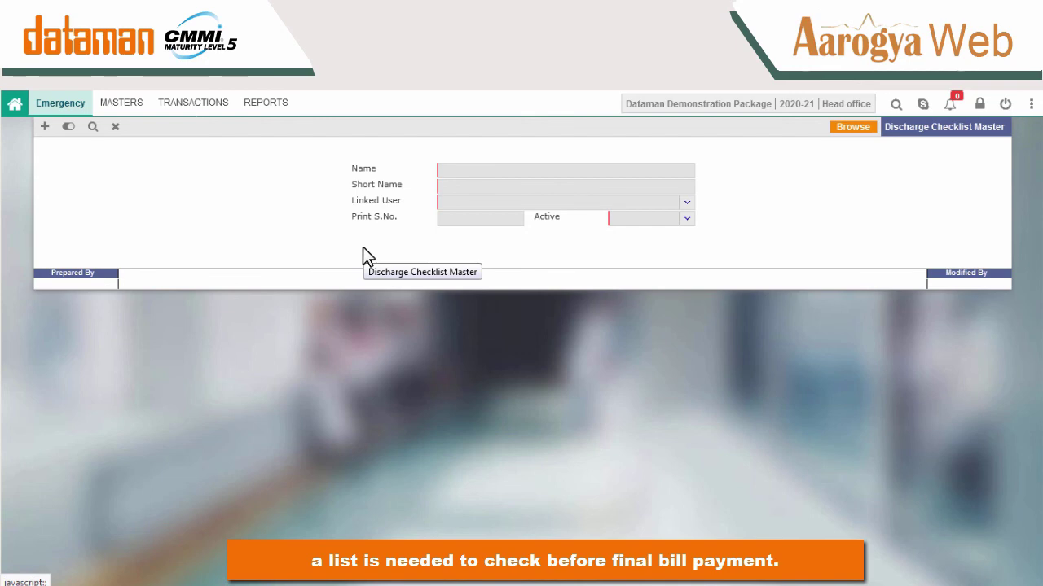
pyautogui.click(46, 127)
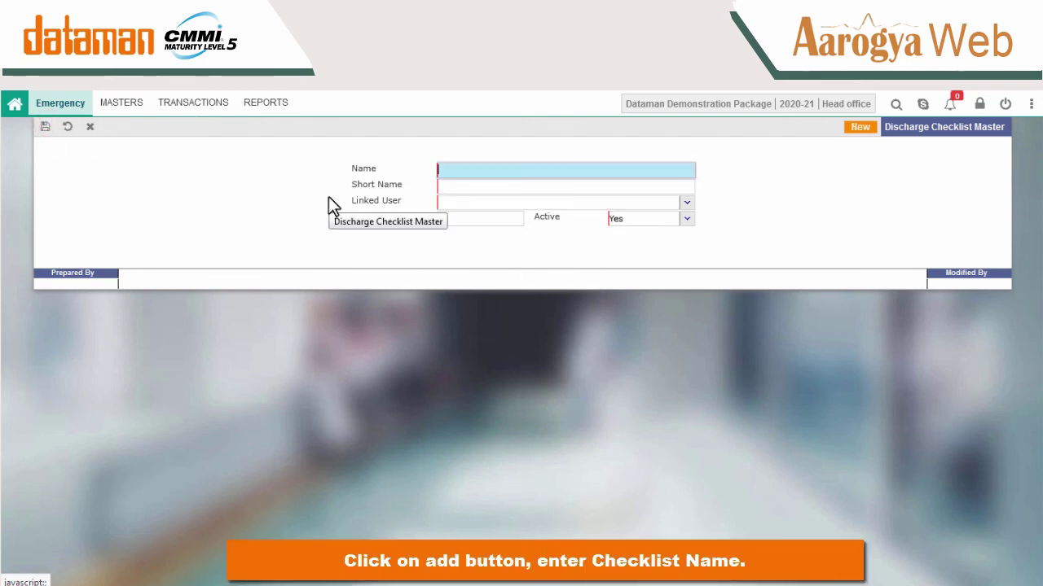
pyautogui.write('BP')
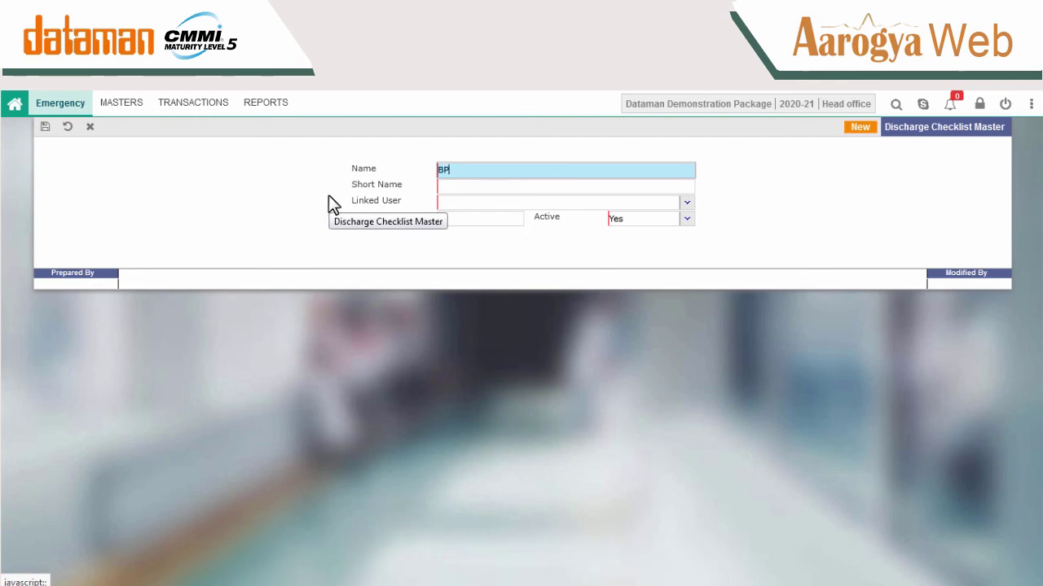
pyautogui.click(455, 187)
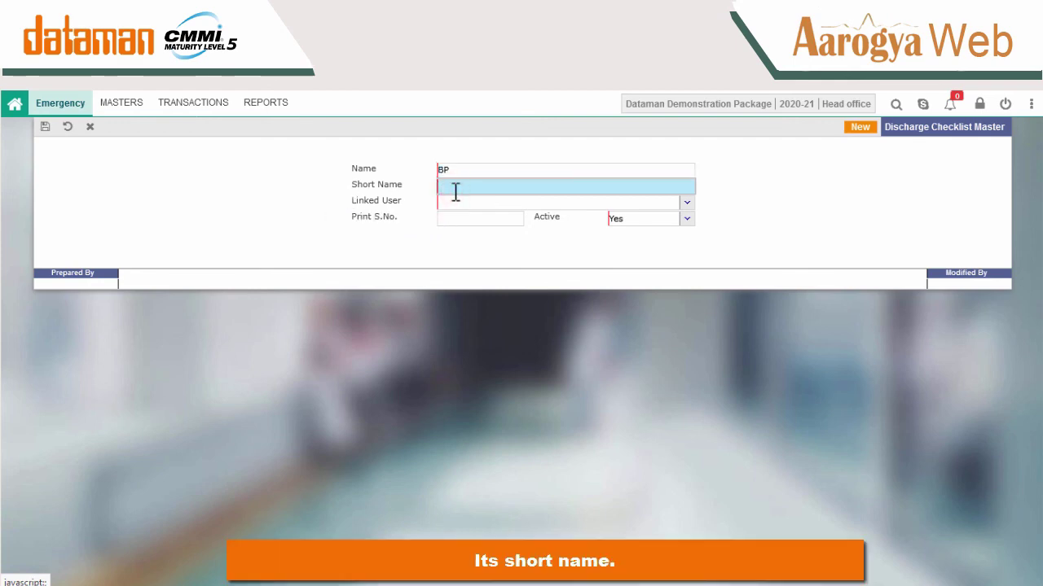
pyautogui.write('BP')
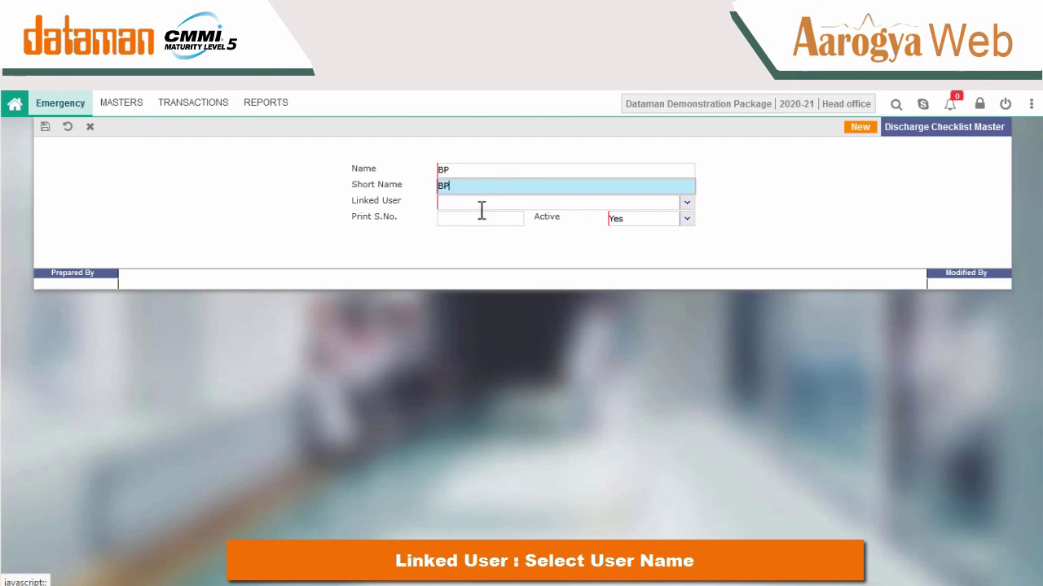
# Link all users, set print serial number 1, and save the BP checklist.
pyautogui.click(689, 203)
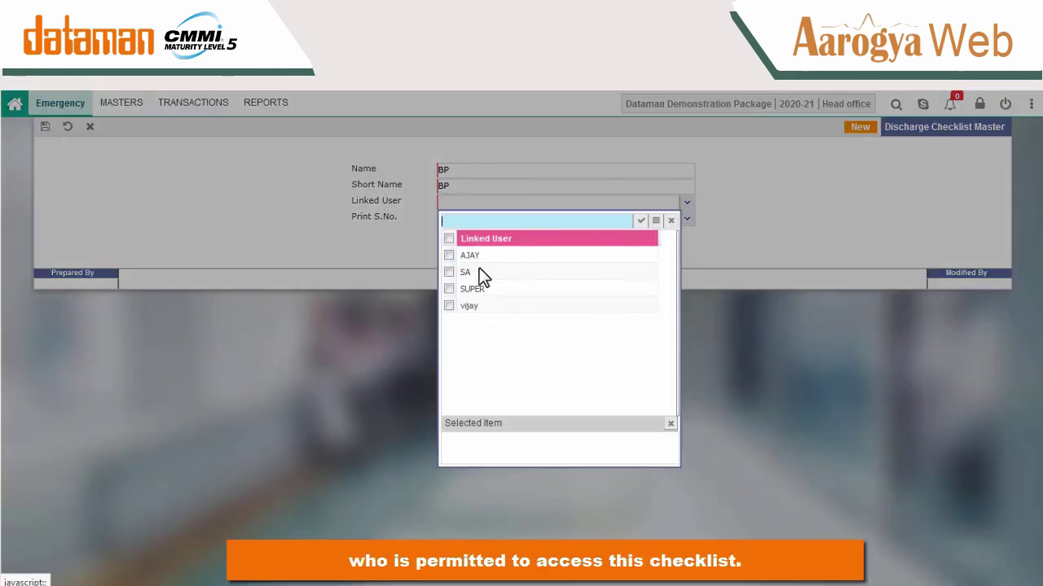
pyautogui.click(449, 240)
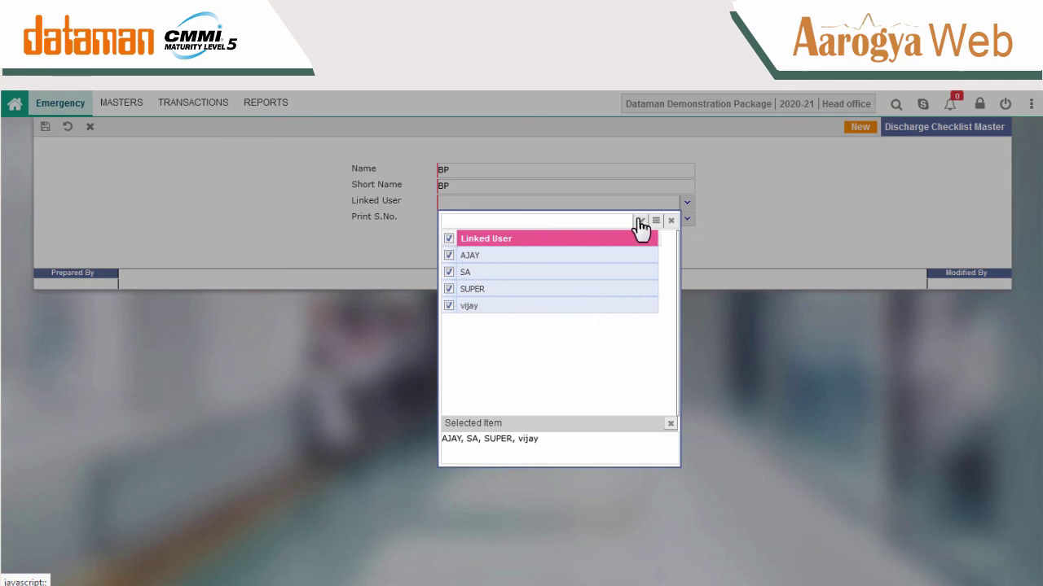
pyautogui.click(641, 220)
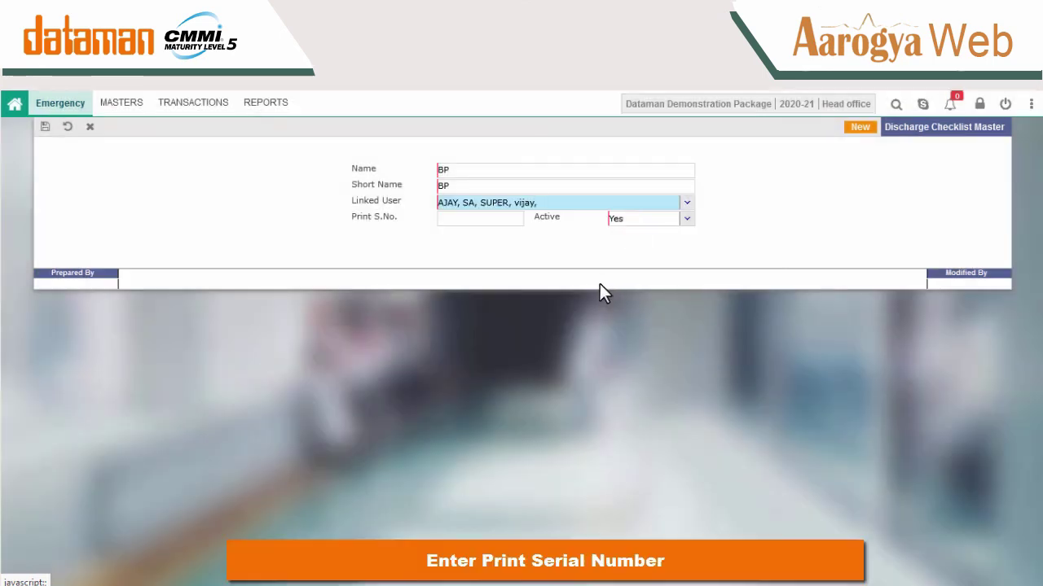
pyautogui.click(511, 226)
pyautogui.write('1')
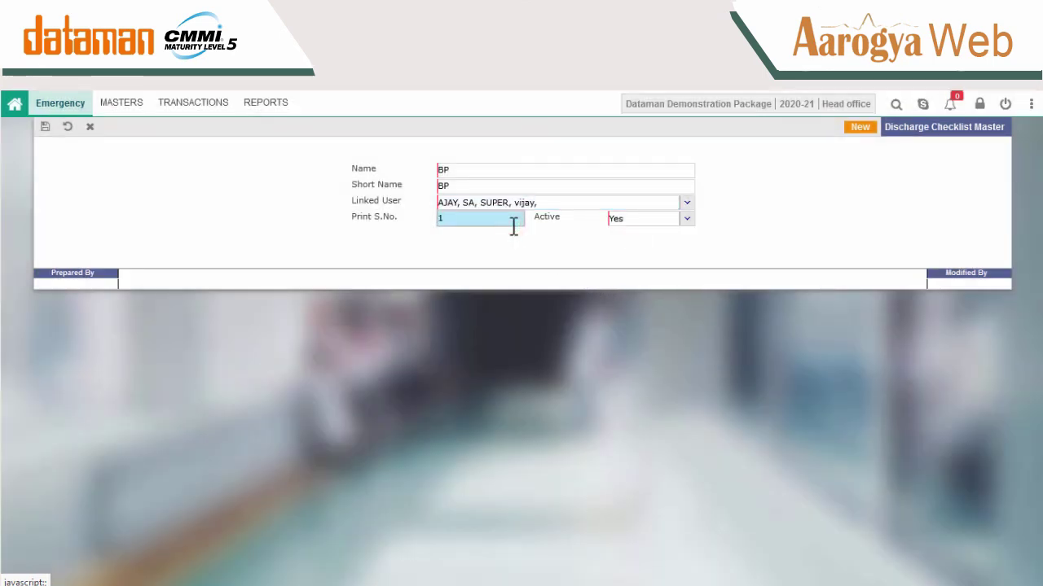
pyautogui.click(605, 249)
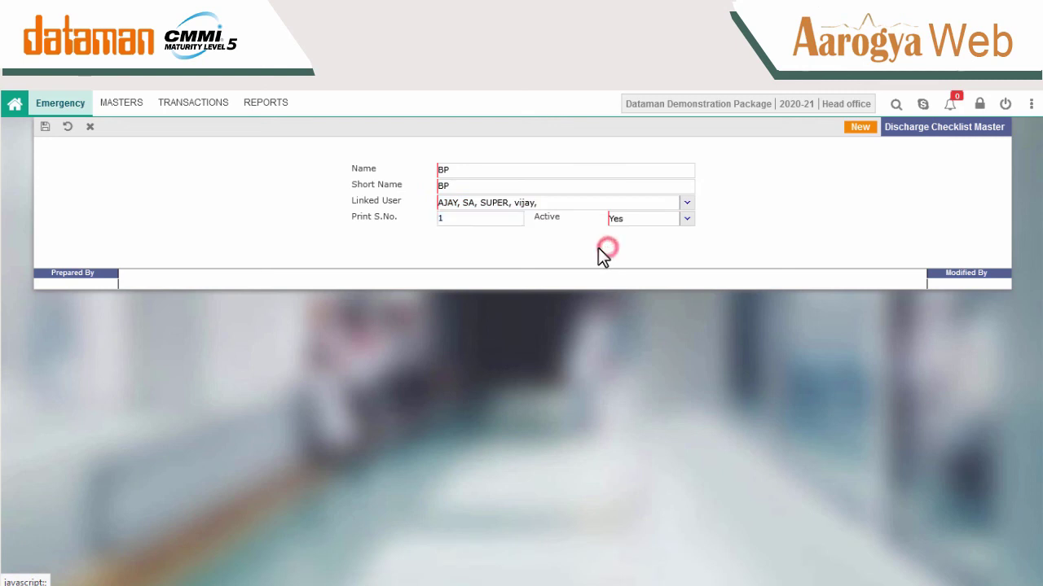
pyautogui.click(44, 126)
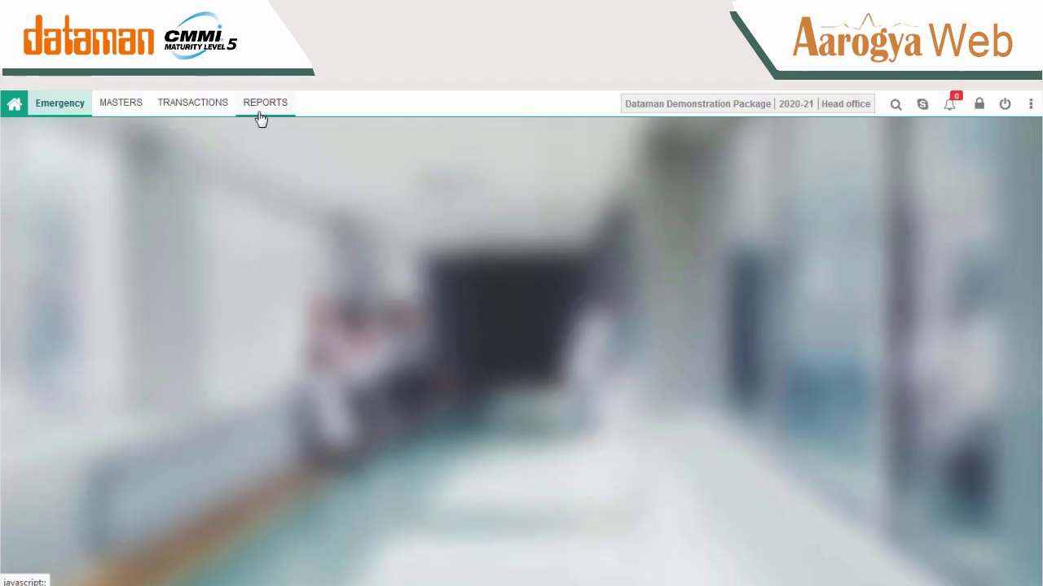
# View Discharge Patient Detail, Dues, Discharge Bill, In Patient, MLC and GenderWise Admission reports in turn.
pyautogui.click(258, 106)
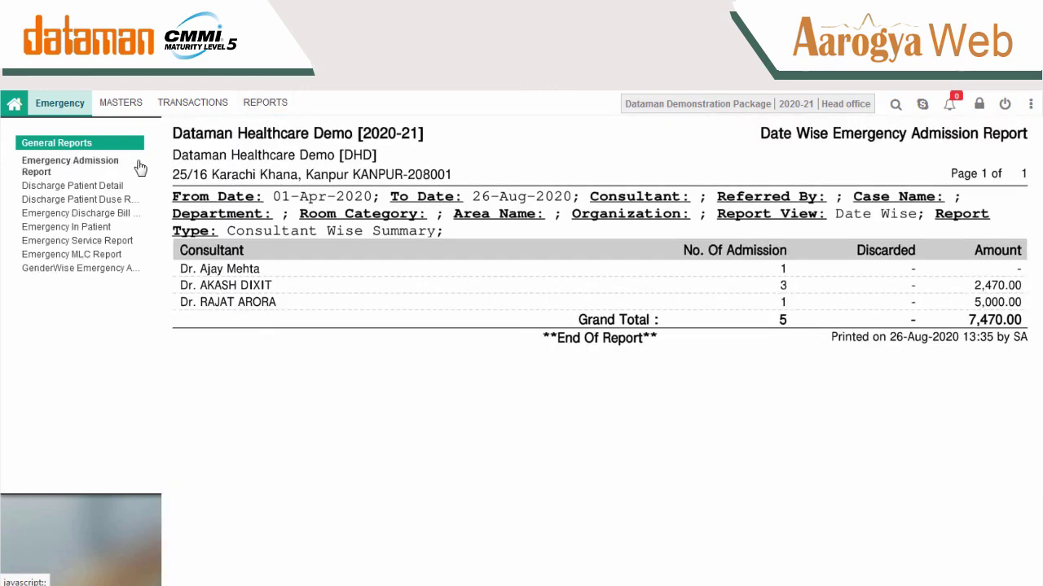
pyautogui.click(130, 184)
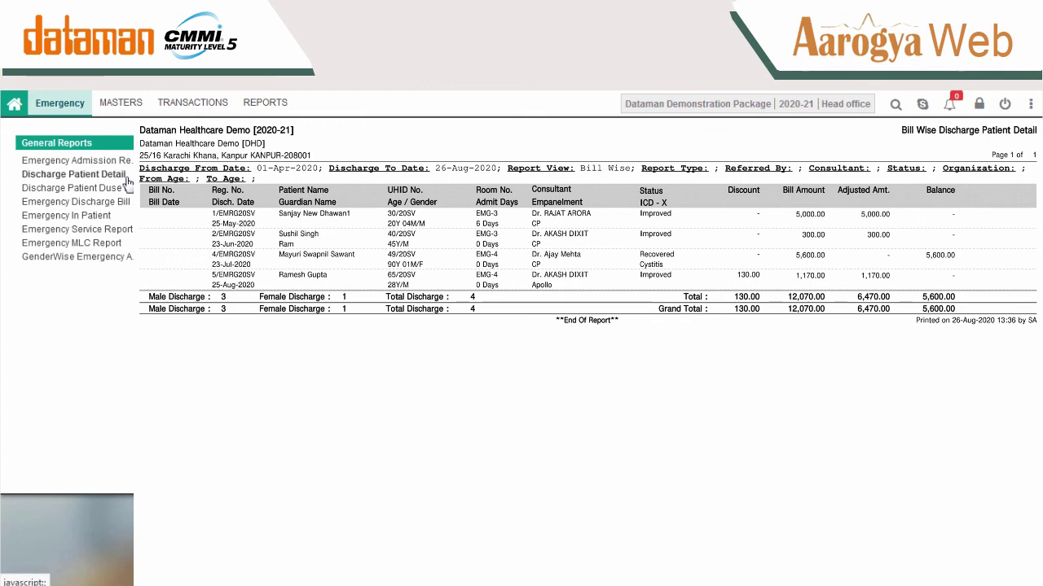
pyautogui.click(127, 187)
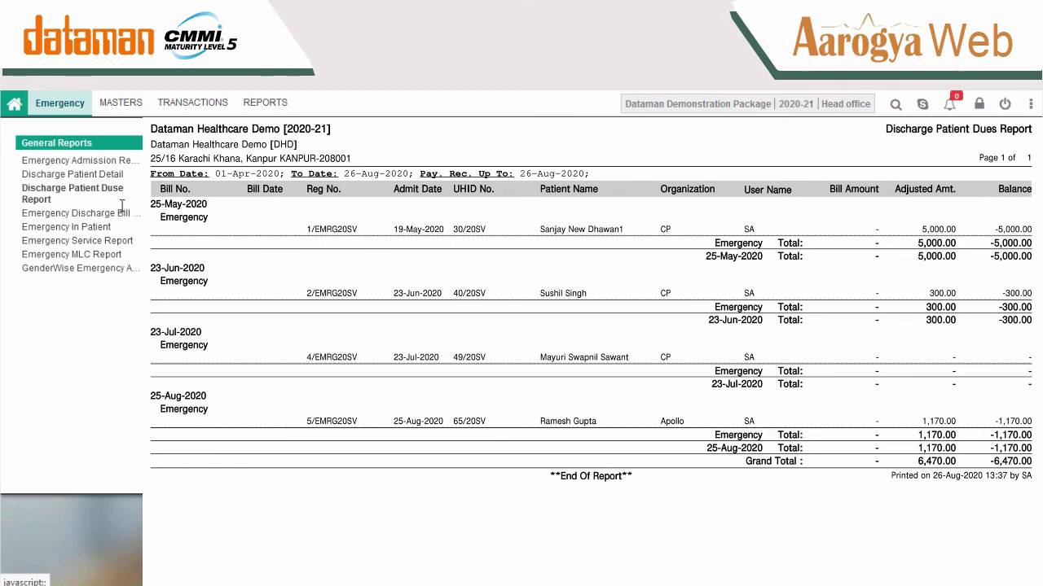
pyautogui.click(123, 212)
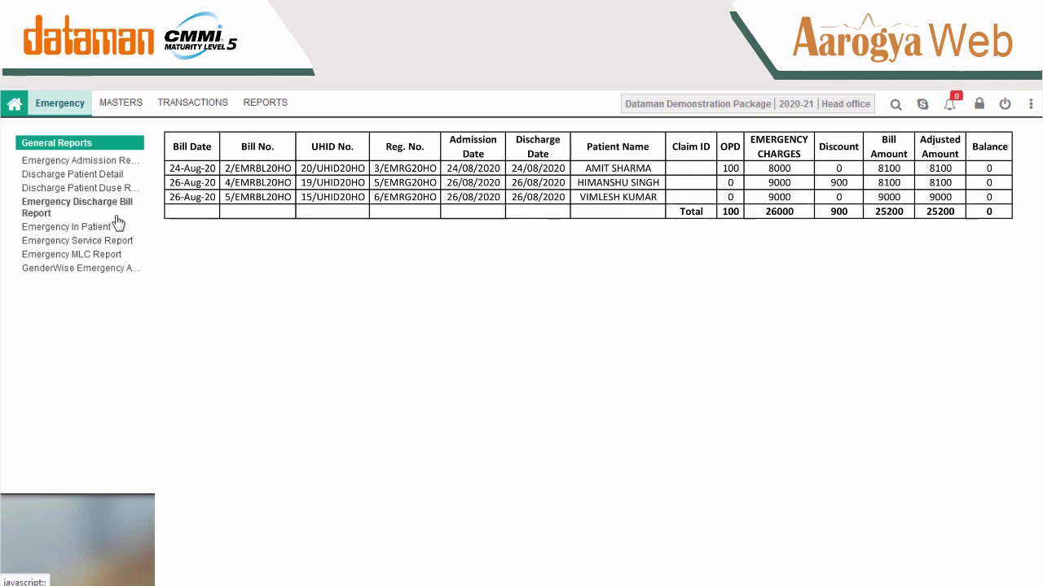
pyautogui.click(109, 224)
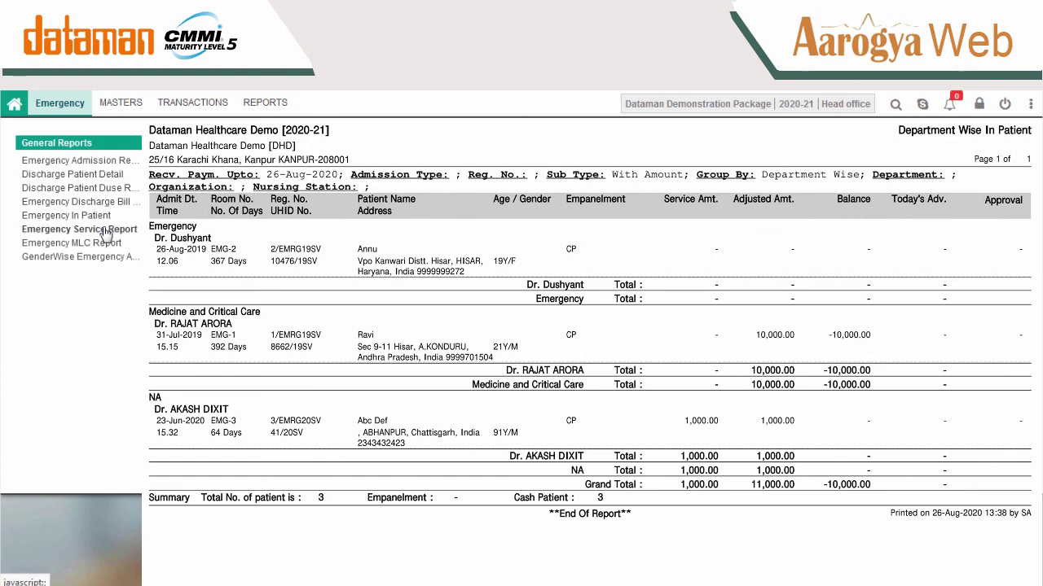
pyautogui.click(105, 243)
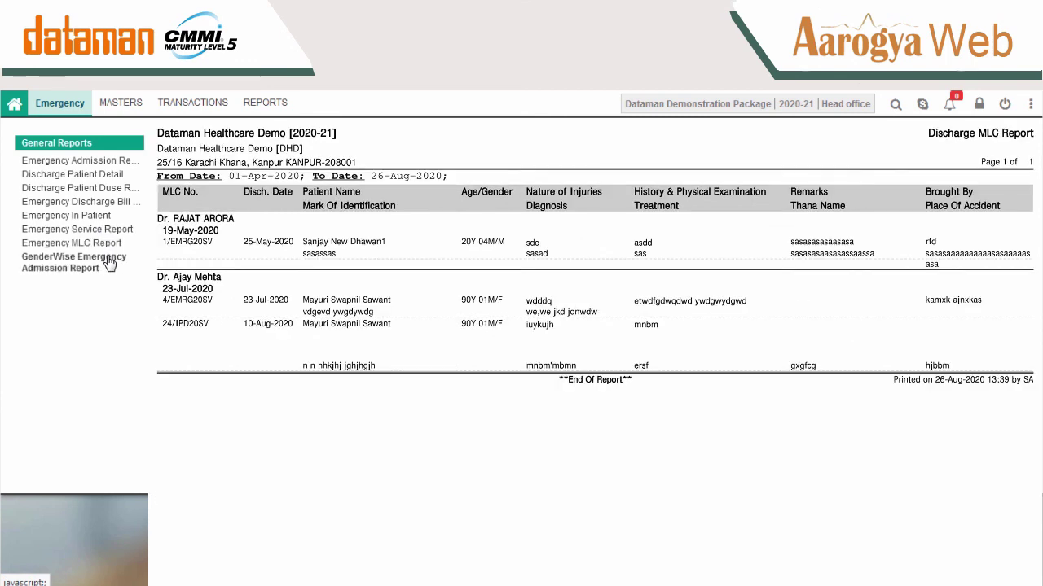
pyautogui.click(110, 263)
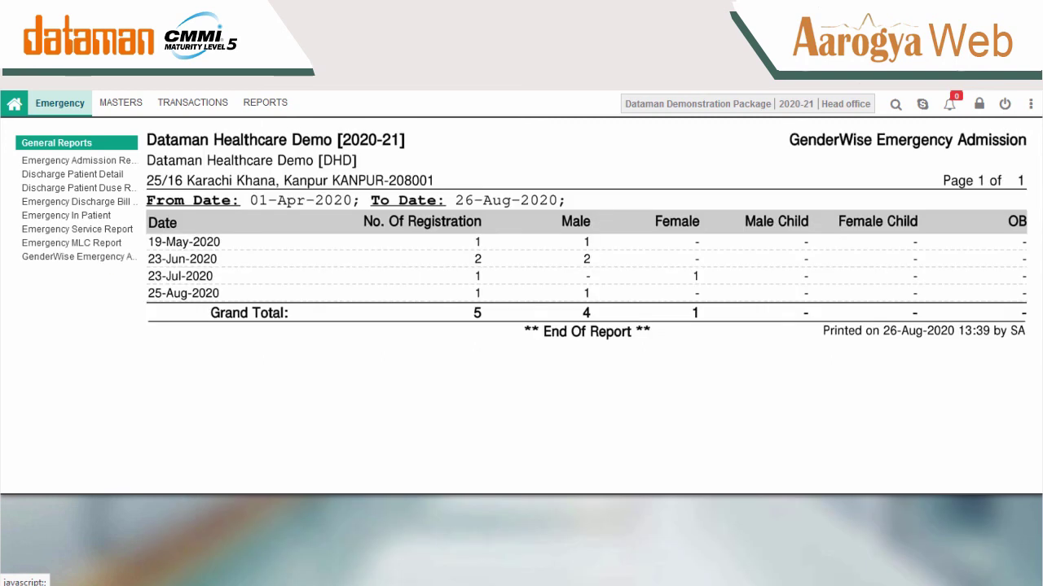
# Restrict the Emergency Admission Report to six selected consultants.
pyautogui.click(124, 165)
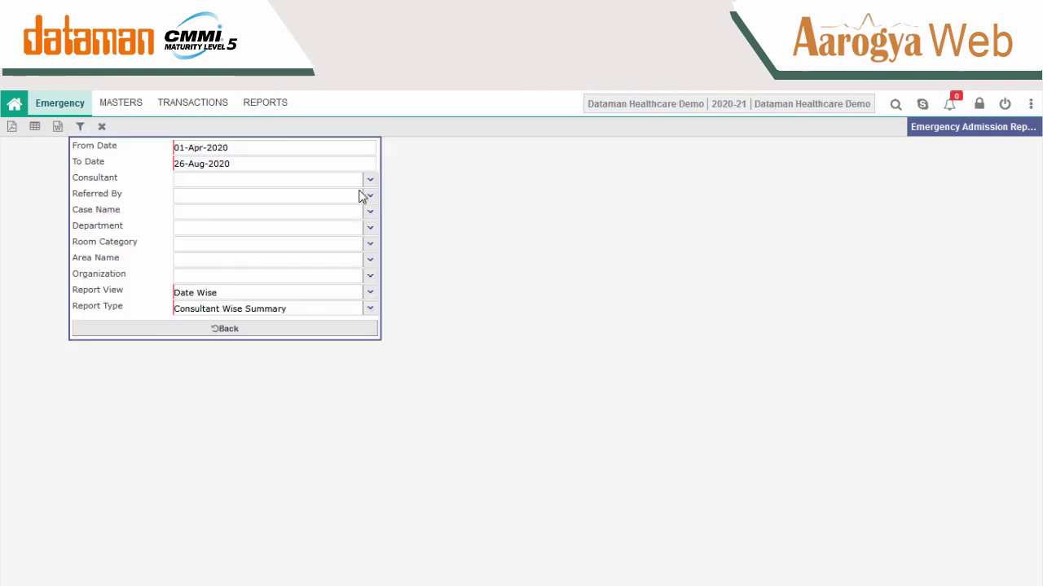
pyautogui.click(368, 183)
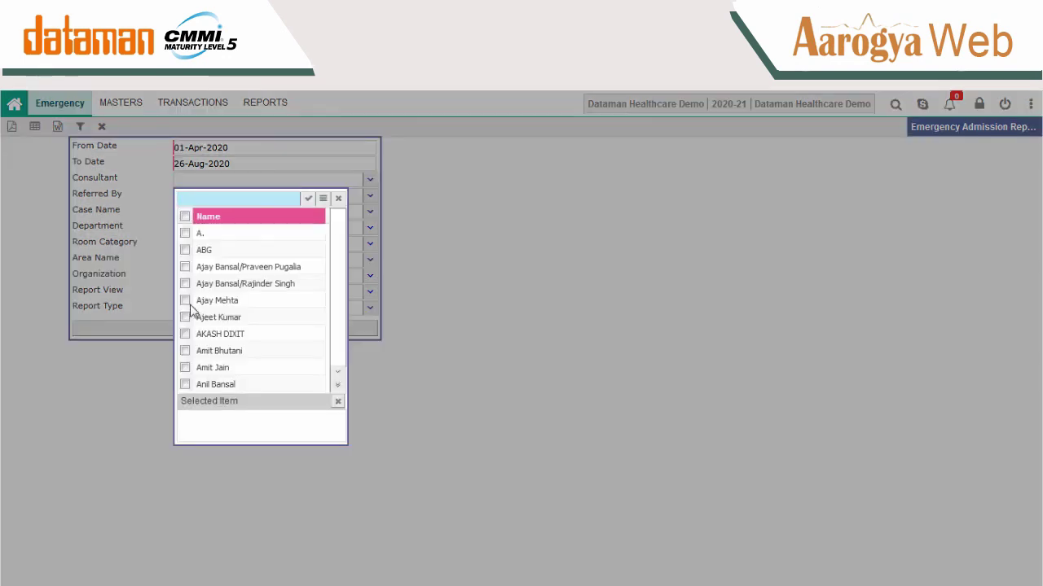
pyautogui.click(185, 282)
pyautogui.click(185, 300)
pyautogui.click(185, 317)
pyautogui.click(185, 334)
pyautogui.click(184, 367)
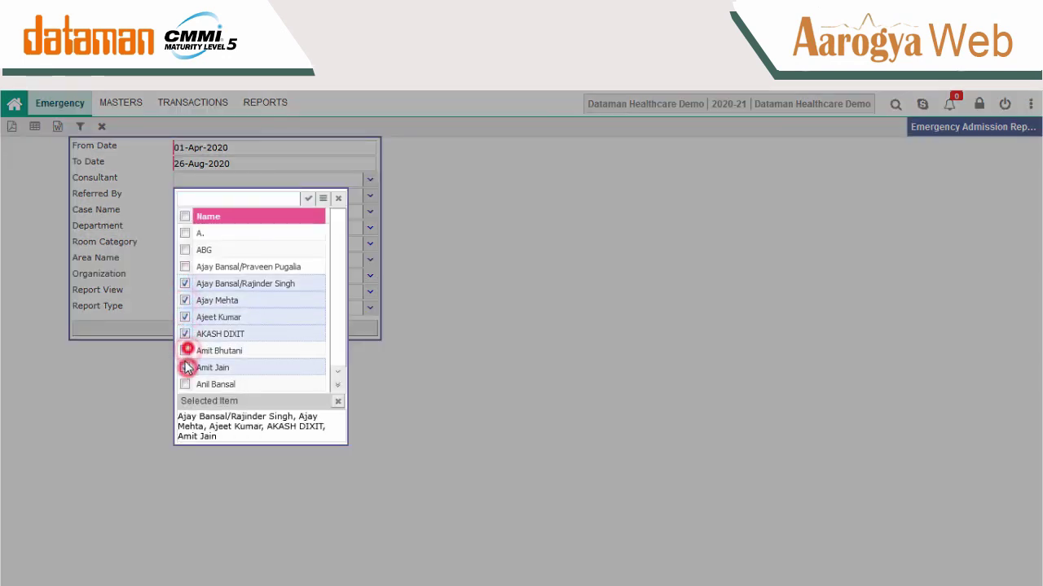
pyautogui.click(185, 350)
pyautogui.click(307, 199)
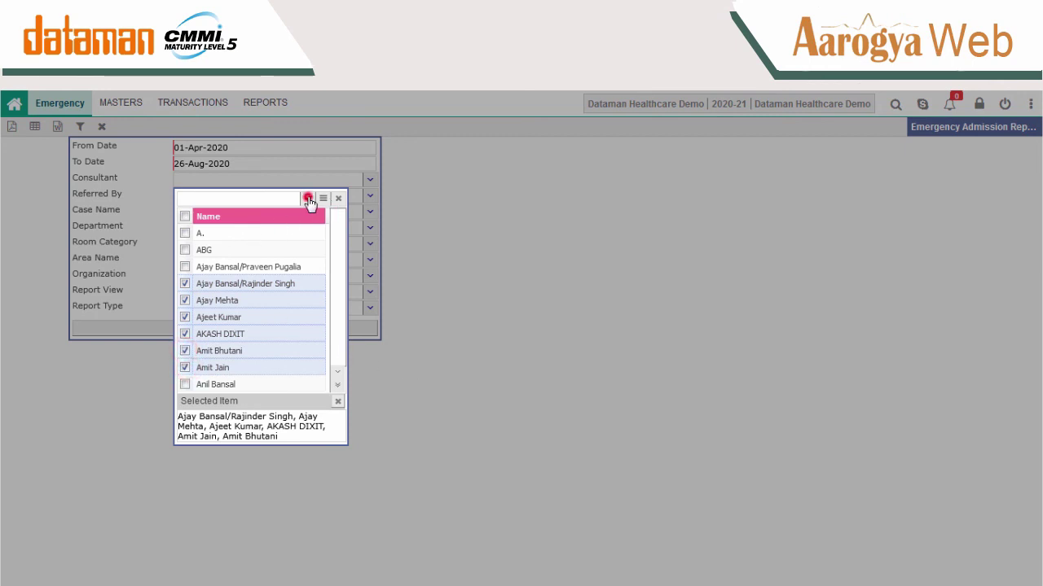